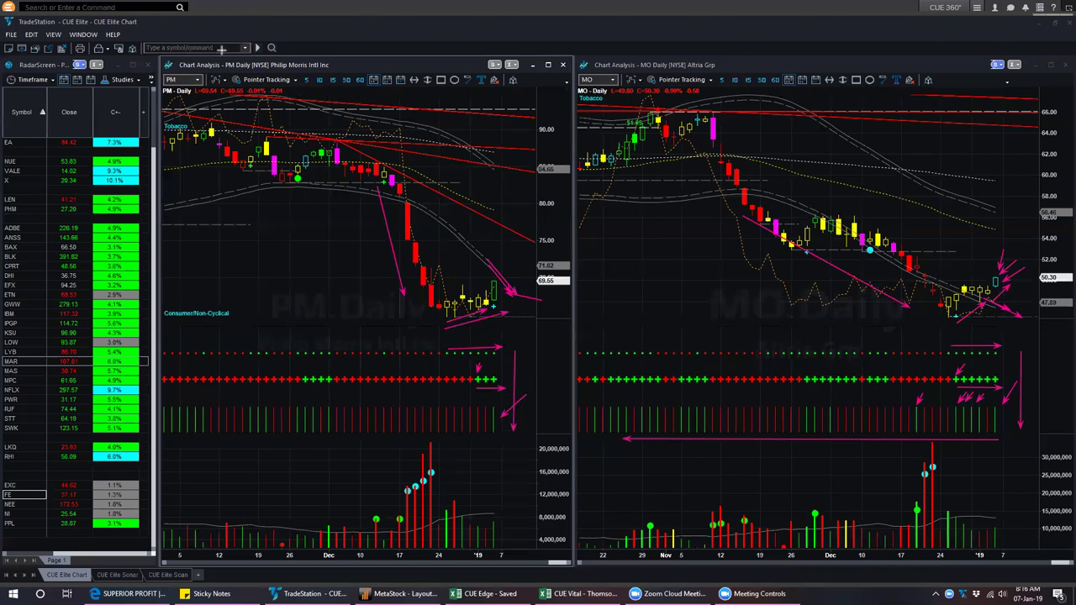
# - Clear the arrows drawn over the PM and MO charts and check the follow-up items in the Sticky Notes agenda
pyautogui.press('Escape')
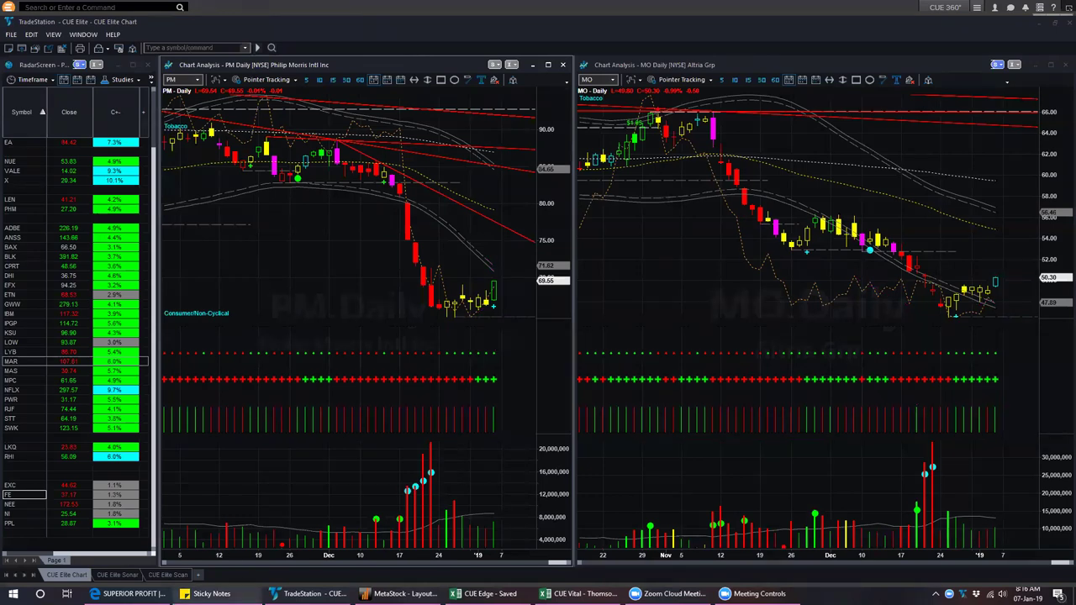
pyautogui.click(240, 597)
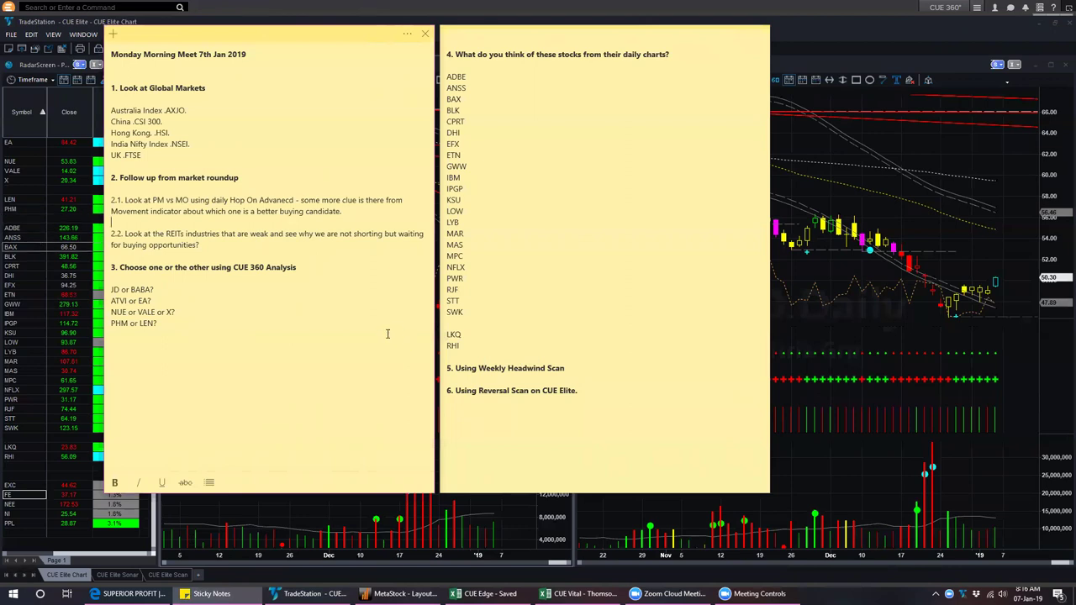
pyautogui.click(829, 463)
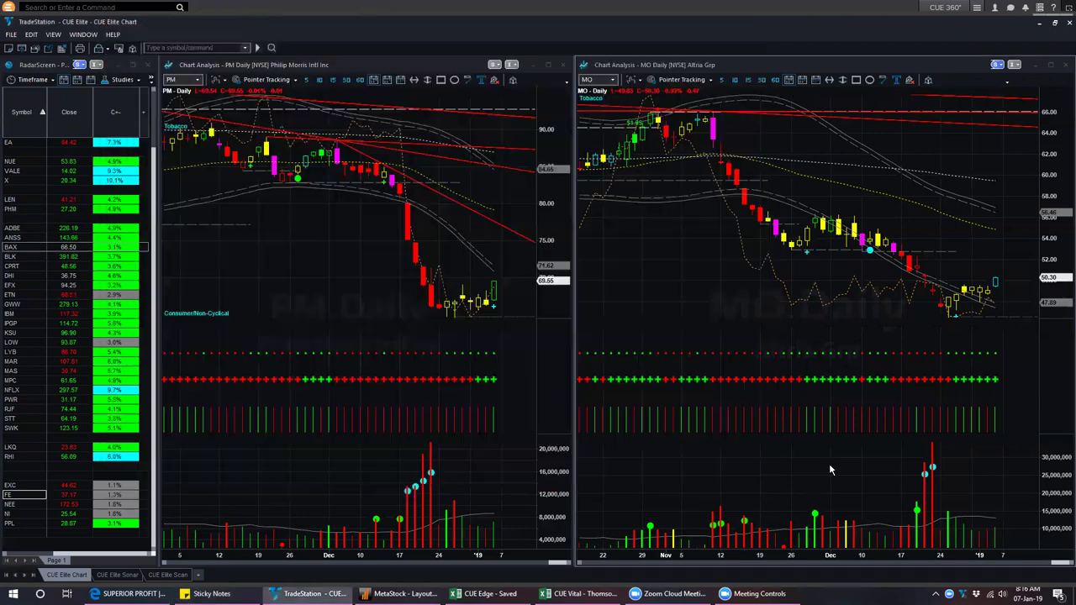
# - Switch to the CUE Edge workbook in Excel and review the Best Performing Stocks with Volume Pressure table on the INSIGHT sheet
pyautogui.moveTo(490, 594)
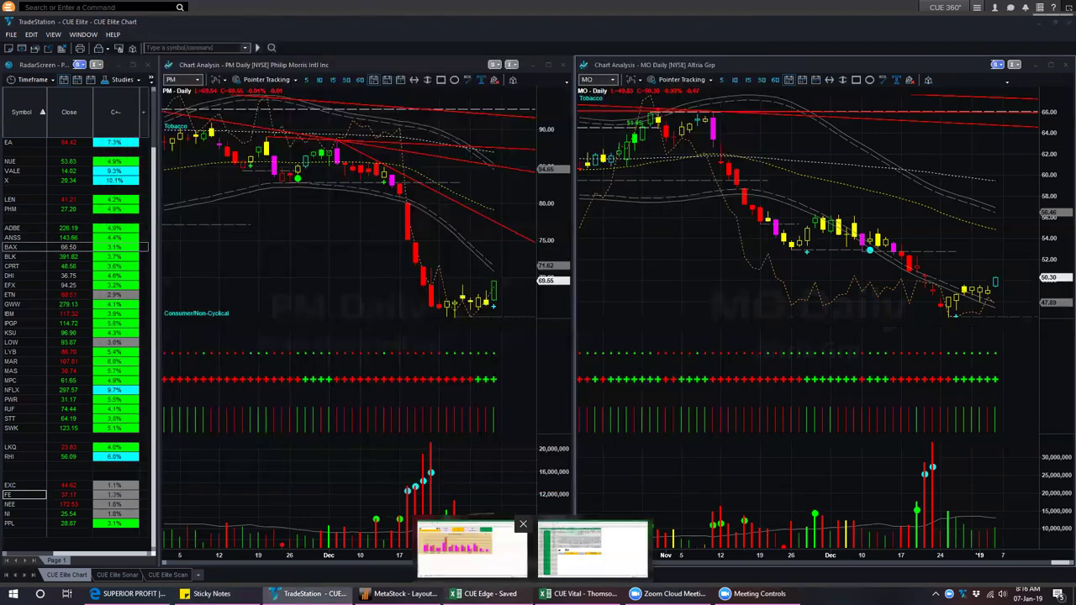
pyautogui.click(471, 551)
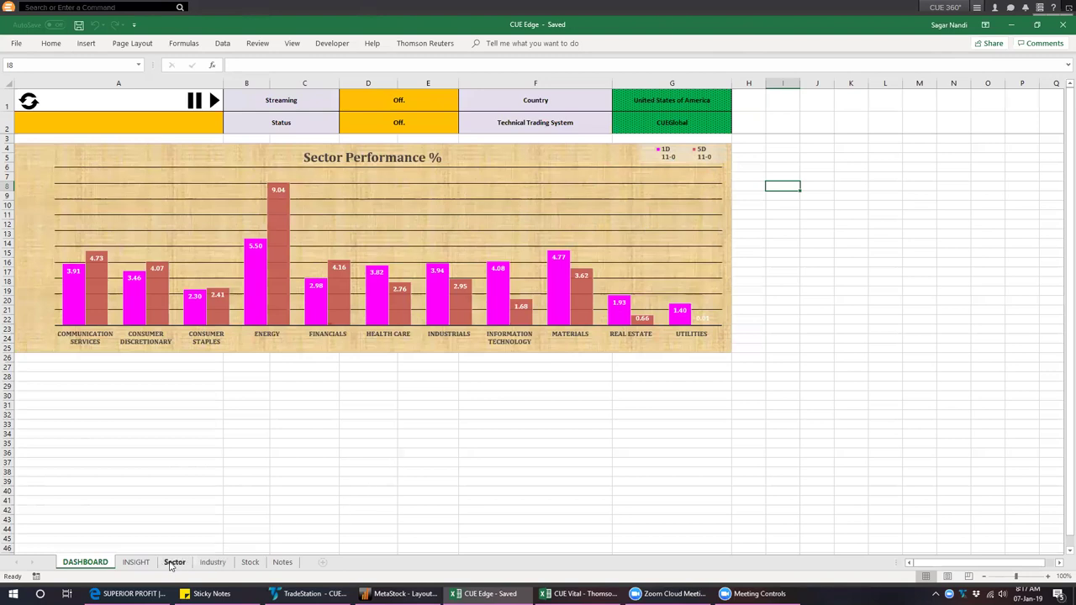
pyautogui.click(131, 563)
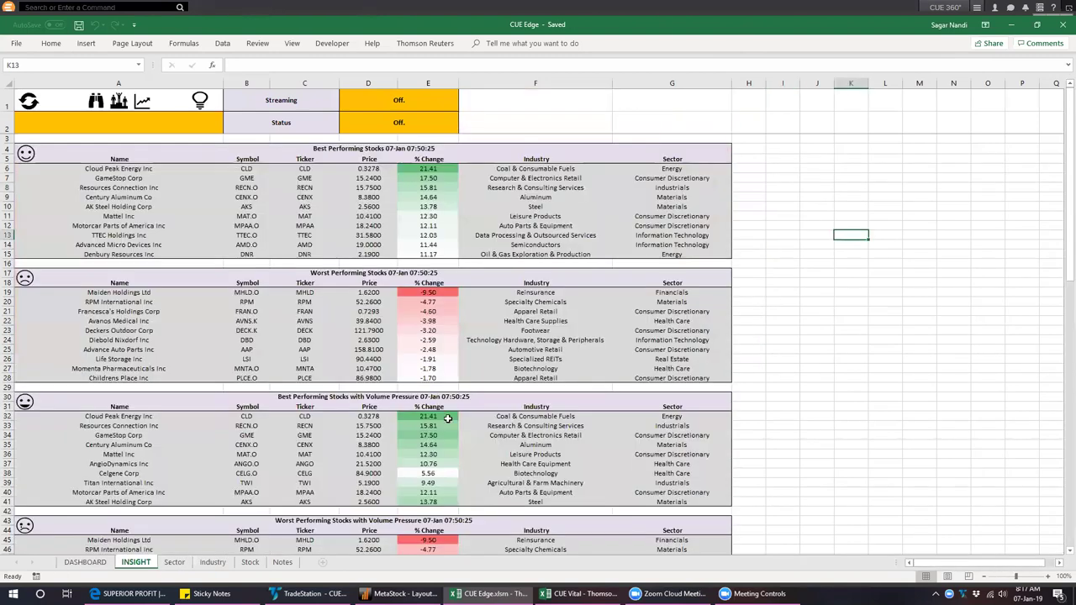
pyautogui.moveTo(384, 149); pyautogui.dragTo(392, 502)
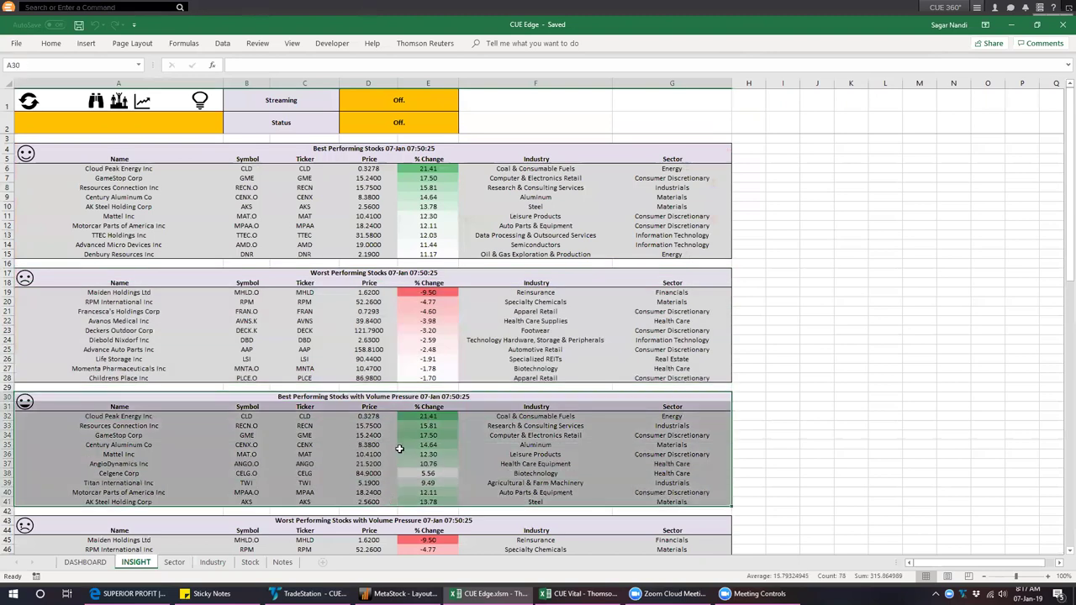
pyautogui.click(370, 443)
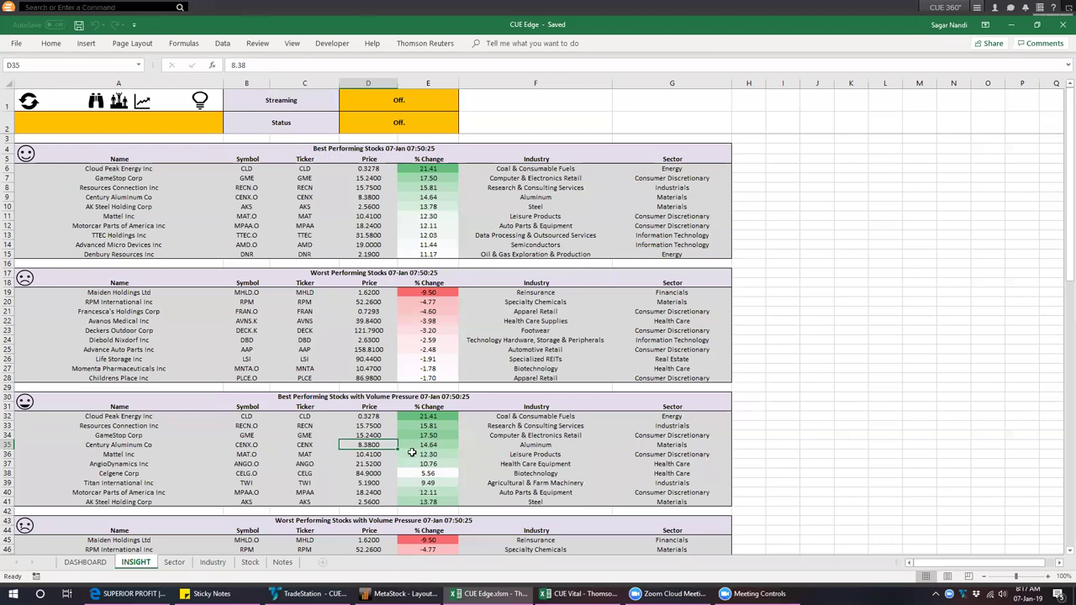
# - Sort the Industry sheet by 5D from highest to lowest and highlight the first 15 industries
pyautogui.click(175, 562)
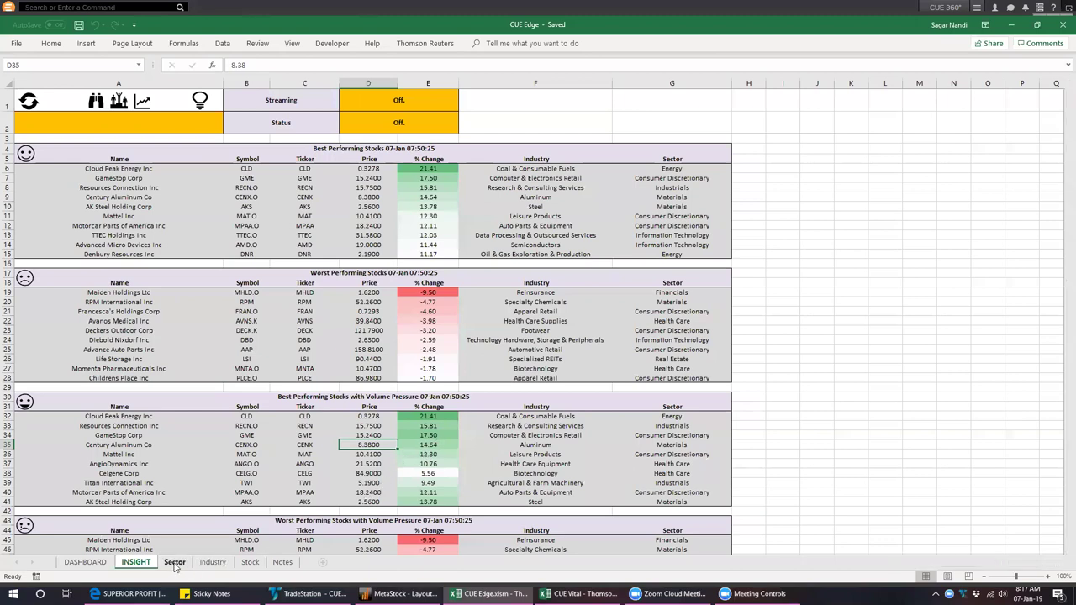
pyautogui.click(220, 563)
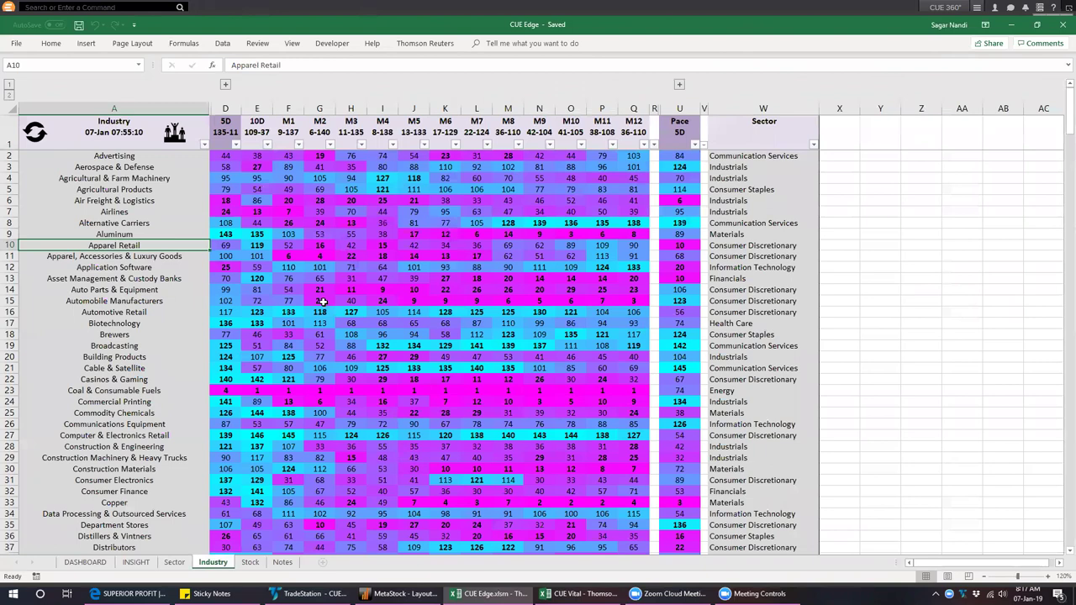
pyautogui.doubleClick(225, 124)
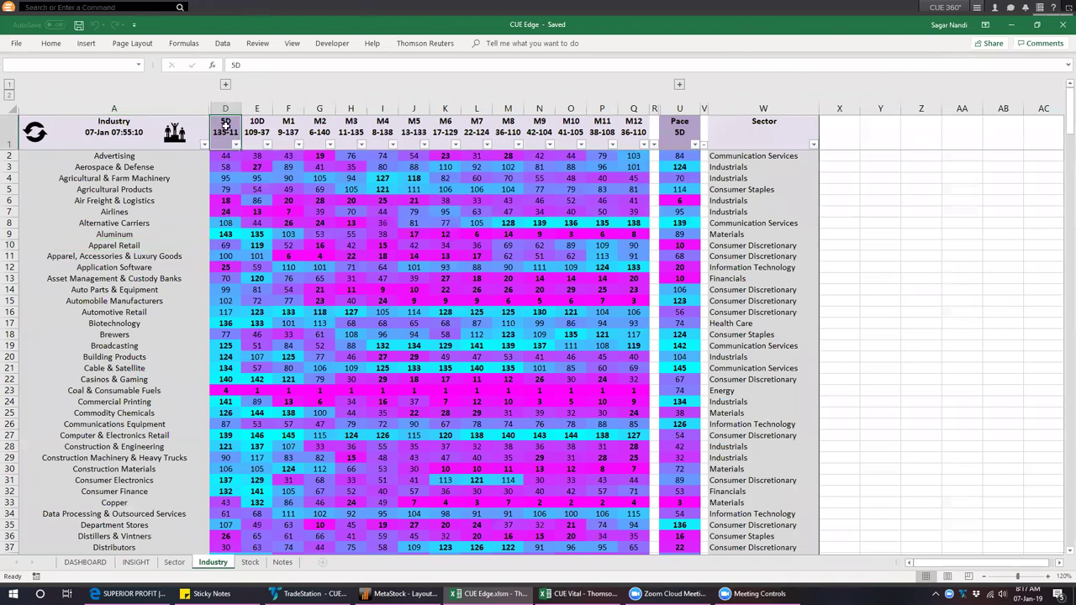
pyautogui.moveTo(226, 156); pyautogui.dragTo(228, 327)
pyautogui.moveTo(225, 156); pyautogui.dragTo(230, 313)
pyautogui.moveTo(226, 155); pyautogui.dragTo(225, 310)
pyautogui.moveTo(165, 158); pyautogui.dragTo(172, 310)
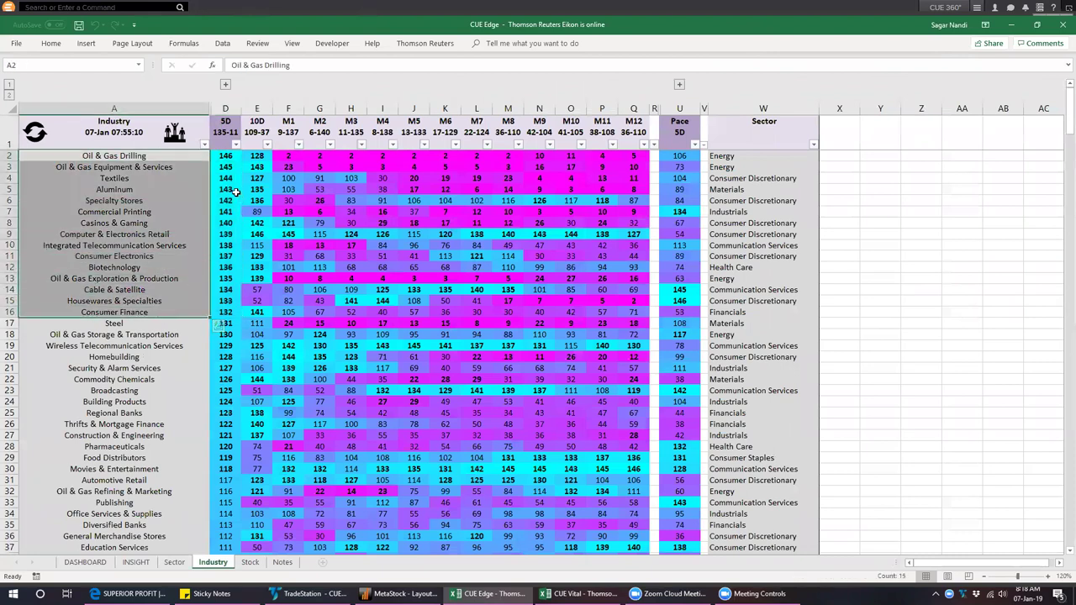
pyautogui.click(225, 178)
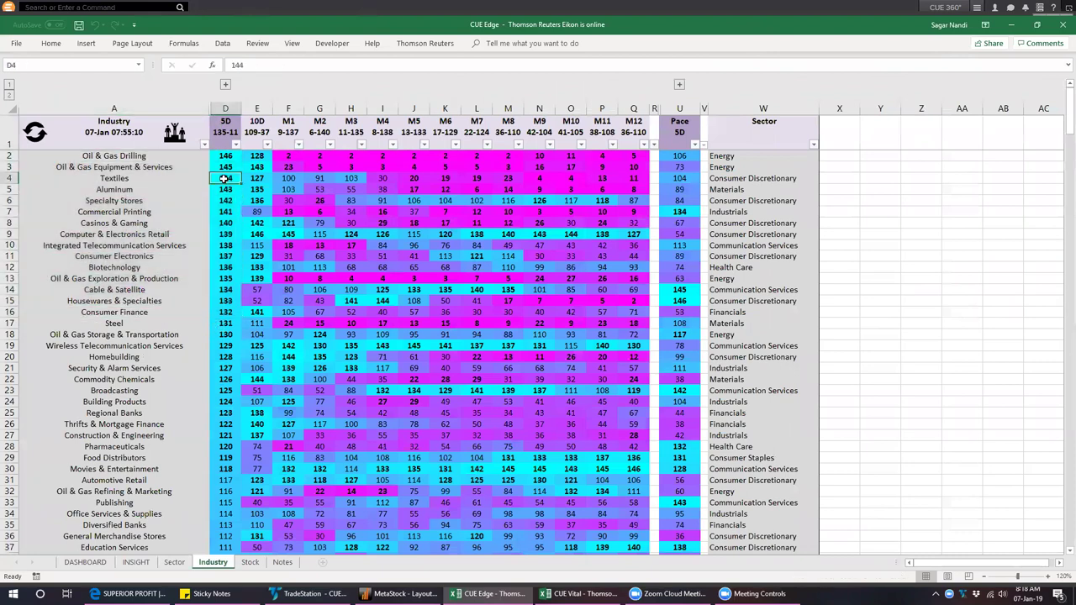
# - Sort the industries by 5D from lowest to highest and highlight the Residential REITs and Industrial REITs rows
pyautogui.click(226, 128)
pyautogui.moveTo(226, 155); pyautogui.dragTo(235, 312)
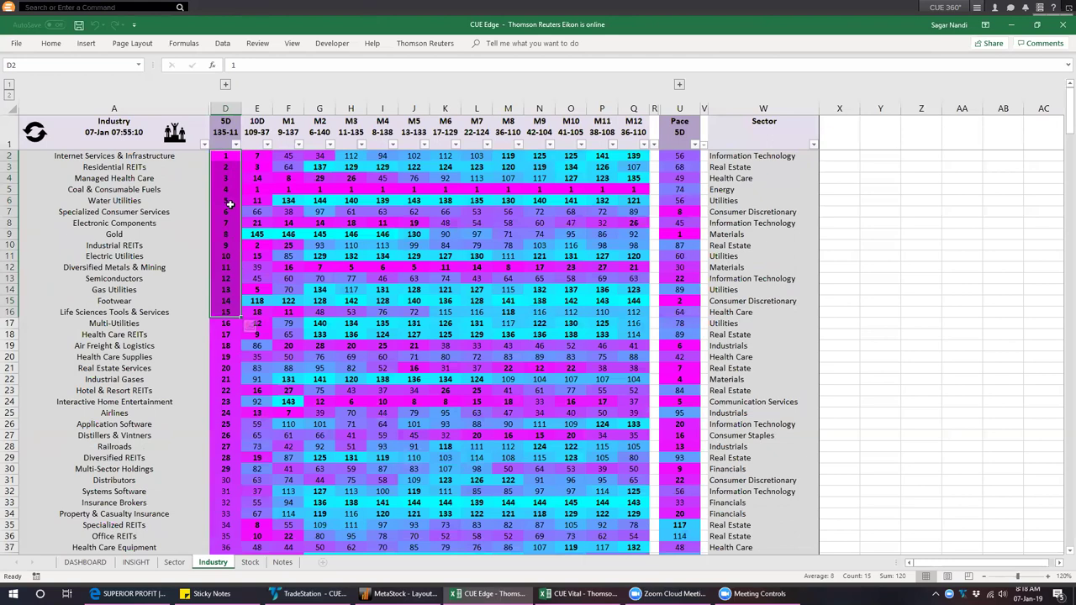
pyautogui.click(224, 213)
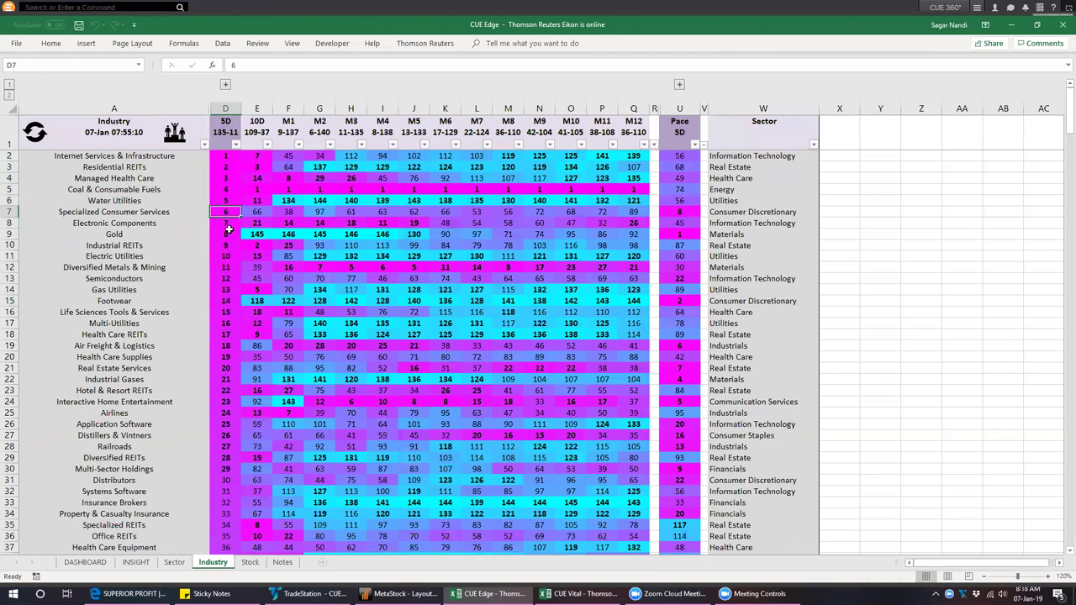
pyautogui.click(10, 167)
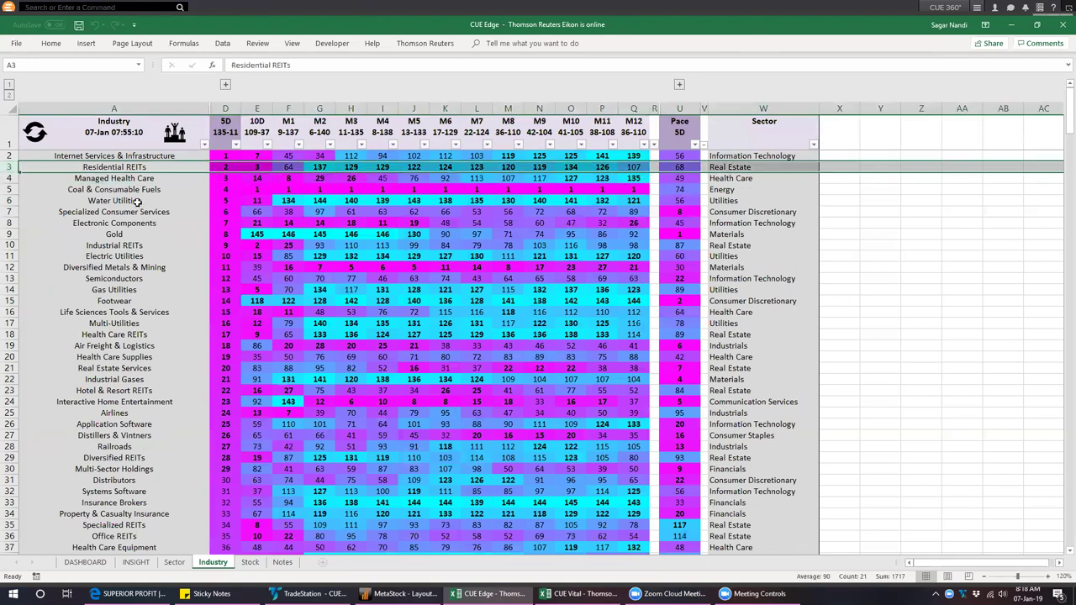
pyautogui.keyDown('ctrl'); pyautogui.click(10, 245); pyautogui.keyUp('ctrl')
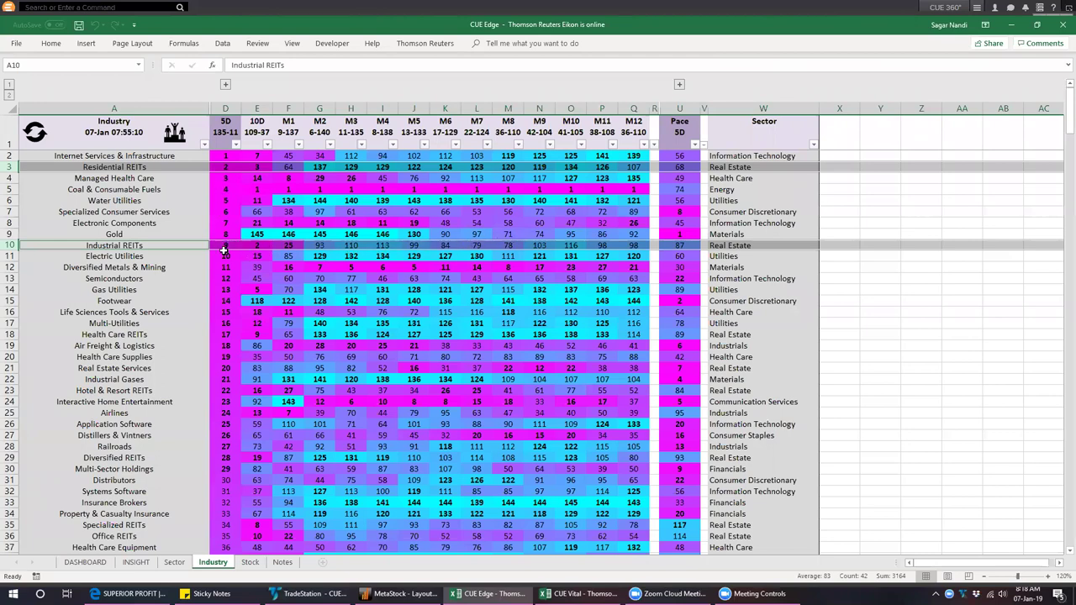
# - List the Residential REITs stocks on the Stock sheet, sort them by Valuation from highest to lowest, and select the valuations from MAA to ESS
pyautogui.click(182, 168)
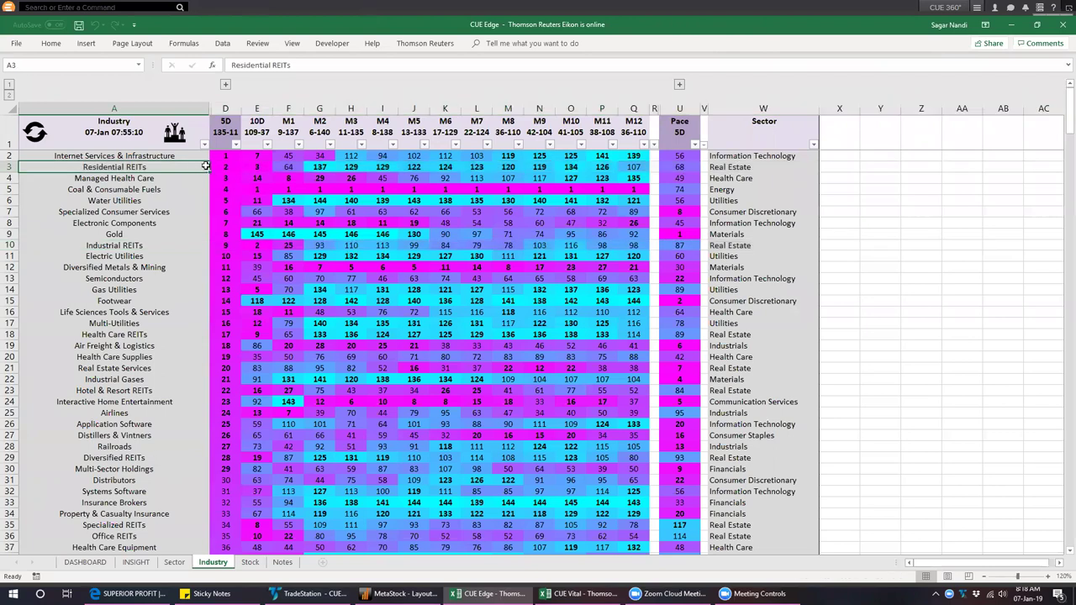
pyautogui.click(175, 135)
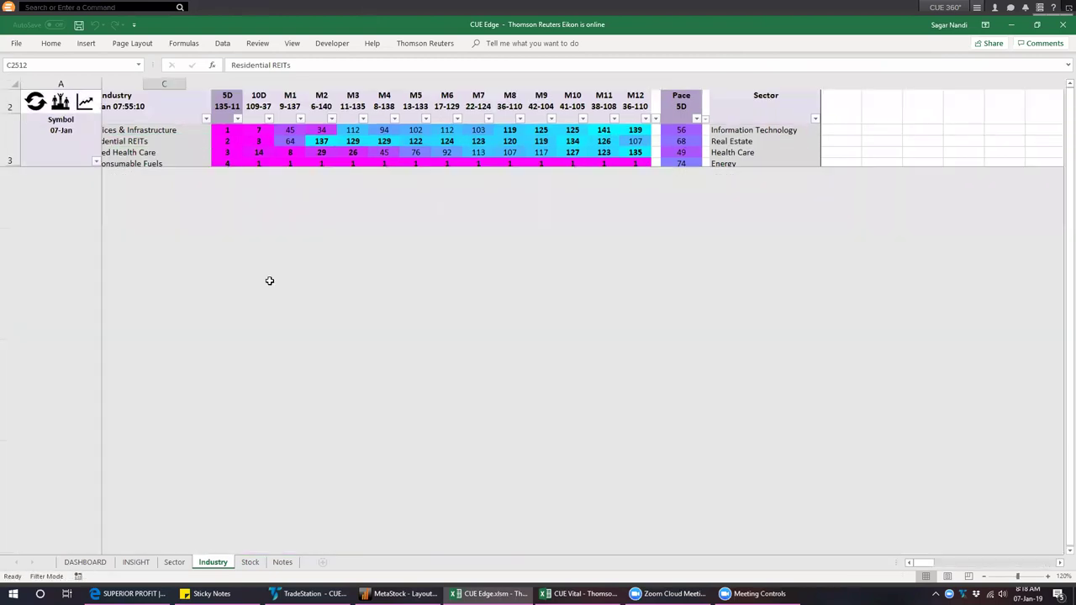
pyautogui.click(128, 143)
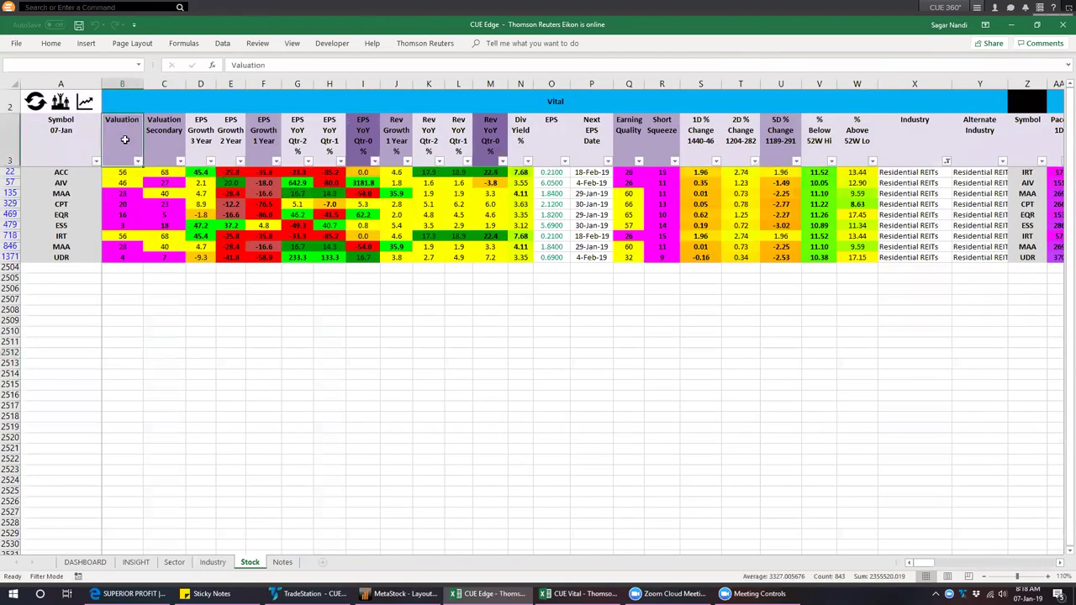
pyautogui.moveTo(122, 193); pyautogui.dragTo(125, 255)
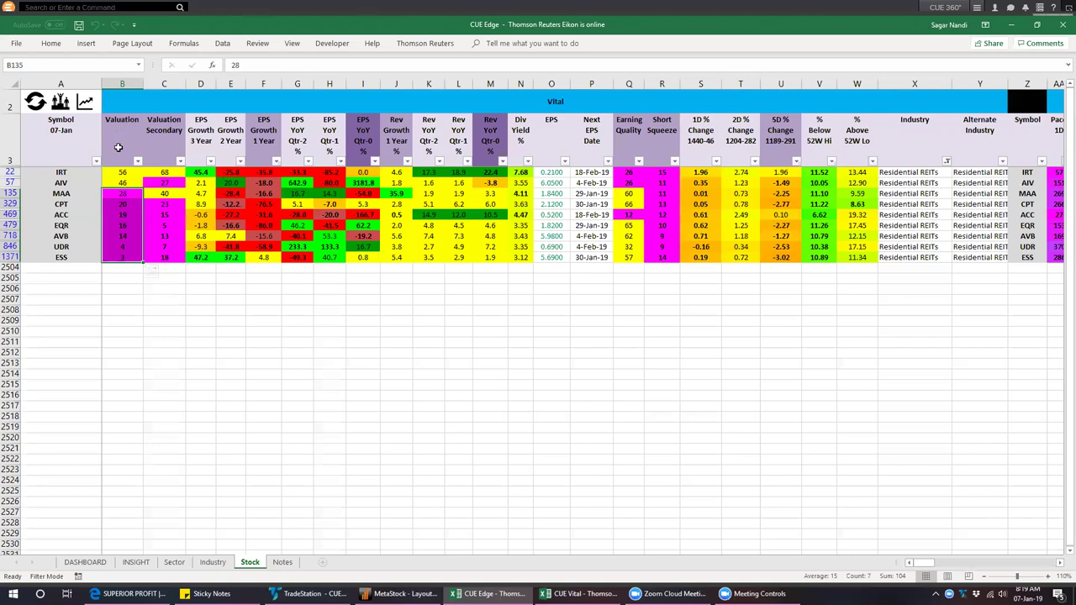
# - Choose a different Technical Trading System on the DASHBOARD sheet
pyautogui.click(92, 564)
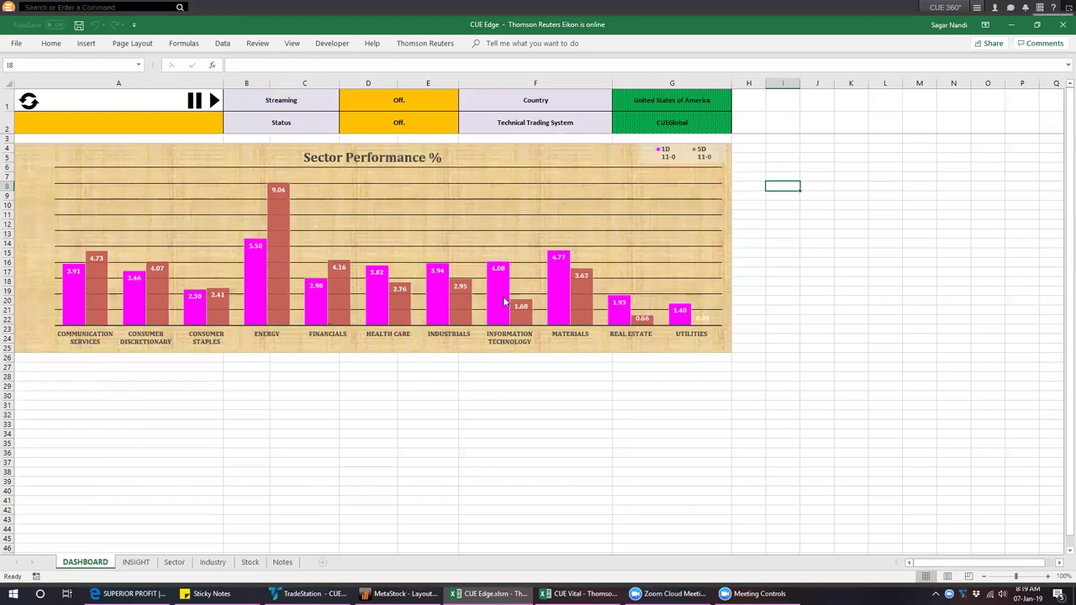
pyautogui.click(664, 119)
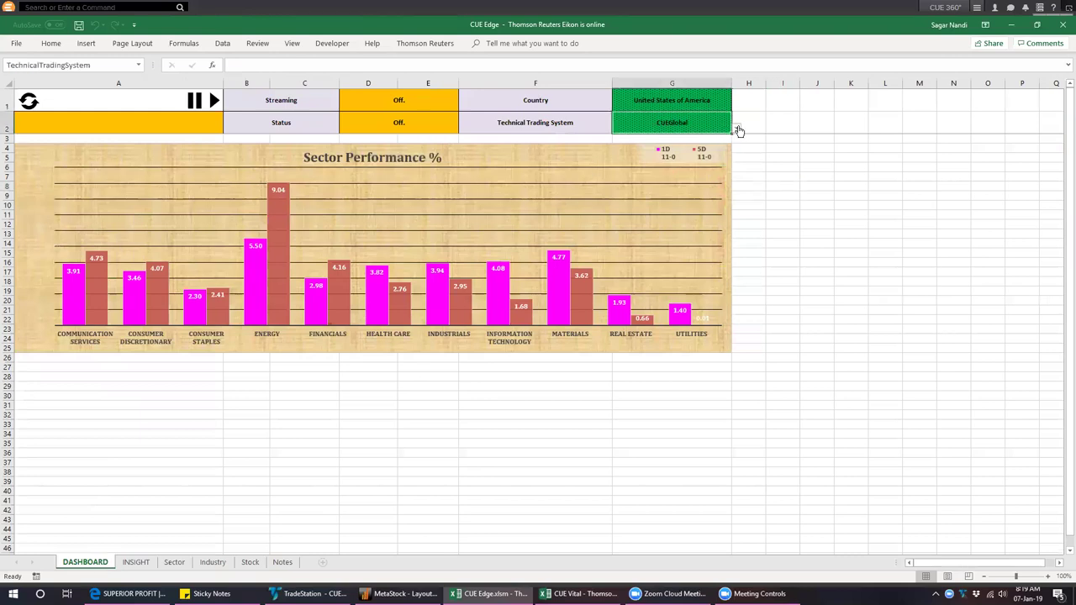
pyautogui.click(739, 130)
pyautogui.click(670, 150)
pyautogui.click(777, 138)
# - Copy the symbols from MAA through ESS in the Residential REITs list on the Stock sheet
pyautogui.click(250, 563)
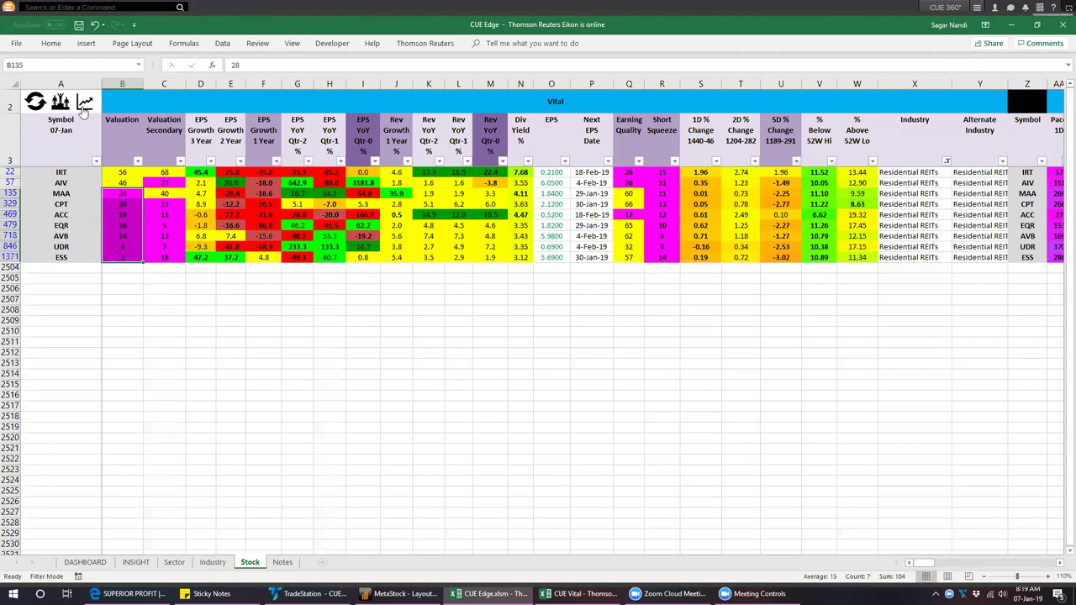
pyautogui.click(84, 105)
pyautogui.moveTo(68, 194); pyautogui.dragTo(67, 257)
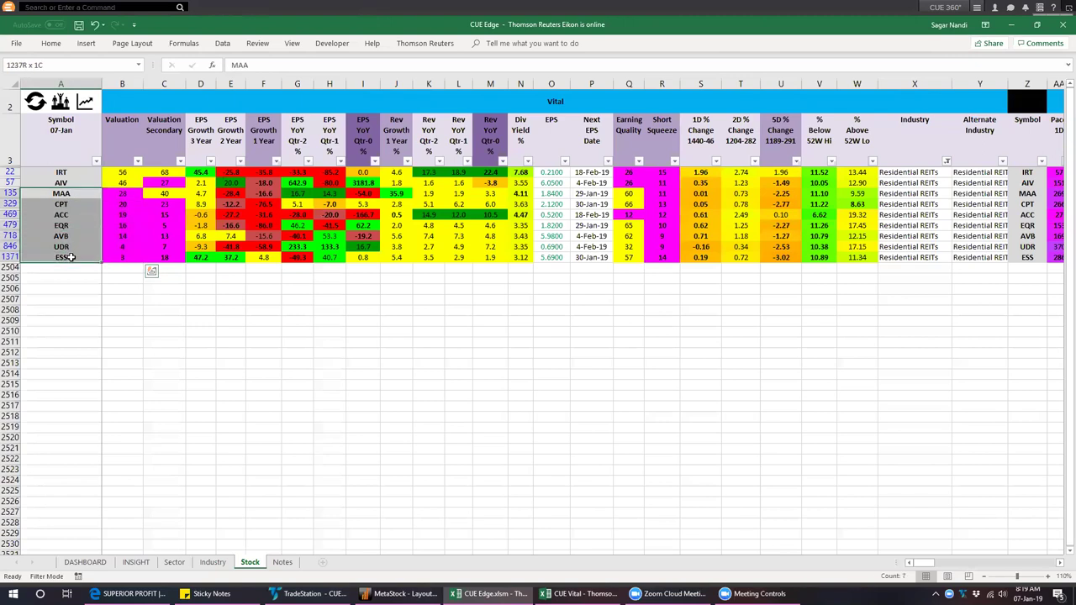
pyautogui.moveTo(903, 175); pyautogui.dragTo(913, 249)
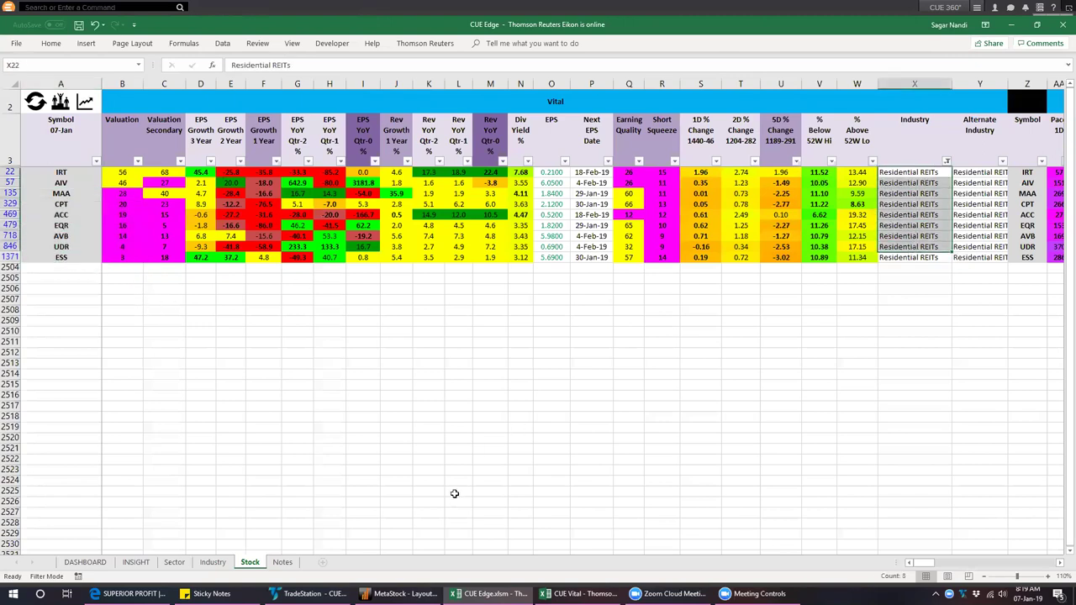
# - Switch to TradeStation, paste MAA, CPT, ACC, EQR, AVB, UDR and ESS at the top of the RadarScreen, and sort them by symbol
pyautogui.hotkey('alt', 'Tab')
pyautogui.click(28, 162)
pyautogui.click(24, 142)
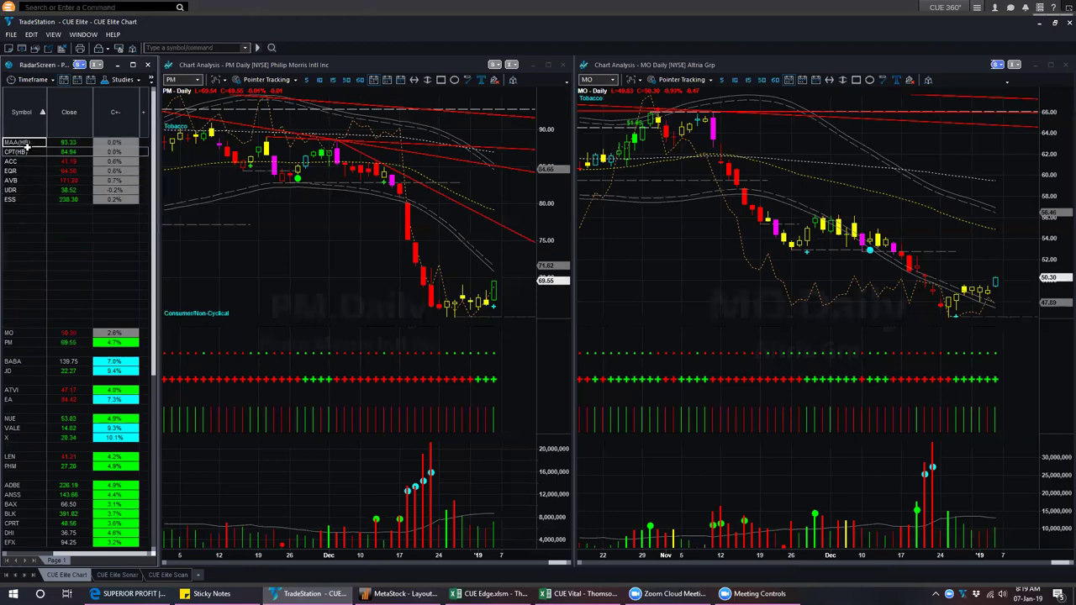
# - Change the PM chart to the weekly interval and assign it the Blue Global Symbol Link
pyautogui.click(313, 246)
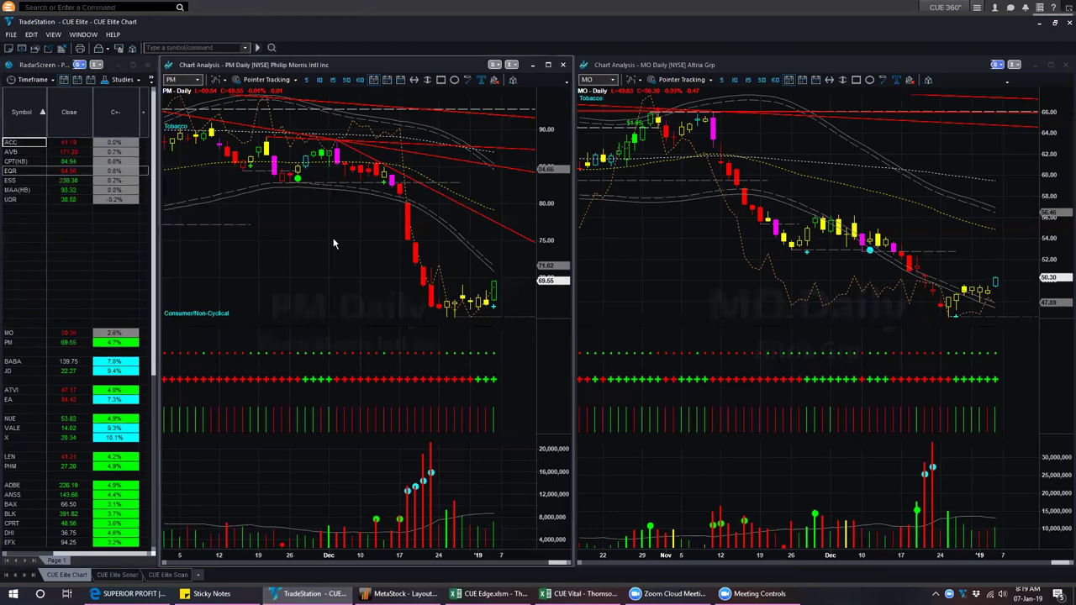
pyautogui.press('w')
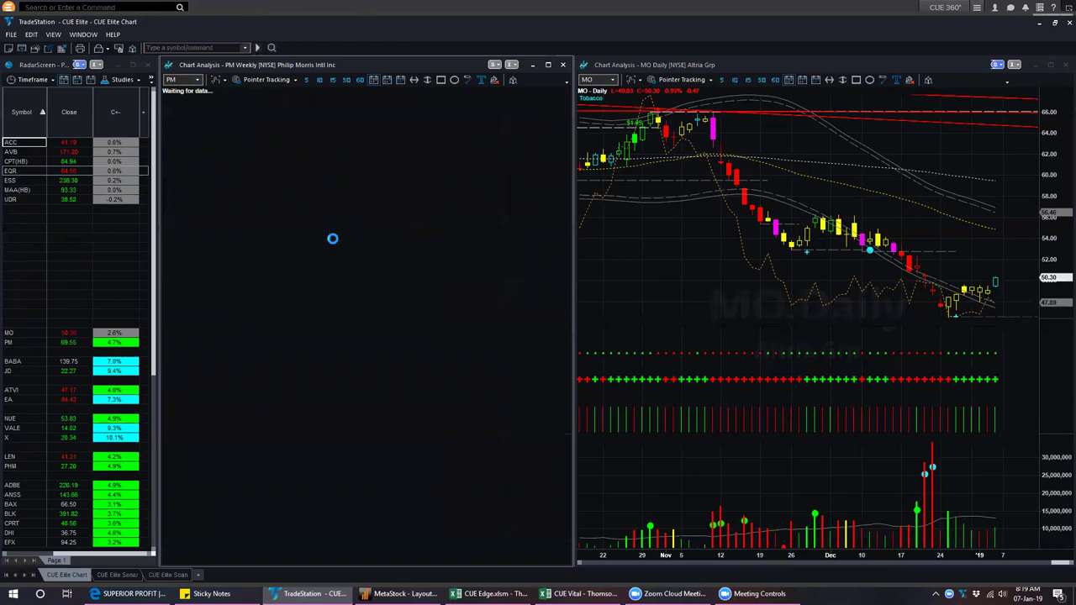
pyautogui.doubleClick(656, 265)
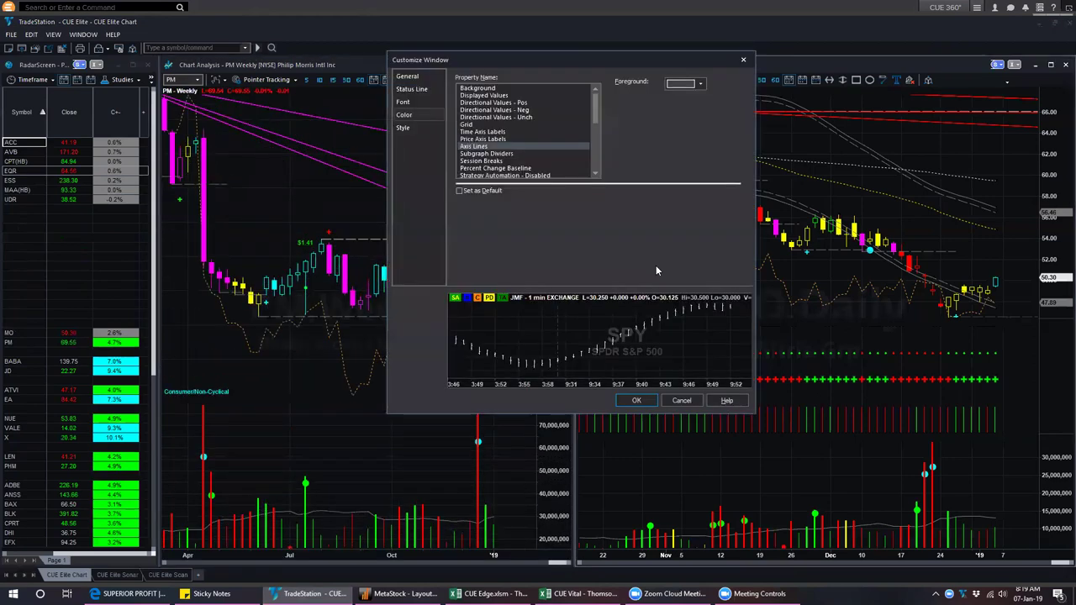
pyautogui.click(745, 62)
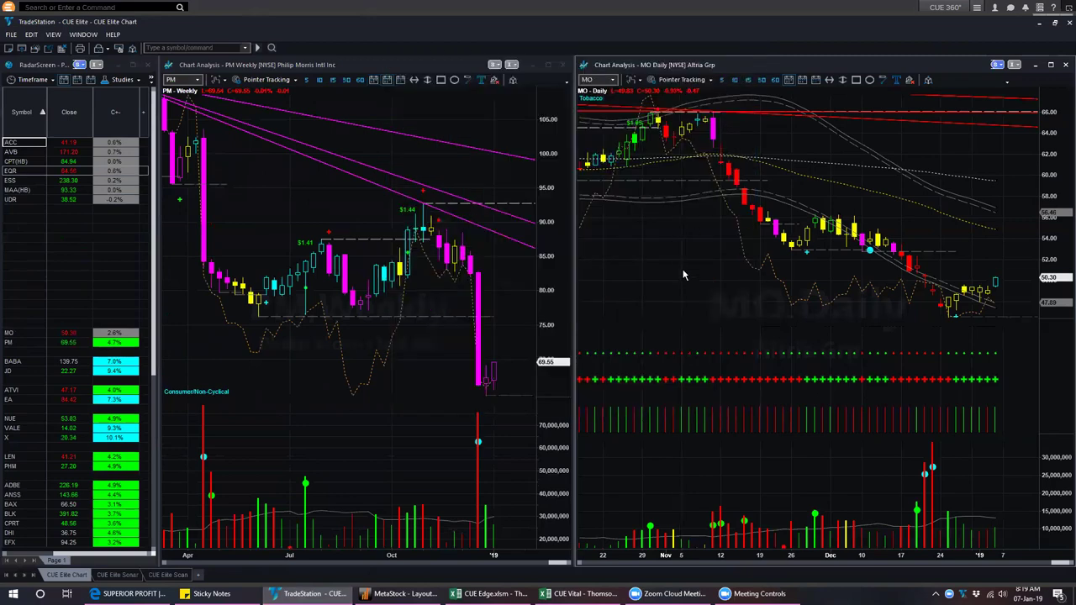
pyautogui.click(496, 65)
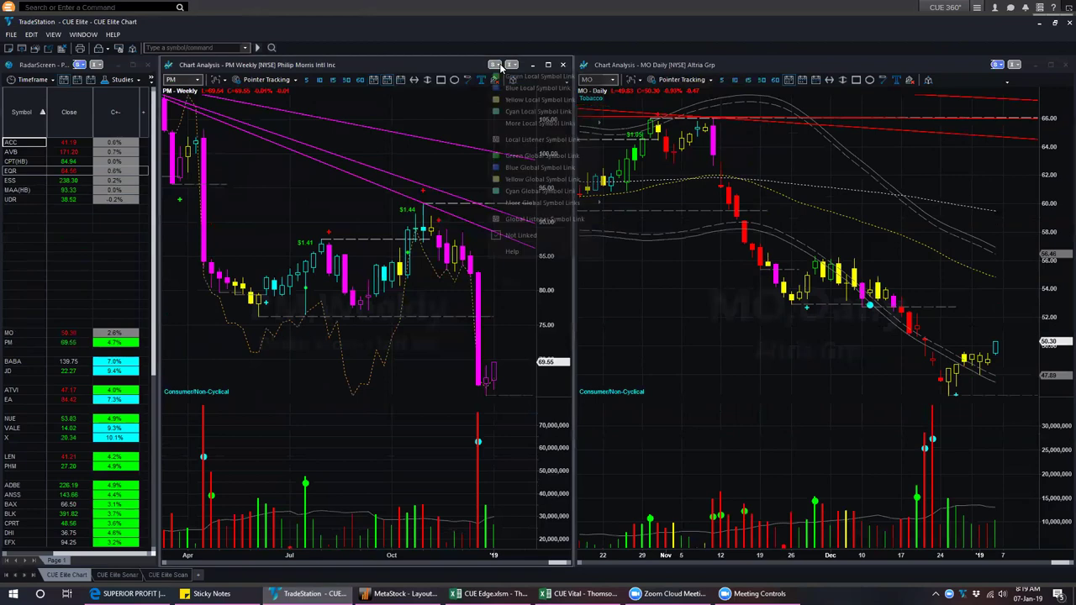
pyautogui.click(540, 167)
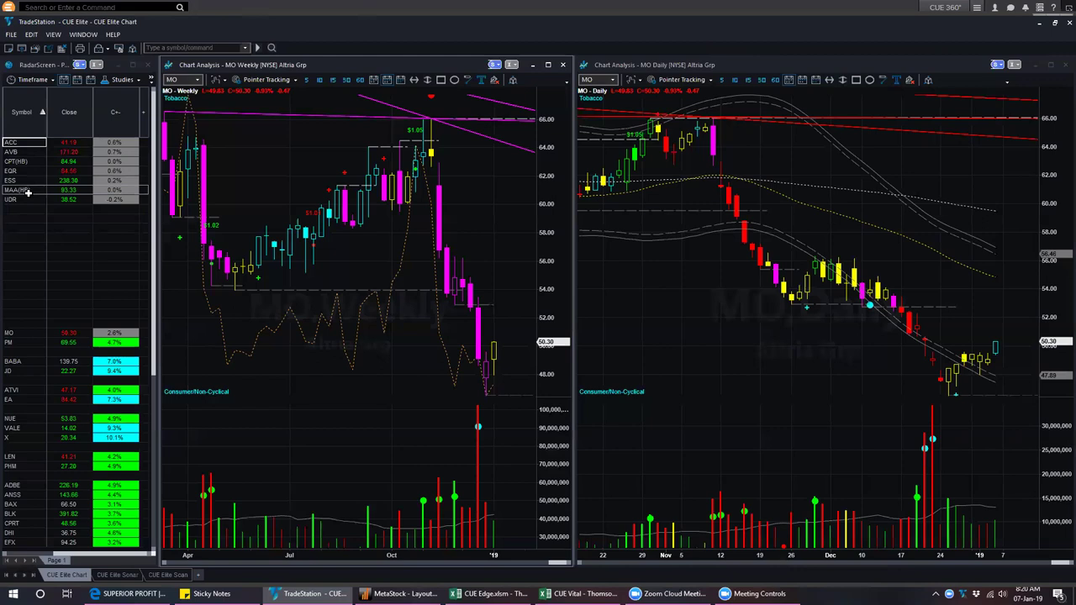
# - Switch to the CUE Edge workbook and check the Residential REITs ranking on the Industry sheet and the MAA through ESS valuations on the Stock sheet
pyautogui.click(470, 595)
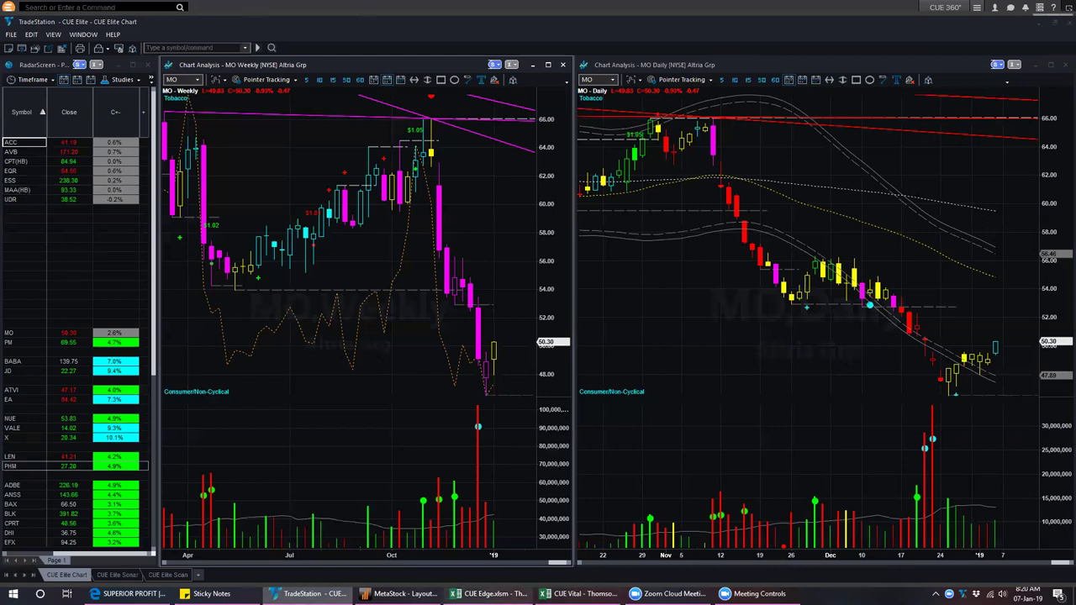
pyautogui.click(207, 563)
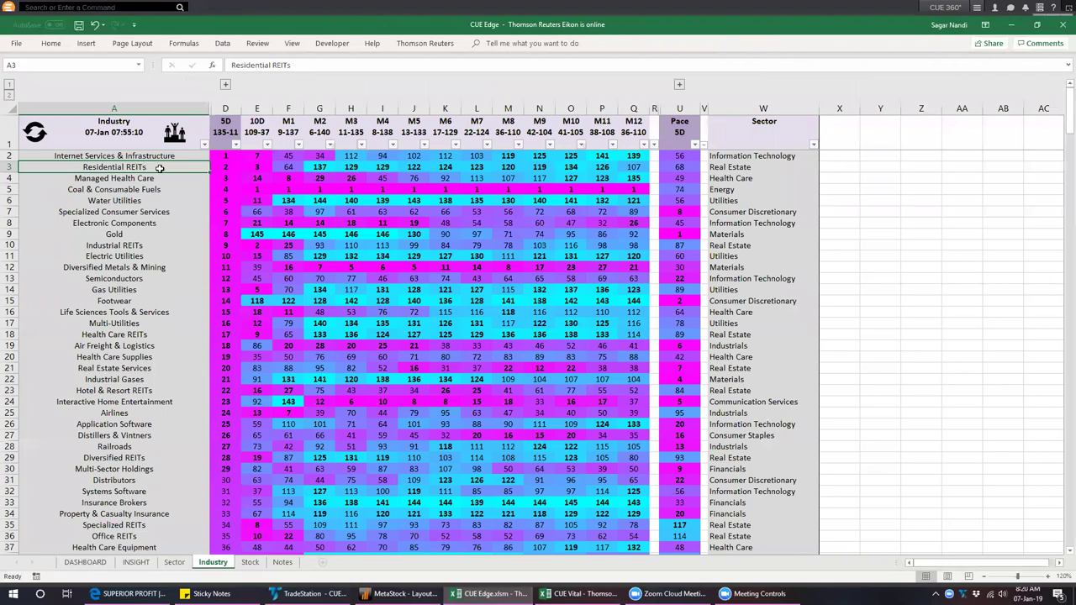
pyautogui.click(222, 166)
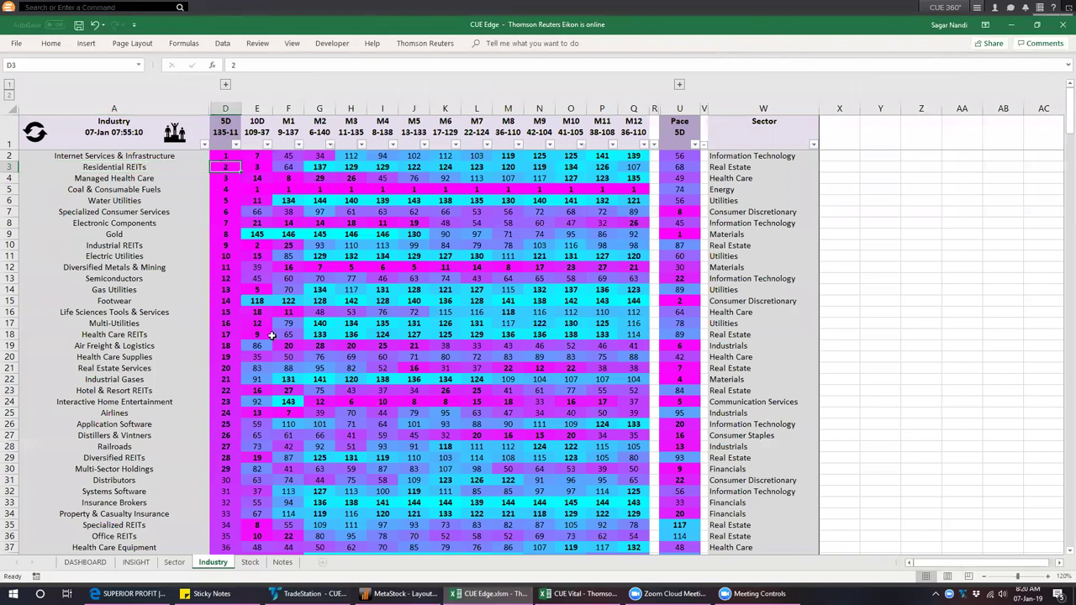
pyautogui.click(251, 562)
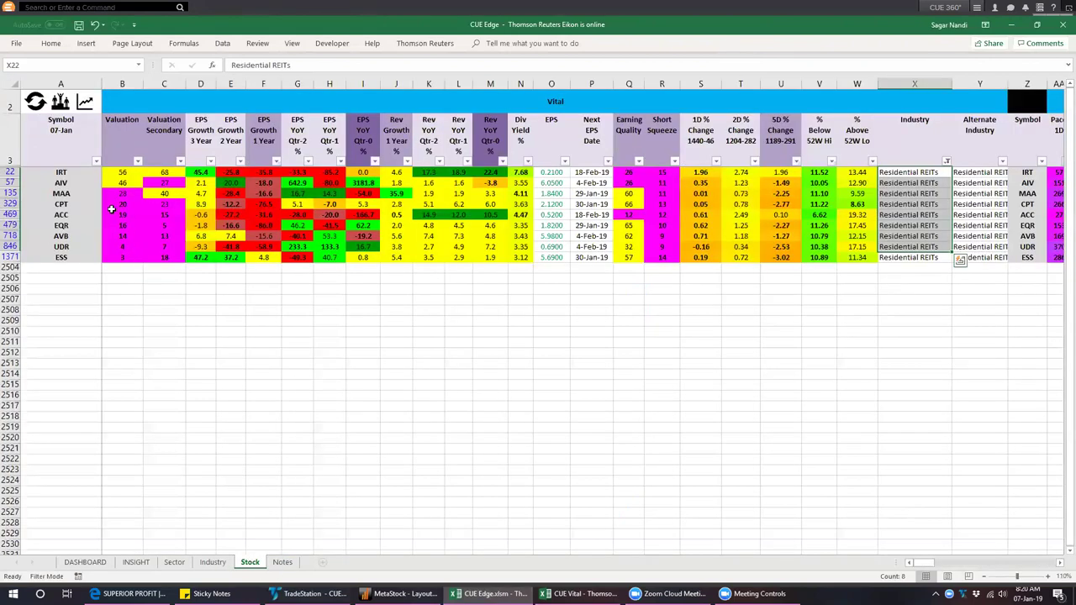
pyautogui.moveTo(116, 193); pyautogui.dragTo(116, 261)
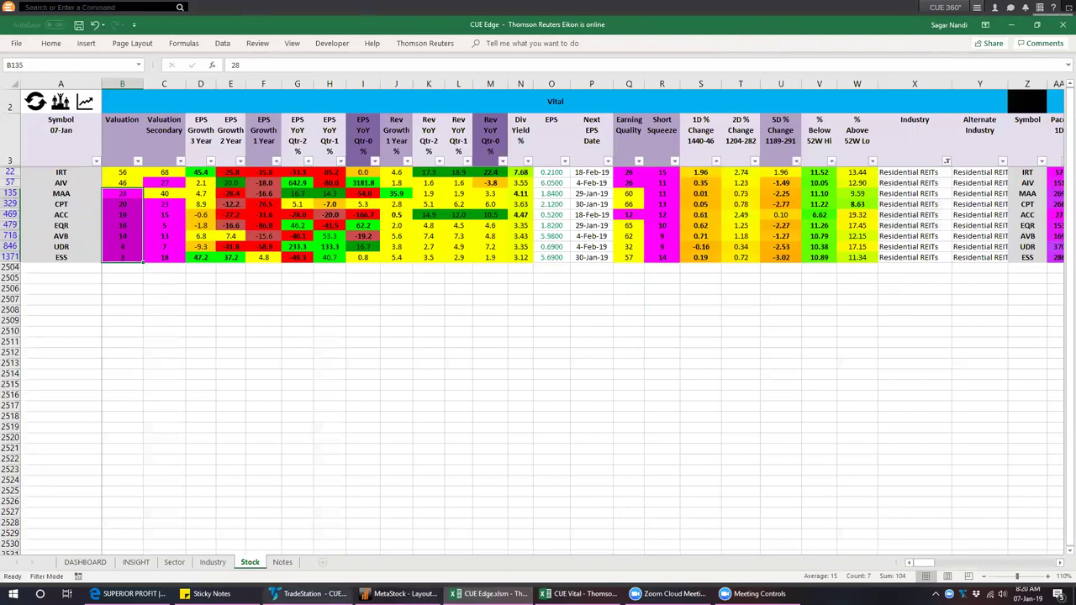
# - Switch to TradeStation, review the weekly and daily charts of ACC and AVB, and dismiss the Corporate Actions notification
pyautogui.click(307, 593)
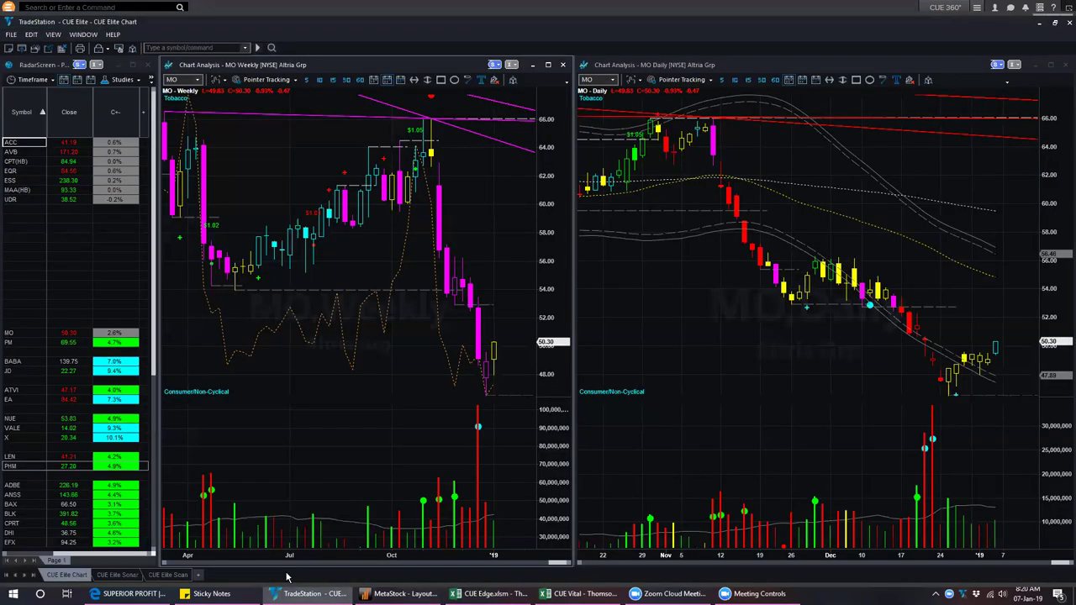
pyautogui.click(17, 143)
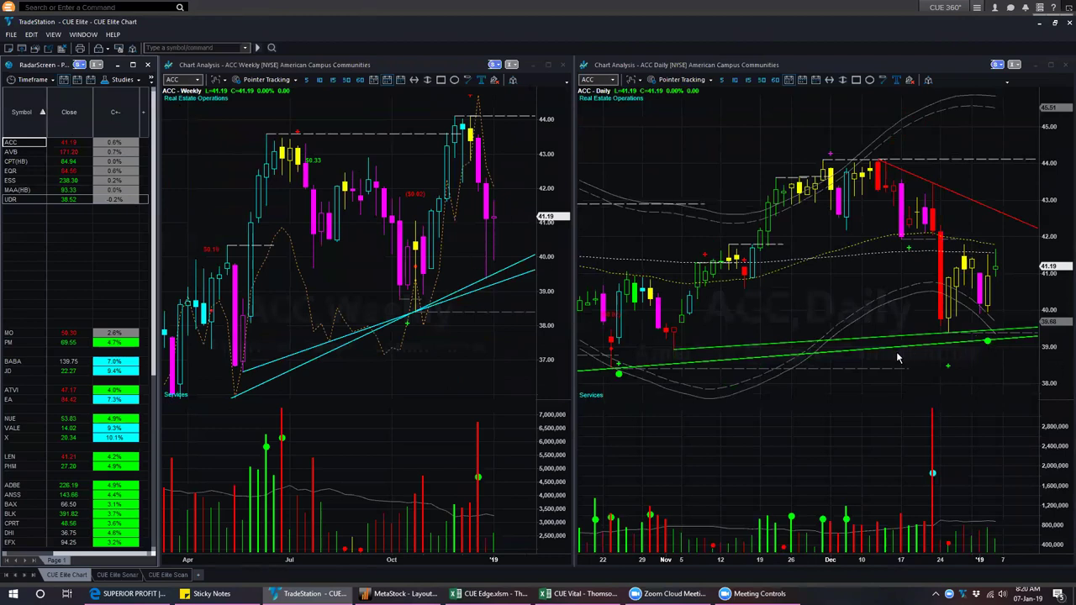
pyautogui.click(987, 340)
pyautogui.click(25, 142)
pyautogui.click(20, 153)
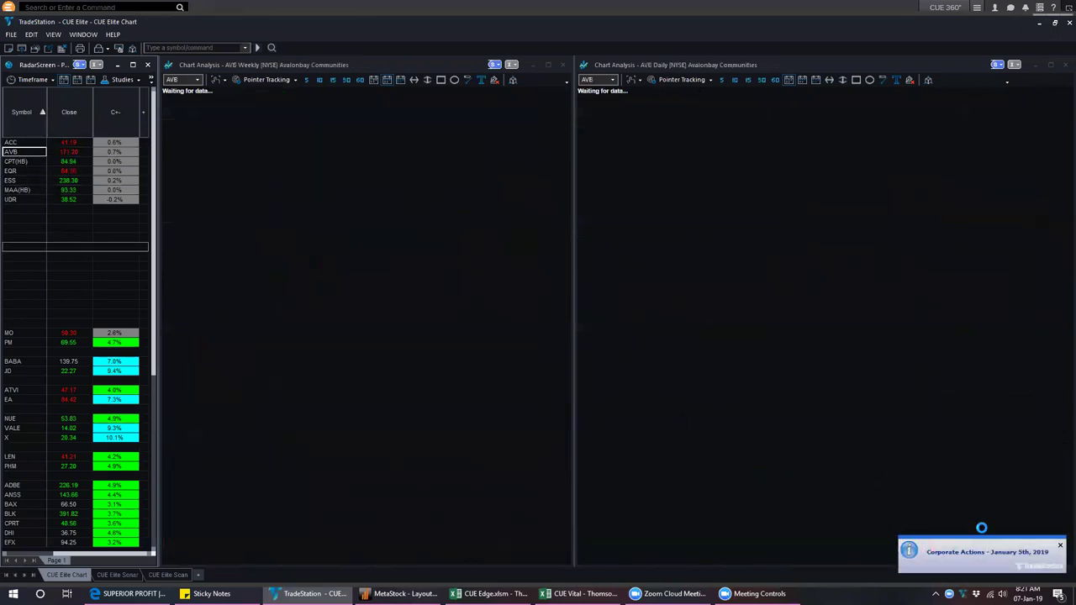
pyautogui.click(1059, 549)
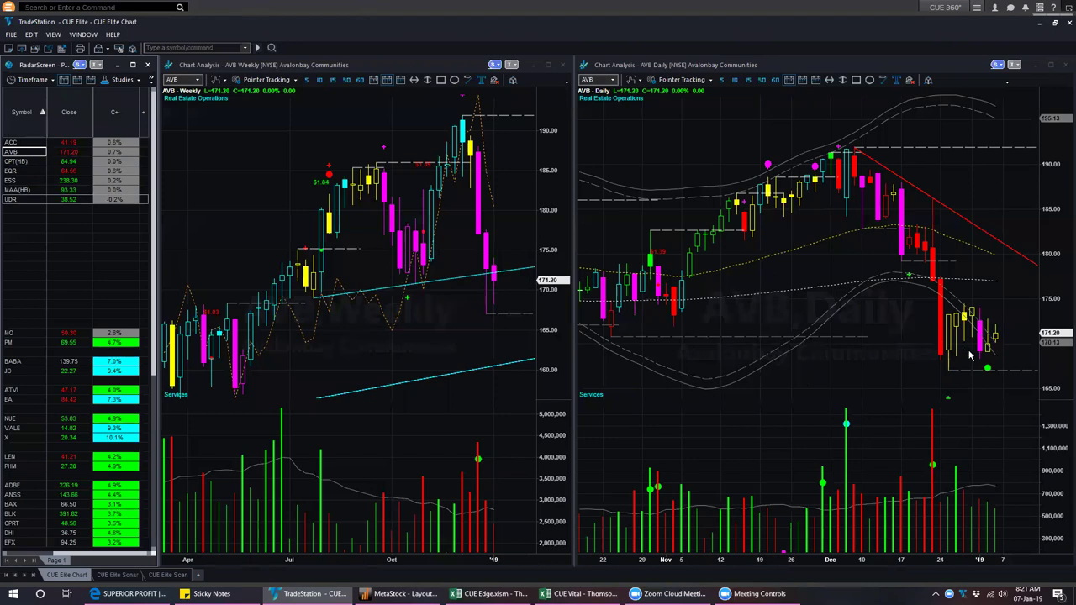
# - Review the weekly and daily charts of CPT, EQR, ESS, MAA and UDR one after another
pyautogui.click(10, 161)
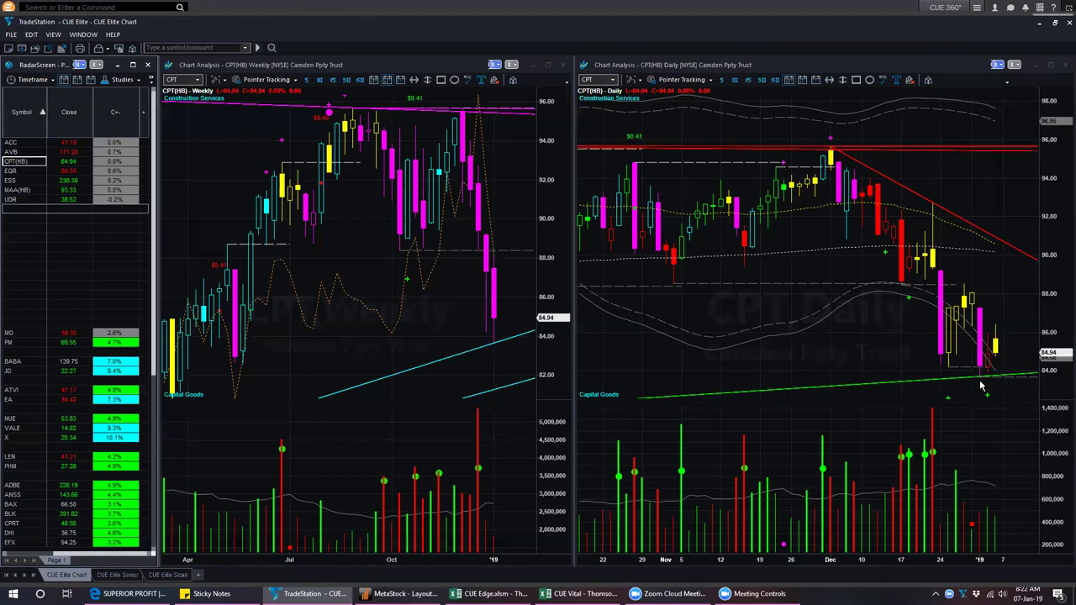
pyautogui.click(31, 171)
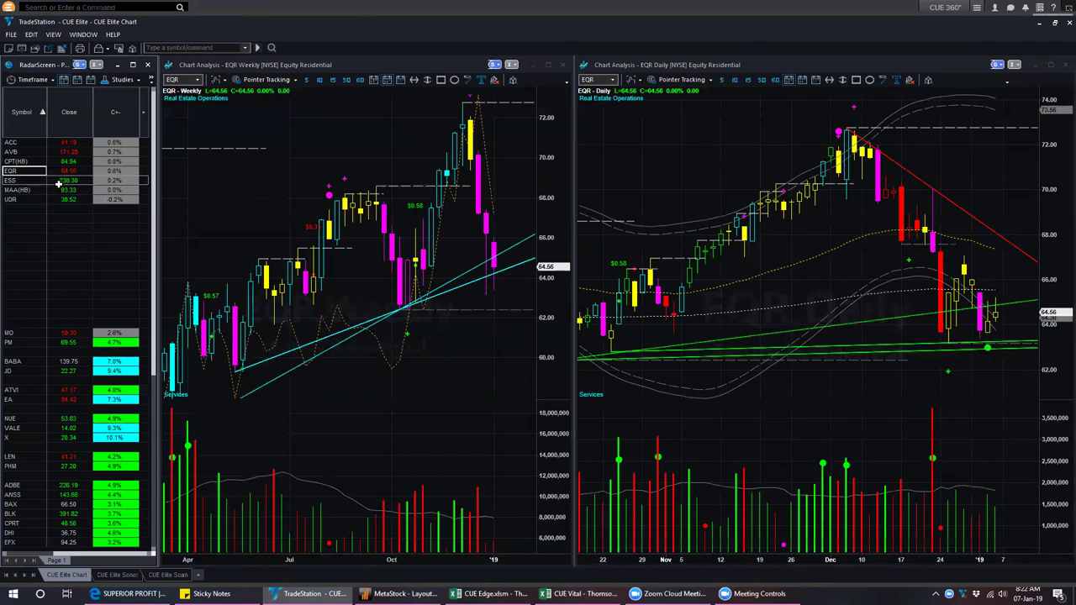
pyautogui.click(22, 181)
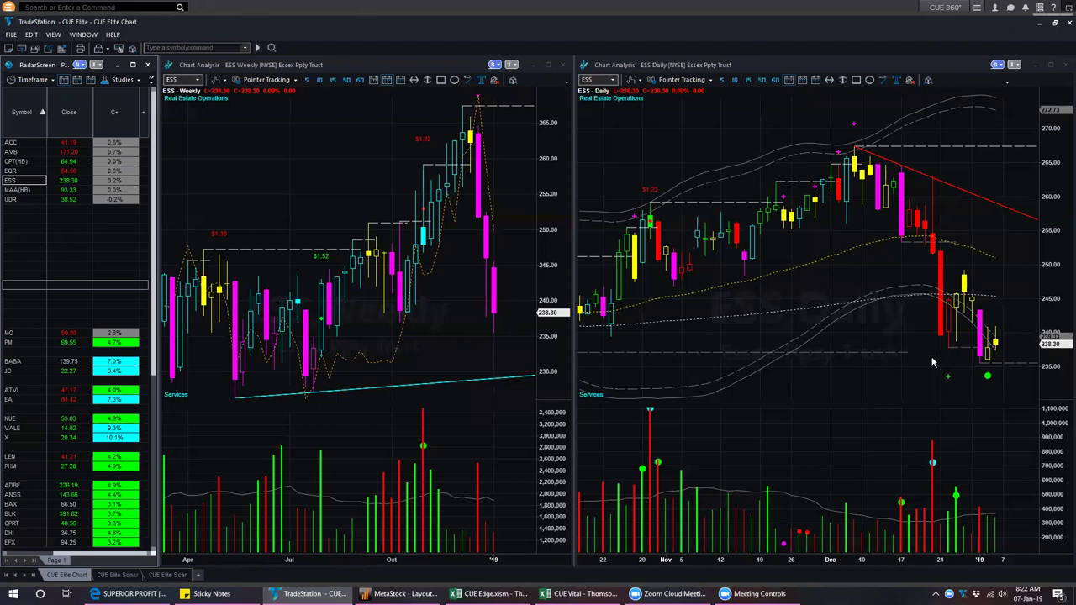
pyautogui.click(25, 190)
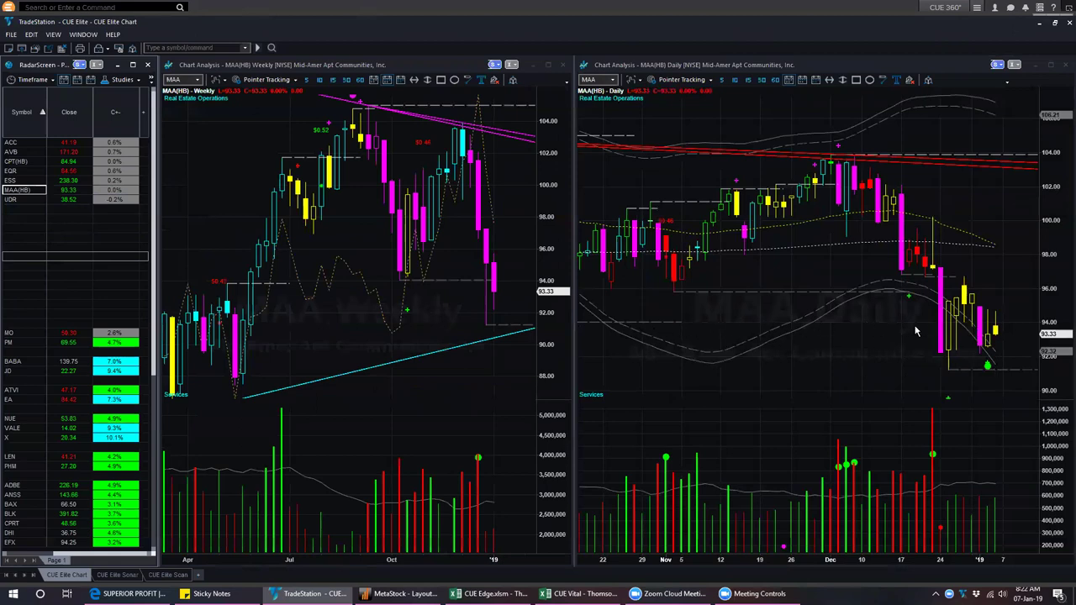
pyautogui.click(10, 198)
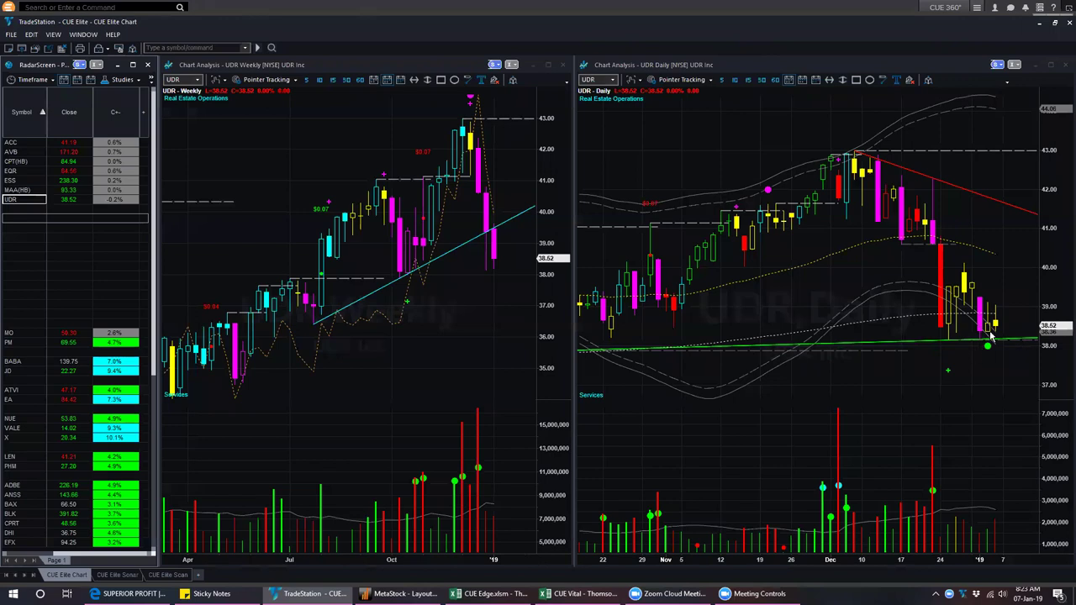
# - Delete the seven Residential REITs symbols, ACC through UDR, from the RadarScreen
pyautogui.click(26, 216)
pyautogui.press('Delete')
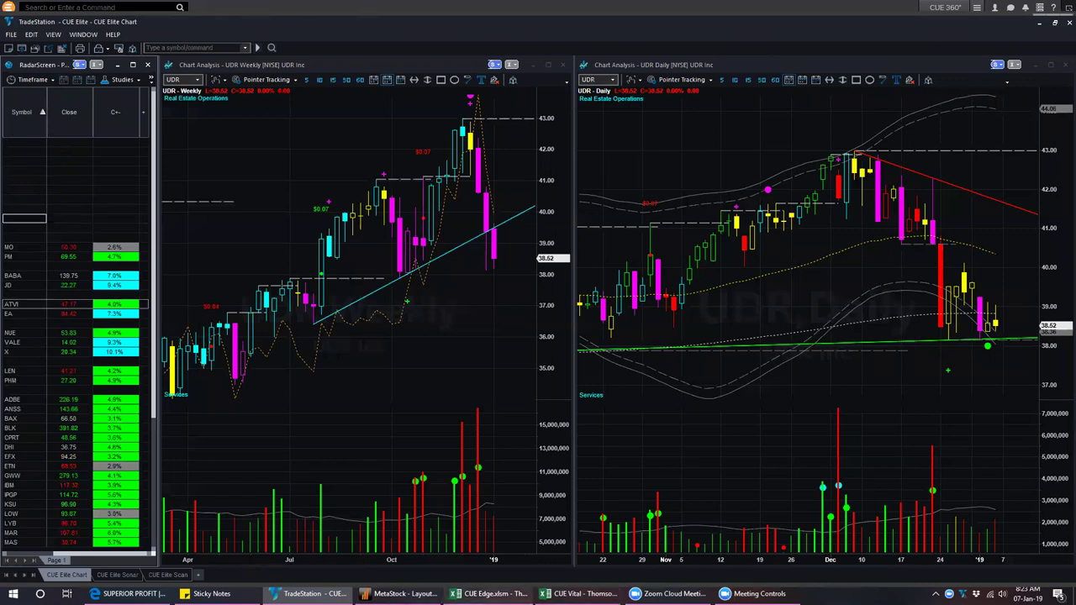
# - Switch to the CUE Edge workbook and recheck the Residential REITs entry on the Industry sheet and the MAA through ESS valuations
pyautogui.click(487, 594)
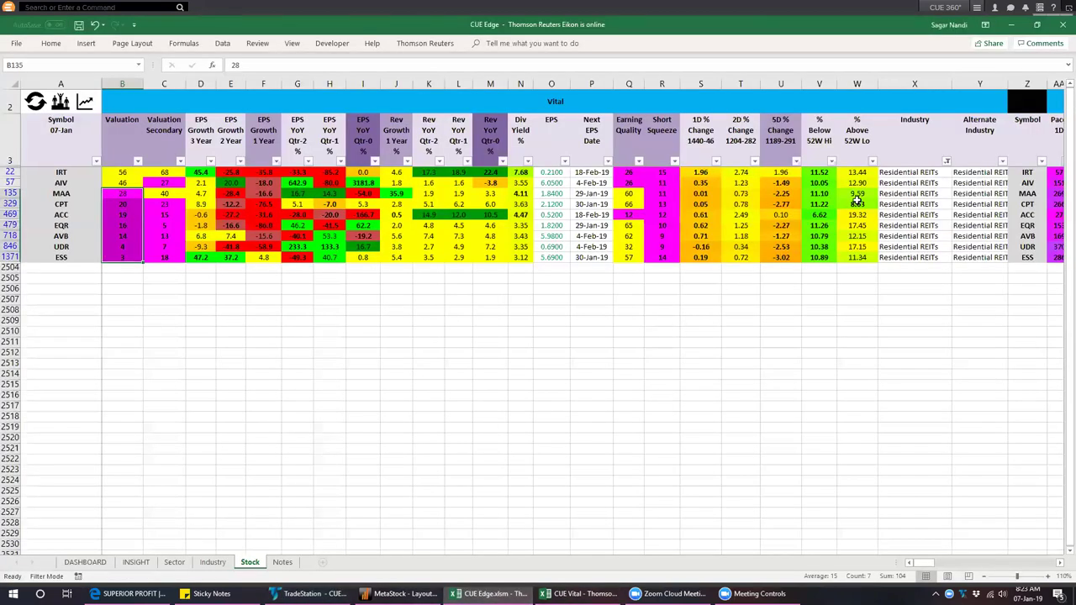
pyautogui.click(898, 171)
pyautogui.click(220, 563)
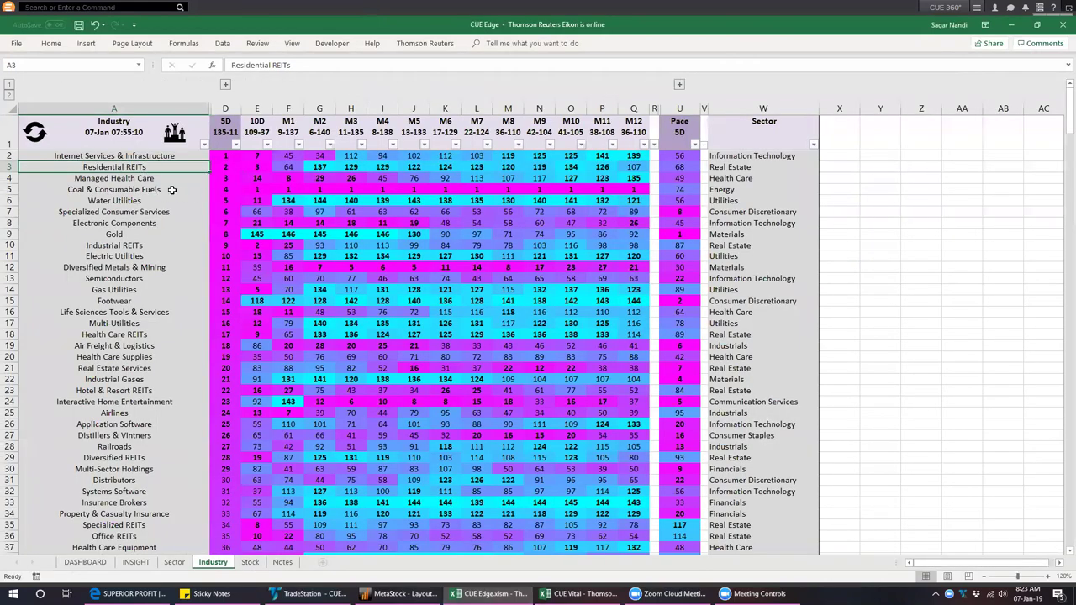
pyautogui.click(249, 563)
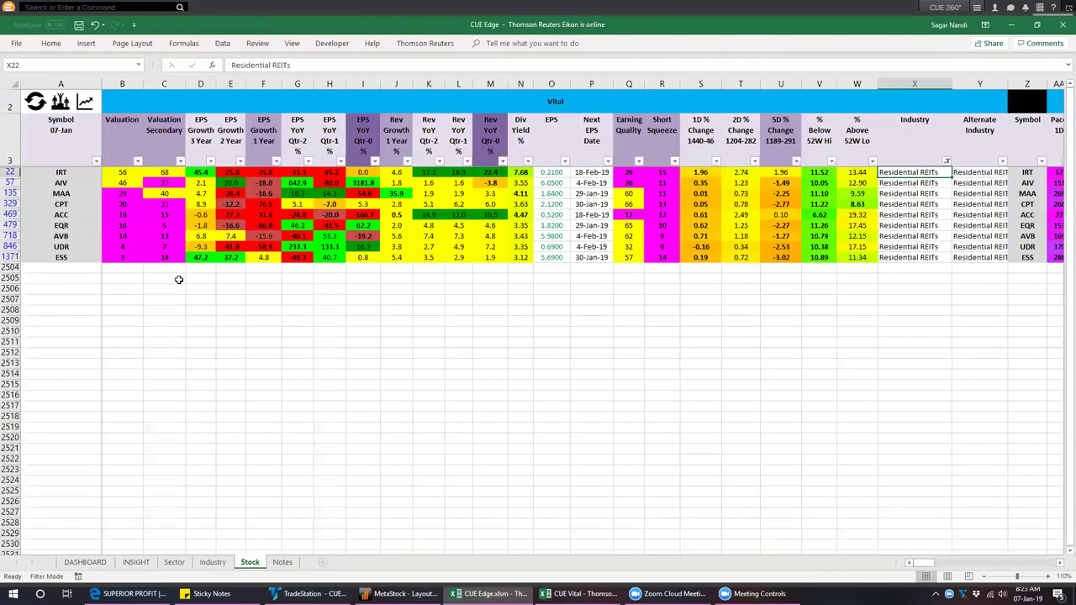
pyautogui.moveTo(118, 193); pyautogui.dragTo(108, 256)
pyautogui.click(201, 438)
pyautogui.click(212, 562)
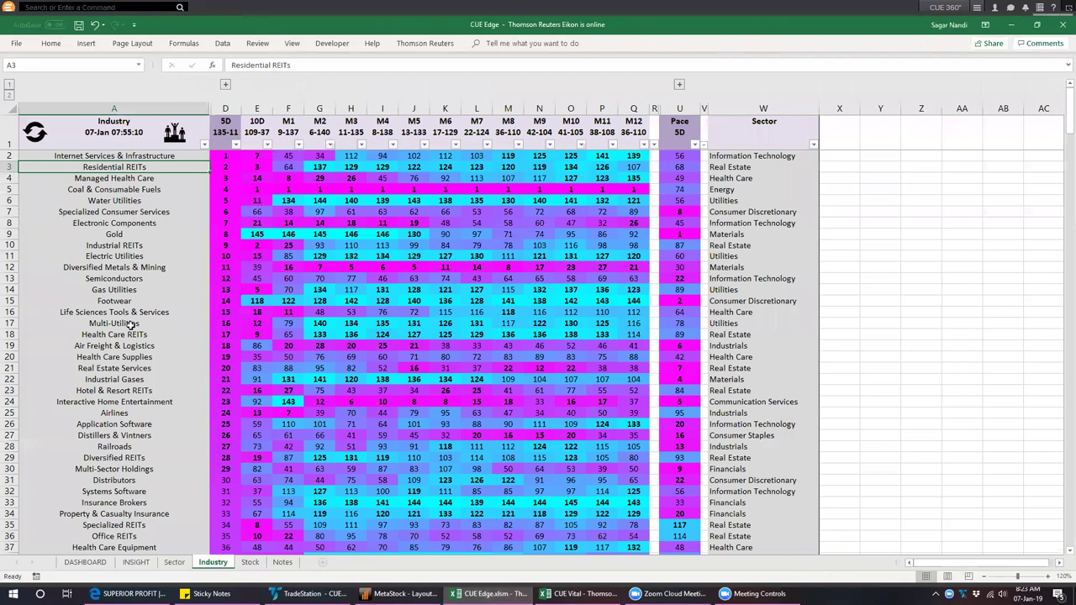
# - Filter the Stock sheet to the Industrial REITs industry and select the valuations of EGP, FR and PLD
pyautogui.click(128, 246)
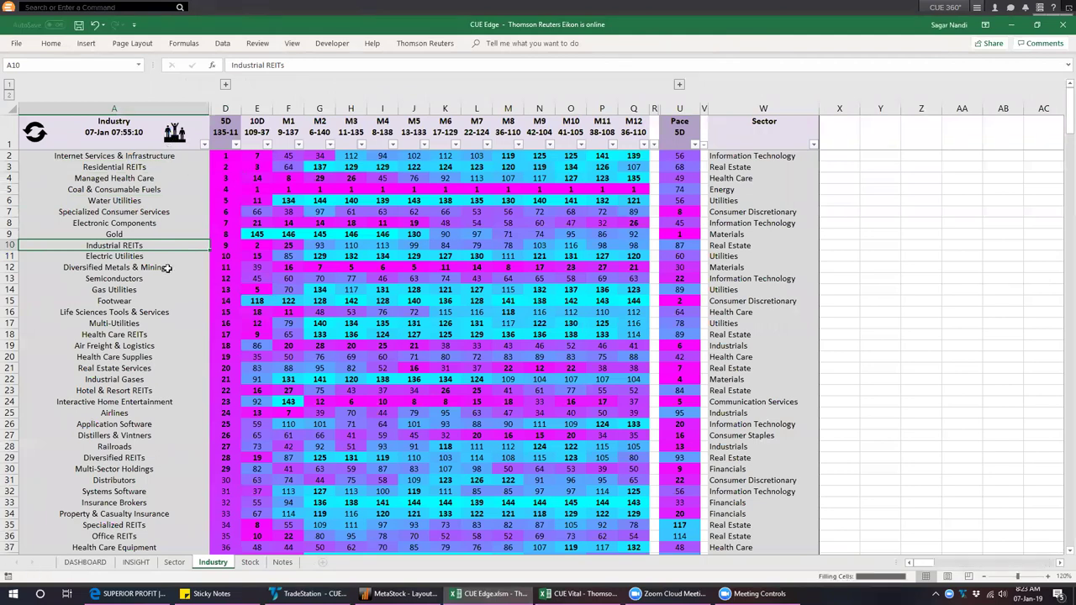
pyautogui.hotkey('ctrl', 'shift', 's')
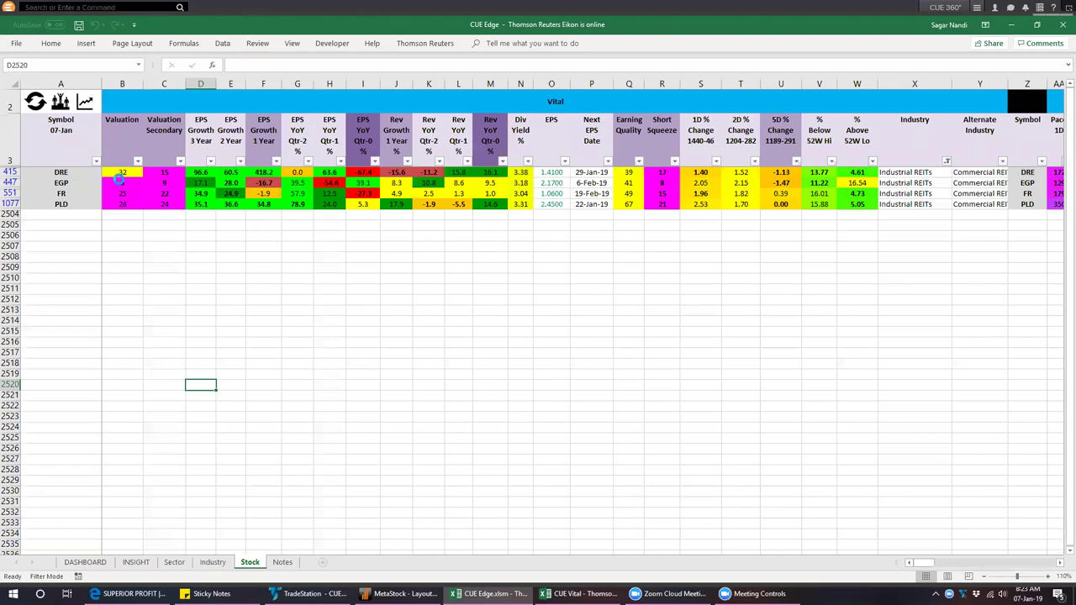
pyautogui.moveTo(120, 181); pyautogui.dragTo(120, 208)
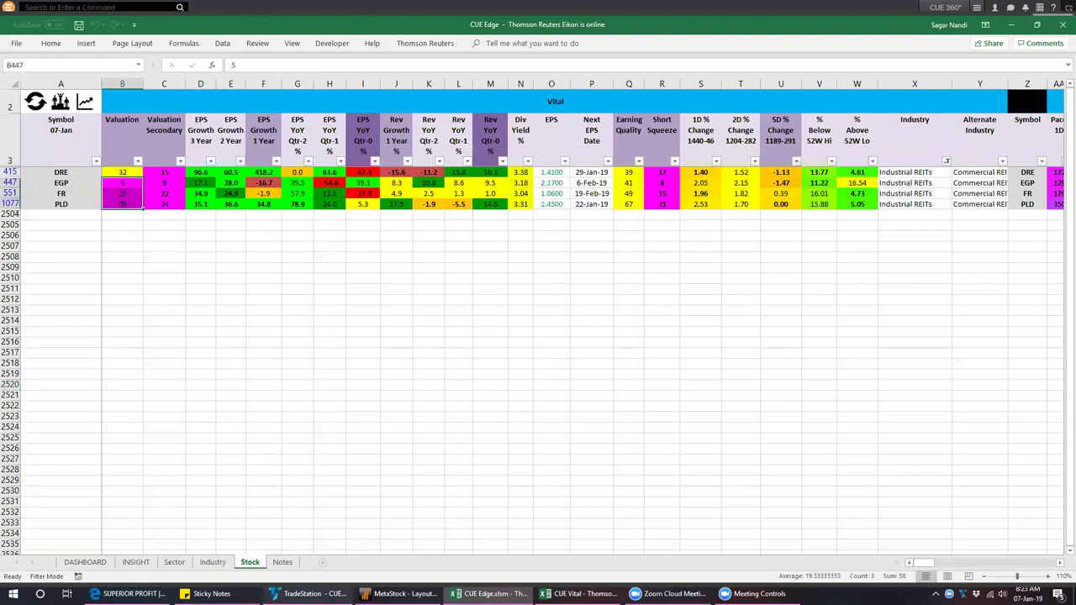
# - Switch to TradeStation, list EGP, FR and PLD at the top of the RadarScreen, and review each one's weekly and daily charts
pyautogui.hotkey('alt', 'Tab')
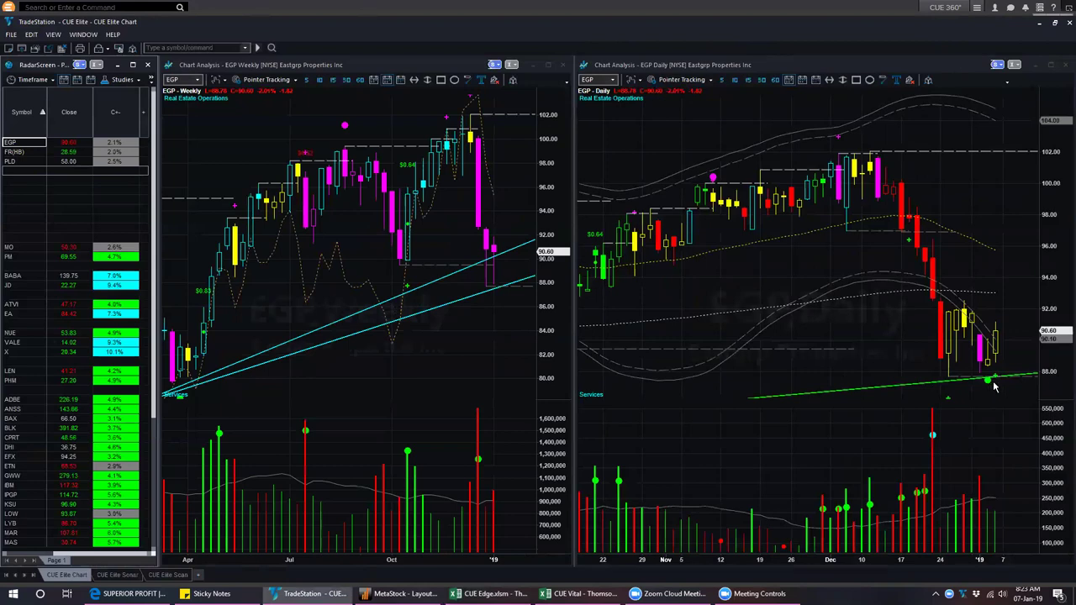
pyautogui.press('Down')
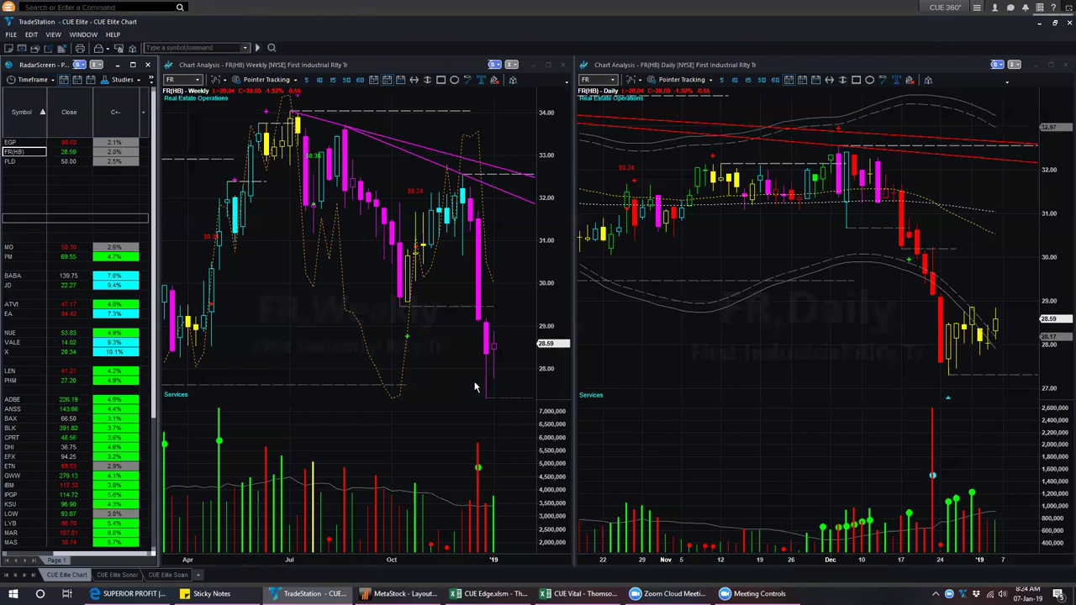
pyautogui.click(8, 162)
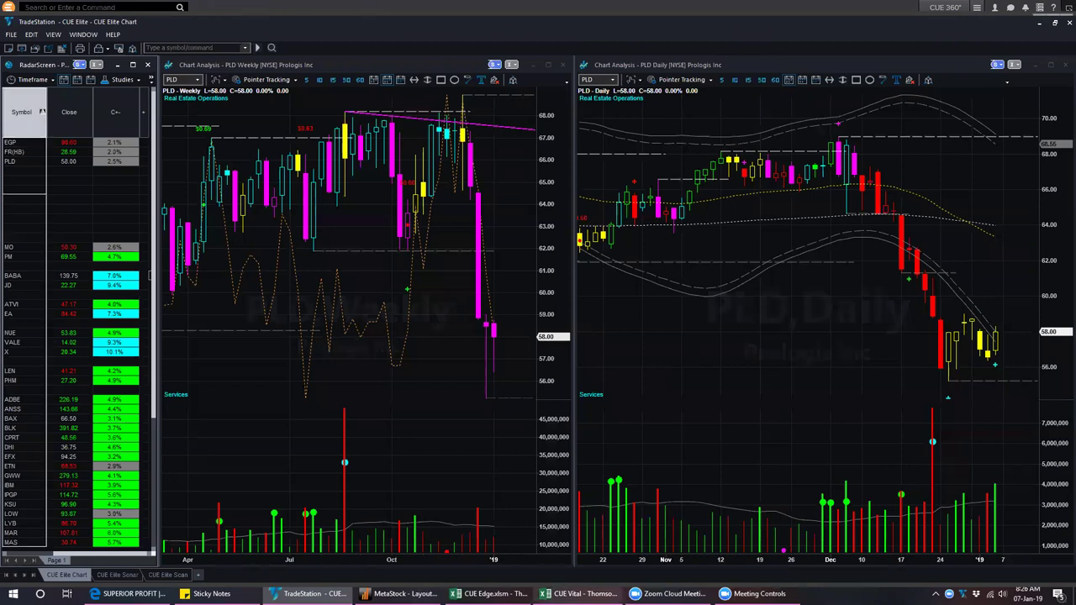
# - Switch to the CUE Edge workbook and examine the quarterly EPS growth figures of DRE and EGP in the Industrial REITs list
pyautogui.click(491, 593)
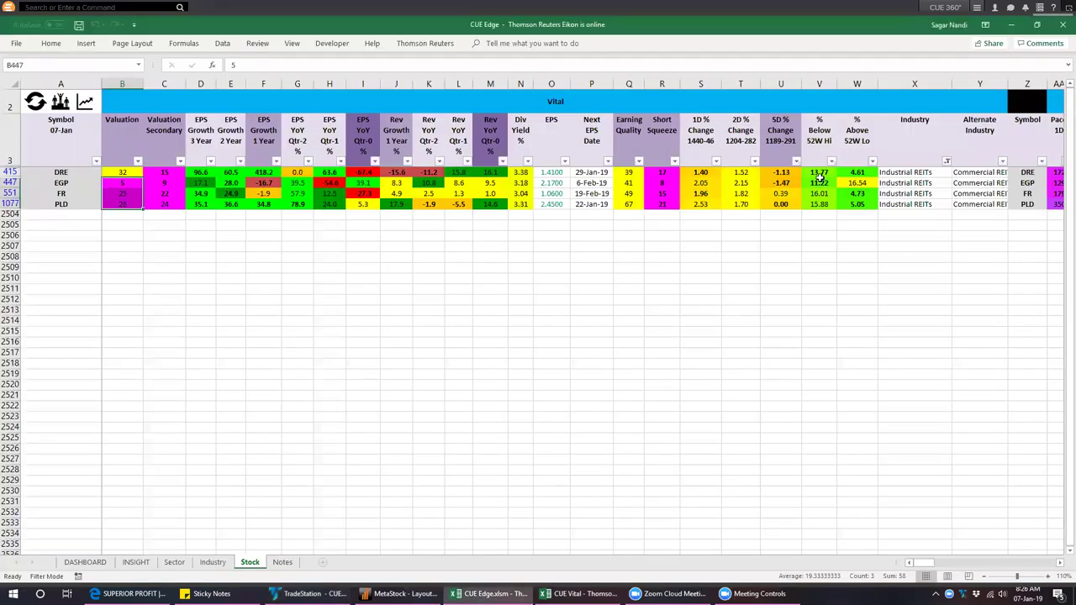
pyautogui.click(911, 174)
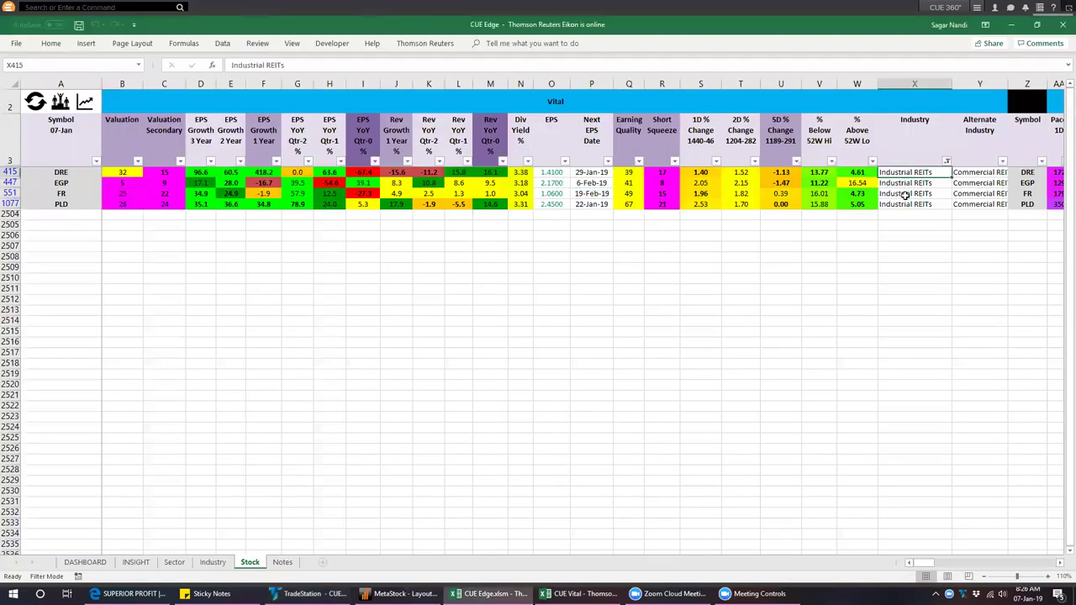
pyautogui.click(330, 173)
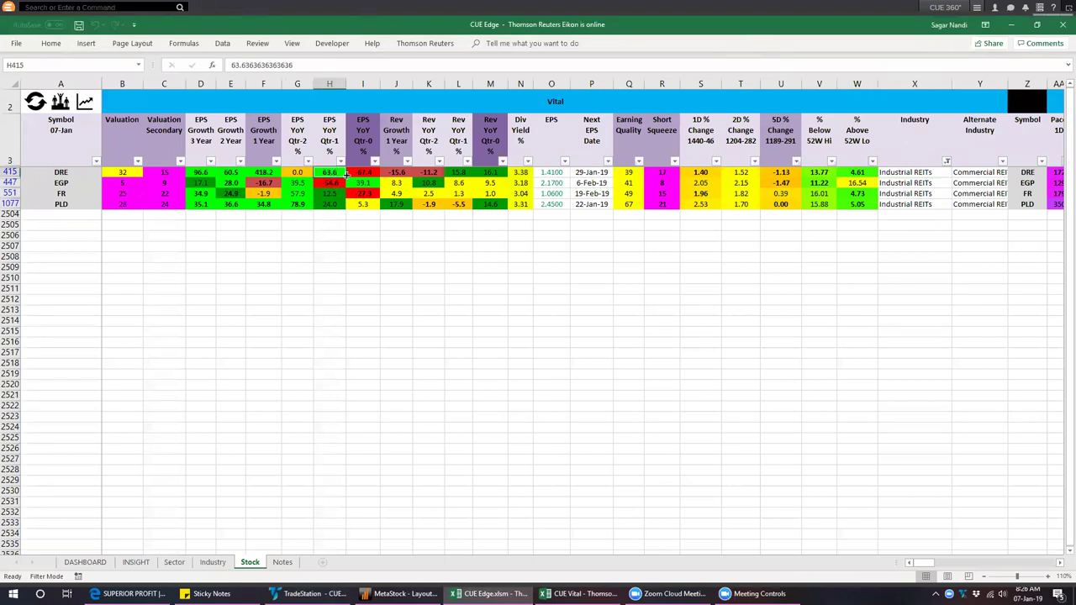
pyautogui.click(361, 184)
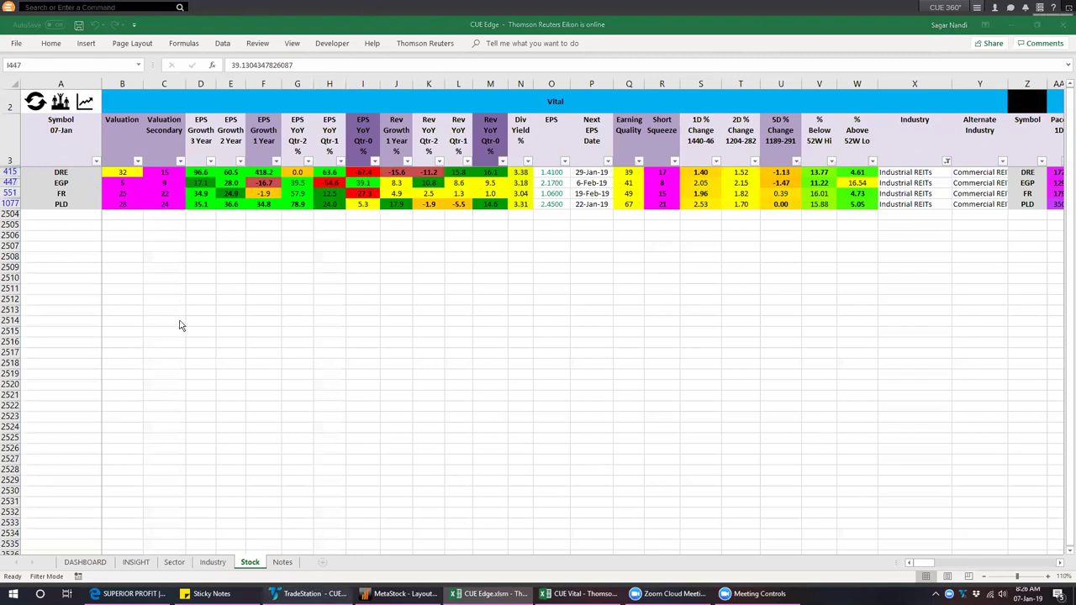
# - Review EGP's weekly and daily charts in TradeStation, and switch back to the CUE Edge workbook to examine the whole EGP row
pyautogui.hotkey('alt', 'Tab')
pyautogui.click(18, 142)
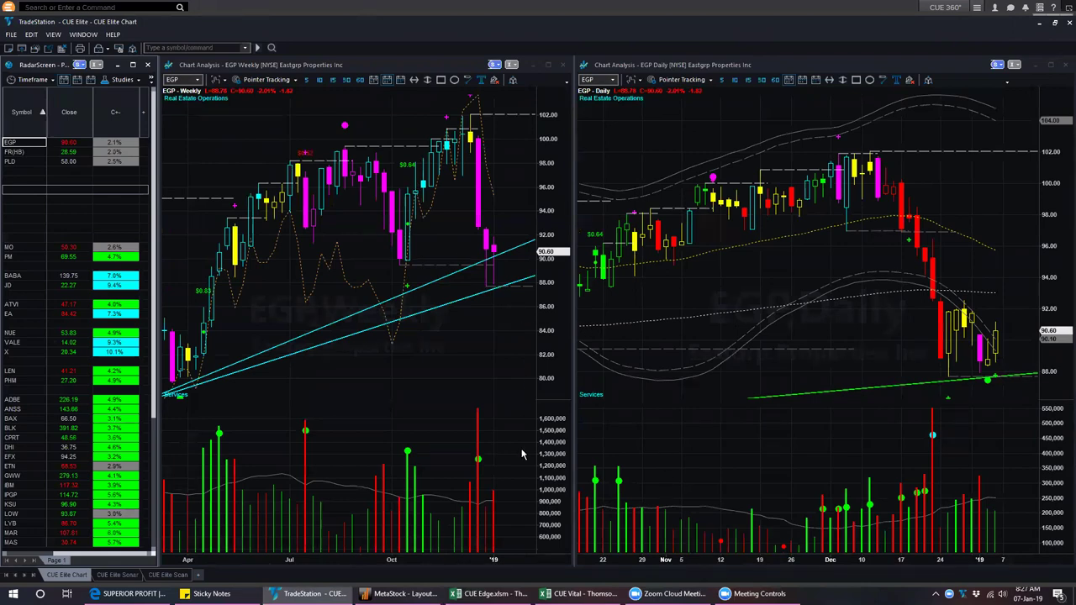
pyautogui.hotkey('alt', 'Tab')
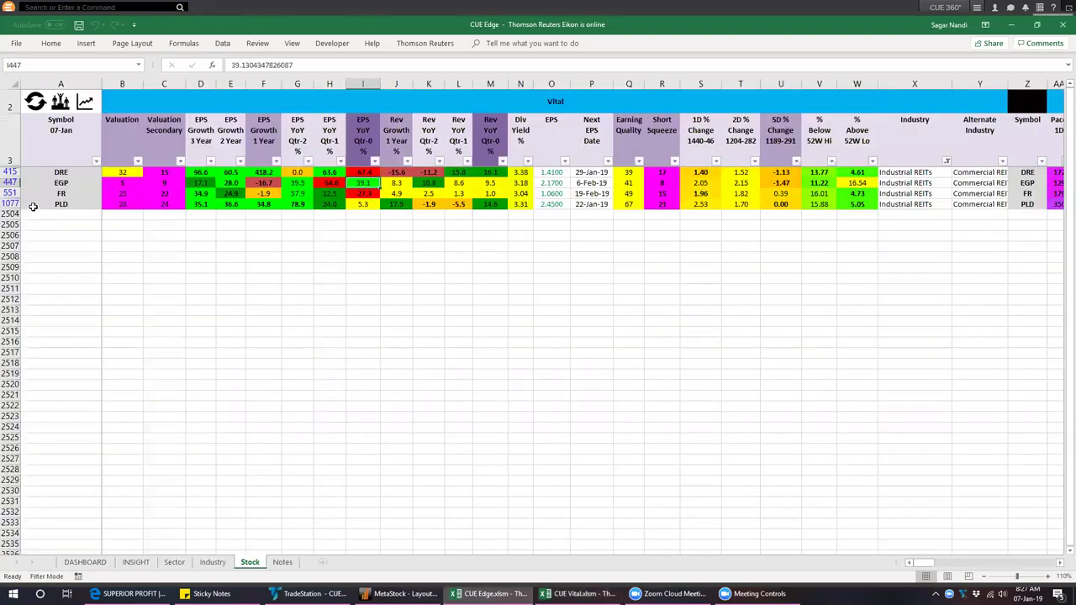
pyautogui.moveTo(8, 179); pyautogui.dragTo(8, 180)
pyautogui.click(8, 183)
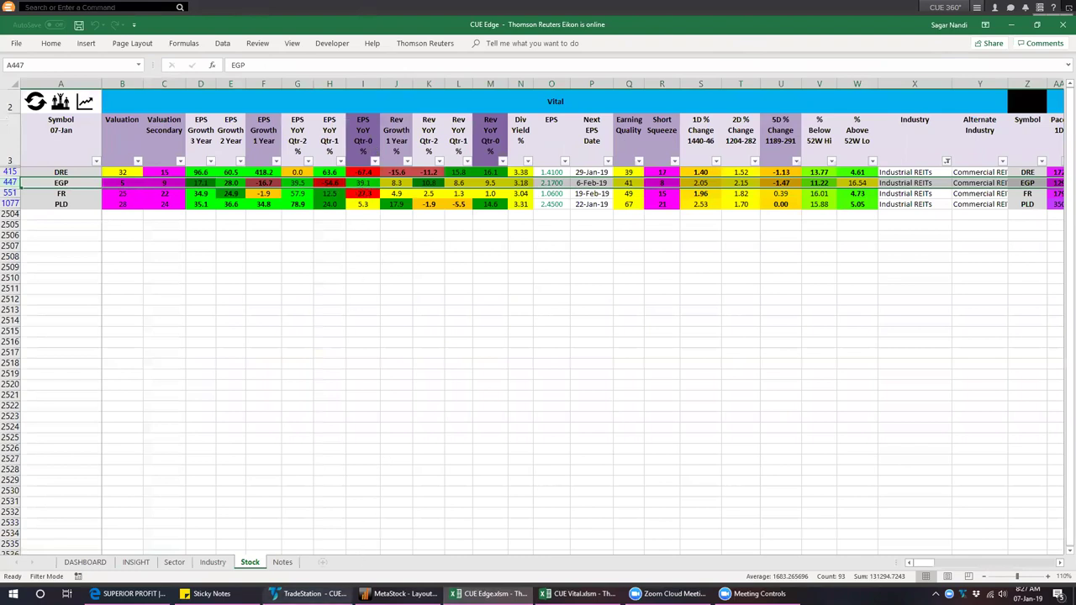
# - Switch to TradeStation and delete the EGP, FR and PLD rows and three blank rows below them from the RadarScreen
pyautogui.click(309, 593)
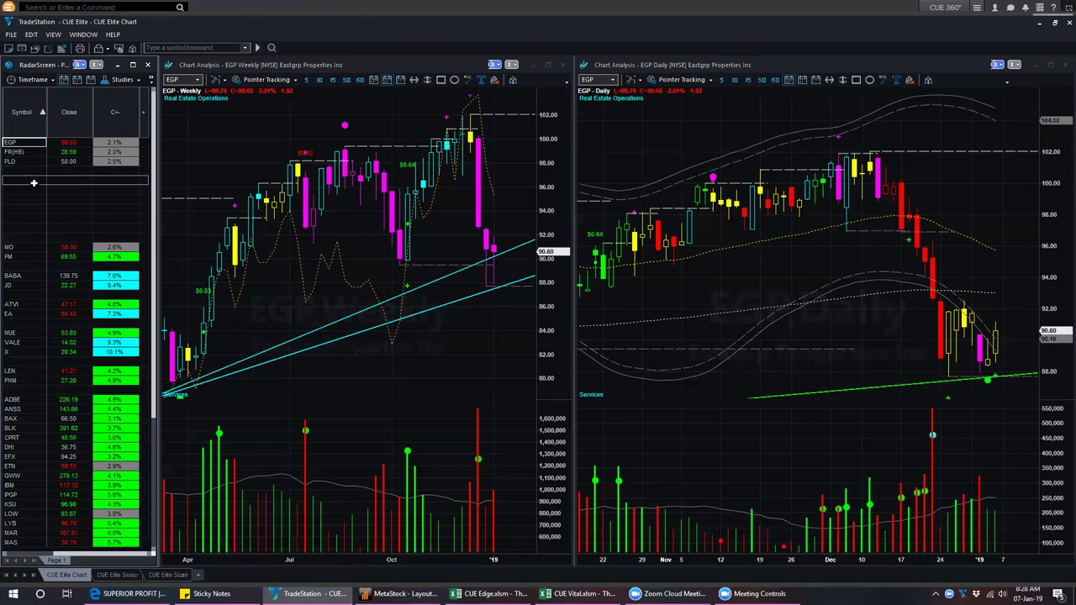
pyautogui.click(27, 142)
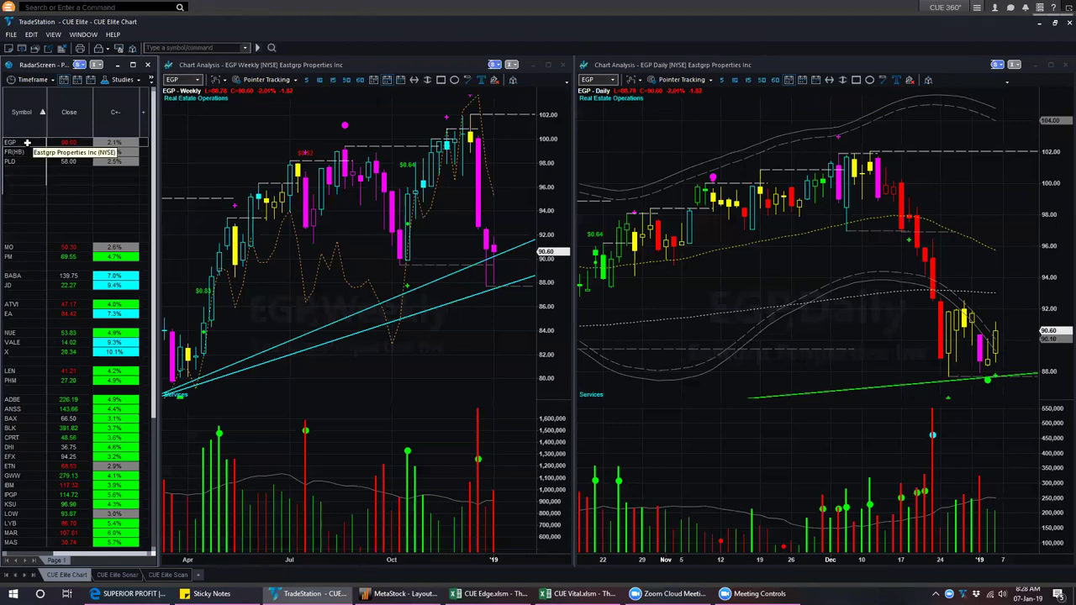
pyautogui.press('Delete')
pyautogui.press('Delete')
pyautogui.press('Delete')
pyautogui.press('Delete')
pyautogui.press('Delete')
pyautogui.press('Delete')
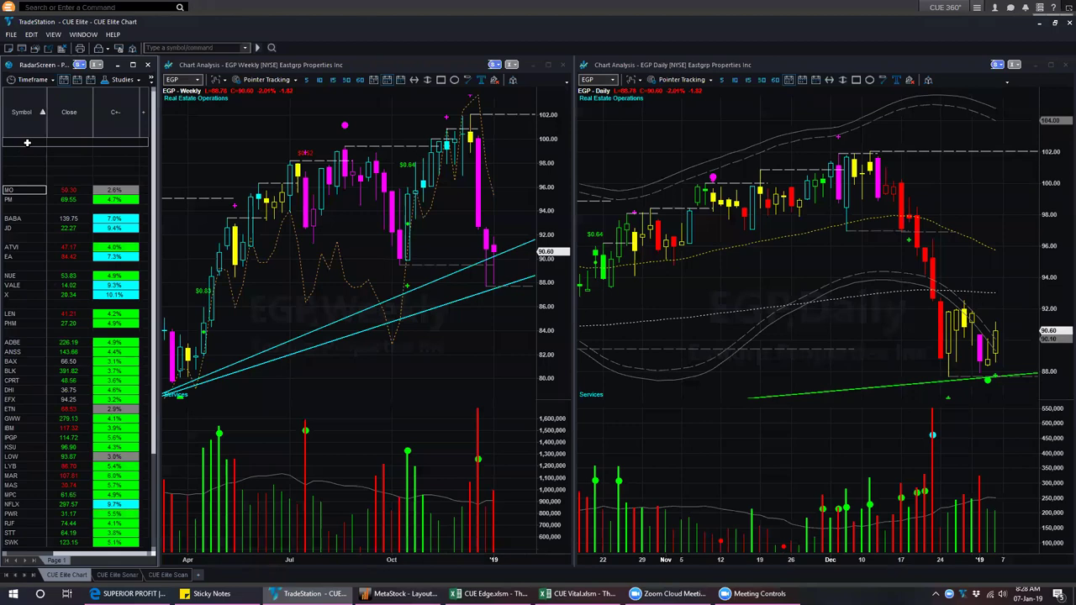
# - Switch to Sticky Notes and review the stock choices listed under "Choose one or the other using CUE 360 Analysis"
pyautogui.click(25, 380)
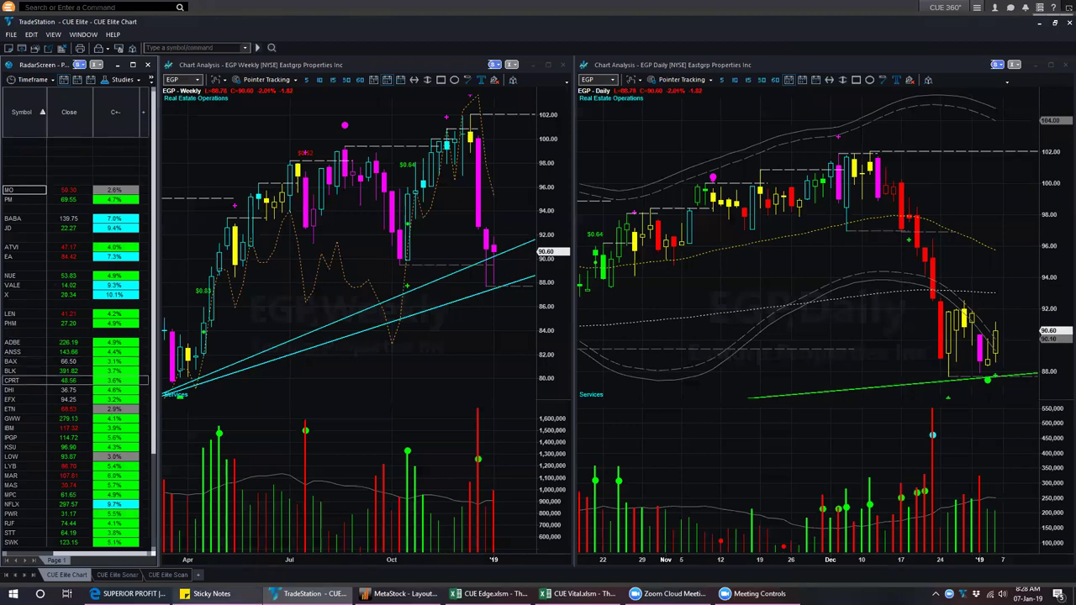
pyautogui.hotkey('alt', 'Tab')
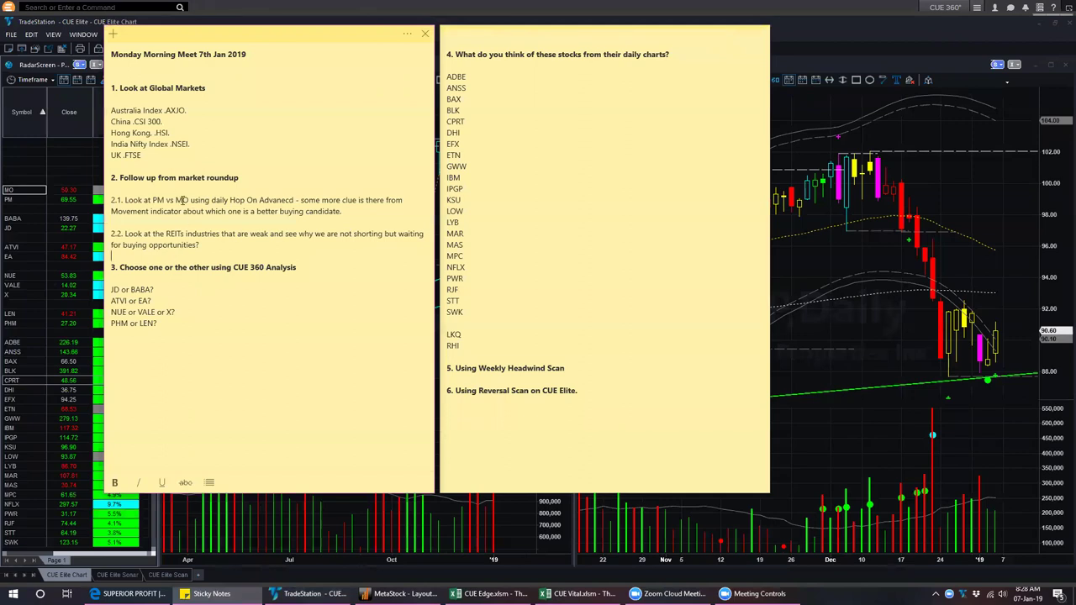
pyautogui.moveTo(153, 200); pyautogui.dragTo(190, 199)
pyautogui.moveTo(132, 280); pyautogui.dragTo(163, 336)
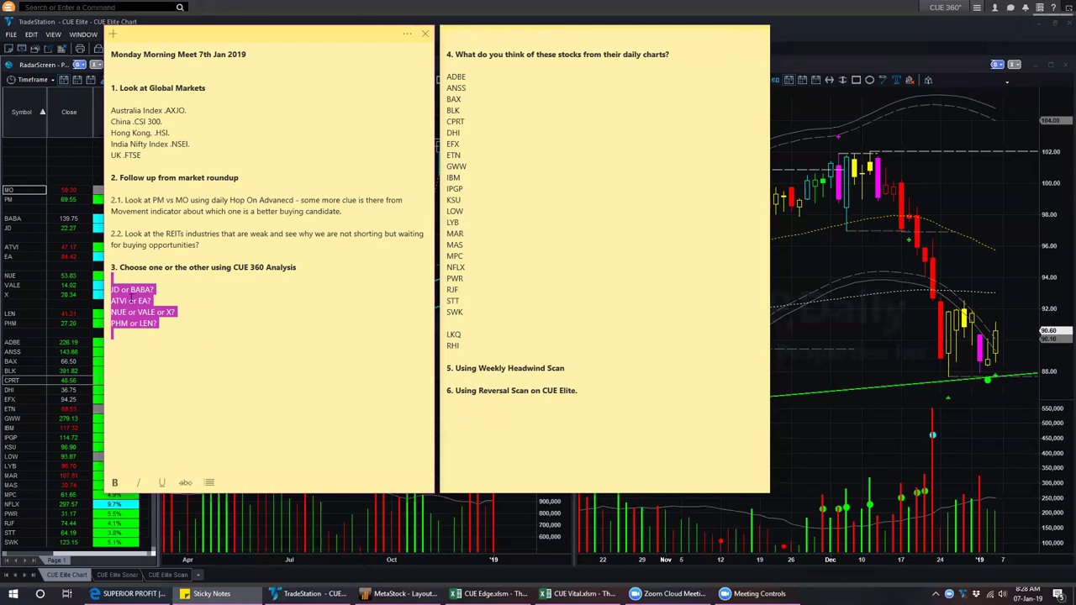
pyautogui.click(119, 277)
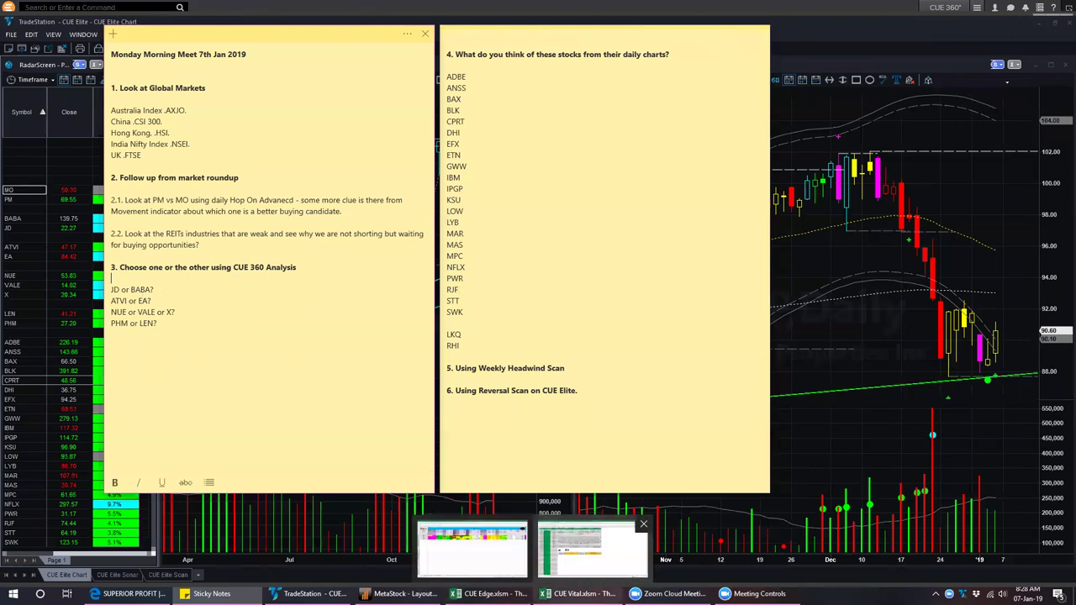
# - Switch to the CUE Vital workbook and set the Root Stock on the dashboard to JD.O
pyautogui.click(579, 594)
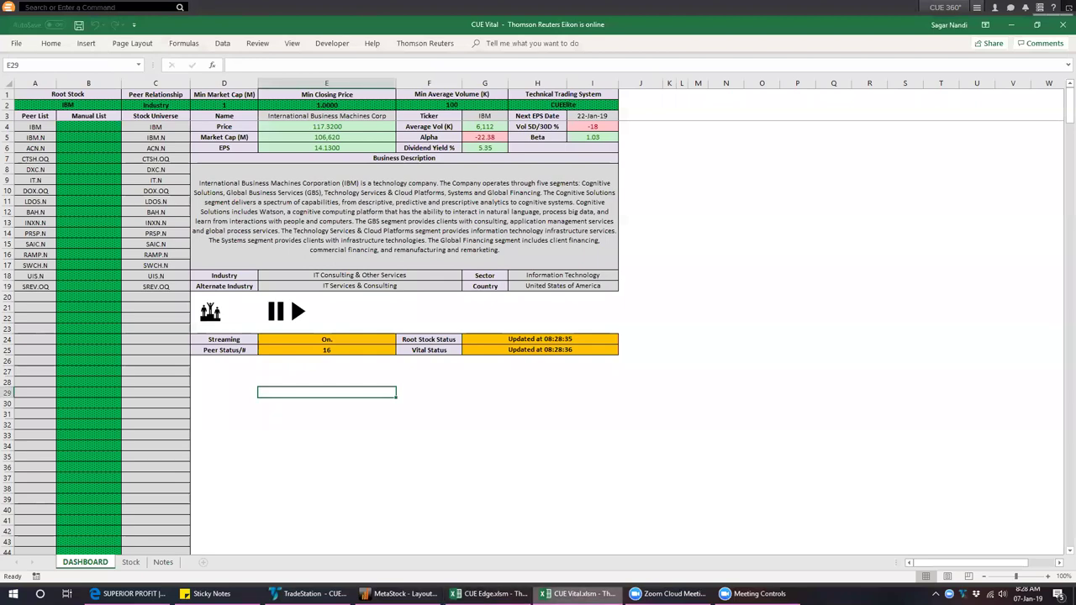
pyautogui.click(103, 107)
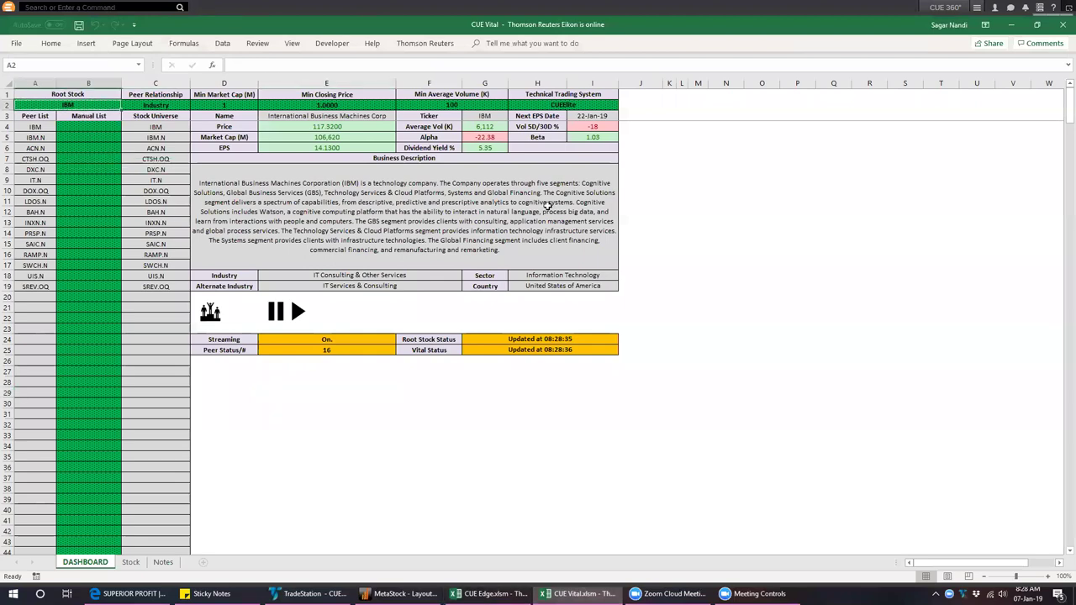
pyautogui.write('JD')
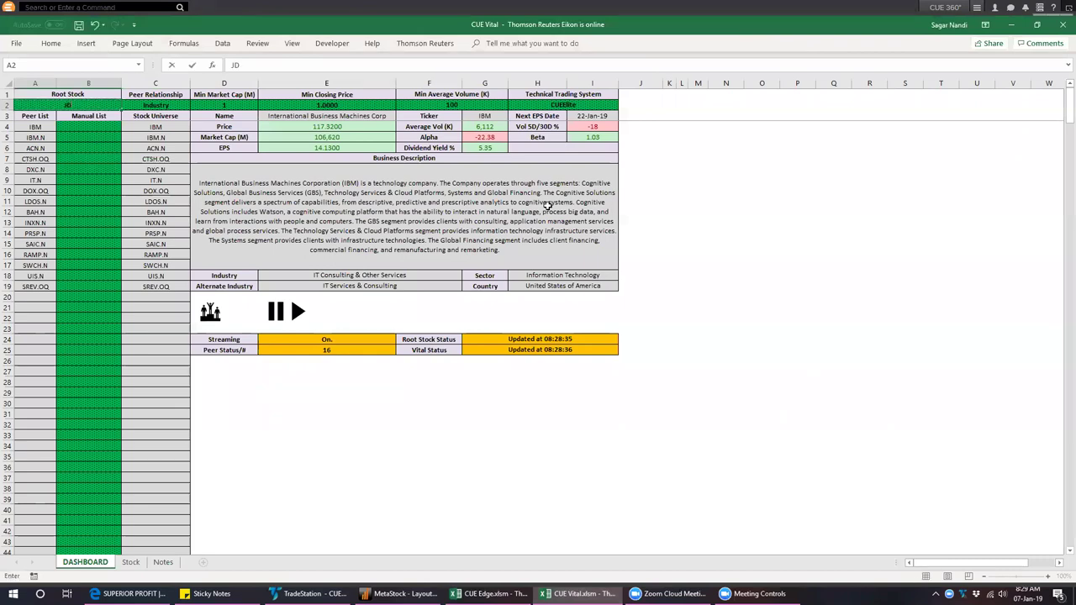
pyautogui.write('.O')
pyautogui.press('Return')
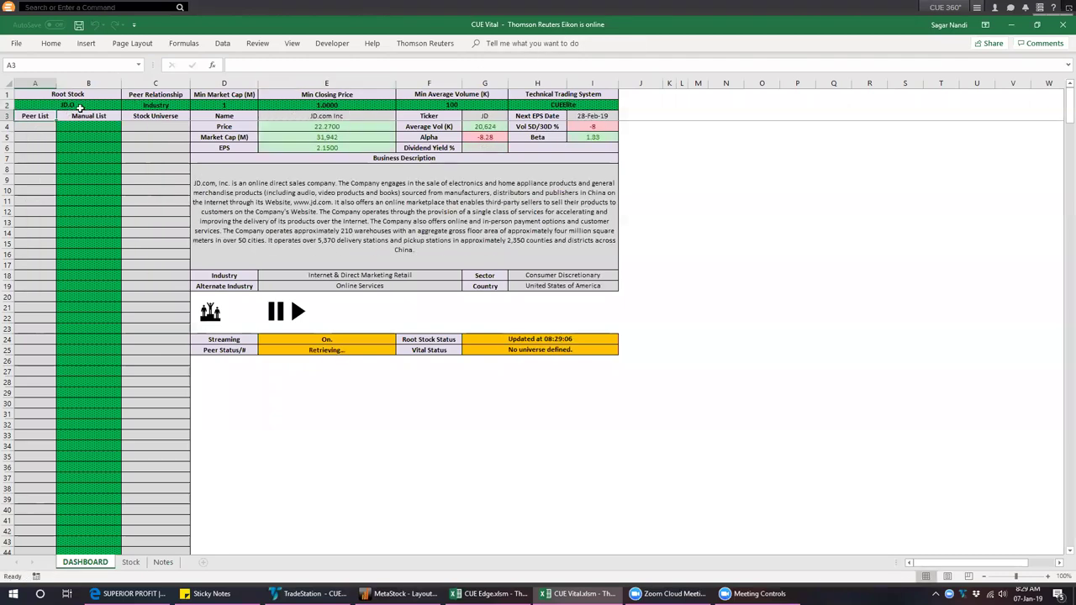
# - Examine the JD.com company details and peer list, the Peer Relationship options, the minimum filters and the Vital Status
pyautogui.click(81, 105)
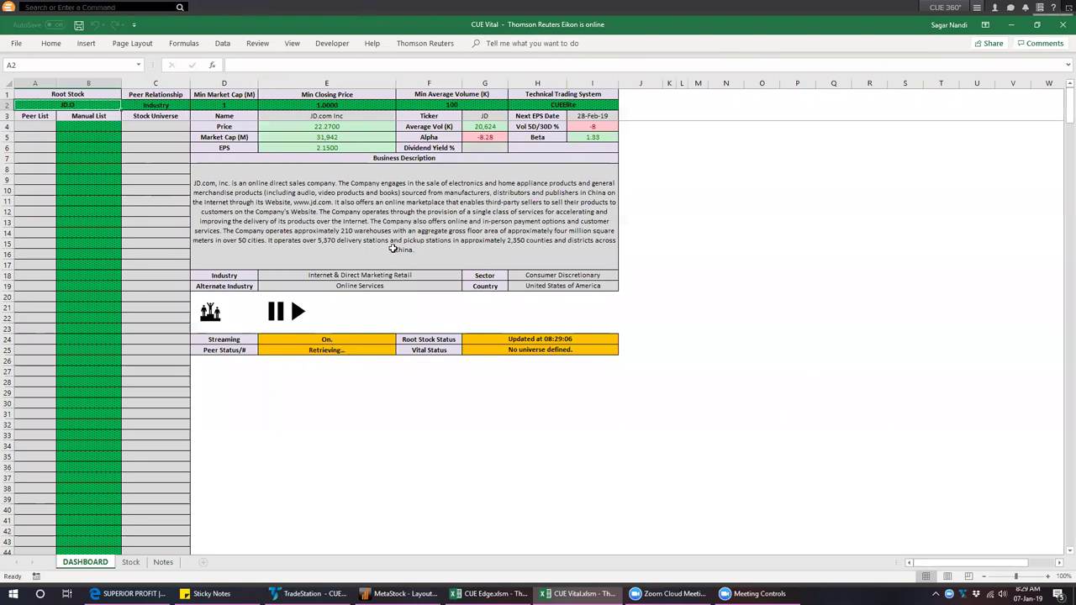
pyautogui.moveTo(349, 115); pyautogui.dragTo(497, 284)
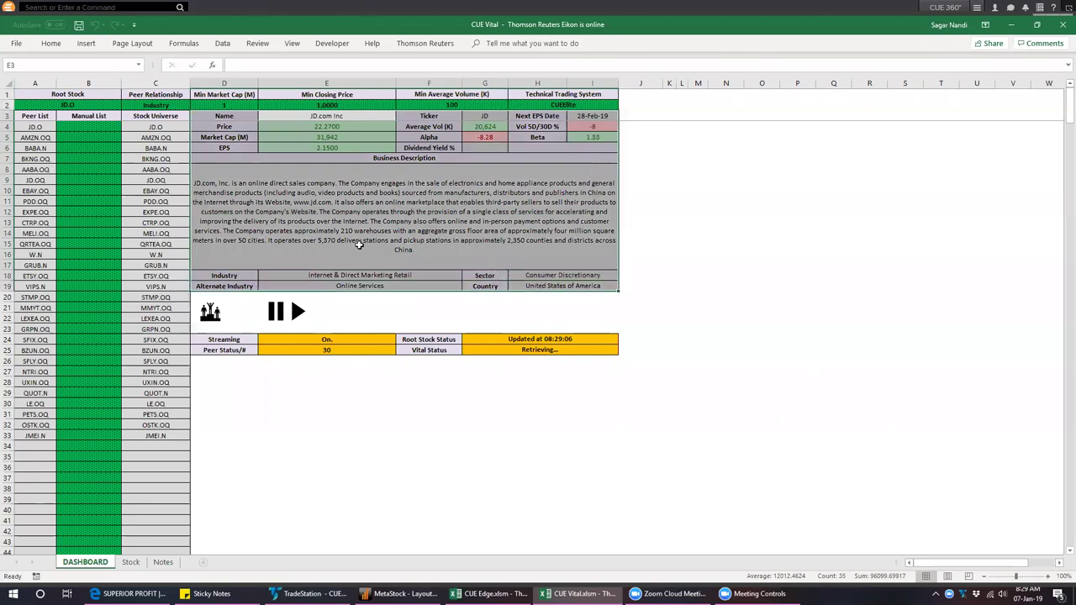
pyautogui.moveTo(35, 126); pyautogui.dragTo(10, 438)
pyautogui.click(168, 103)
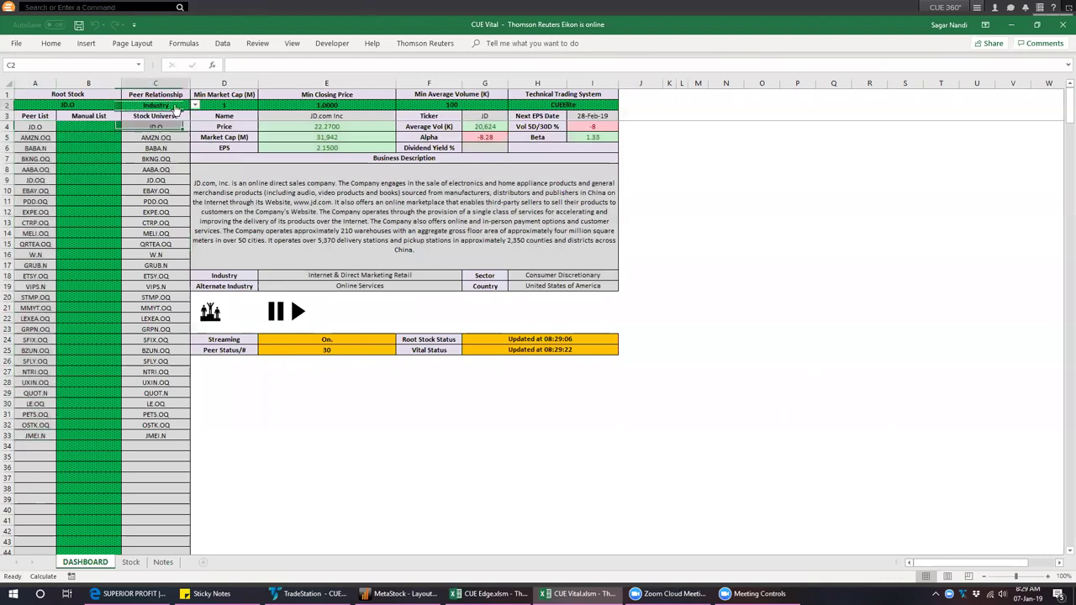
pyautogui.click(195, 105)
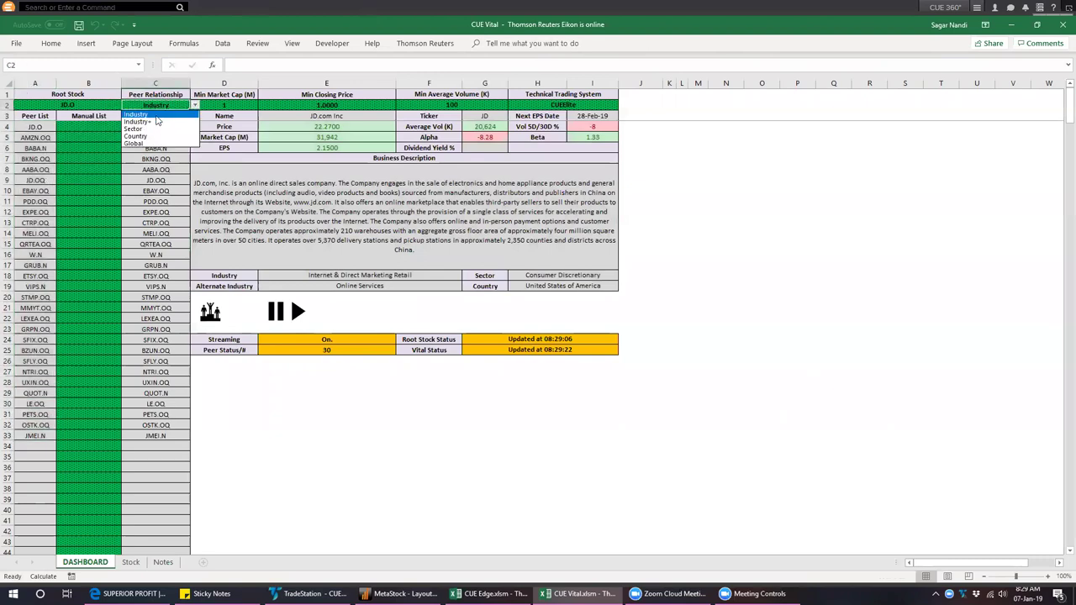
pyautogui.click(224, 104)
pyautogui.moveTo(227, 103); pyautogui.dragTo(472, 107)
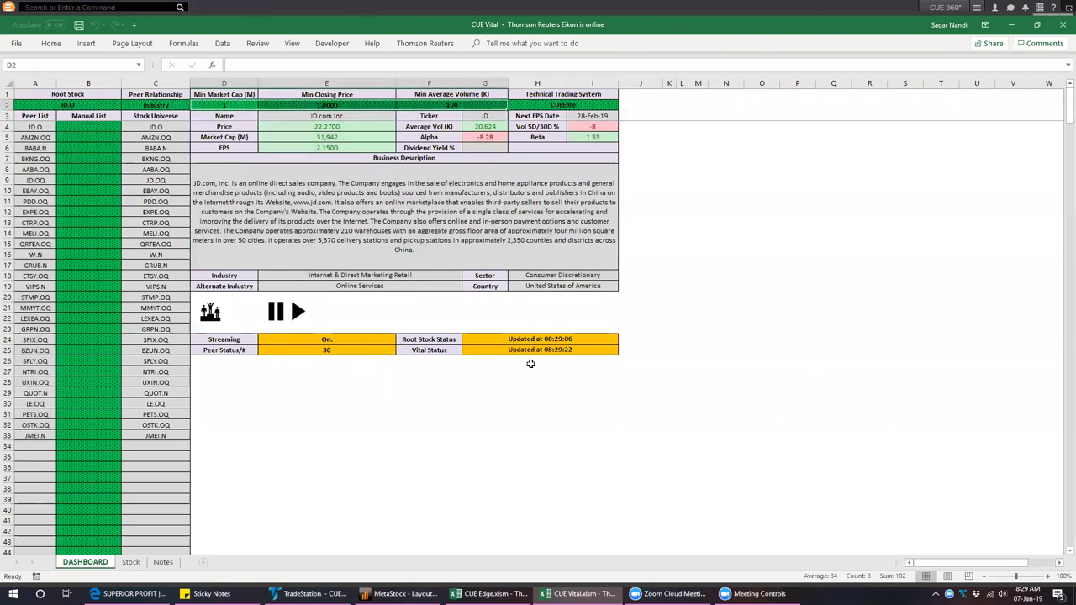
pyautogui.click(435, 351)
pyautogui.moveTo(502, 351); pyautogui.dragTo(538, 350)
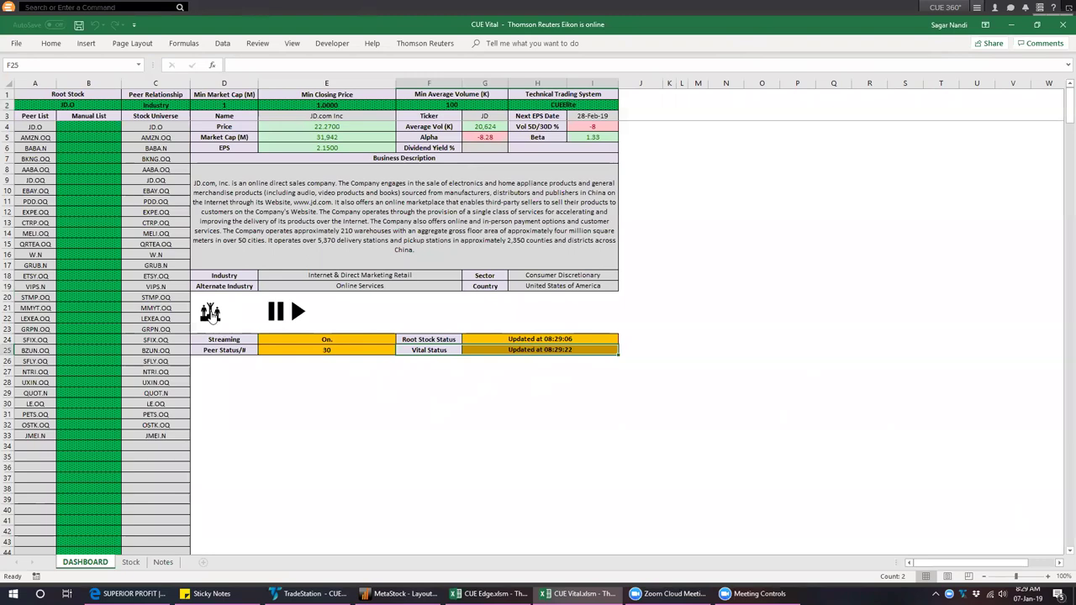
# - Open the peer comparison on the Stock sheet and highlight the JD.O and BABA.N rows
pyautogui.click(210, 313)
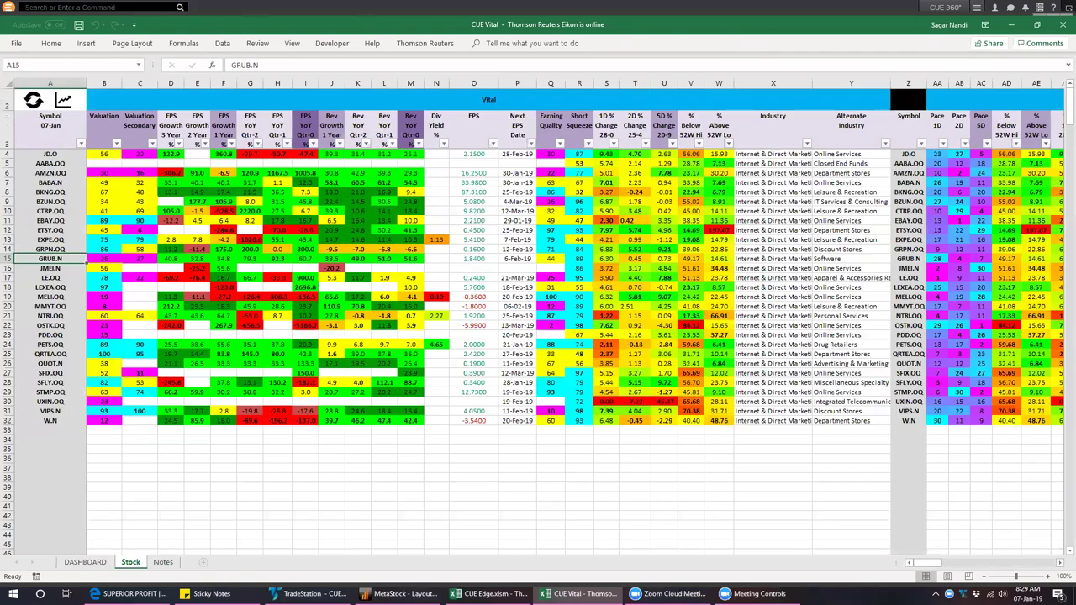
pyautogui.click(10, 153)
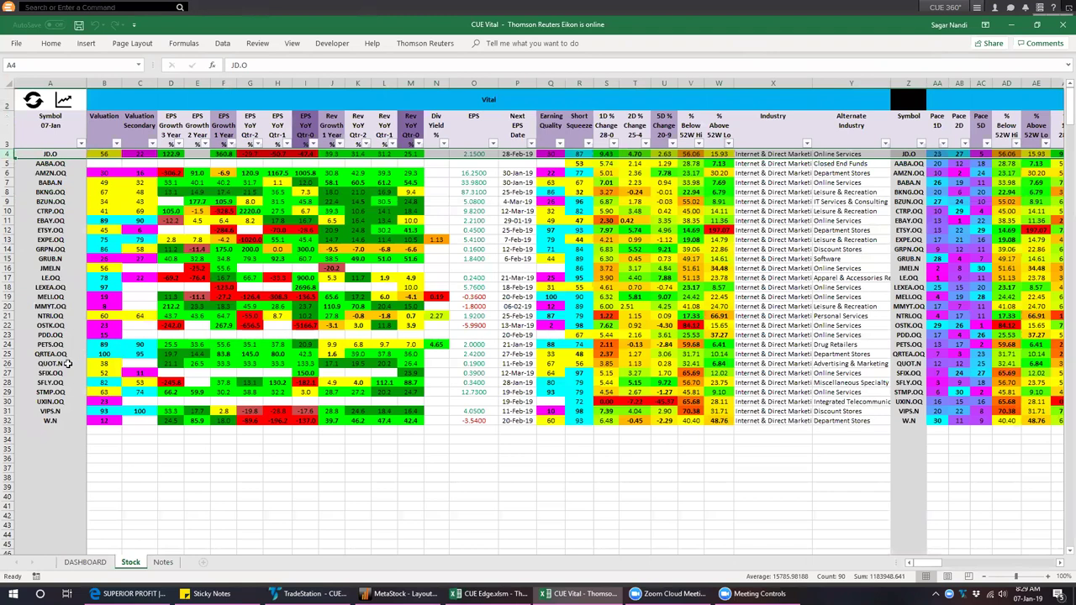
pyautogui.keyDown('ctrl'); pyautogui.click(8, 181); pyautogui.keyUp('ctrl')
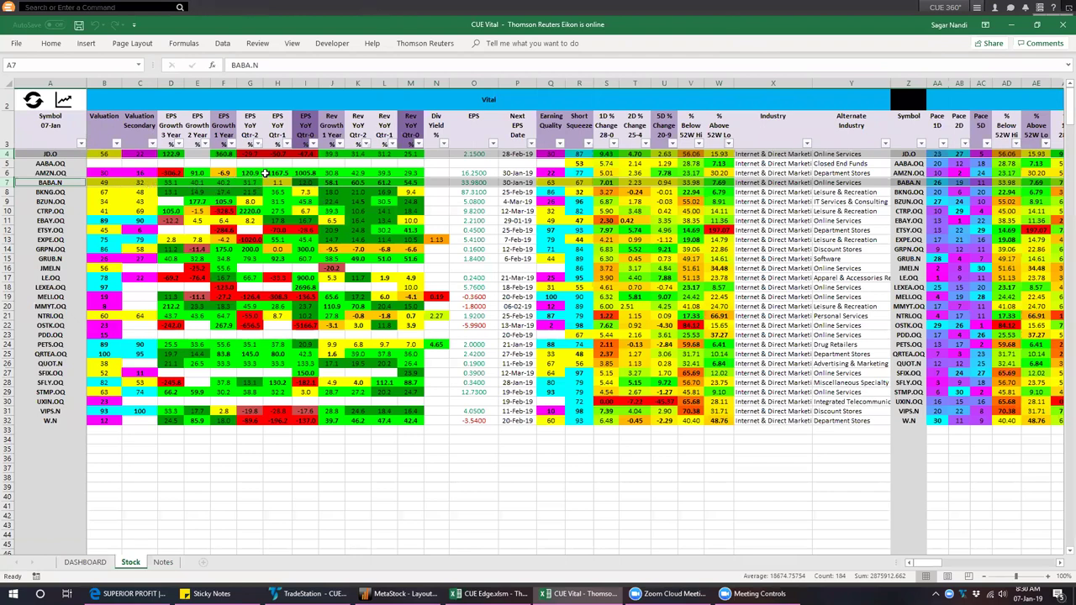
# - Compare the quarterly EPS year-over-year figures and the one- to three-year EPS growth of JD.O and BABA.N
pyautogui.moveTo(309, 151); pyautogui.dragTo(300, 182)
pyautogui.moveTo(249, 154); pyautogui.dragTo(305, 170)
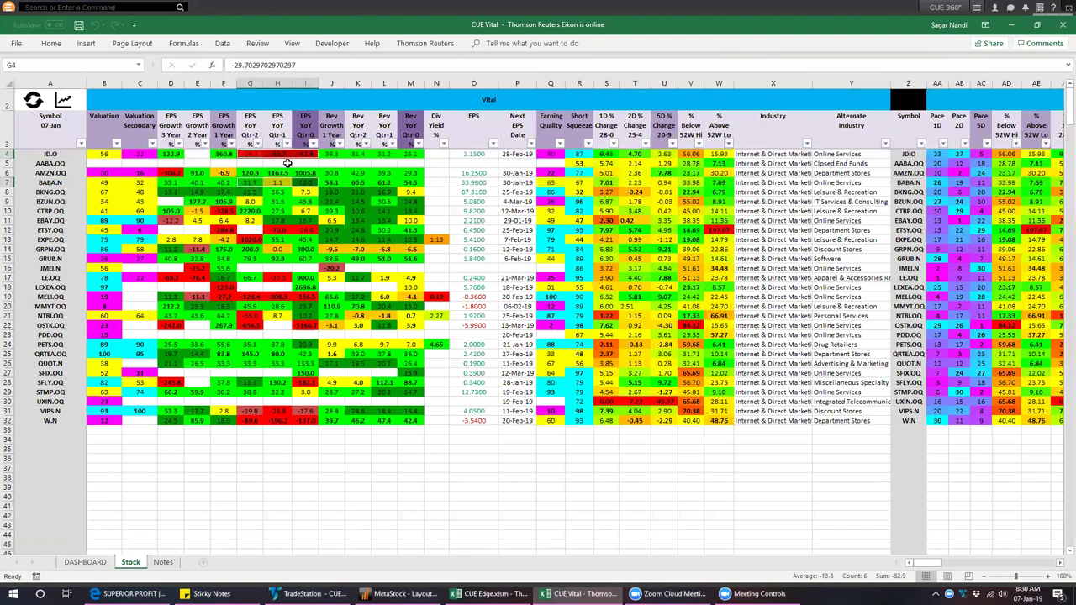
pyautogui.moveTo(226, 154); pyautogui.dragTo(172, 155)
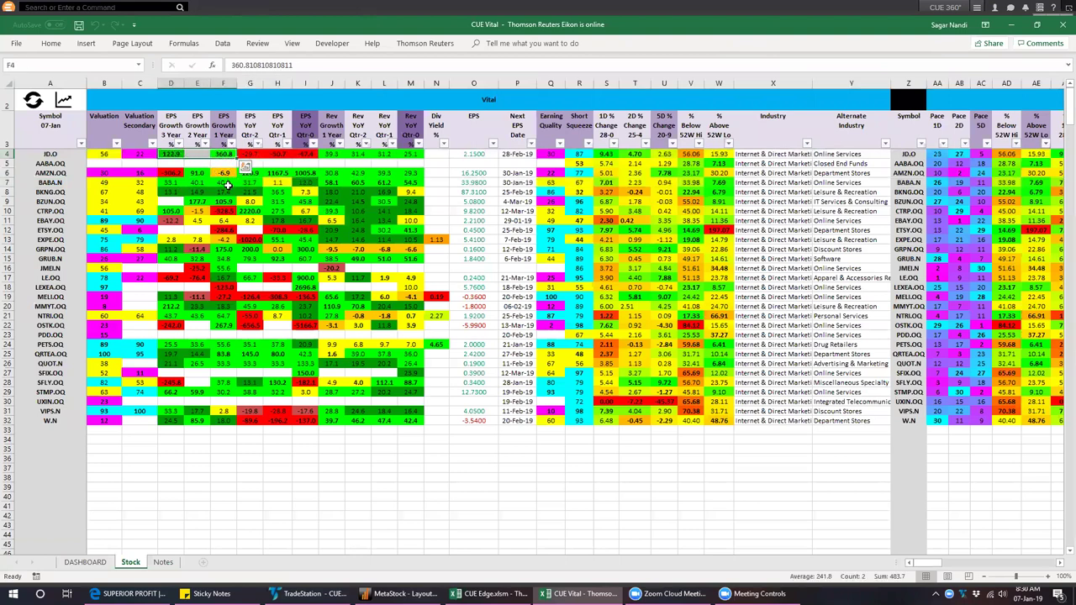
pyautogui.moveTo(226, 184); pyautogui.dragTo(174, 182)
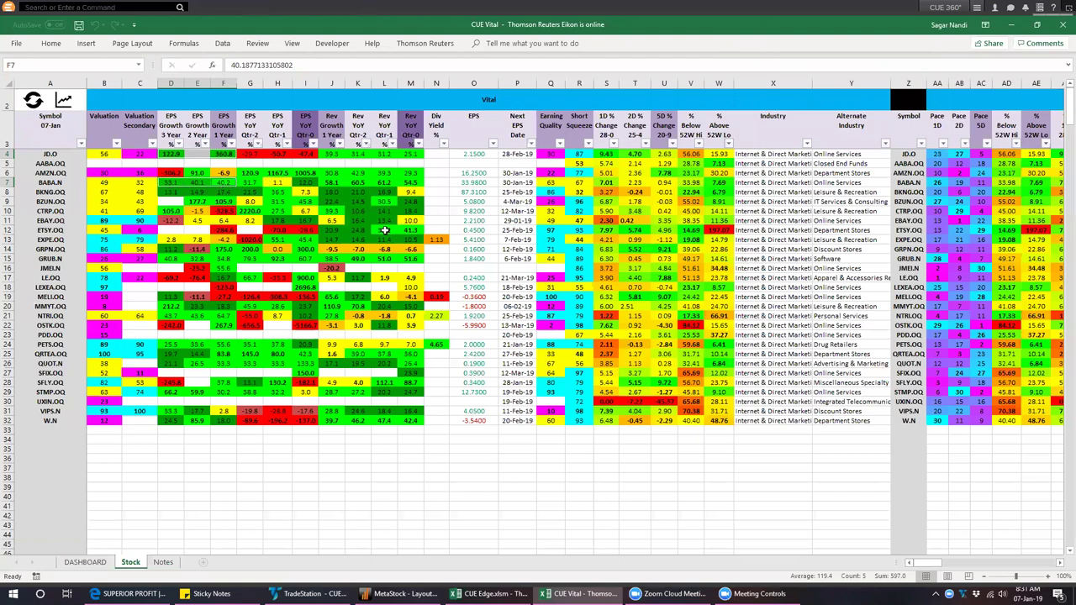
# - Compare the Earning Quality and Short Squeeze scores of JD.O and BABA.N, and highlight both stocks' entire rows
pyautogui.click(429, 153)
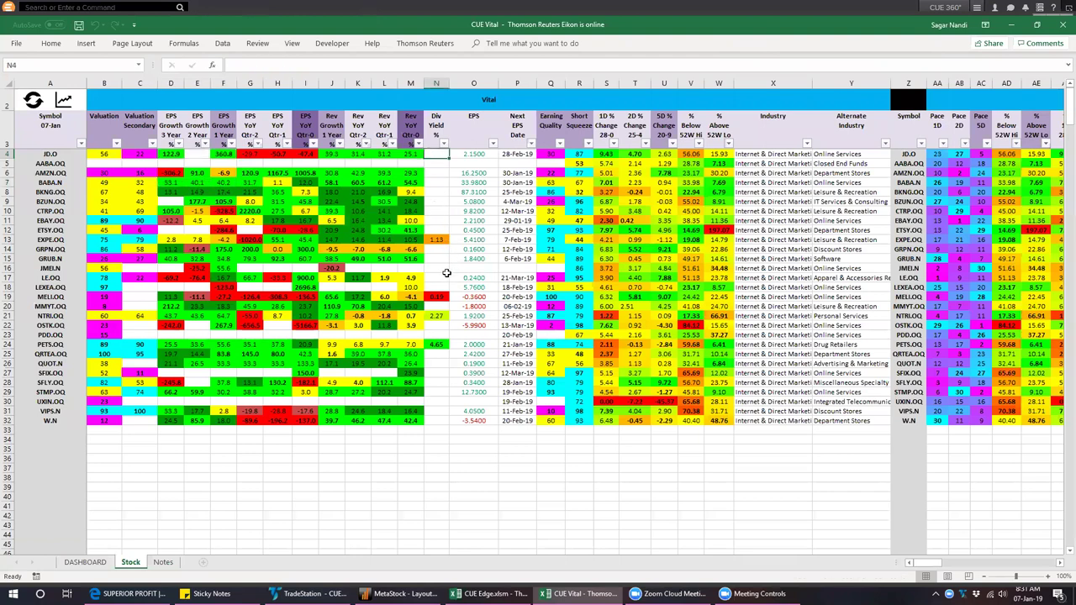
pyautogui.click(551, 156)
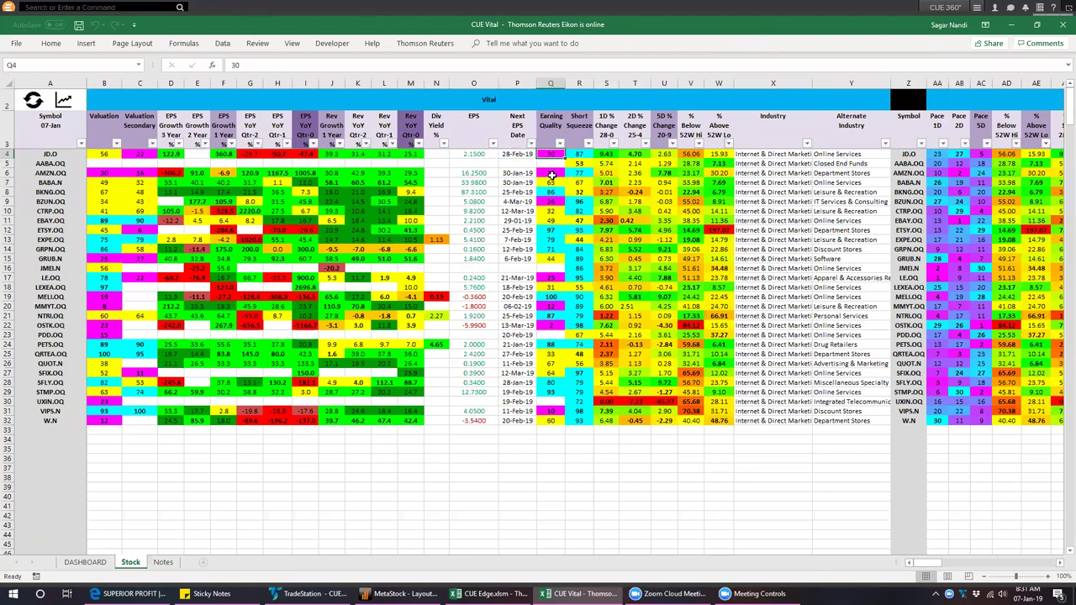
pyautogui.keyDown('ctrl'); pyautogui.click(552, 181); pyautogui.keyUp('ctrl')
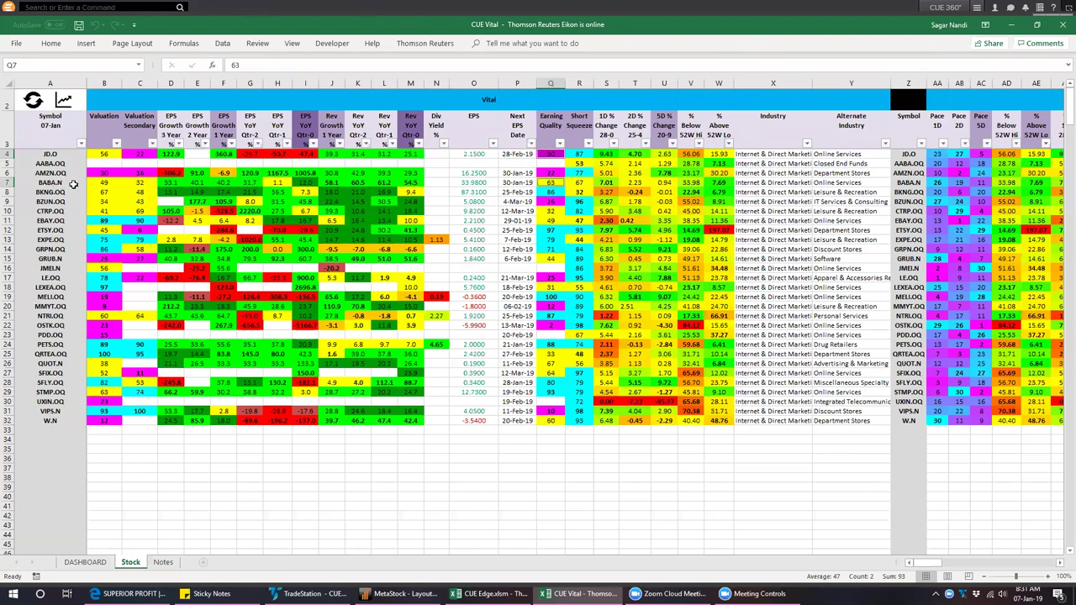
pyautogui.click(555, 183)
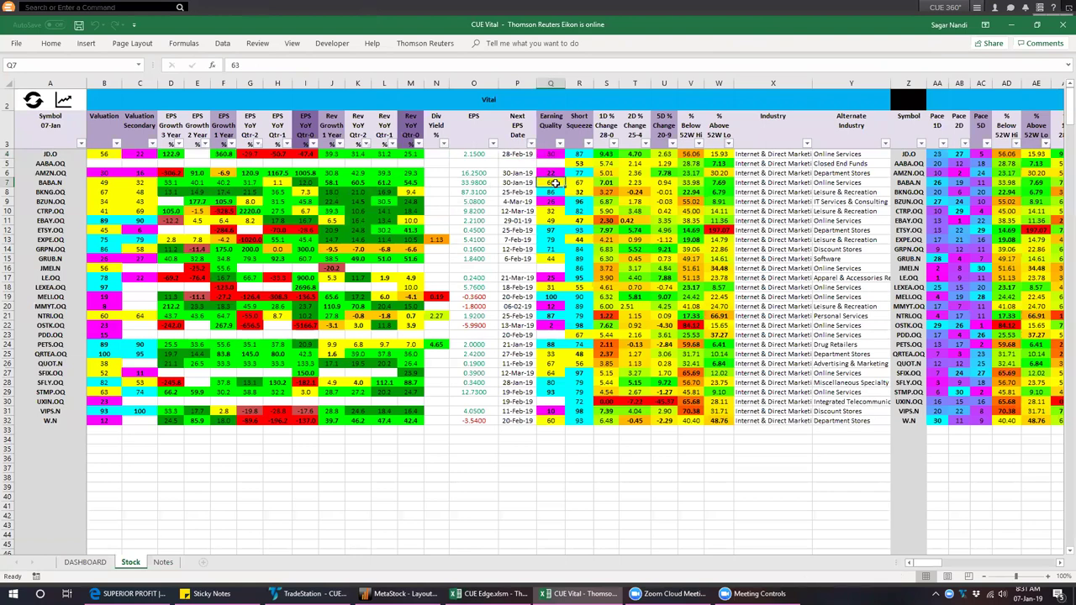
pyautogui.click(551, 156)
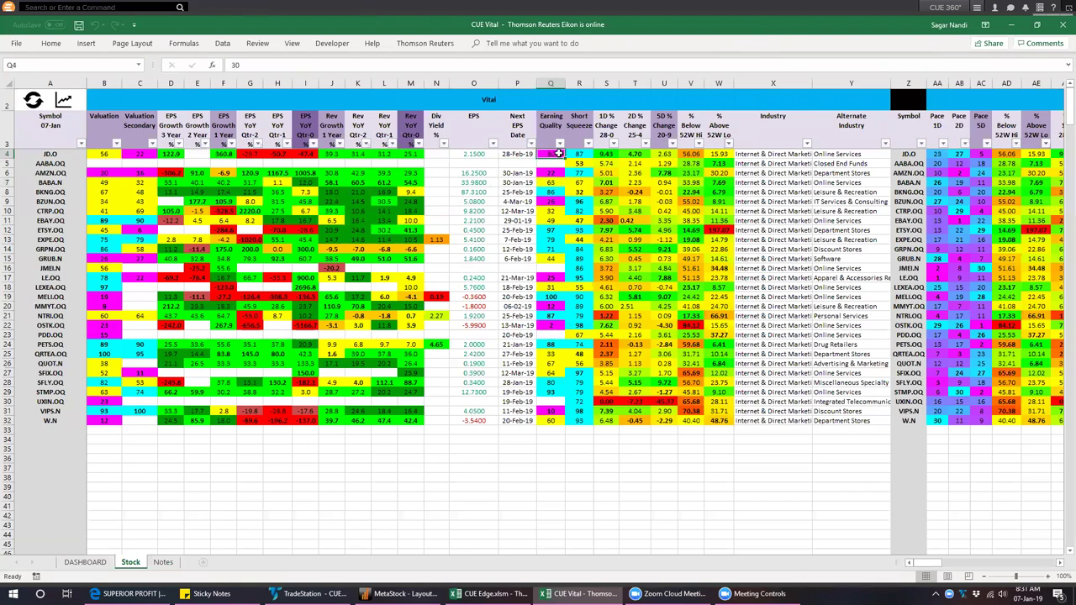
pyautogui.click(583, 183)
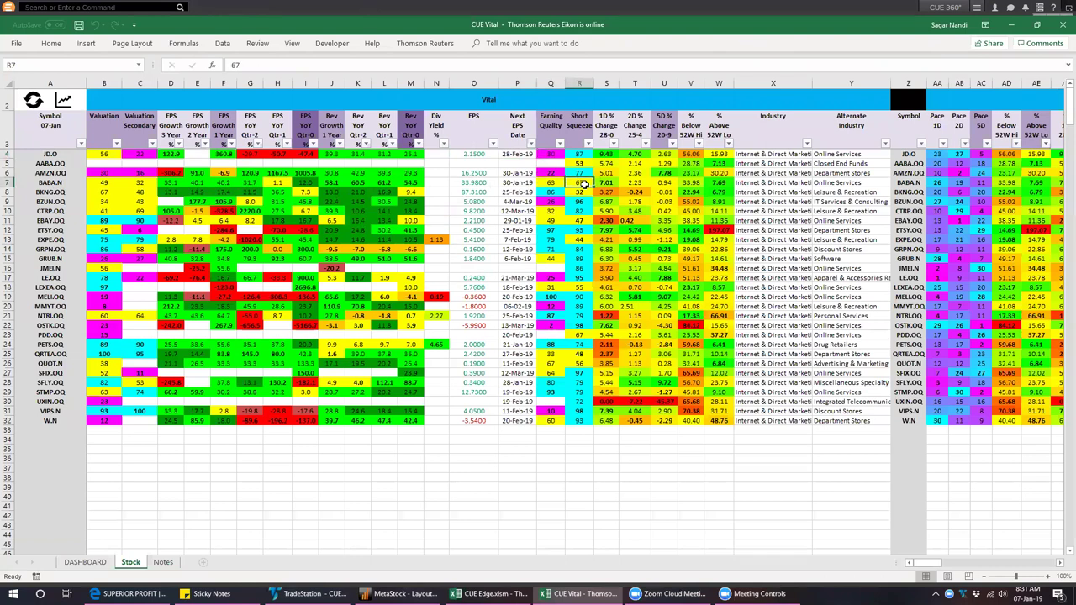
pyautogui.keyDown('ctrl'); pyautogui.click(580, 154); pyautogui.keyUp('ctrl')
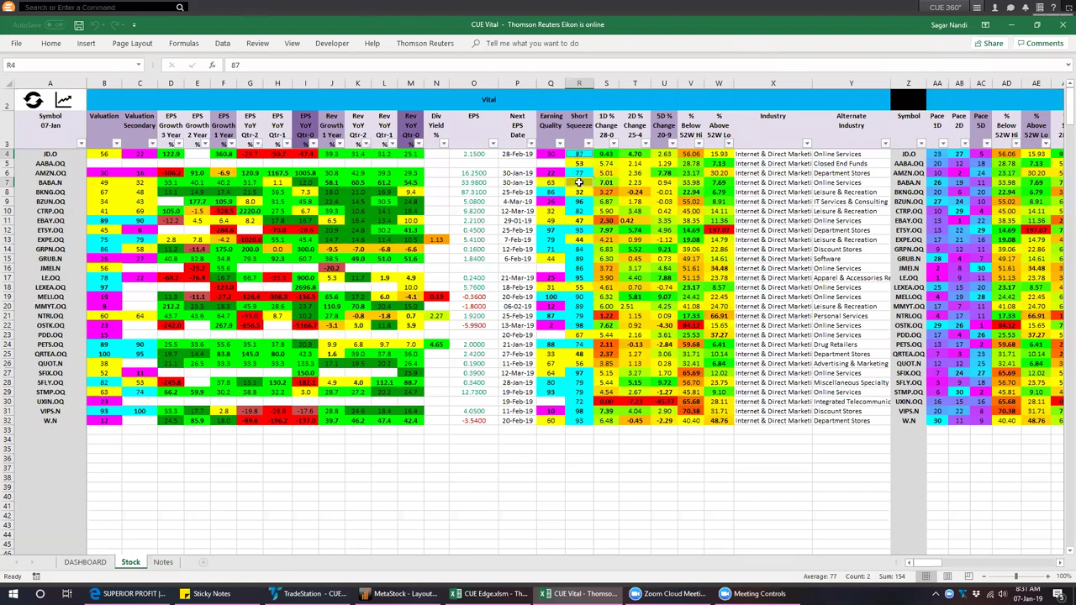
pyautogui.click(580, 182)
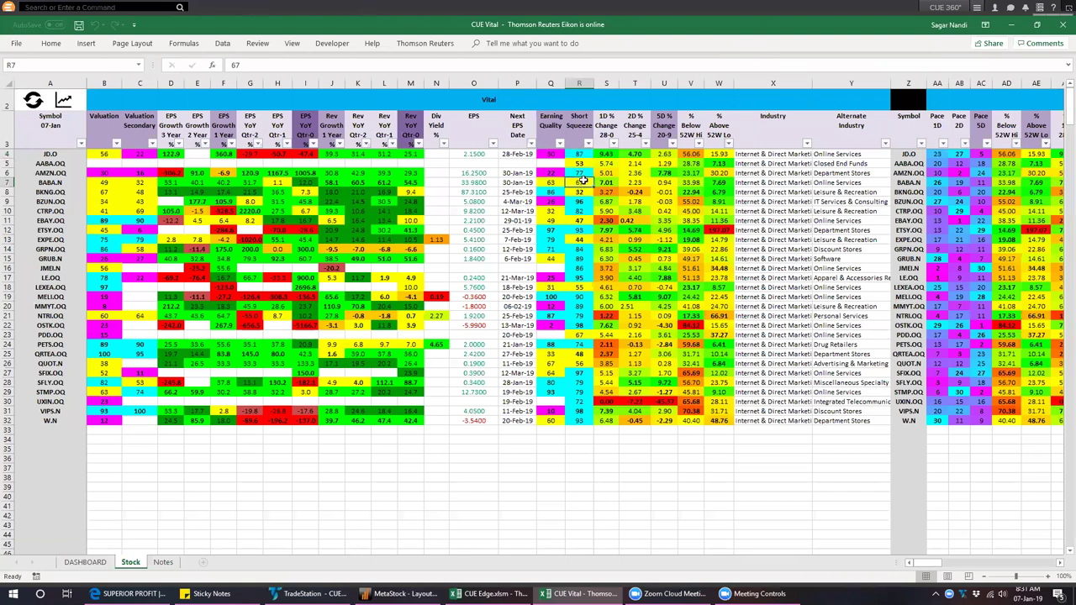
pyautogui.click(6, 183)
pyautogui.keyDown('ctrl'); pyautogui.click(7, 154); pyautogui.keyUp('ctrl')
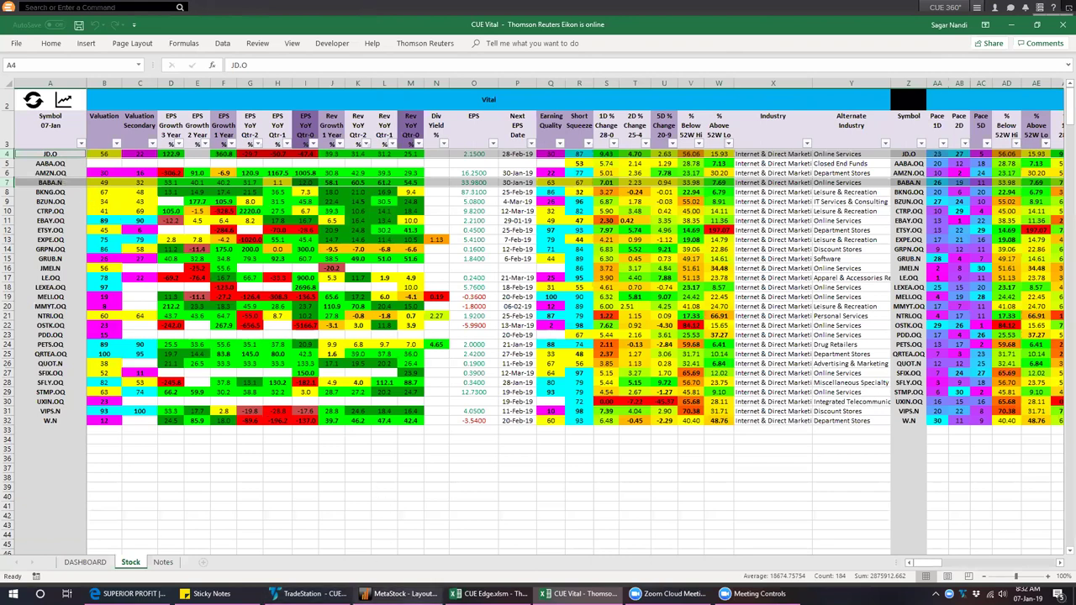
# - Switch to TradeStation and load JD in the weekly chart independently of the daily chart
pyautogui.moveTo(402, 594)
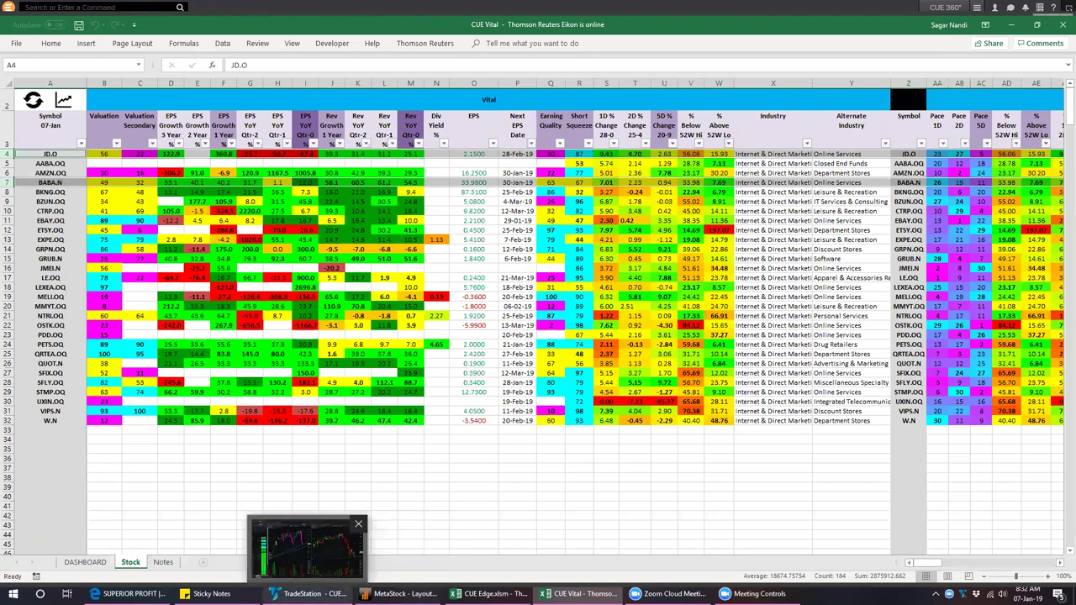
pyautogui.click(308, 593)
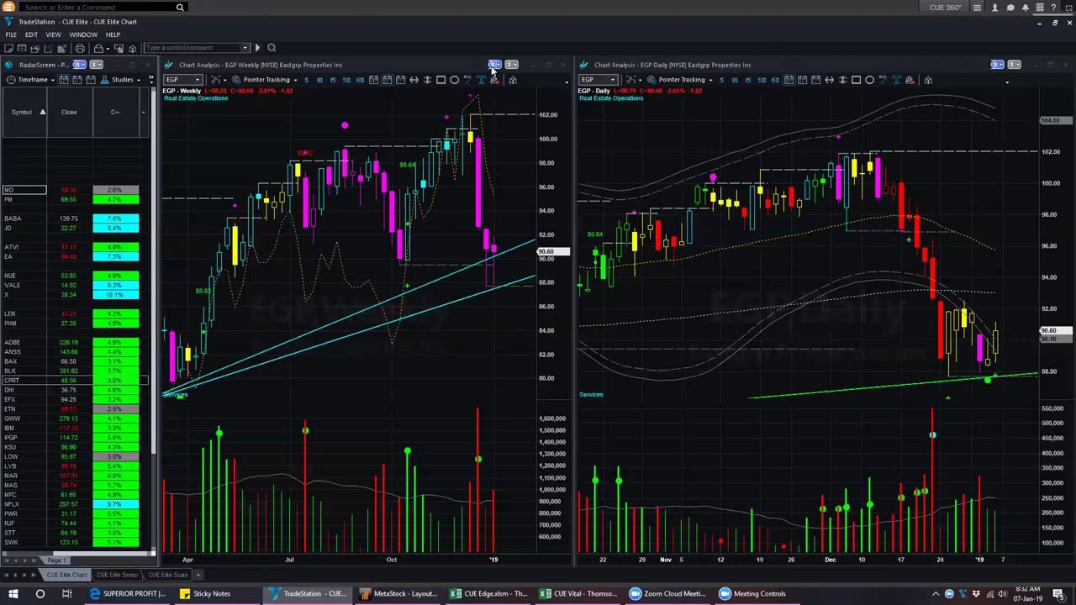
pyautogui.click(493, 69)
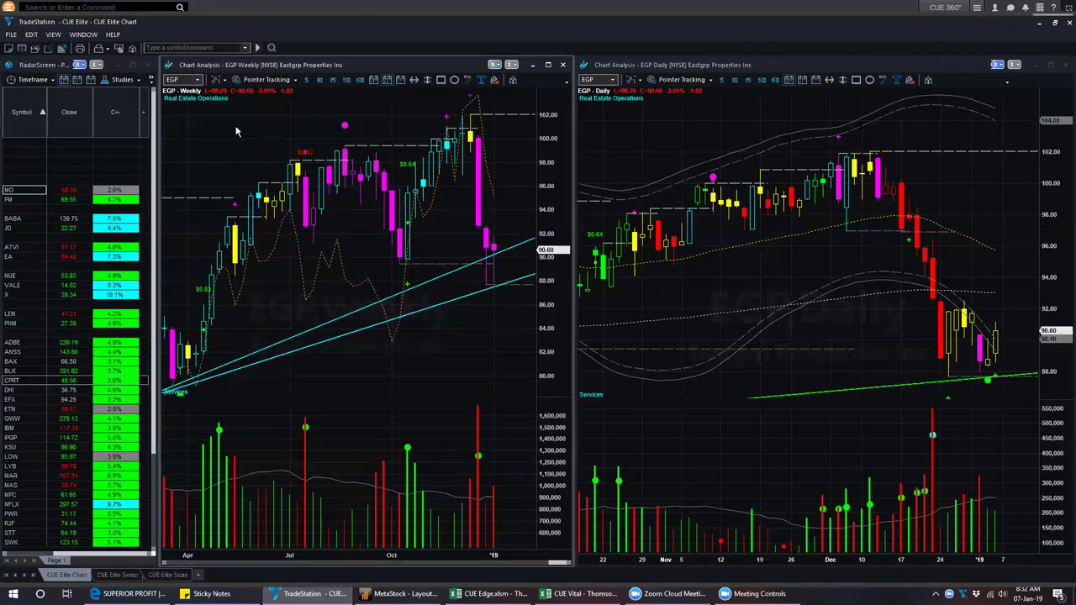
pyautogui.write('JD')
pyautogui.press('Return')
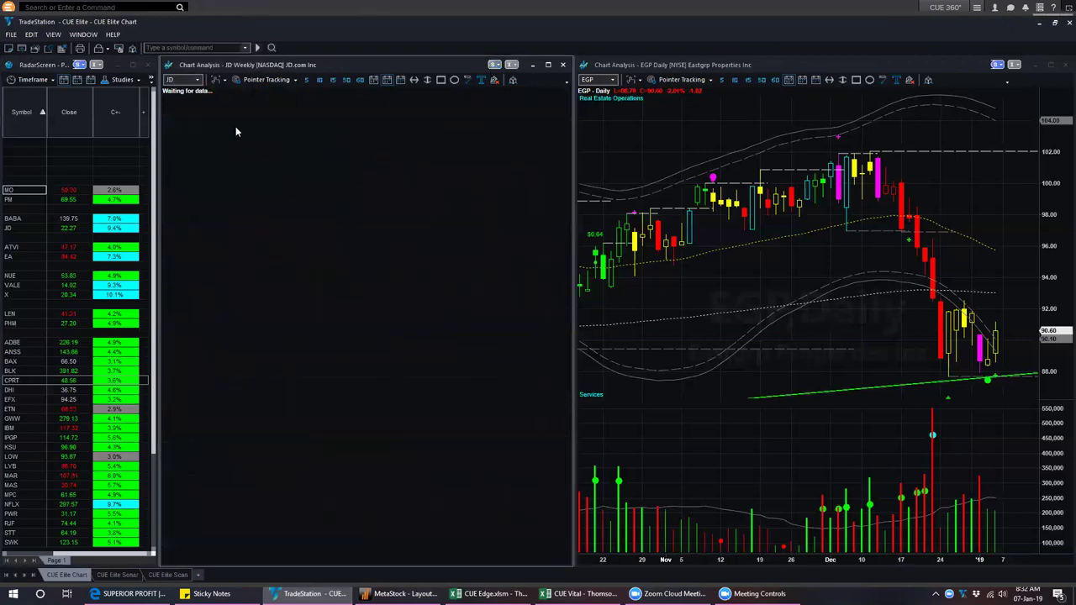
# - Load BABA in the EGP daily chart and change that chart's interval to weekly
pyautogui.click(662, 131)
pyautogui.write('BABA')
pyautogui.press('Return')
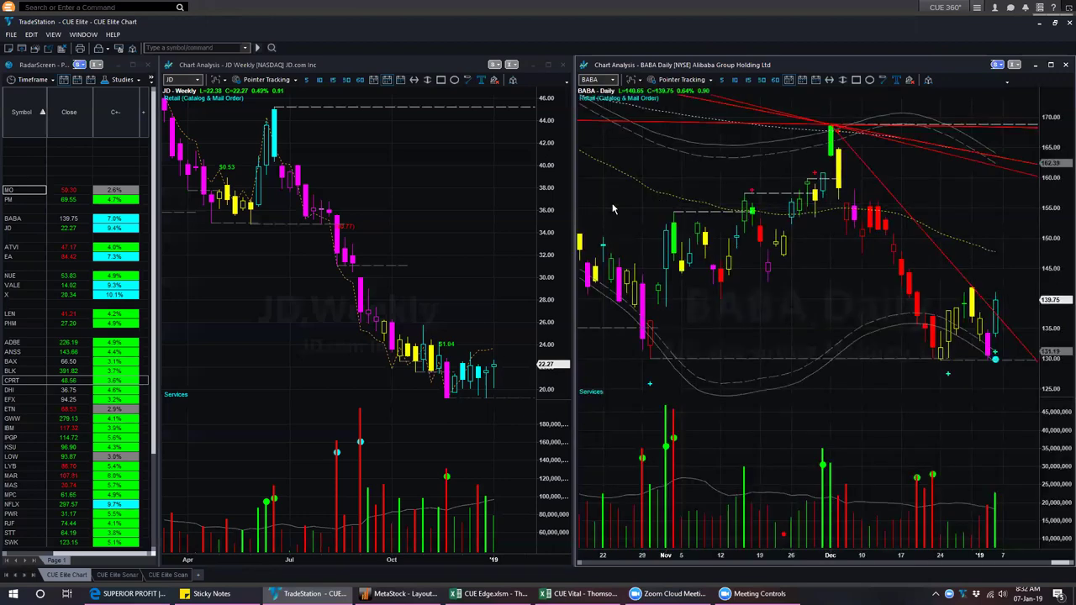
pyautogui.write('w')
pyautogui.press('Return')
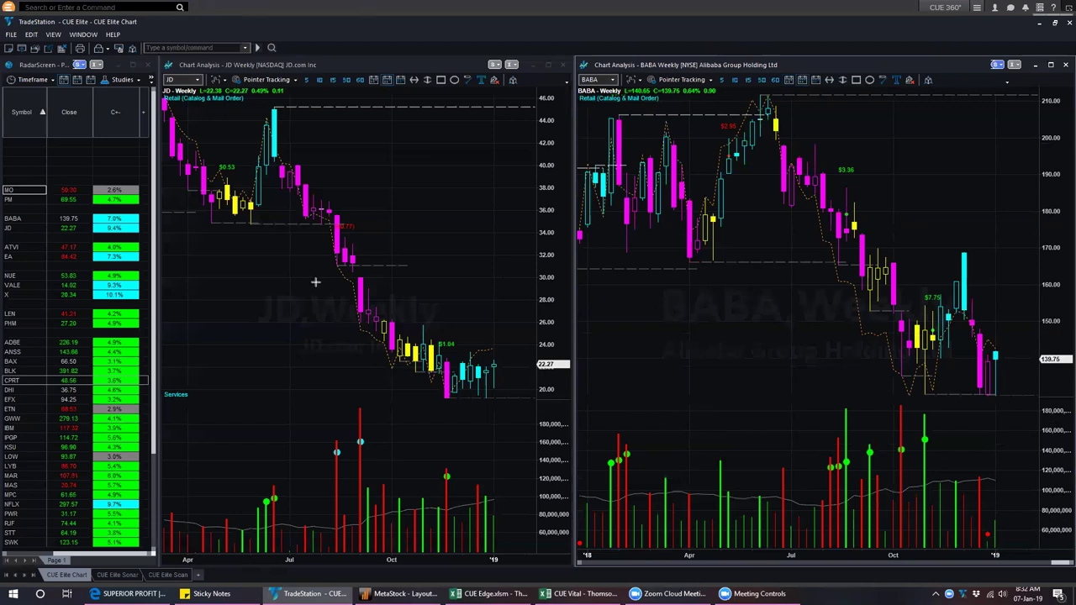
# - Mark the downtrends and the recent bottoms on the JD and BABA weekly charts with arrows
pyautogui.moveTo(297, 243); pyautogui.dragTo(412, 384)
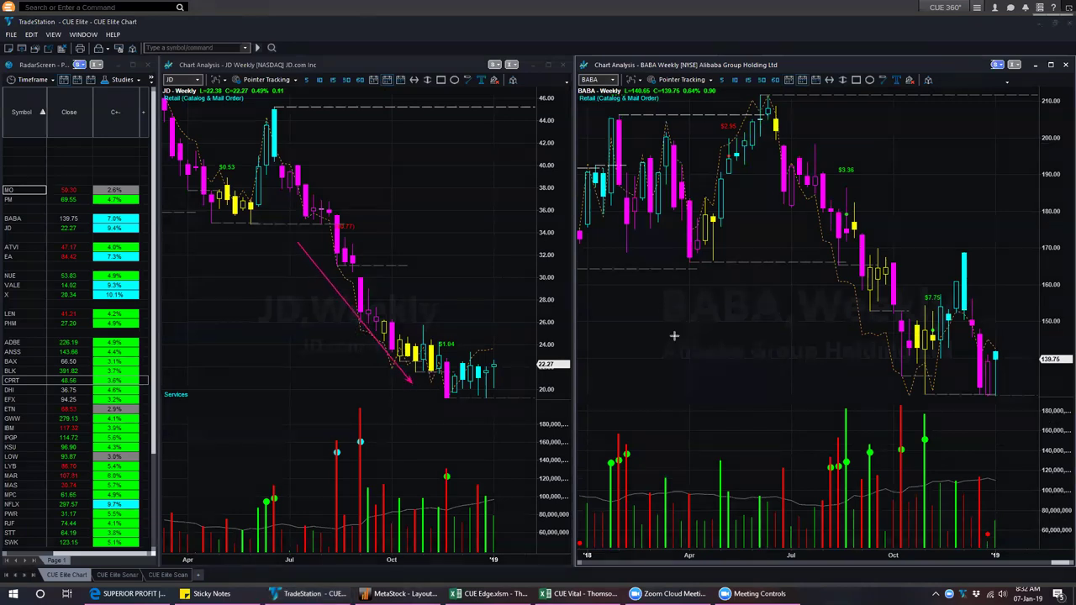
pyautogui.moveTo(774, 185)
pyautogui.mouseDown()
pyautogui.moveTo(801, 250)
pyautogui.moveTo(894, 380)
pyautogui.mouseUp()
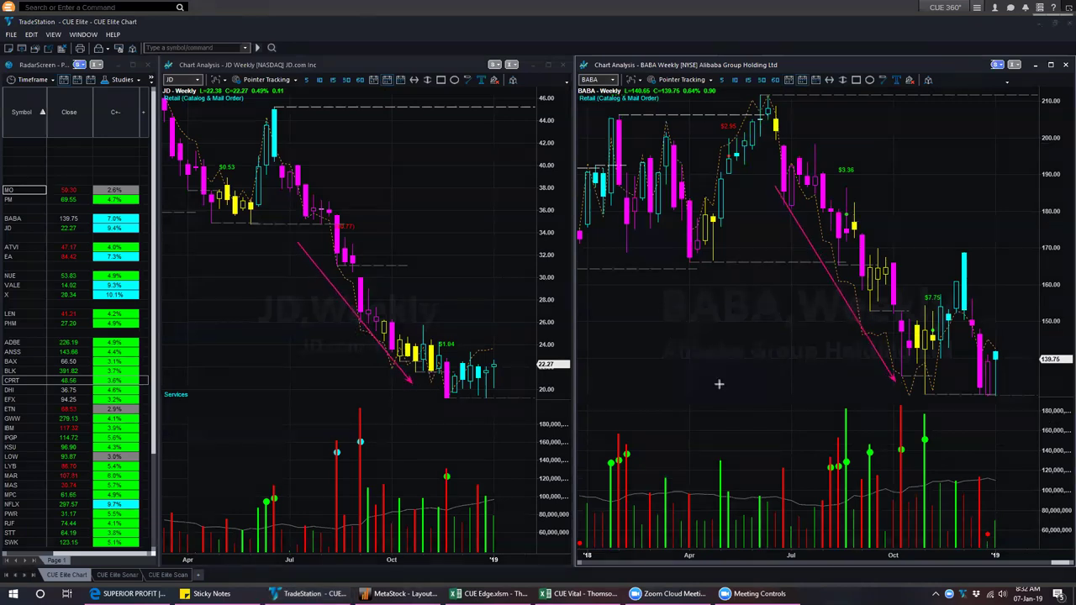
pyautogui.moveTo(436, 392); pyautogui.dragTo(508, 391)
pyautogui.moveTo(926, 386)
pyautogui.mouseDown()
pyautogui.moveTo(961, 313)
pyautogui.moveTo(989, 392)
pyautogui.mouseUp()
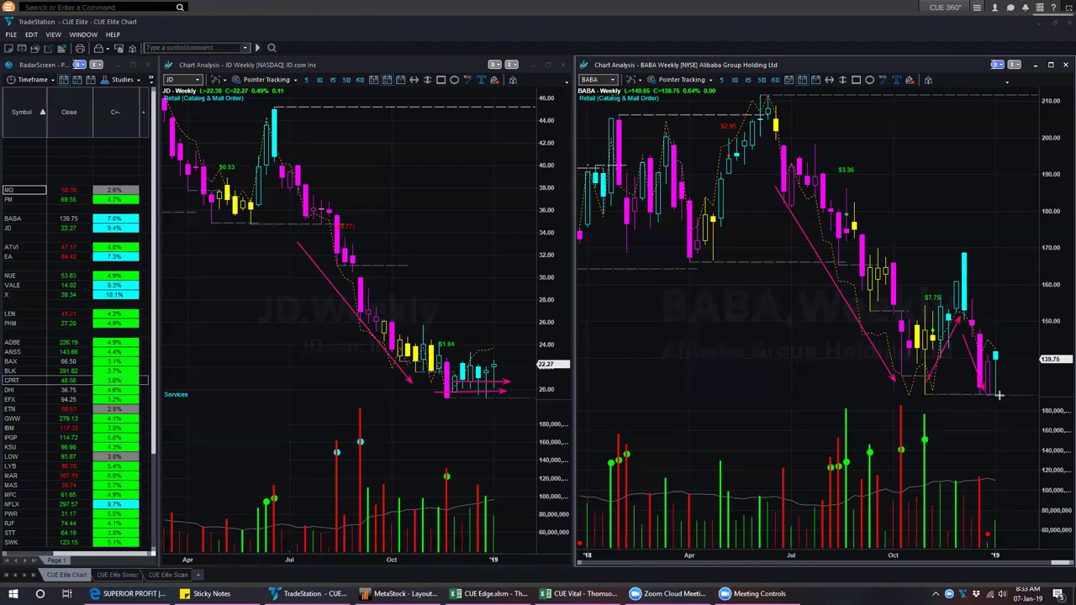
# - Mark BABA's weekly support level, its latest swings and both stocks' newest weekly bars with arrows, and clear all annotations
pyautogui.moveTo(923, 380); pyautogui.dragTo(1047, 377)
pyautogui.moveTo(1042, 335); pyautogui.dragTo(1004, 366)
pyautogui.moveTo(1018, 335); pyautogui.dragTo(1002, 351)
pyautogui.moveTo(517, 342); pyautogui.dragTo(497, 367)
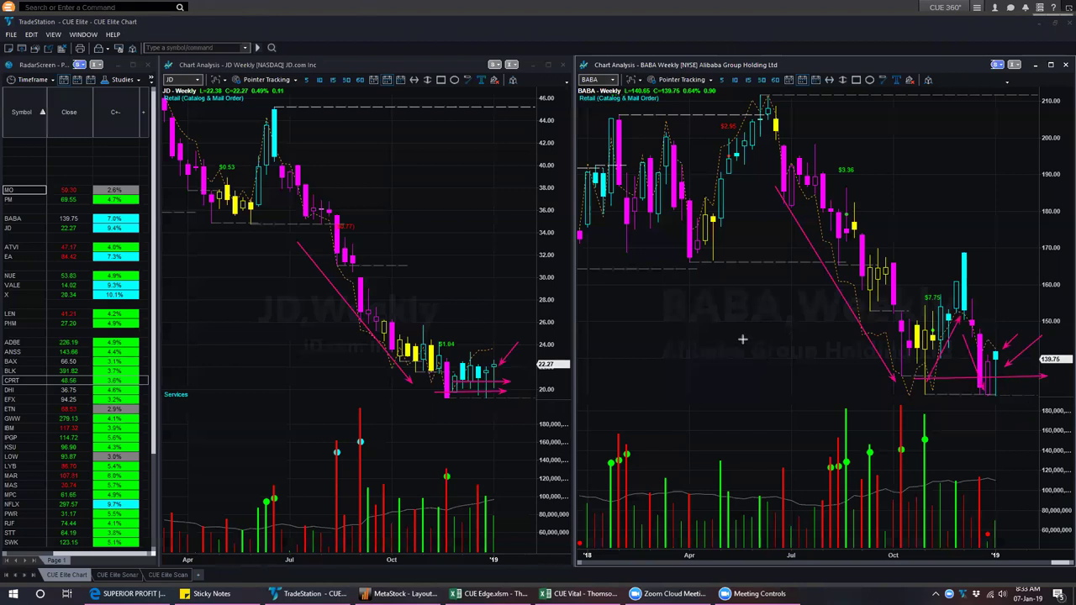
pyautogui.moveTo(934, 370)
pyautogui.mouseDown()
pyautogui.moveTo(964, 322)
pyautogui.moveTo(986, 391)
pyautogui.mouseUp()
pyautogui.moveTo(916, 327); pyautogui.dragTo(953, 282)
pyautogui.press('Escape')
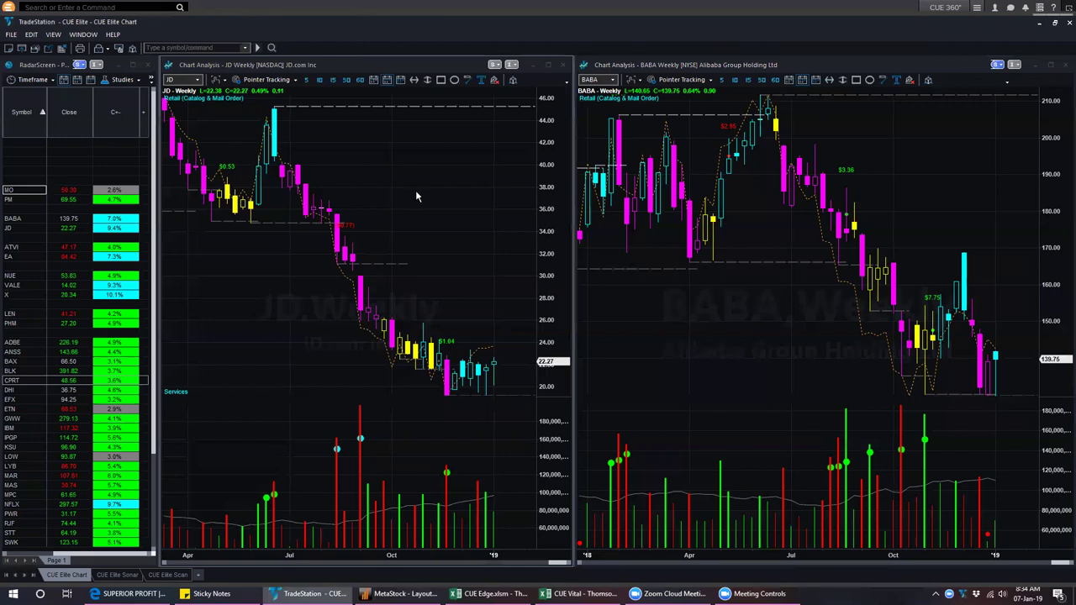
# - Change the interval of both the JD chart and the BABA chart to daily
pyautogui.write('D')
pyautogui.press('Return')
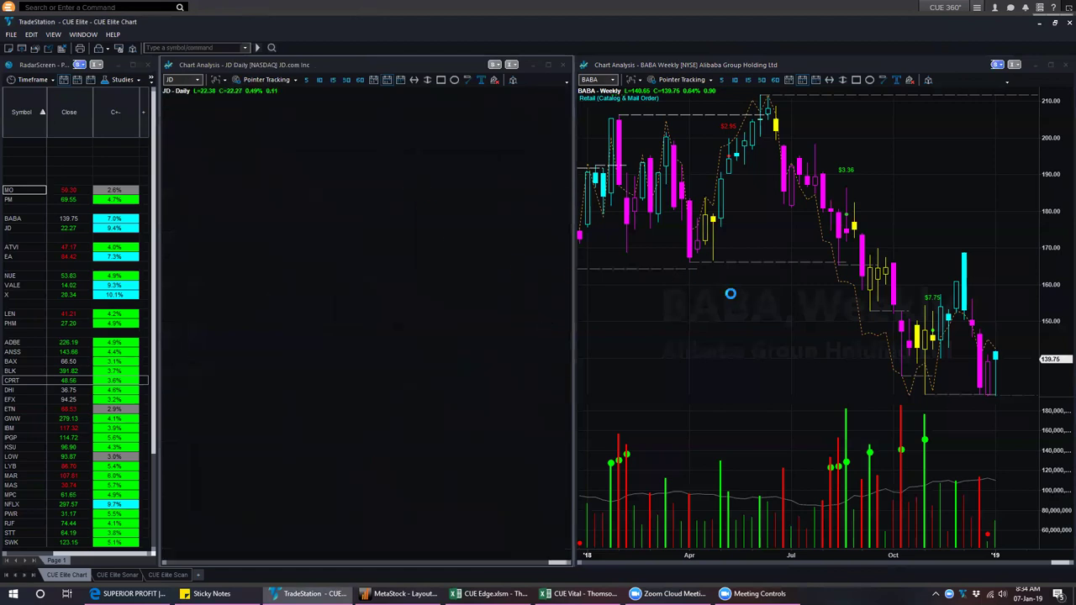
pyautogui.click(730, 304)
pyautogui.write('D')
pyautogui.press('Return')
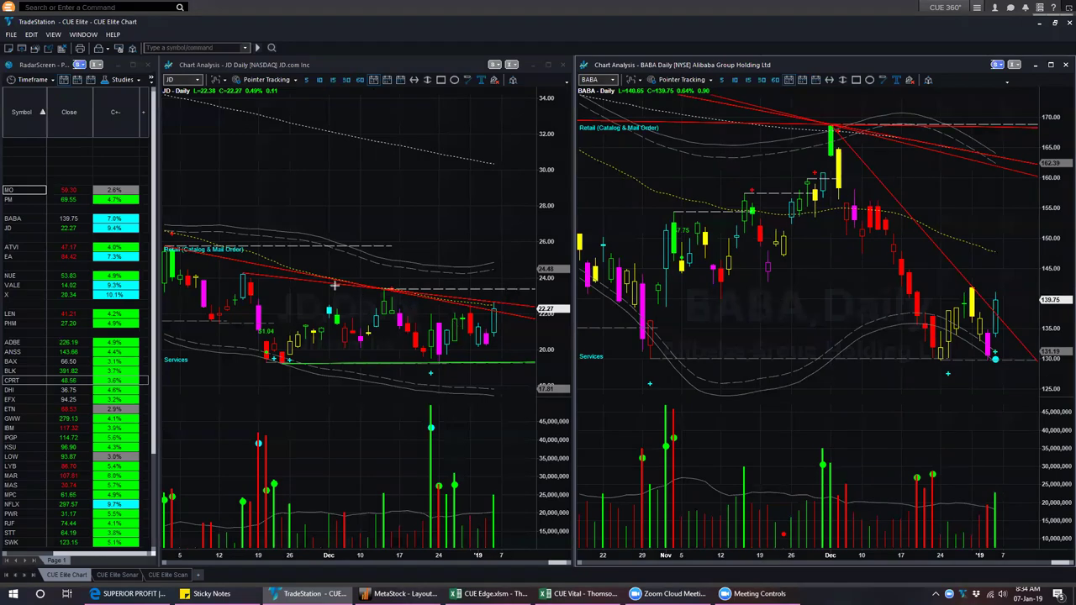
# - Mark JD's falling resistance and flat support, and BABA's rise and decline, with arrows on the daily charts
pyautogui.moveTo(310, 273); pyautogui.dragTo(527, 312)
pyautogui.moveTo(412, 369); pyautogui.dragTo(535, 363)
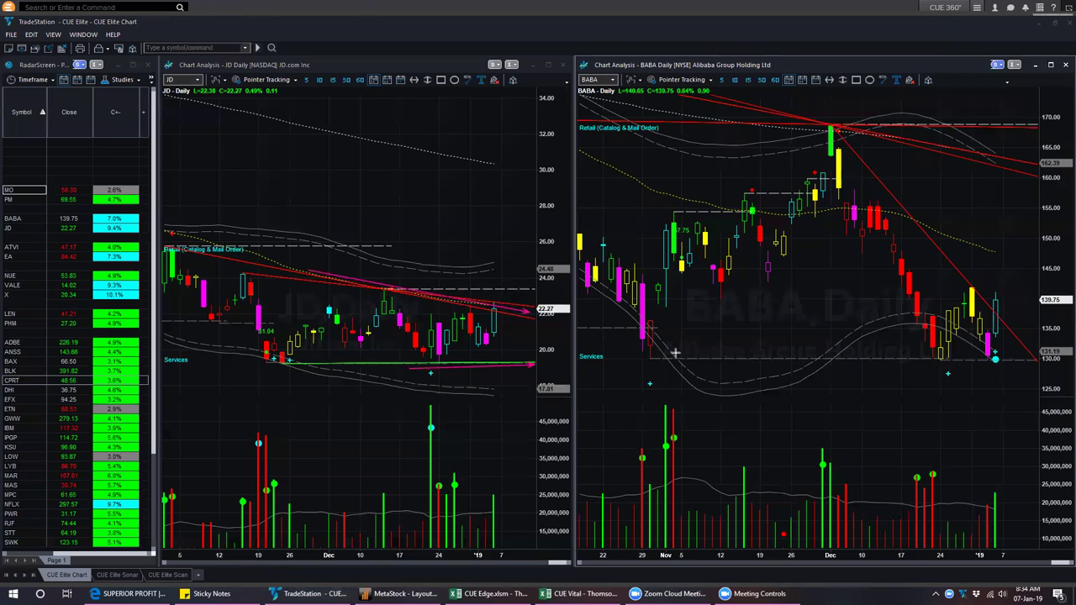
pyautogui.moveTo(672, 351); pyautogui.dragTo(830, 198)
pyautogui.moveTo(698, 344)
pyautogui.mouseDown()
pyautogui.moveTo(847, 199)
pyautogui.moveTo(938, 357)
pyautogui.moveTo(965, 323)
pyautogui.moveTo(990, 365)
pyautogui.mouseUp()
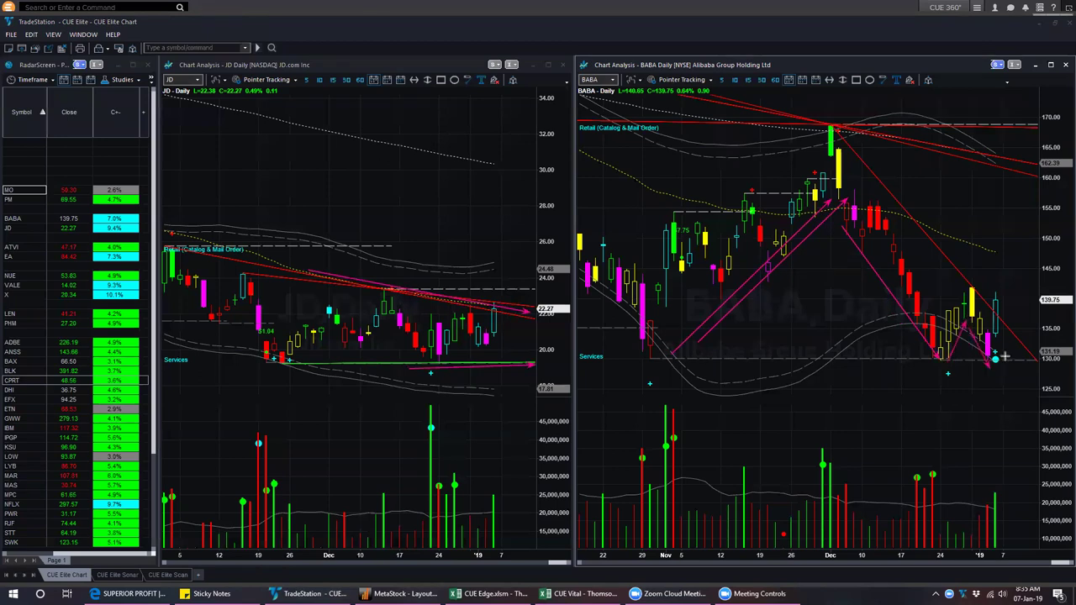
# - Point arrows at BABA's latest daily bars and the adjacent low, and clear all annotations from the charts
pyautogui.moveTo(1015, 409); pyautogui.dragTo(1006, 355)
pyautogui.moveTo(1046, 251); pyautogui.dragTo(1002, 297)
pyautogui.moveTo(1013, 334); pyautogui.dragTo(1041, 367)
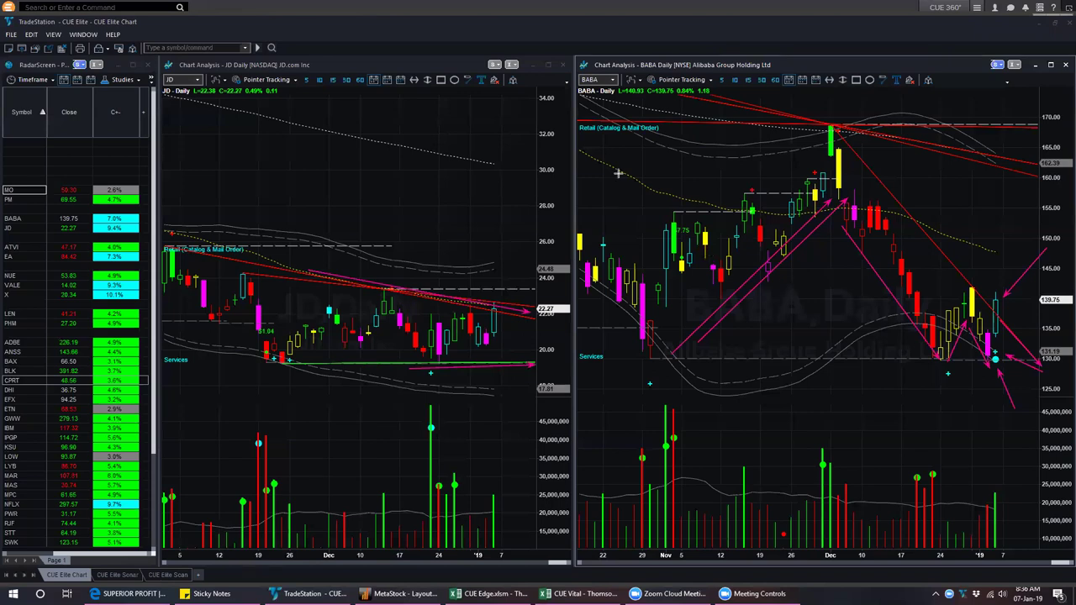
pyautogui.press('Escape')
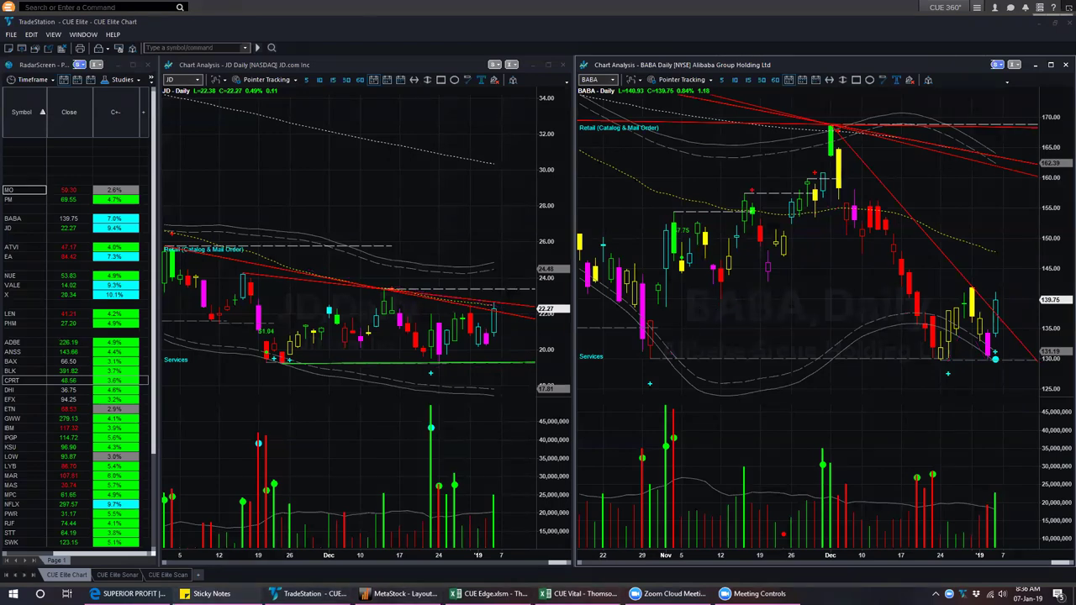
# - Switch to Sticky Notes and review the remaining choices: ATVI or EA, NUE or VALE or X, and PHM or LEN
pyautogui.click(206, 593)
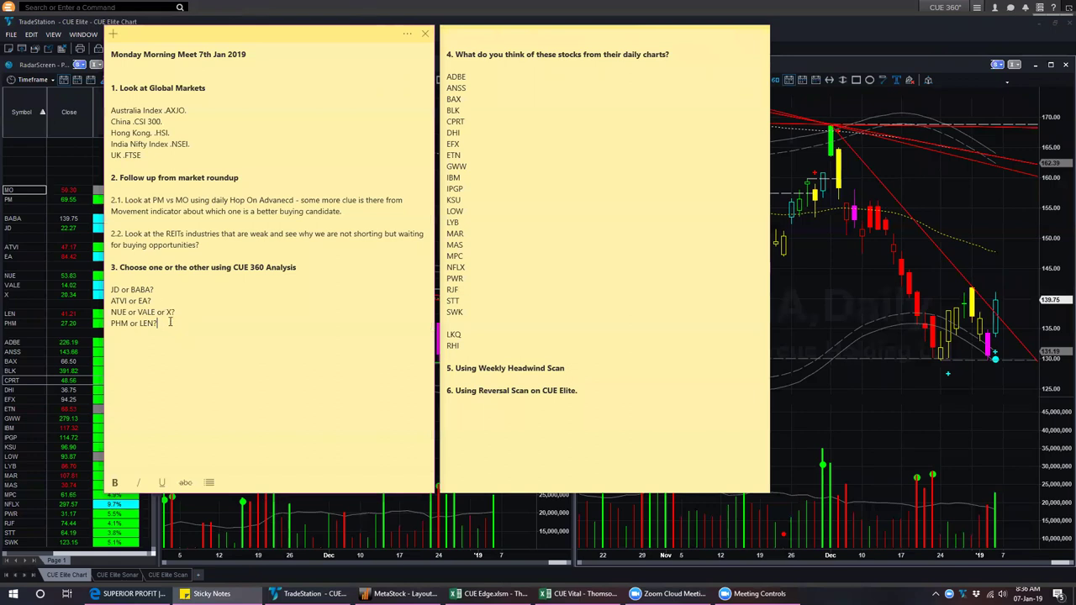
pyautogui.moveTo(171, 326); pyautogui.dragTo(108, 304)
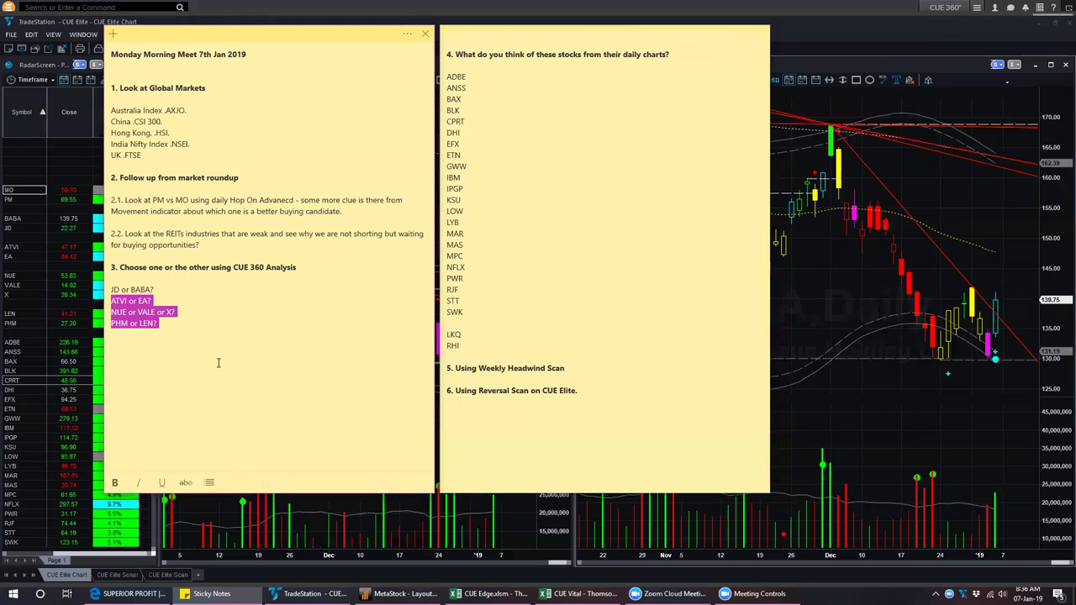
pyautogui.click(160, 300)
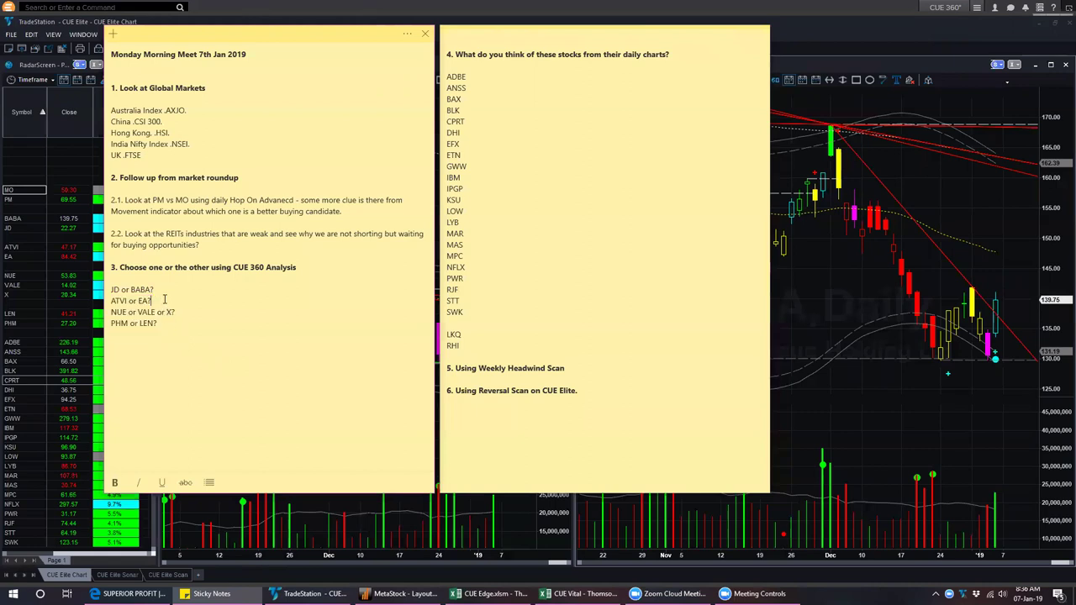
pyautogui.moveTo(180, 311); pyautogui.dragTo(106, 298)
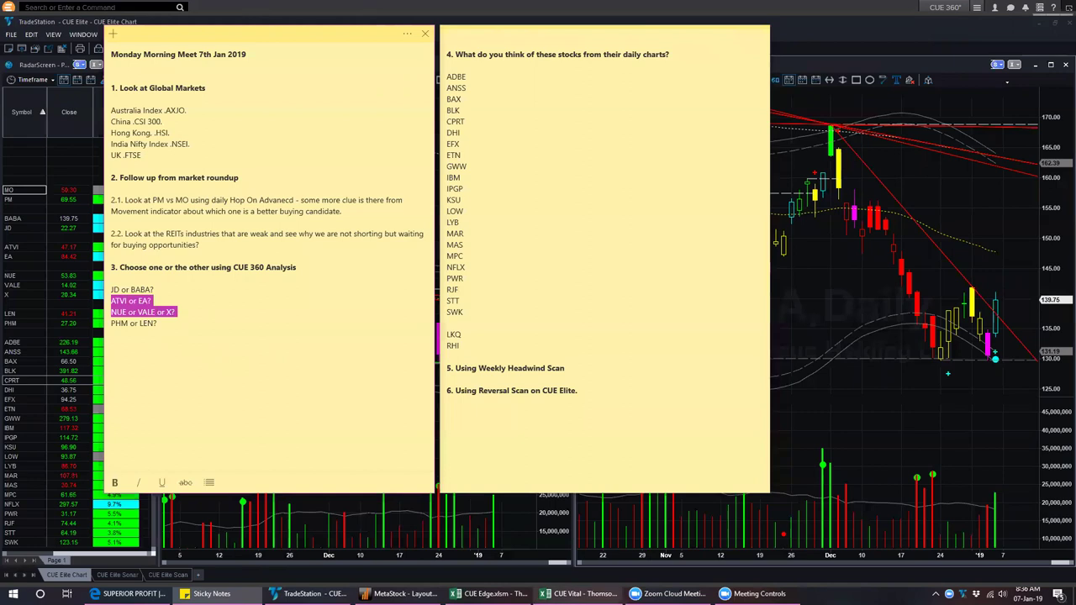
# - Switch to the CUE Vital workbook and set the dashboard's root stock to EA.O
pyautogui.click(583, 594)
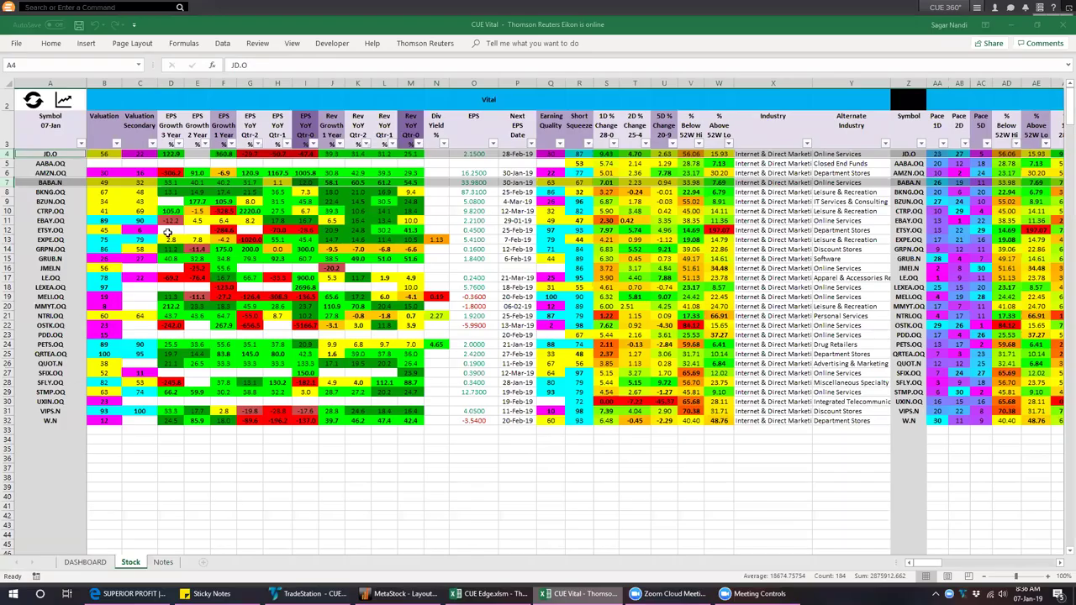
pyautogui.click(85, 561)
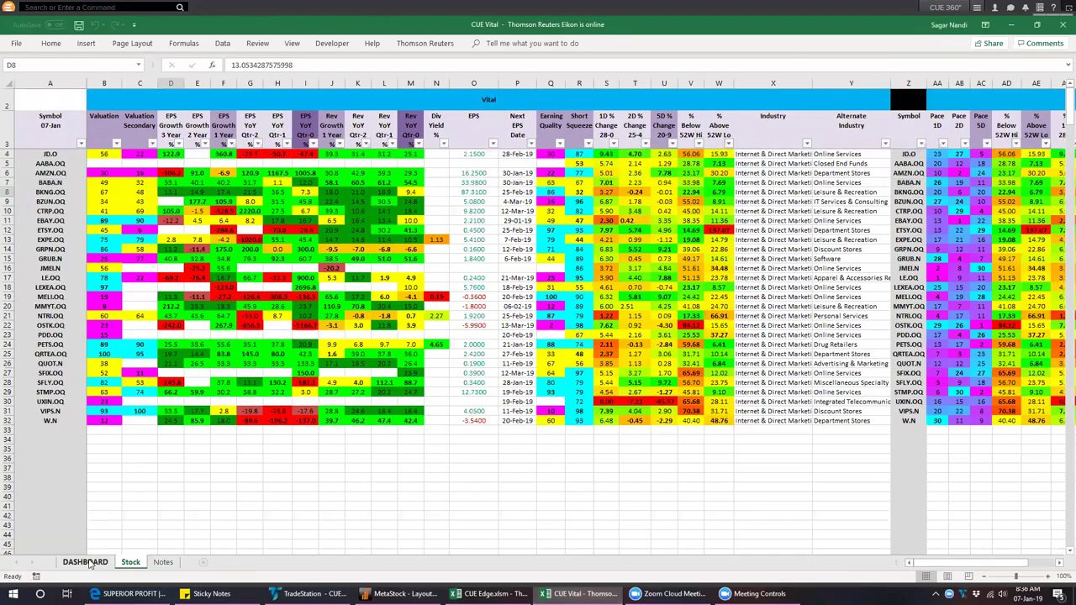
pyautogui.click(78, 107)
pyautogui.write('e')
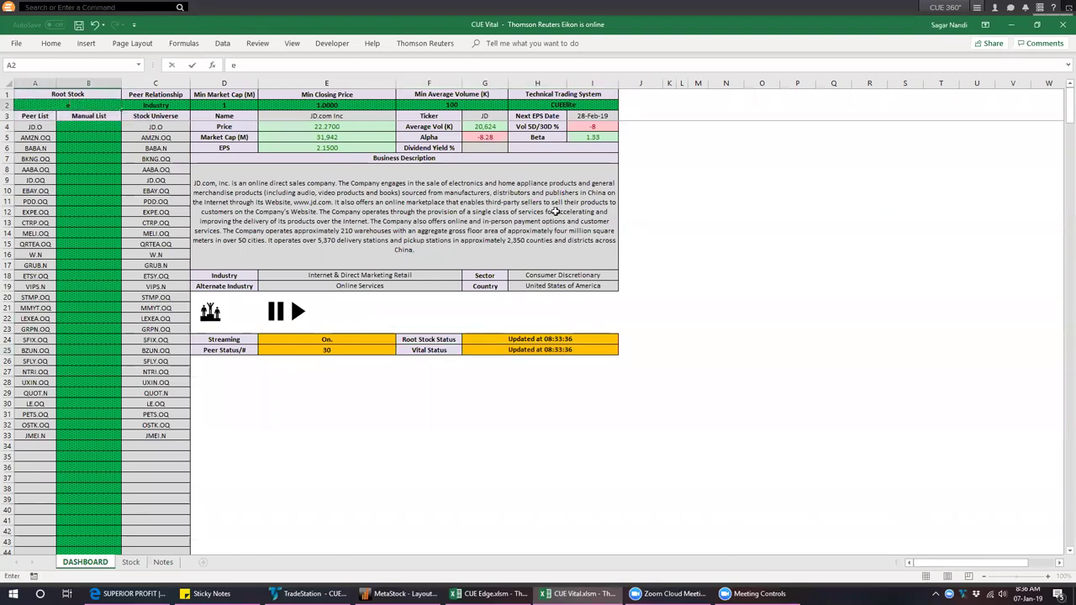
pyautogui.write('A.O')
pyautogui.press('Return')
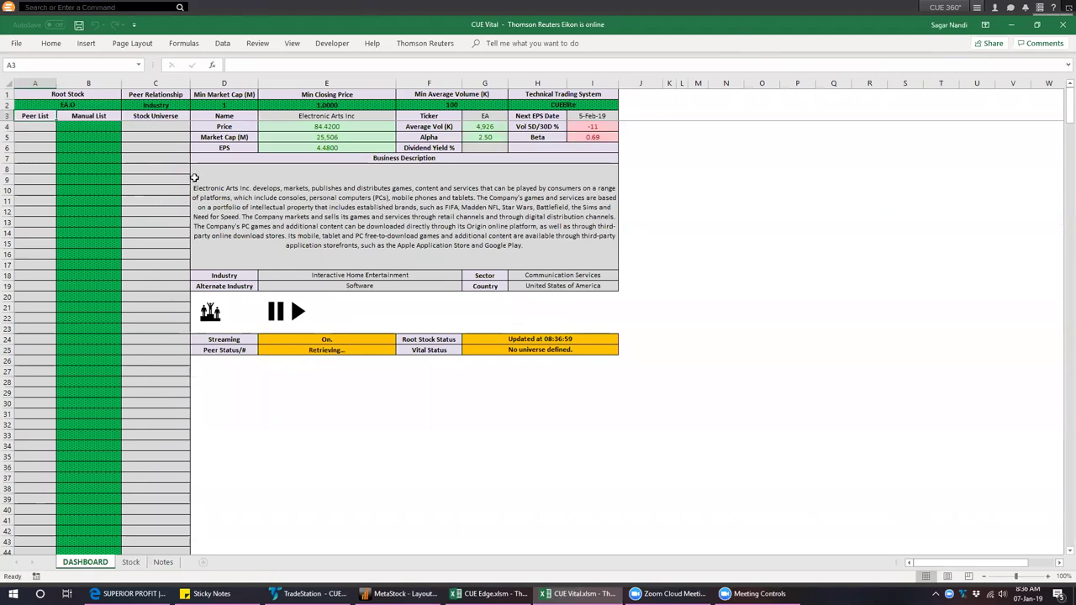
# - Review Electronic Arts' company details, business description and peer retrieval status on the dashboard
pyautogui.click(96, 104)
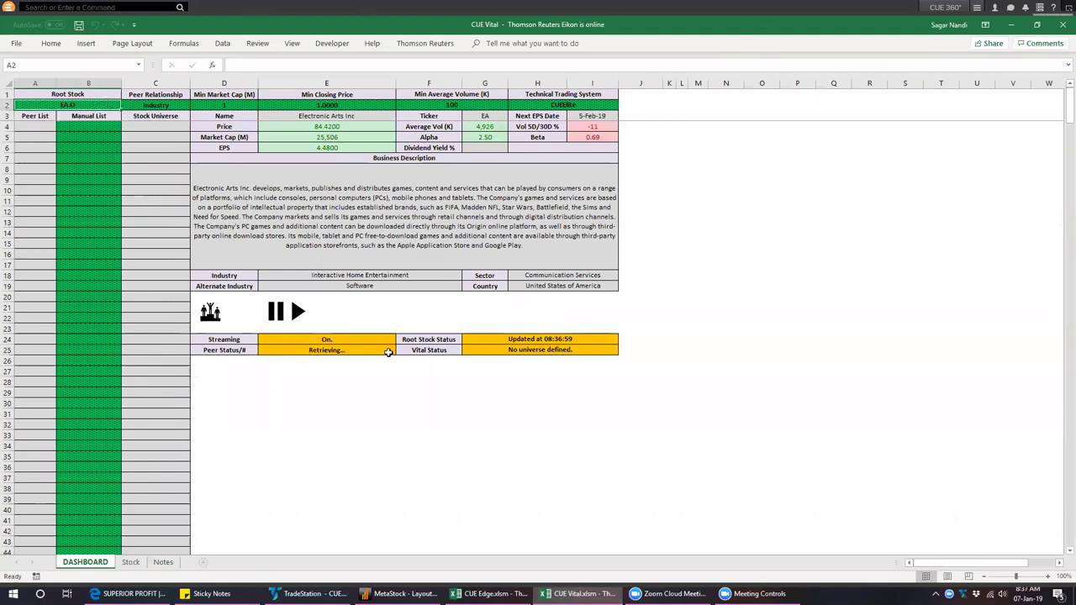
pyautogui.moveTo(371, 115); pyautogui.dragTo(532, 287)
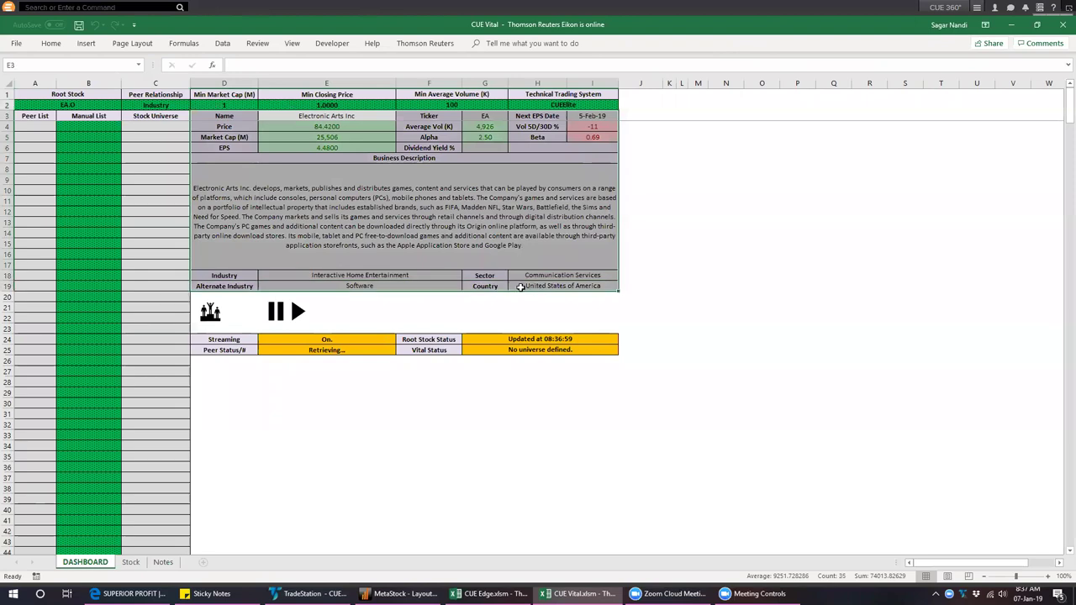
pyautogui.click(69, 103)
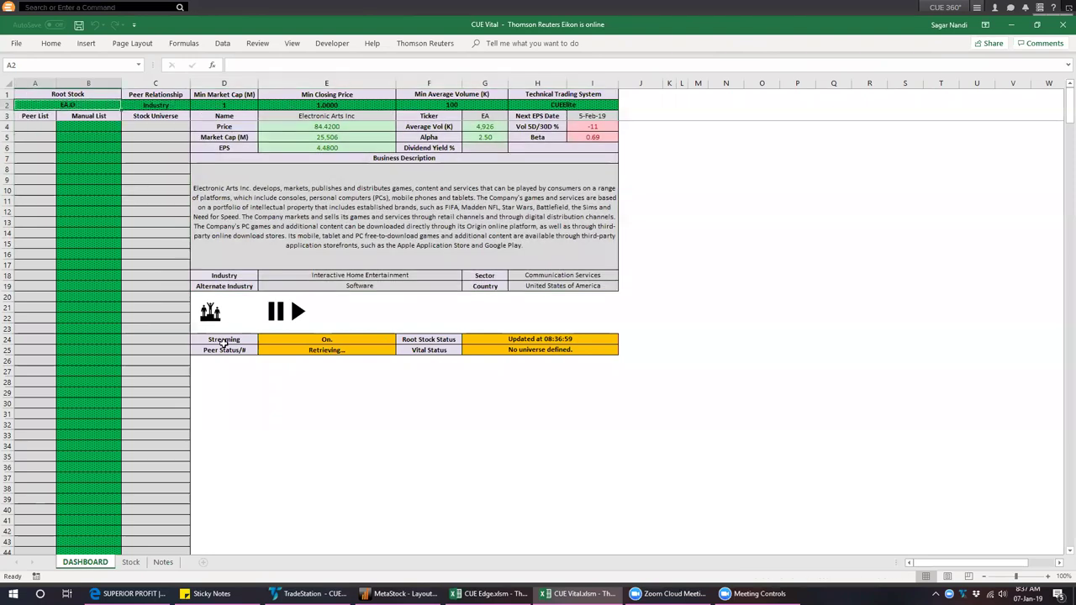
pyautogui.click(324, 350)
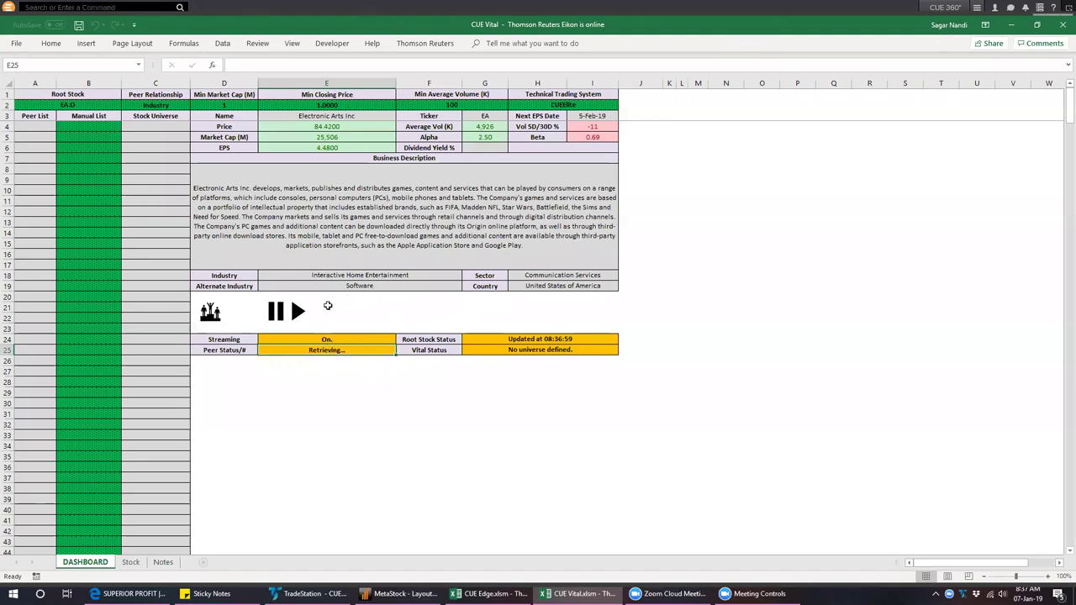
# - Restart the data streaming for EA.O and load its peer list into the stock comparison sheet
pyautogui.click(278, 316)
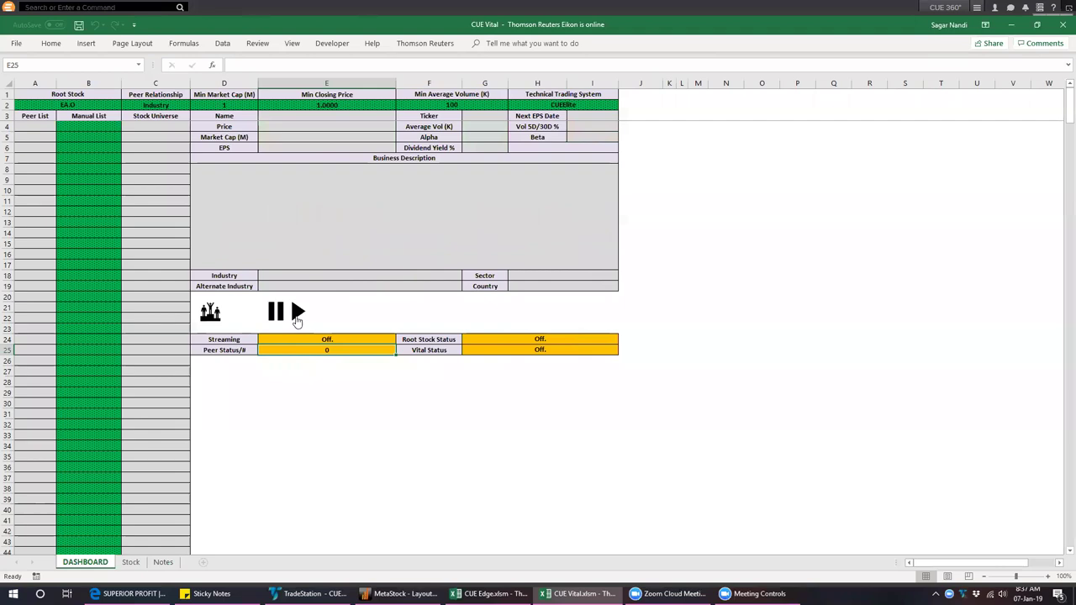
pyautogui.click(298, 312)
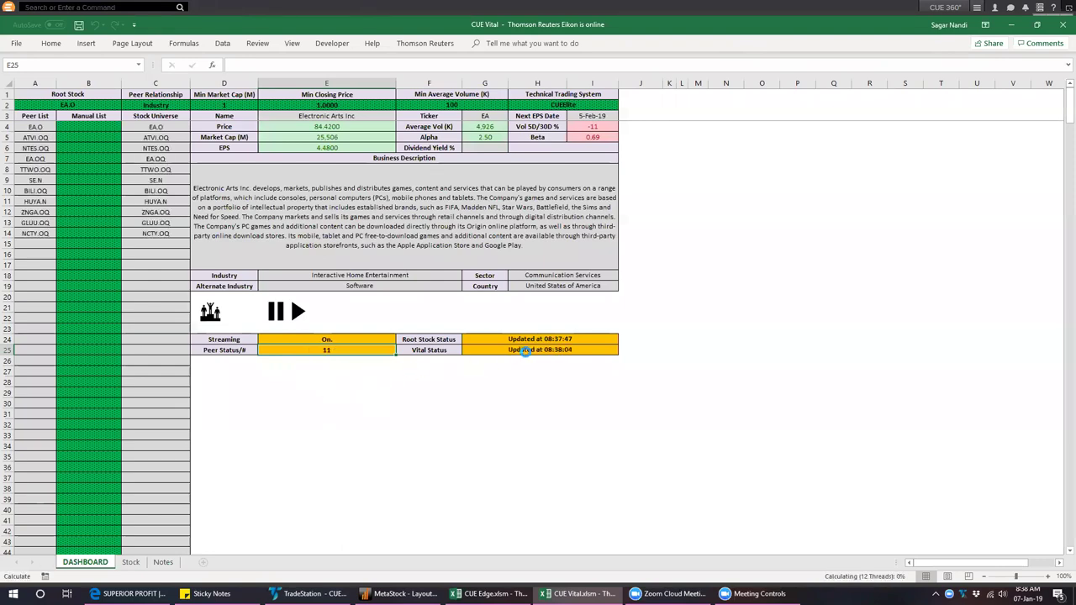
pyautogui.click(209, 311)
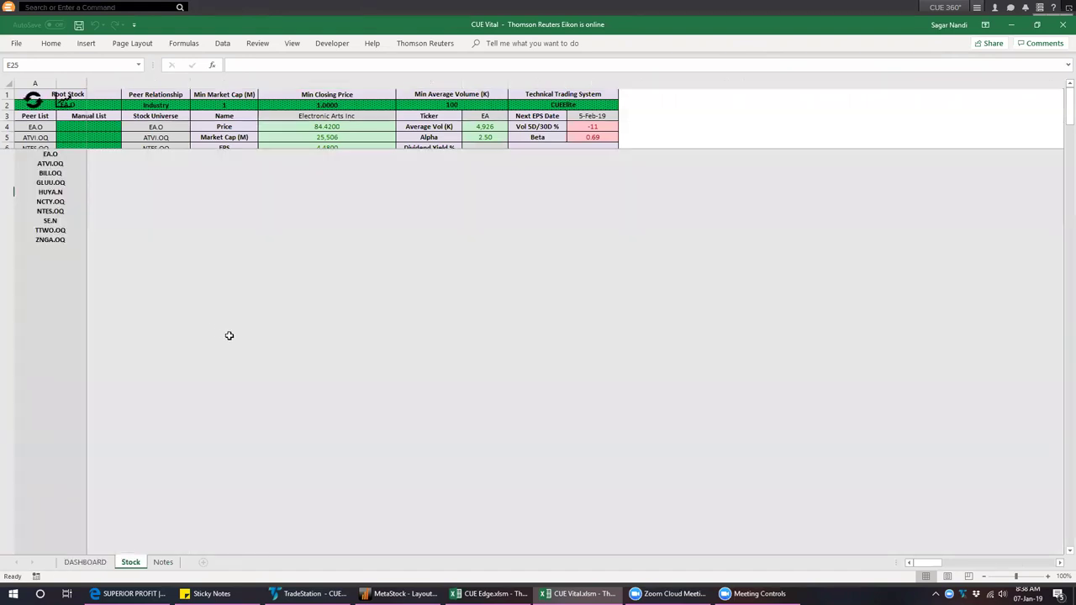
# - Look through the Vital, Performance and growth sections for EA.O and its peers, and return to the Vital section
pyautogui.click(7, 154)
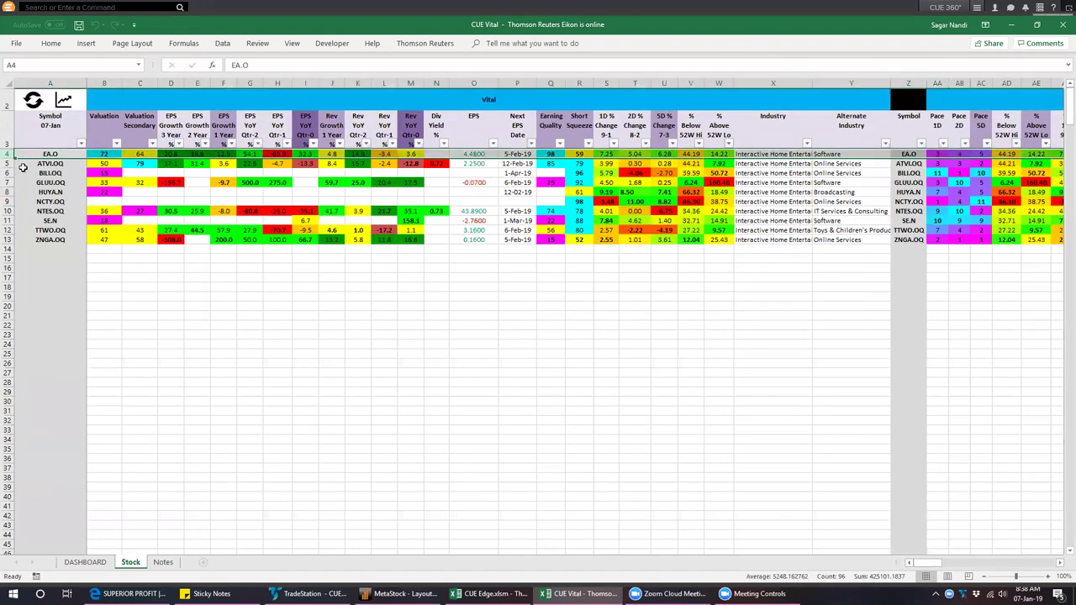
pyautogui.click(600, 99)
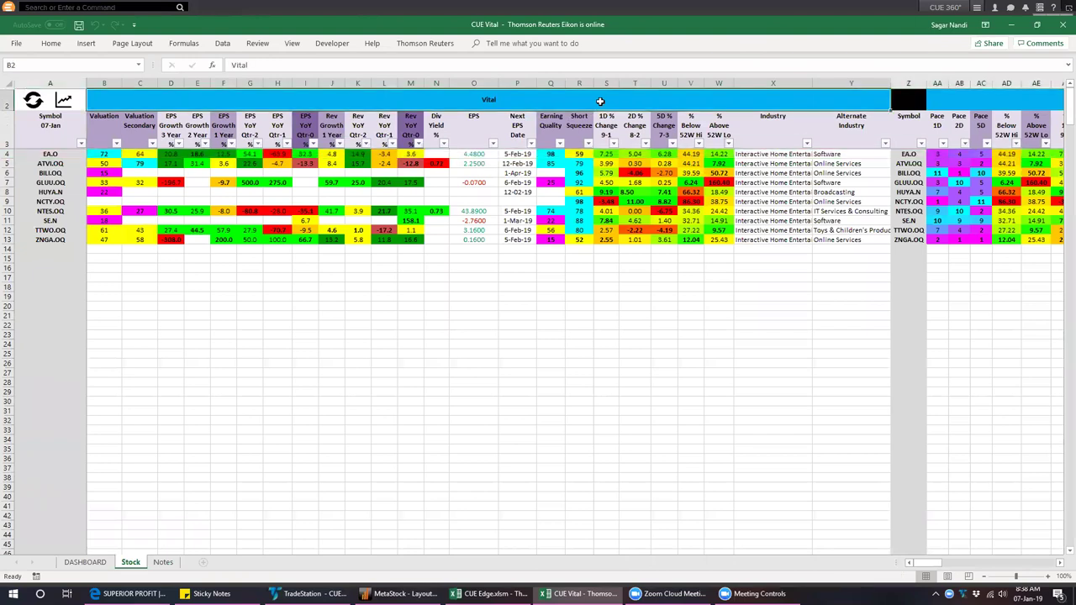
pyautogui.press('Left')
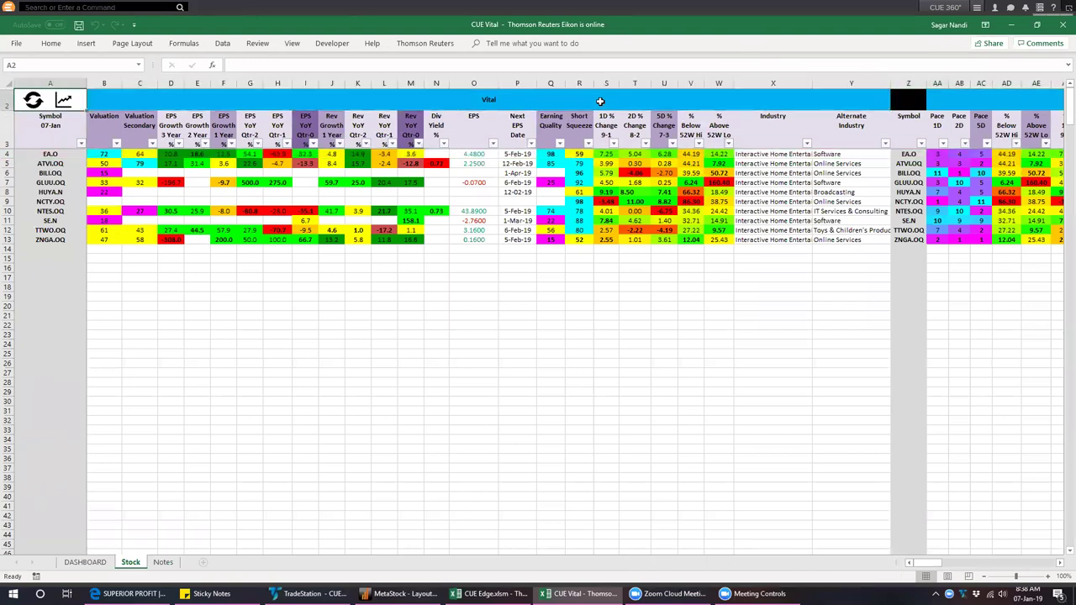
pyautogui.press('Right')
pyautogui.press('Right')
pyautogui.press('Right')
pyautogui.press('Right')
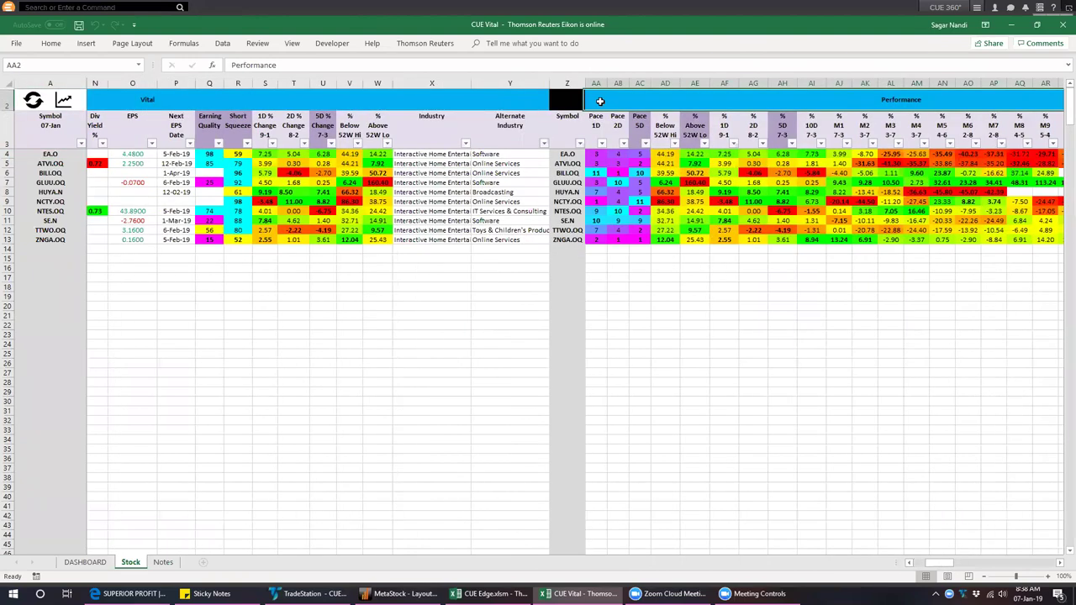
pyautogui.press('Right')
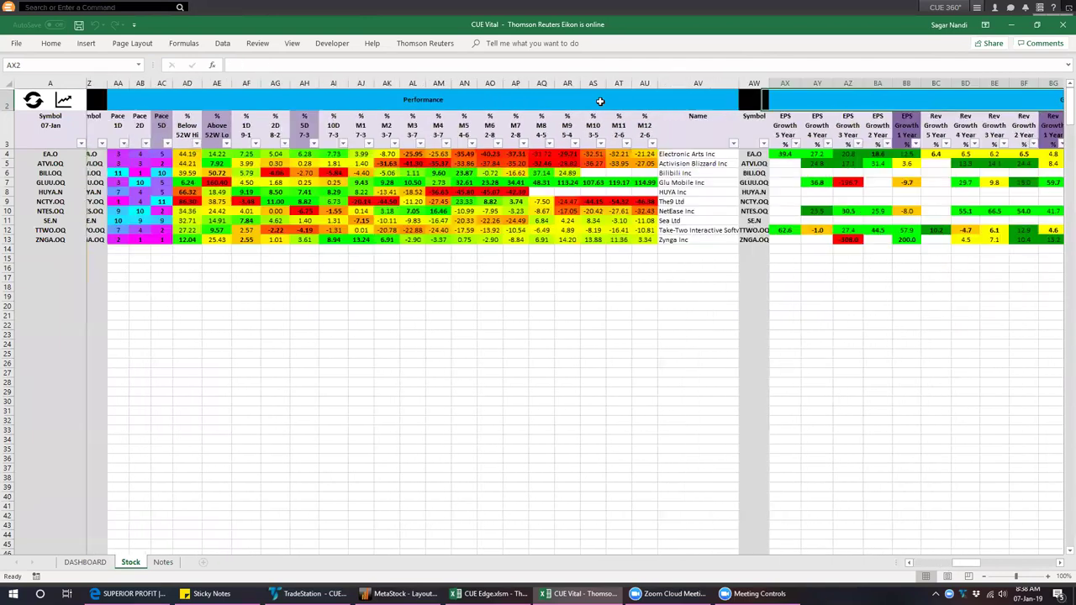
pyautogui.press('Left')
pyautogui.press('Left')
pyautogui.press('Left')
pyautogui.press('Left')
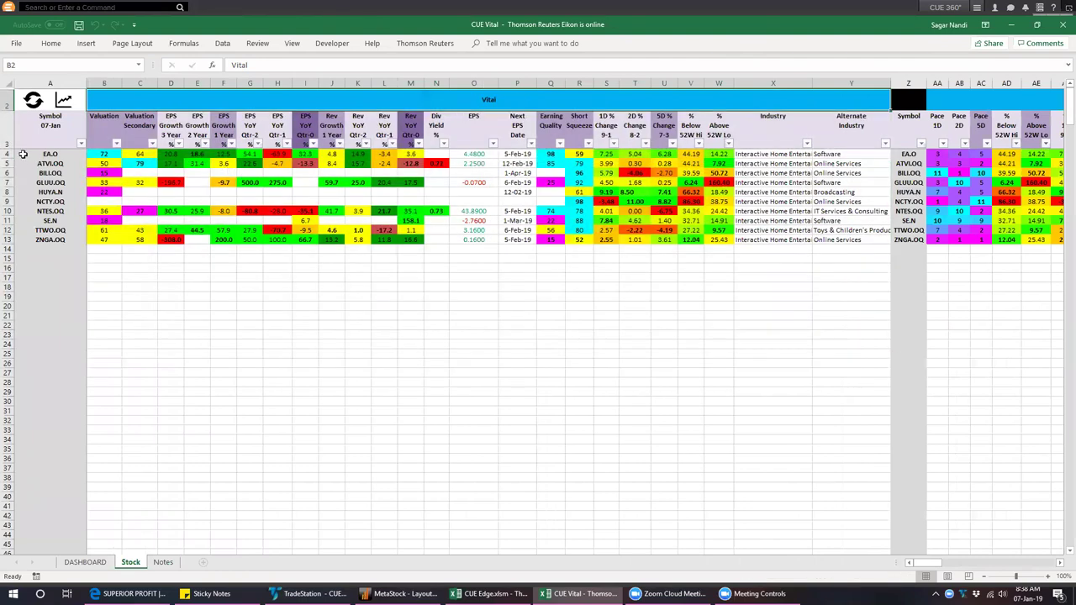
# - Highlight the rows of EA.O and ATVI.OQ and compare their EPS YoY Qtr-0 figures
pyautogui.click(7, 154)
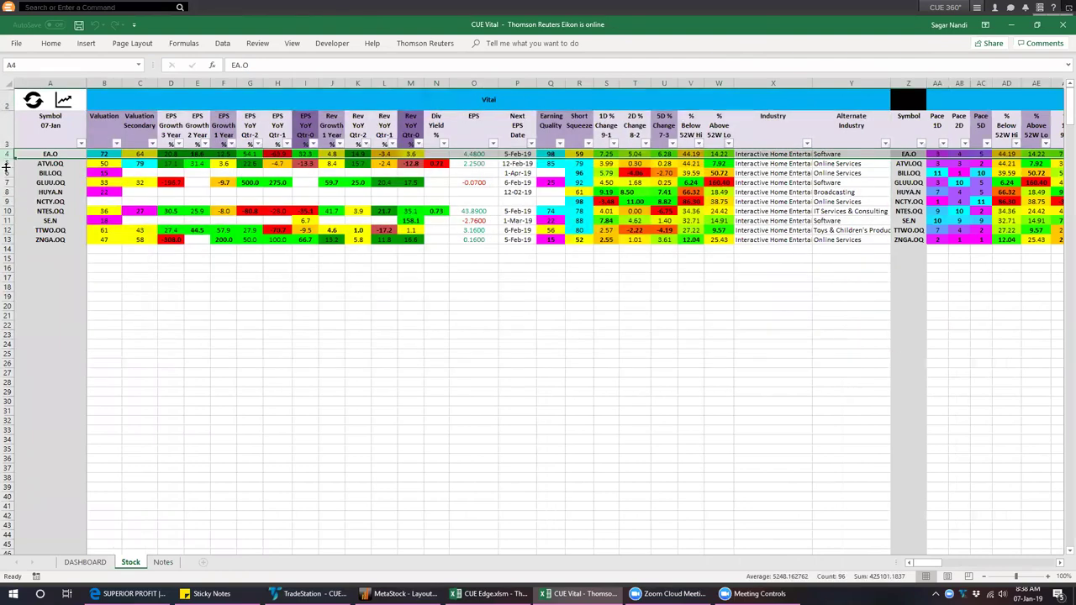
pyautogui.keyDown('shift'); pyautogui.click(6, 163); pyautogui.keyUp('shift')
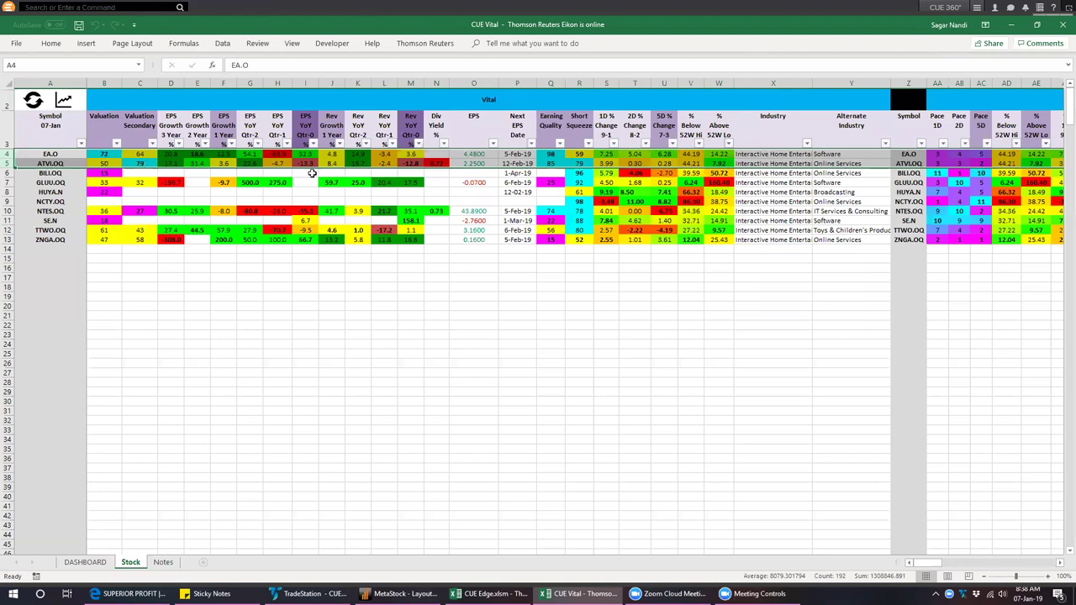
pyautogui.moveTo(308, 154); pyautogui.dragTo(309, 164)
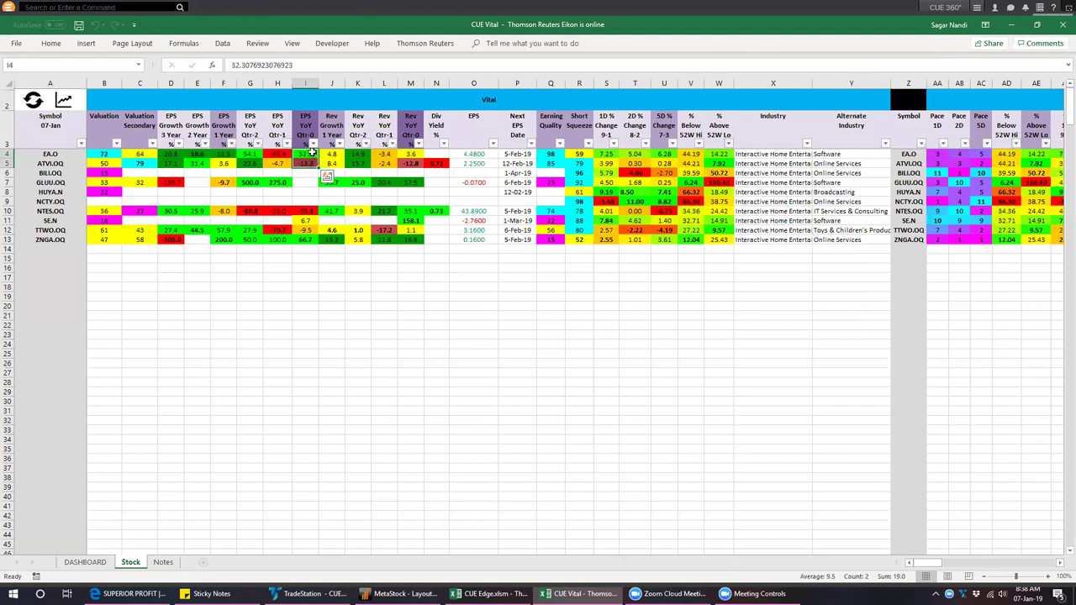
# - Compare EA.O and ATVI.OQ on yearly EPS growth, dividend yield, earning quality and short squeeze, and highlight both rows
pyautogui.moveTo(226, 155); pyautogui.dragTo(171, 162)
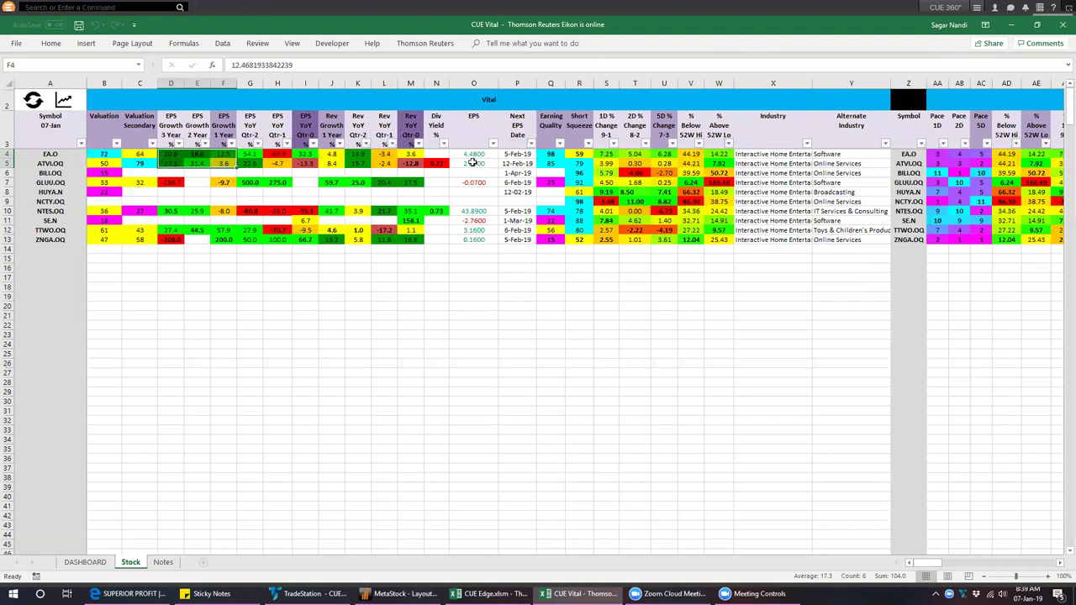
pyautogui.click(437, 157)
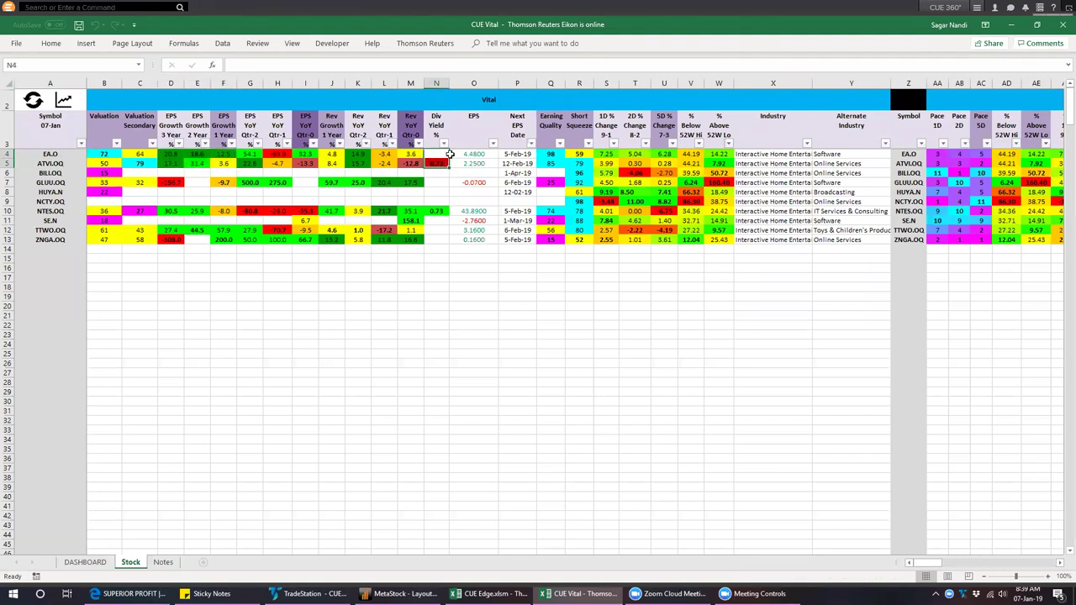
pyautogui.moveTo(549, 154); pyautogui.dragTo(551, 165)
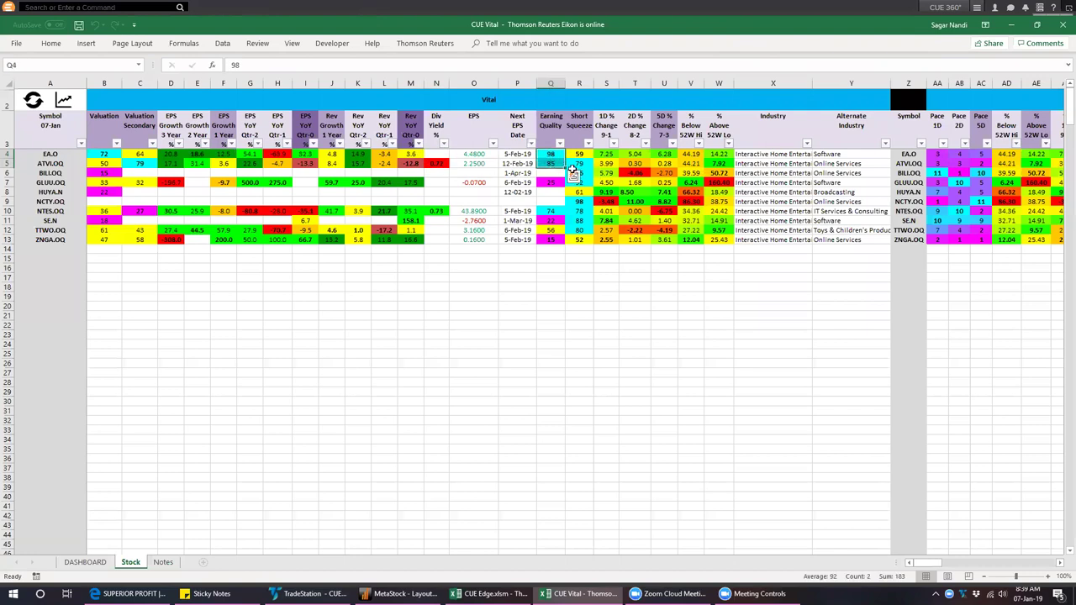
pyautogui.click(577, 164)
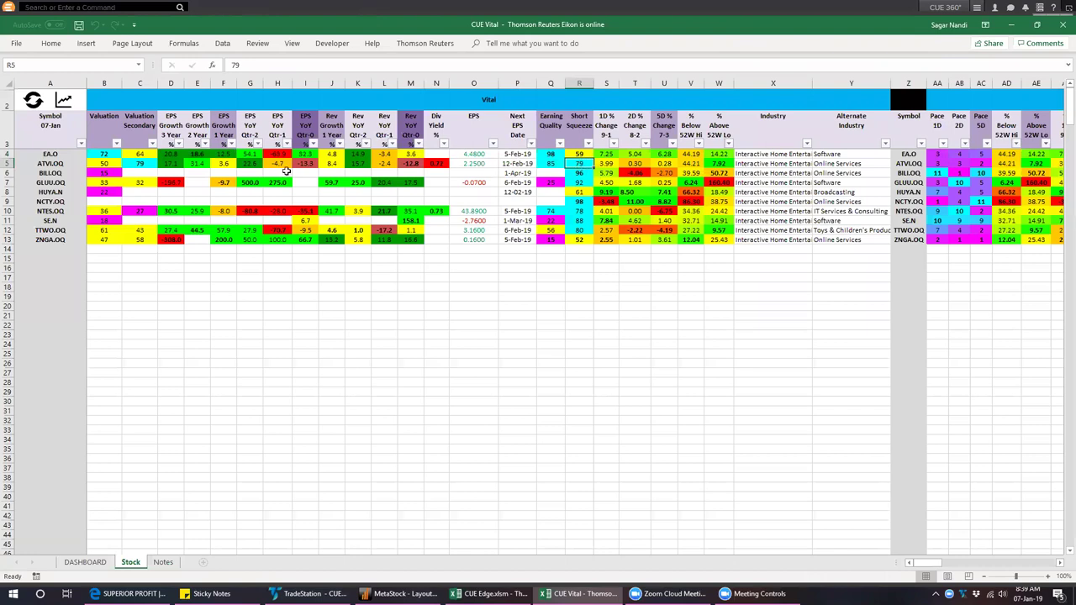
pyautogui.moveTo(7, 154); pyautogui.dragTo(7, 163)
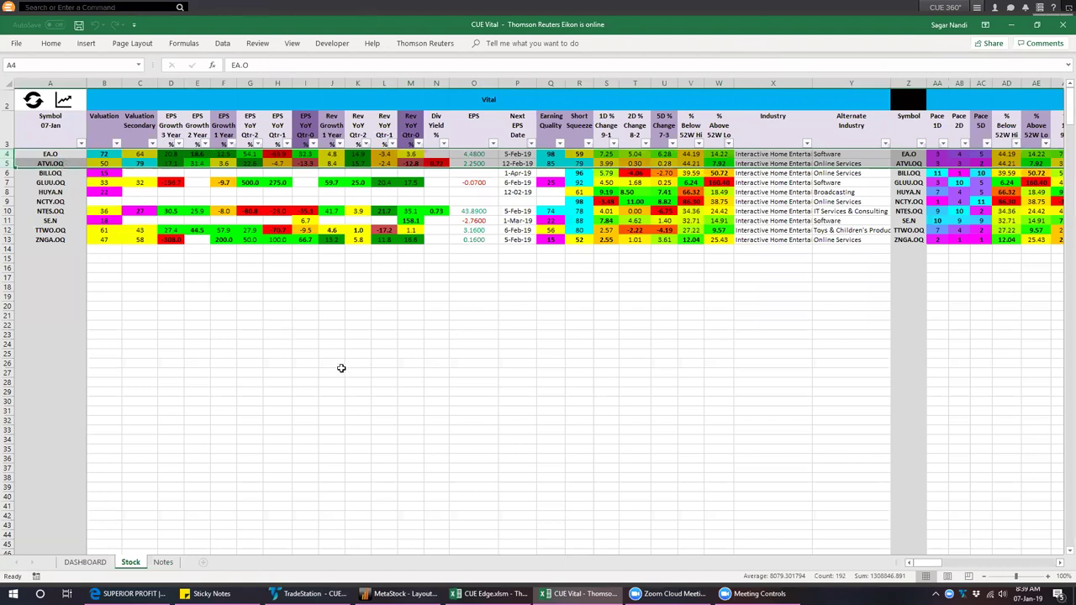
# - Switch to TradeStation, set both charts to weekly, and load ATVI in place of JD and EA in place of BABA
pyautogui.click(309, 593)
pyautogui.write('EA')
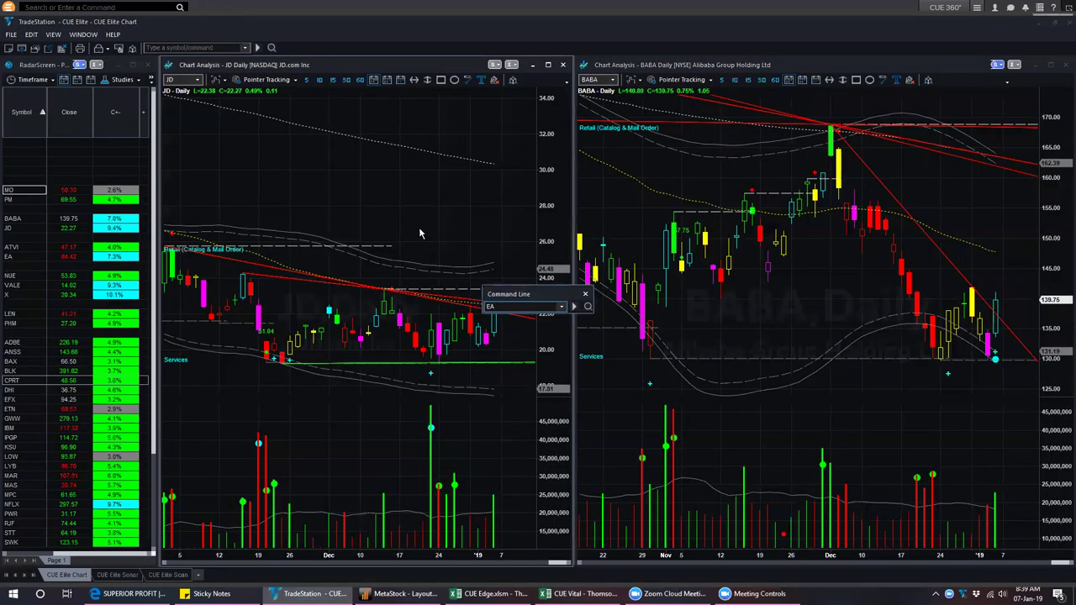
pyautogui.press('Return')
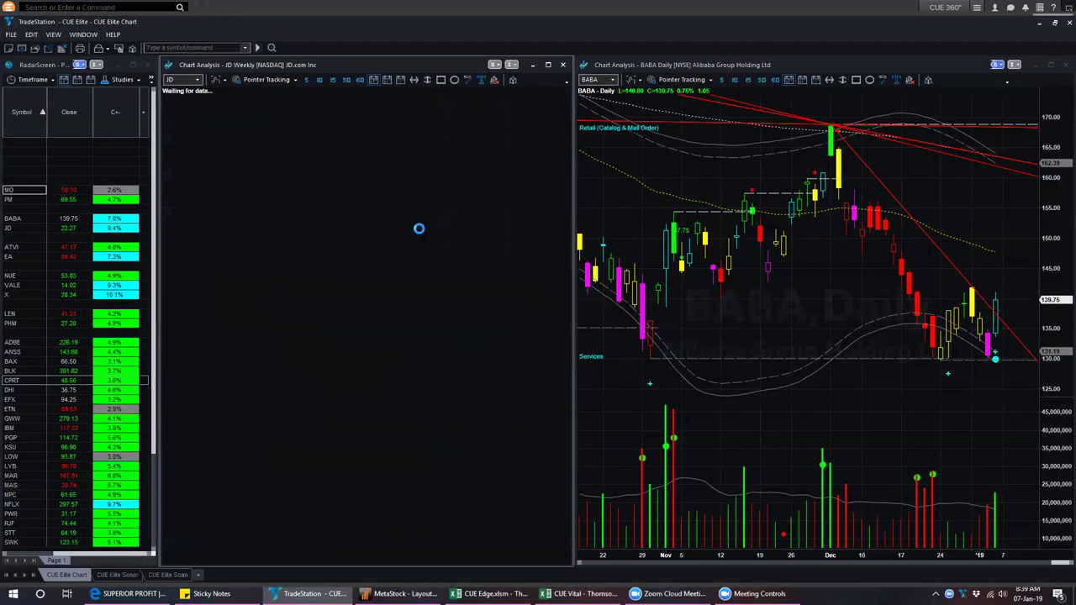
pyautogui.click(789, 306)
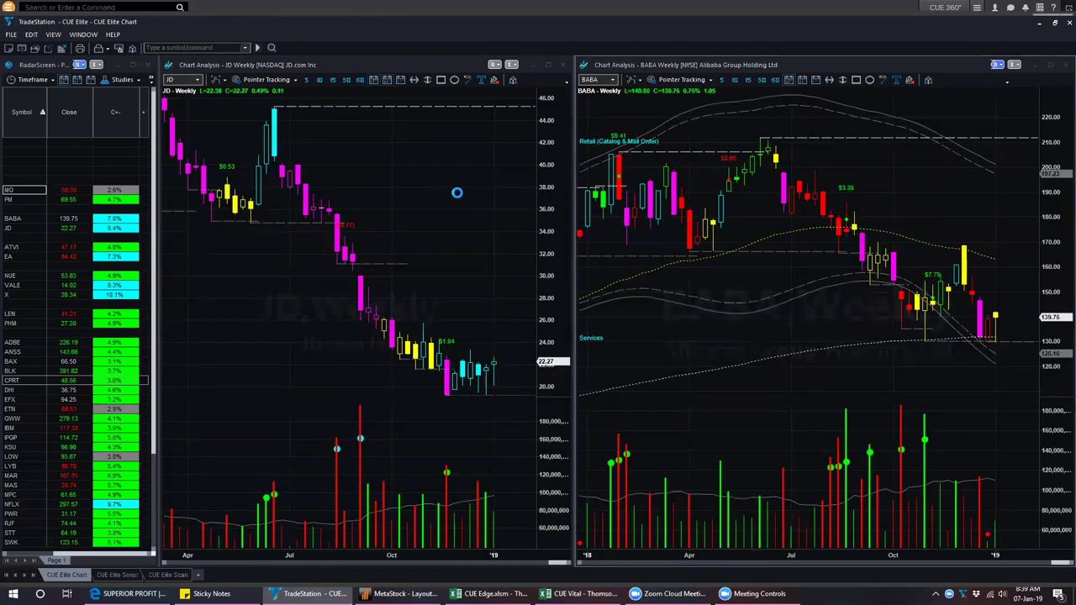
pyautogui.write('ATVI')
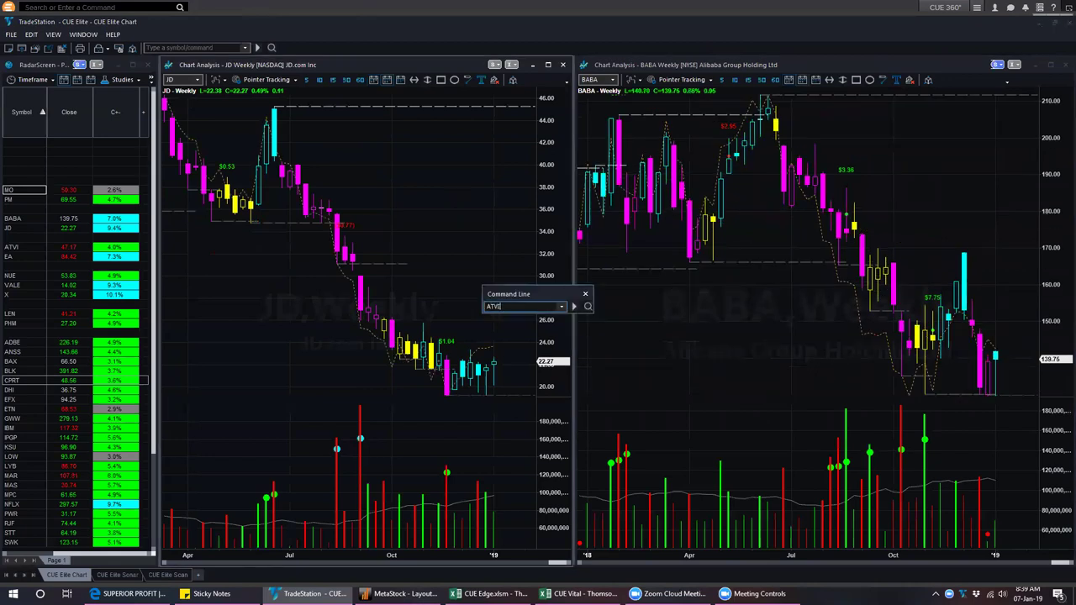
pyautogui.press('Return')
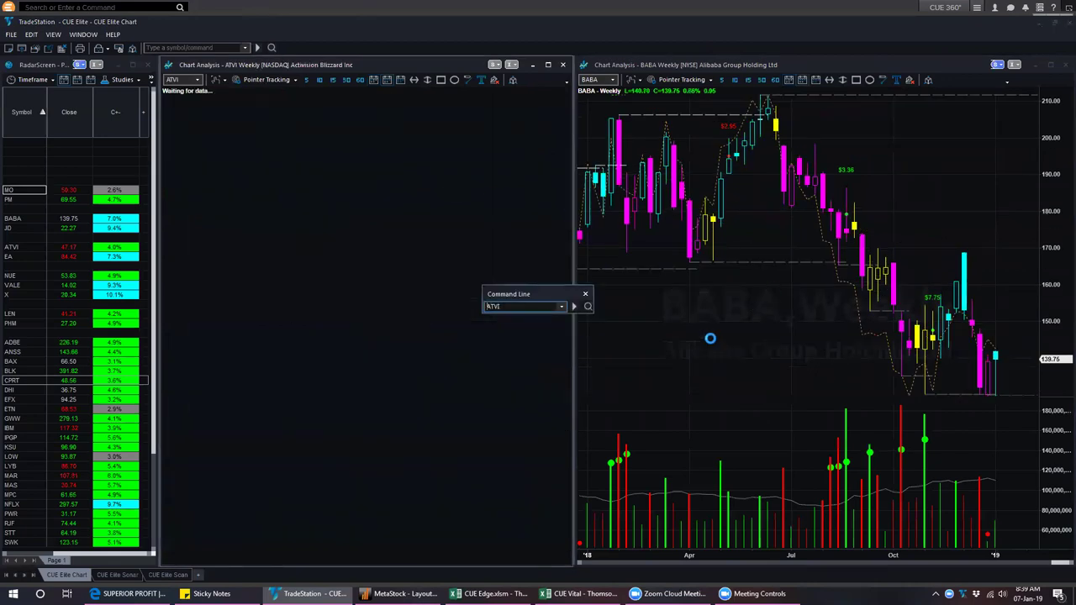
pyautogui.write('EA')
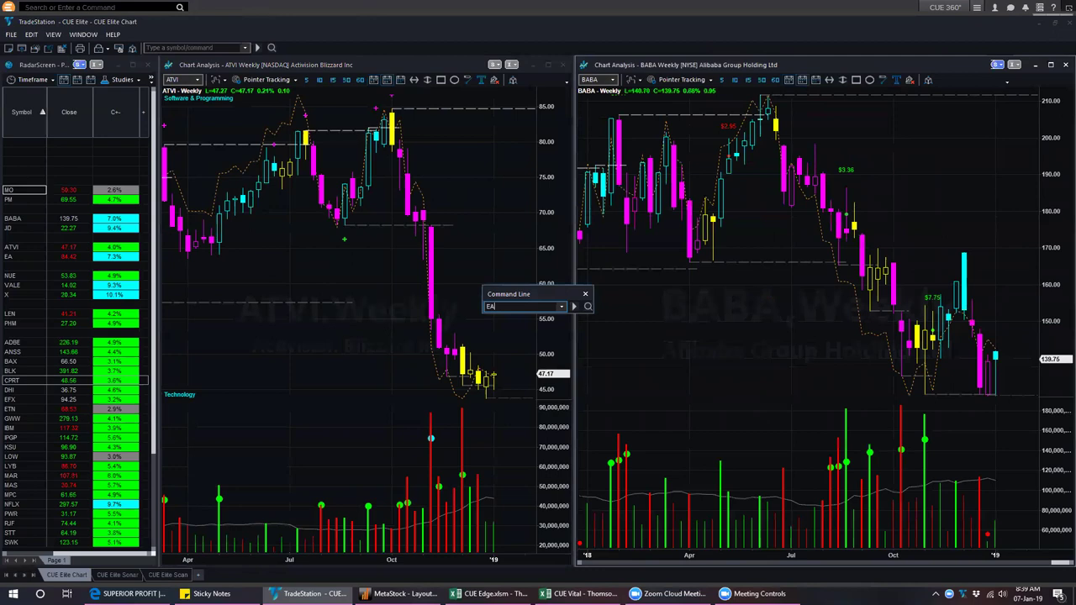
pyautogui.press('Return')
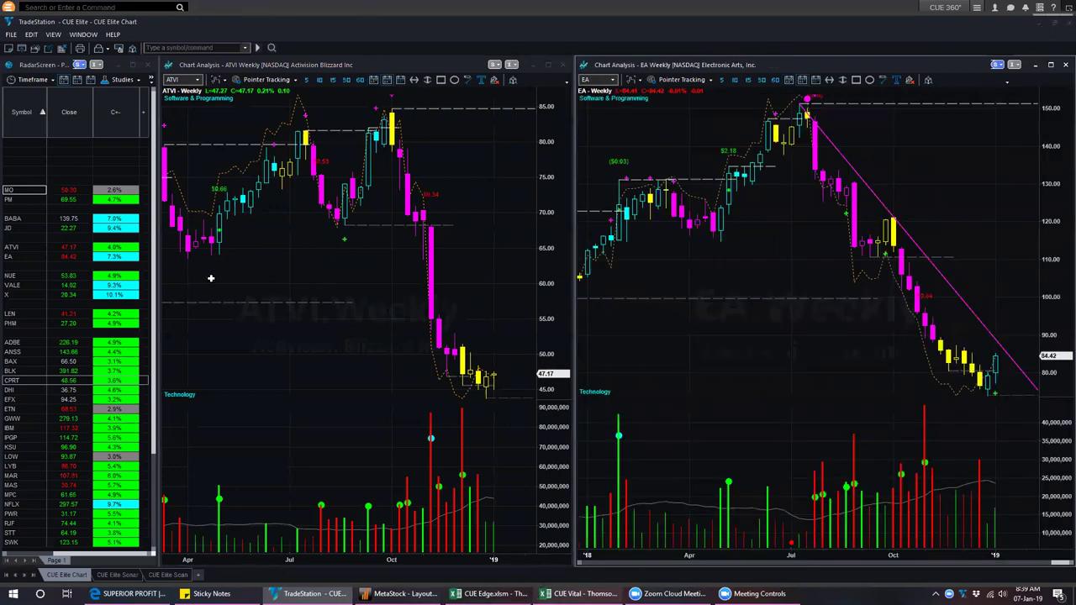
# - Recheck the EA.O and ATVI.OQ fundamentals in CUE Vital, and set the ATVI and EA charts in TradeStation to daily
pyautogui.hotkey('alt', 'Tab')
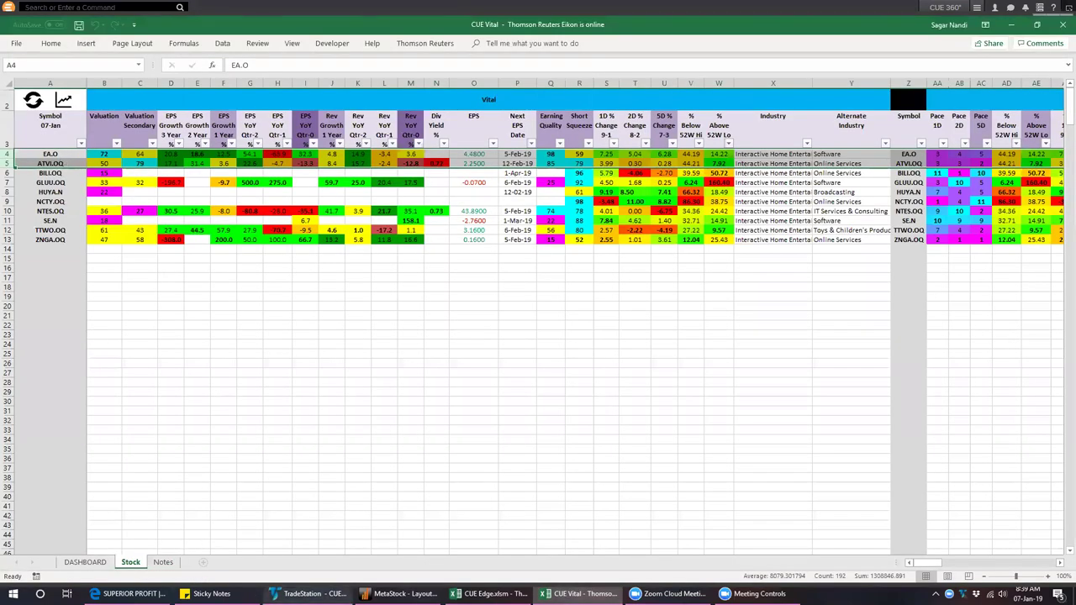
pyautogui.hotkey('alt', 'Tab')
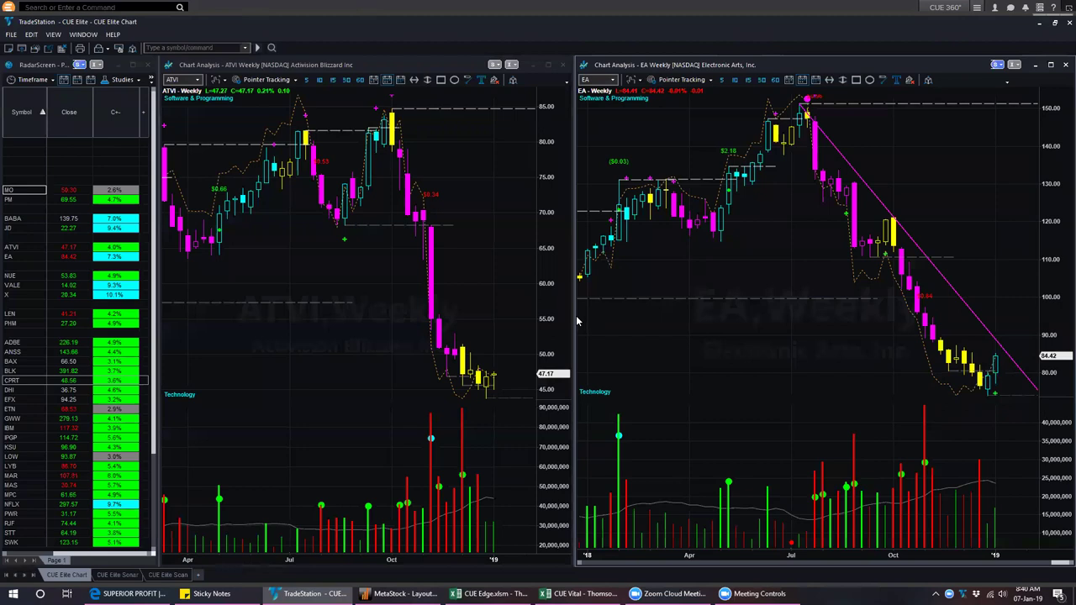
pyautogui.click(491, 274)
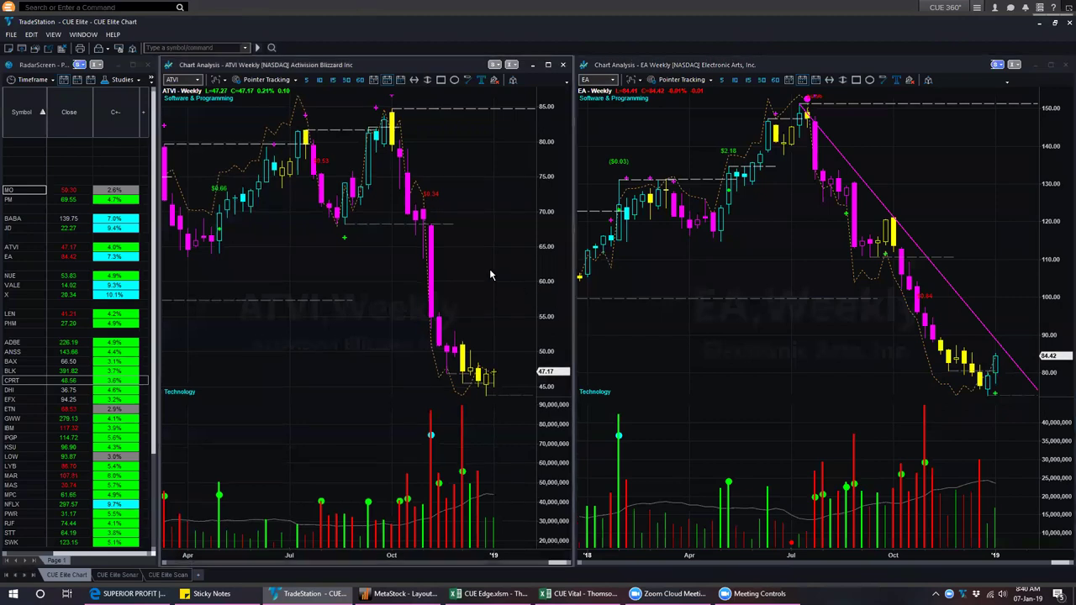
pyautogui.press('d')
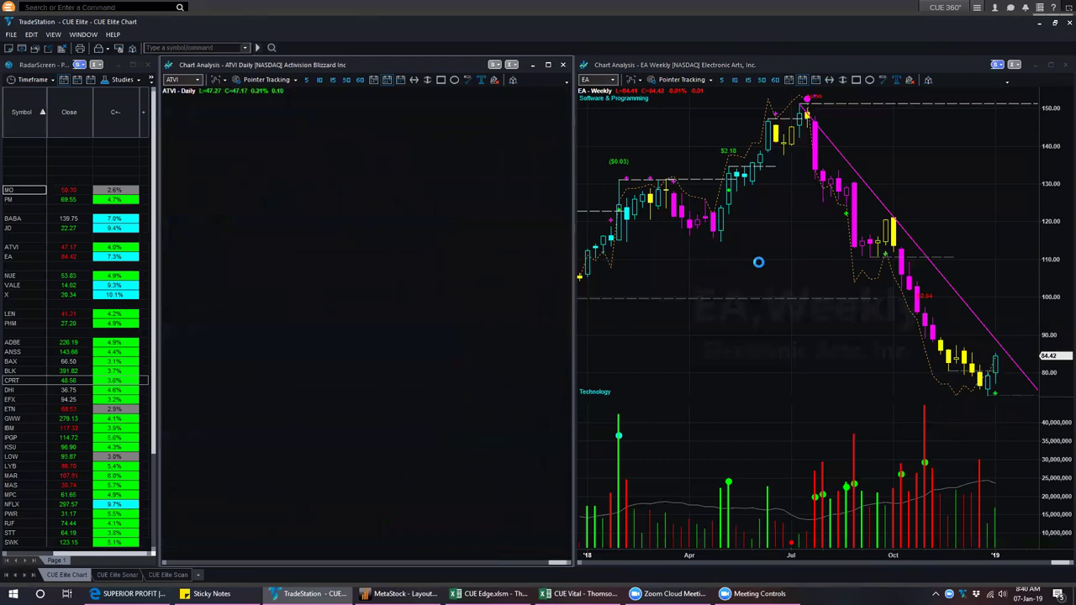
pyautogui.click(758, 262)
pyautogui.press('d')
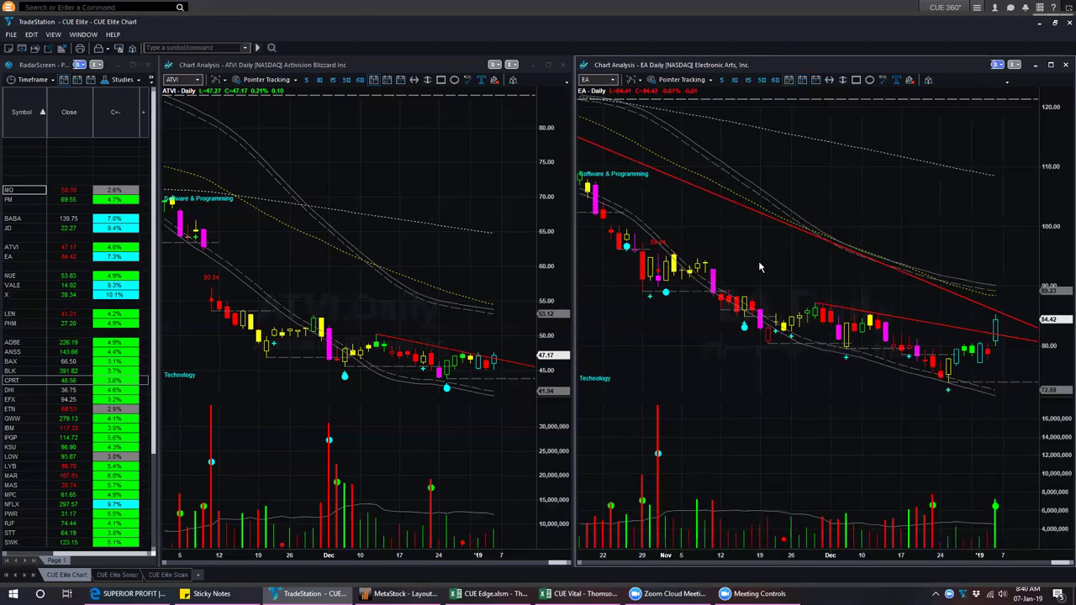
# - Mark EA's trendline, latest bar and volume and ATVI's lows, sideways range and upper band with arrows, and clear the annotations
pyautogui.click(325, 104)
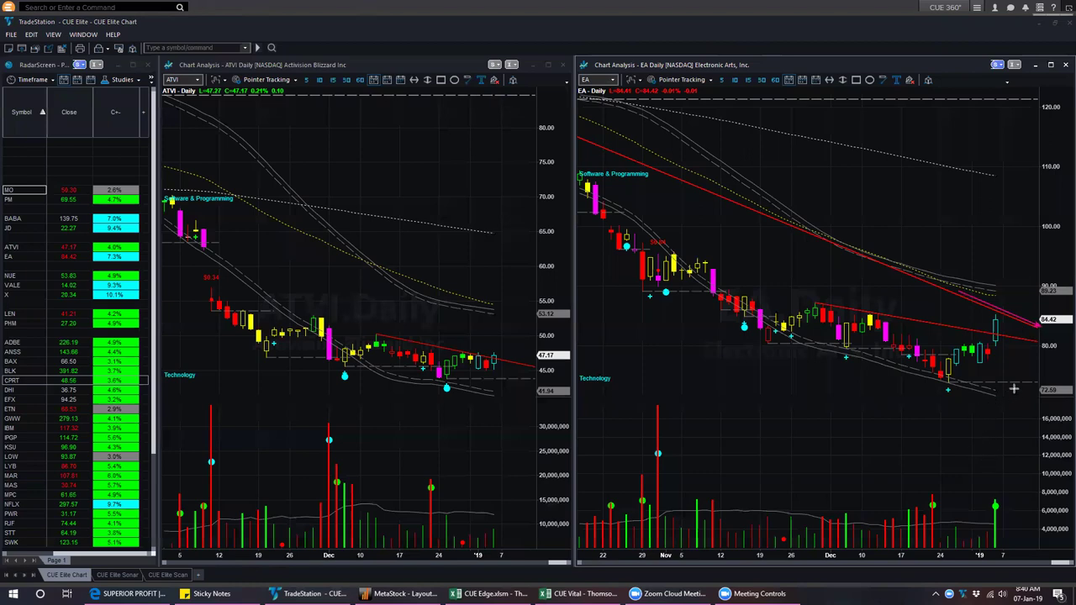
pyautogui.moveTo(1047, 369); pyautogui.dragTo(1002, 344)
pyautogui.moveTo(1016, 475); pyautogui.dragTo(1000, 501)
pyautogui.moveTo(319, 404); pyautogui.dragTo(338, 387)
pyautogui.moveTo(431, 426); pyautogui.dragTo(445, 394)
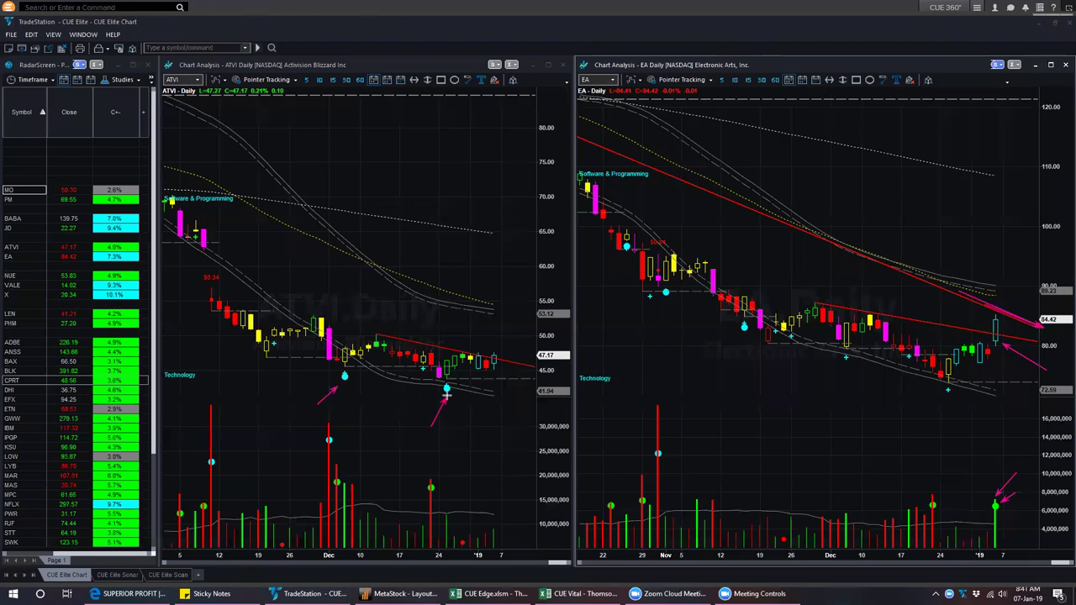
pyautogui.moveTo(355, 371); pyautogui.dragTo(538, 368)
pyautogui.moveTo(184, 135); pyautogui.dragTo(177, 99)
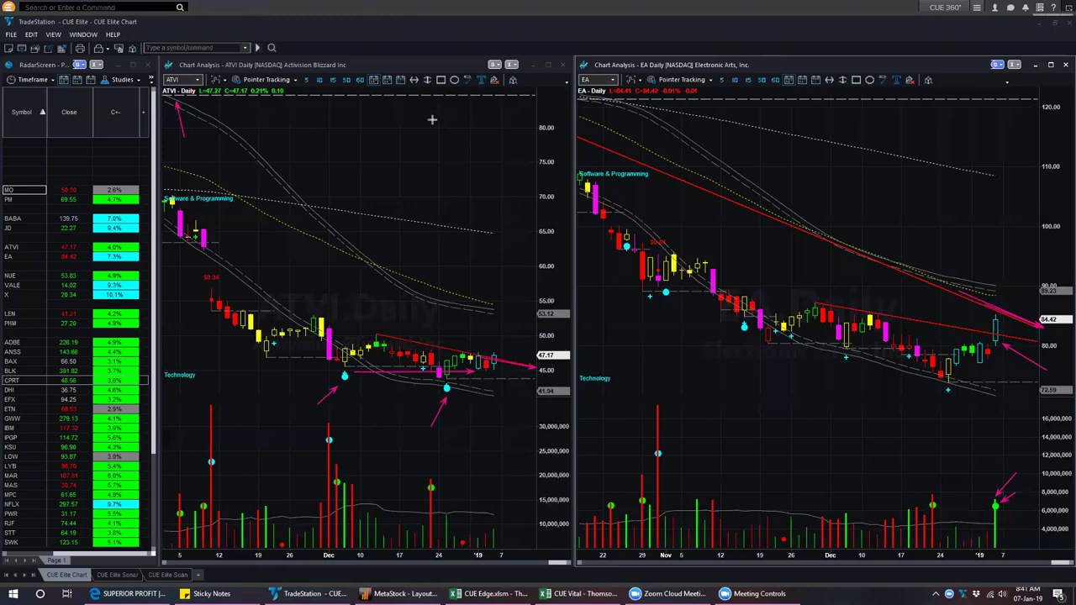
pyautogui.press('Delete')
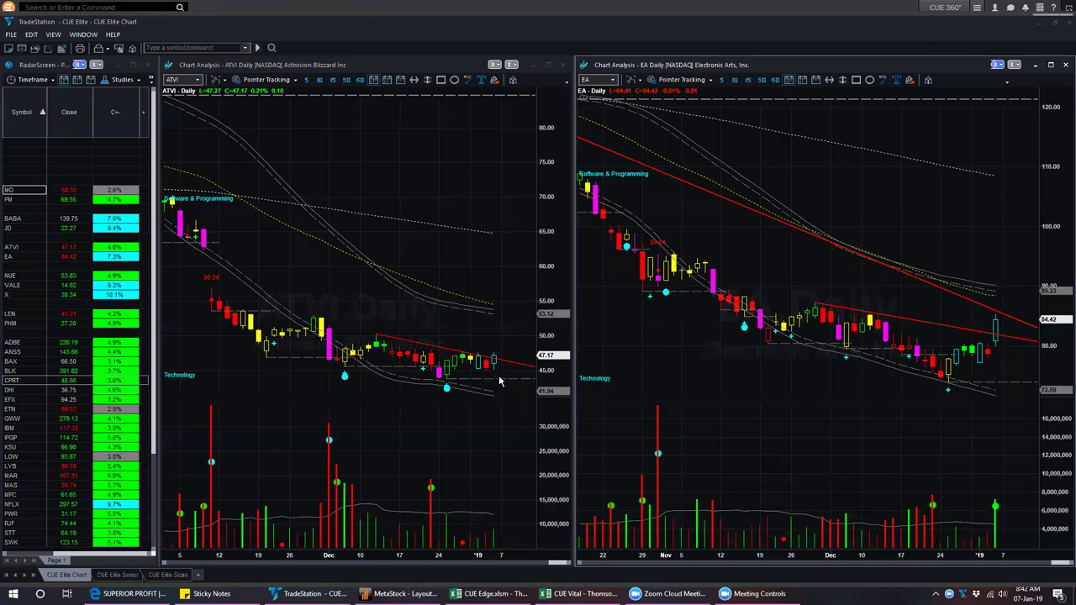
# - Check the meeting notes for the next stock choice, and set NUE as the root stock on the CUE Vital dashboard
pyautogui.click(210, 594)
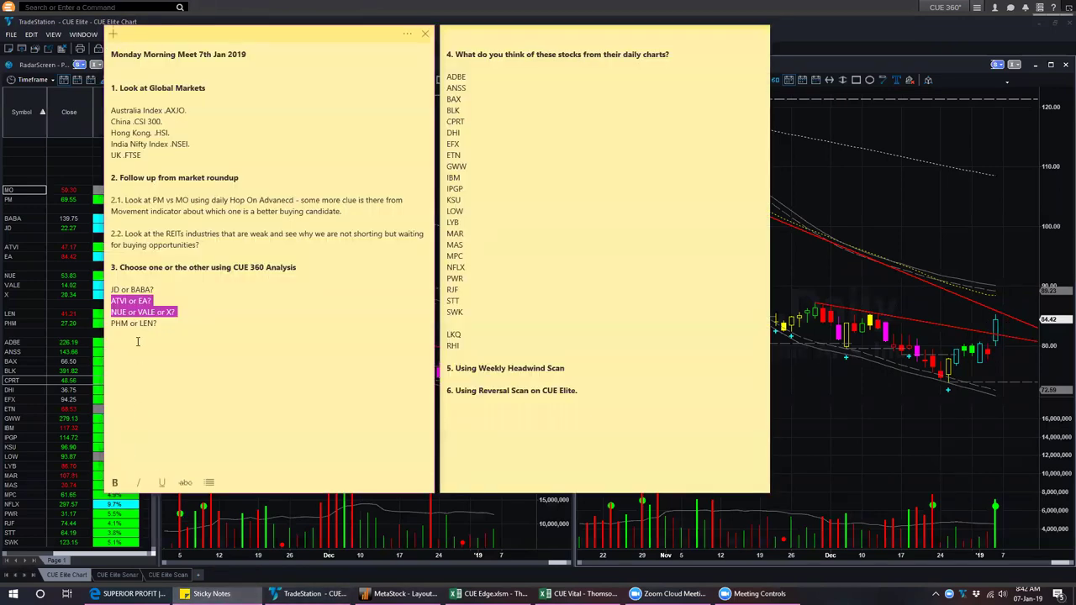
pyautogui.click(187, 315)
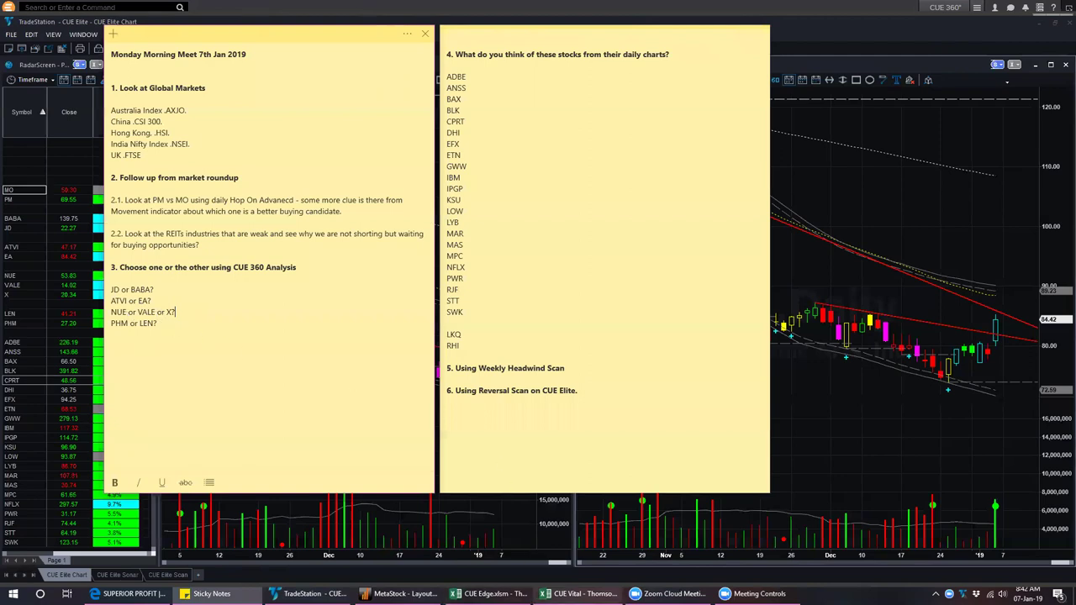
pyautogui.click(580, 594)
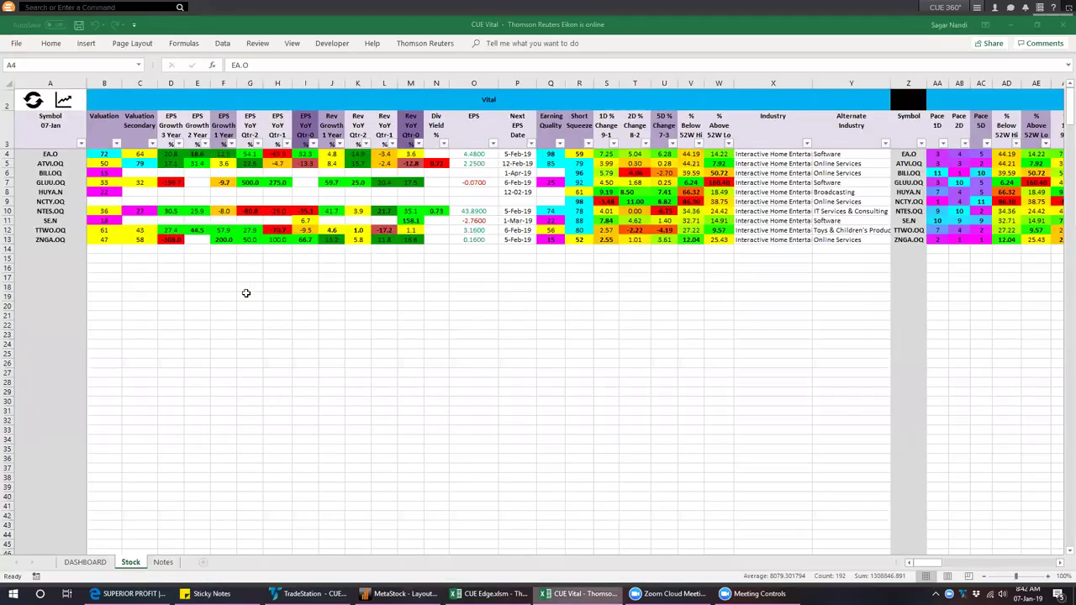
pyautogui.click(85, 561)
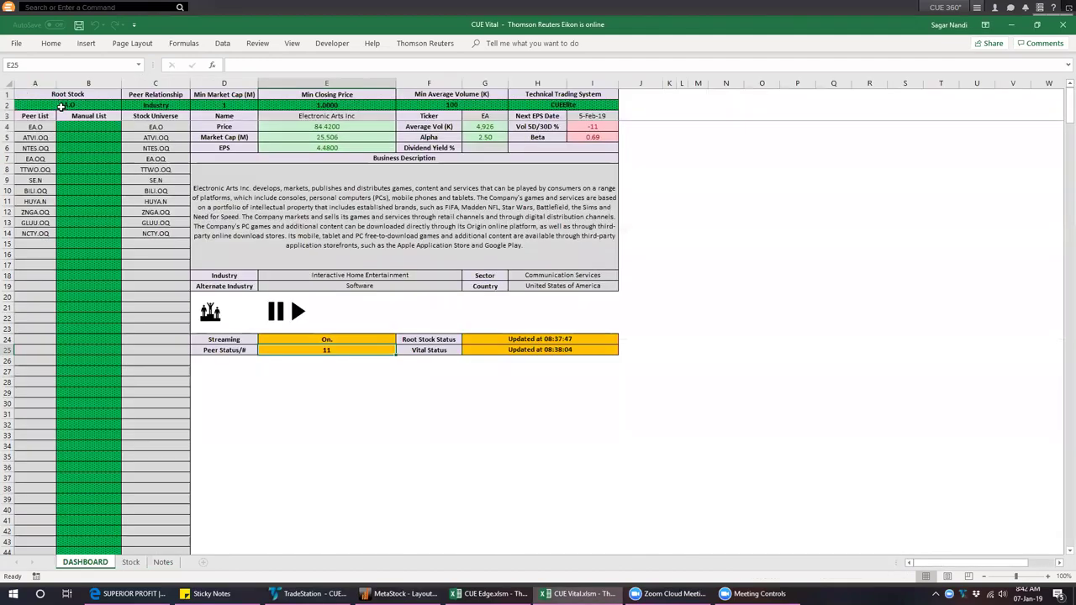
pyautogui.click(61, 105)
pyautogui.write('NU')
pyautogui.press('Return')
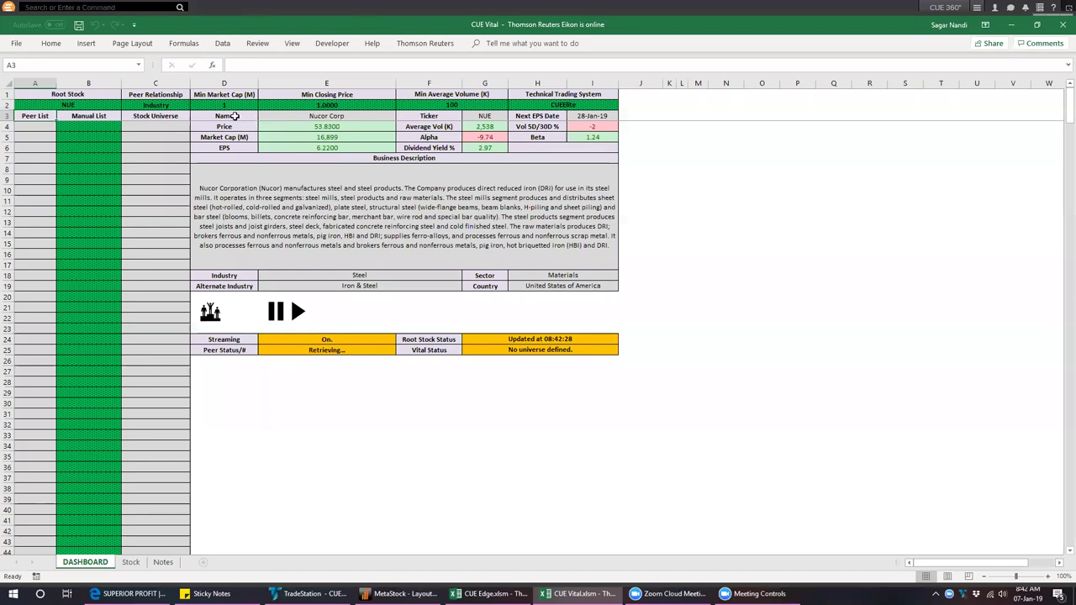
# - Review Nucor's company details and peer list, and add VALE.K to the manual list in row 17
pyautogui.moveTo(227, 116)
pyautogui.mouseDown()
pyautogui.moveTo(473, 211)
pyautogui.moveTo(486, 282)
pyautogui.mouseUp()
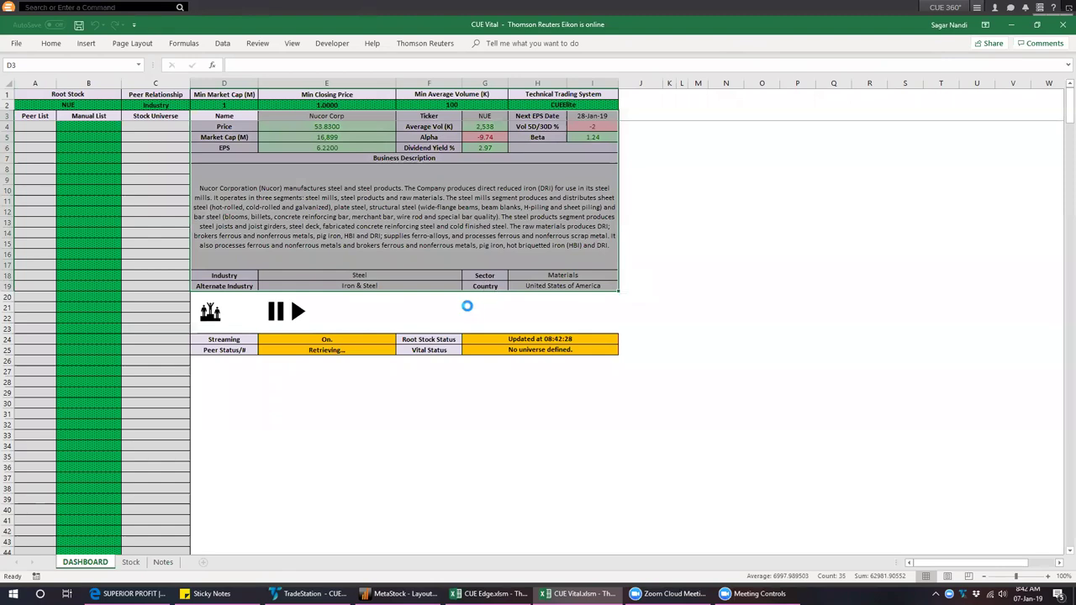
pyautogui.moveTo(35, 128); pyautogui.dragTo(34, 266)
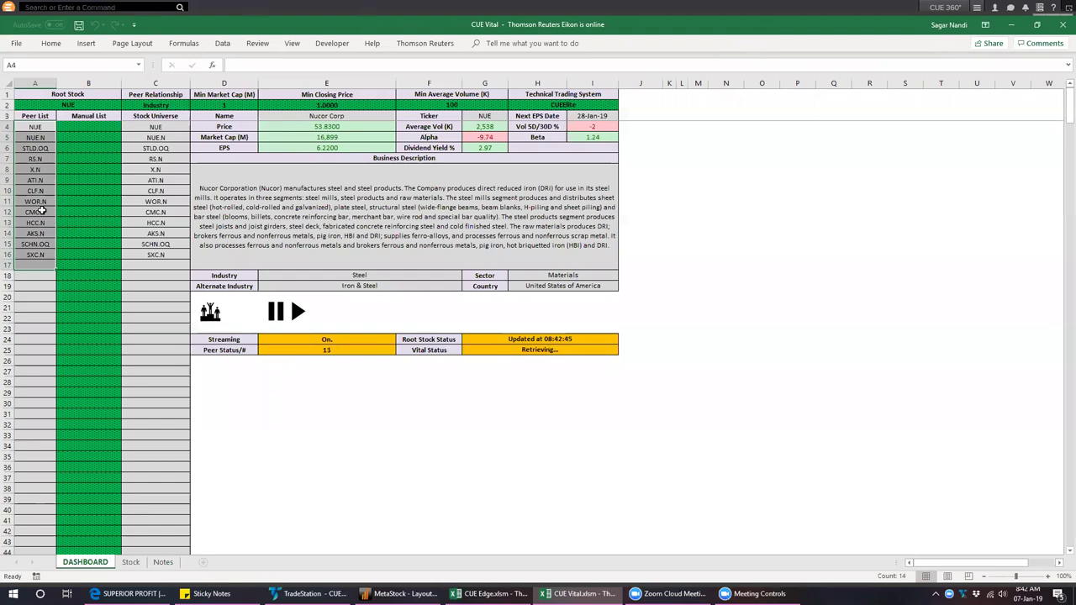
pyautogui.click(77, 265)
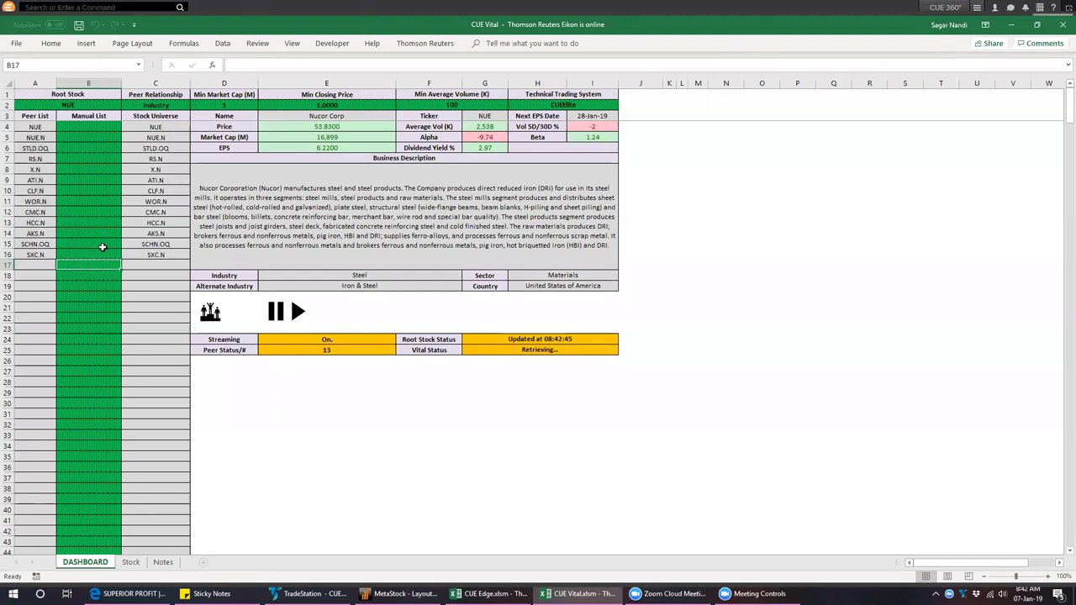
pyautogui.write('vaLE.K')
pyautogui.press('Return')
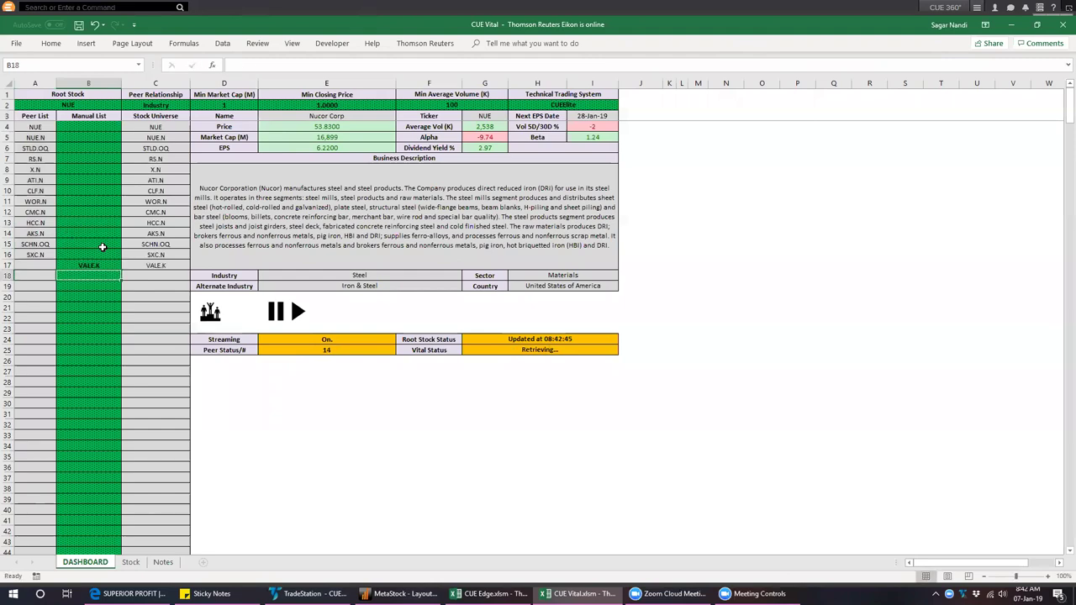
# - Look over the manual list, peer list, peer relationship setting and Vital status for the NUE comparison
pyautogui.moveTo(91, 123); pyautogui.dragTo(84, 306)
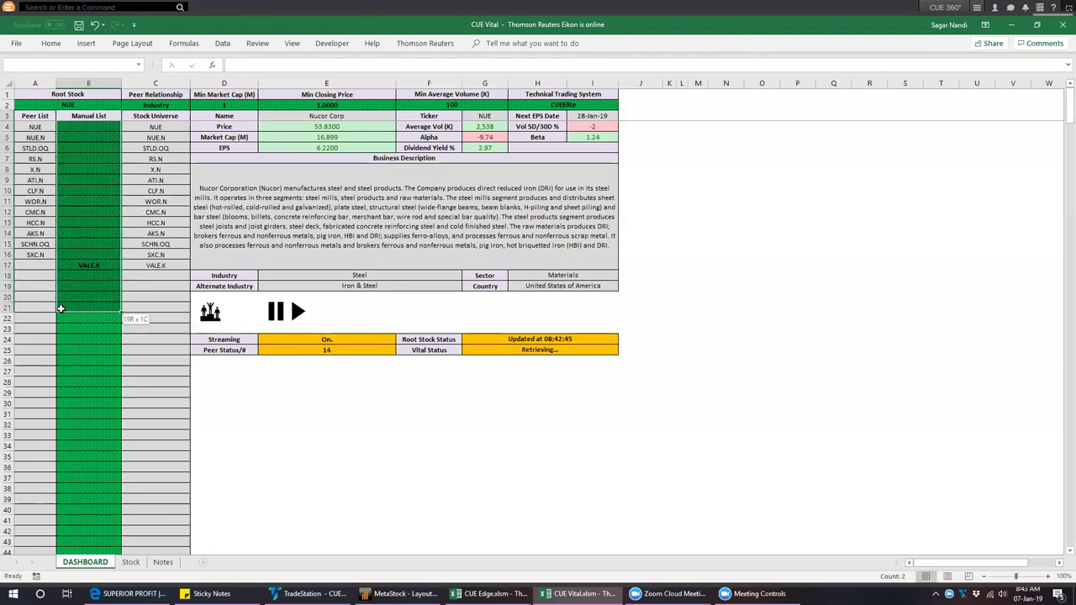
pyautogui.click(86, 266)
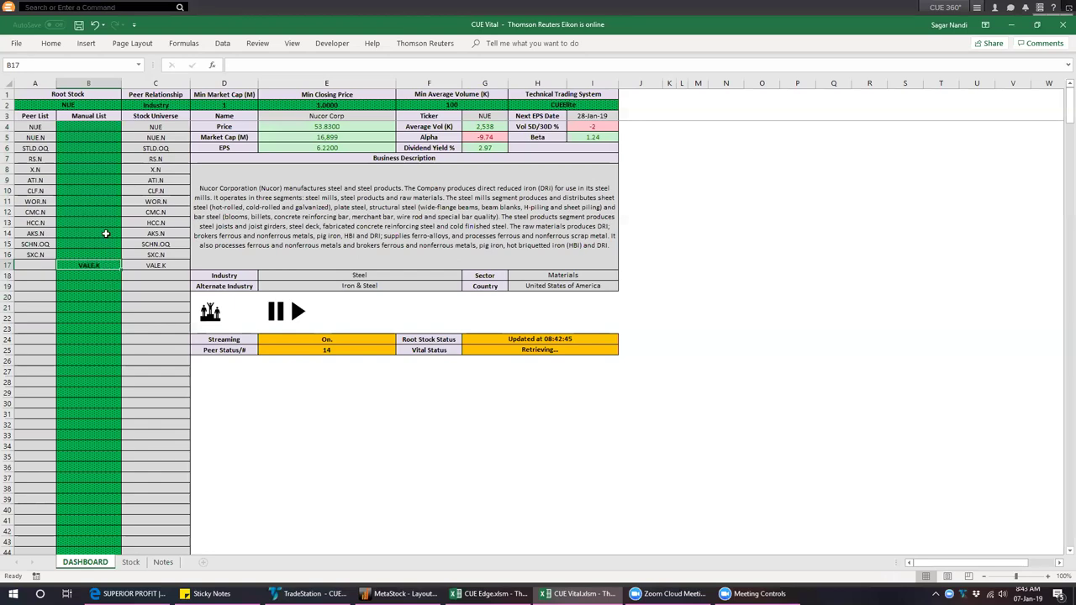
pyautogui.moveTo(33, 127); pyautogui.dragTo(32, 308)
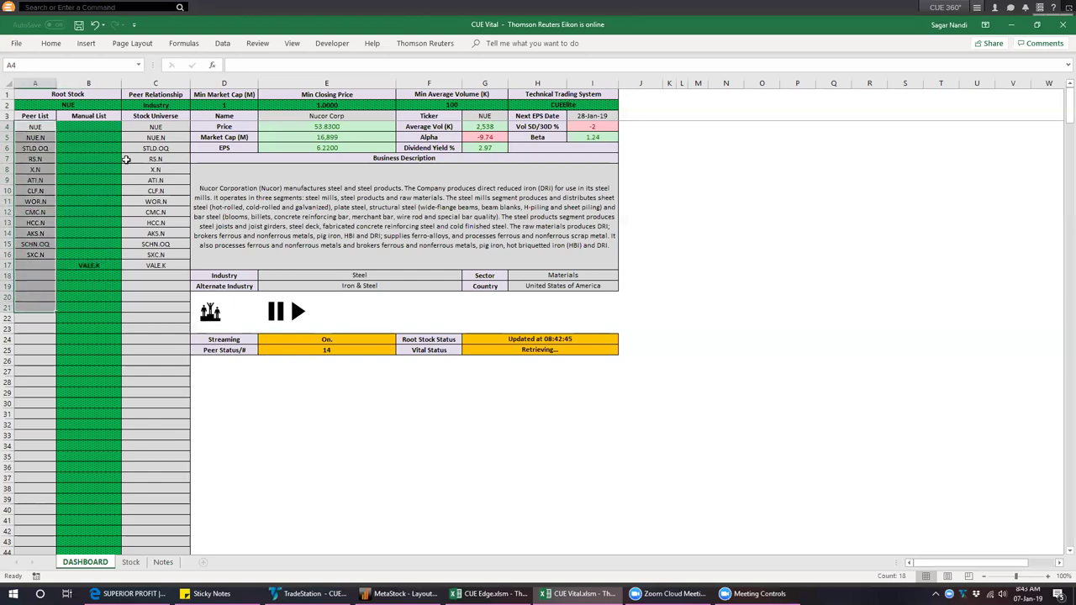
pyautogui.click(156, 105)
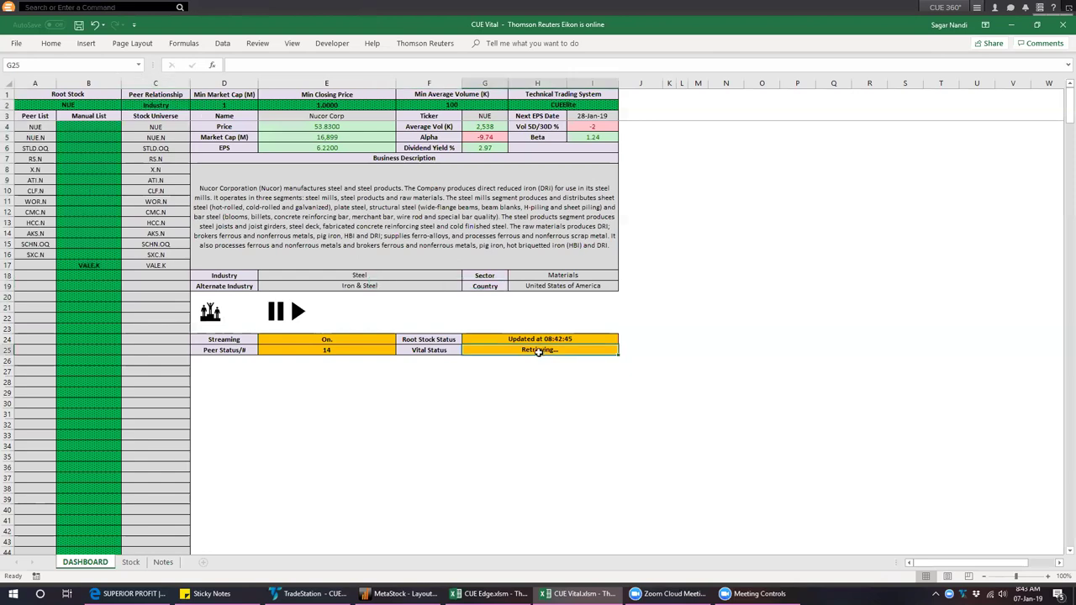
pyautogui.click(92, 268)
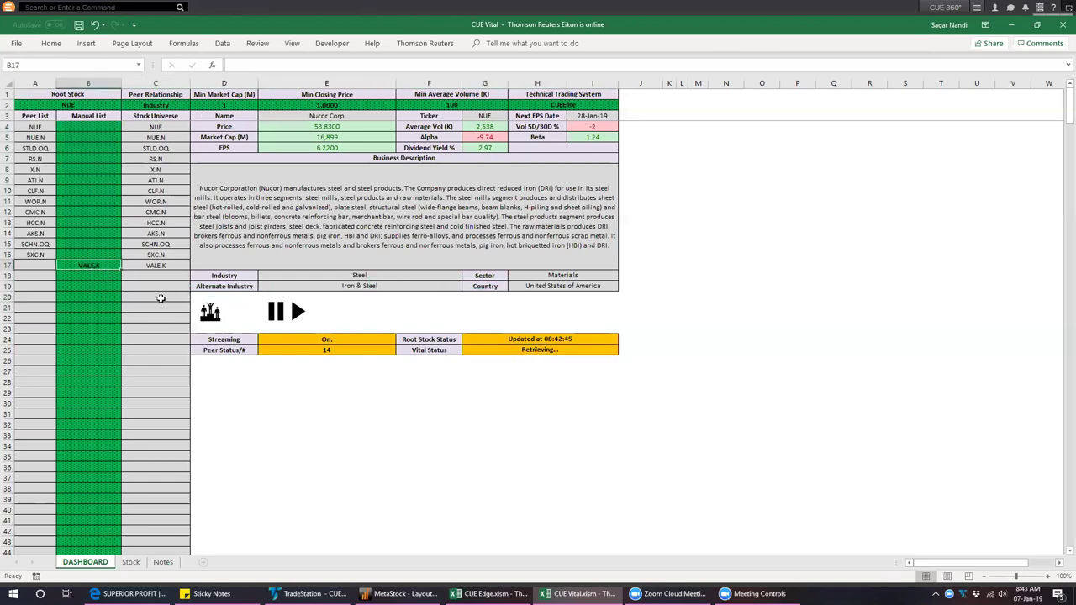
# - Check the manual list from row 17 and the Vital status, and look up VALE.K in the Eikon search
pyautogui.moveTo(95, 269); pyautogui.dragTo(109, 353)
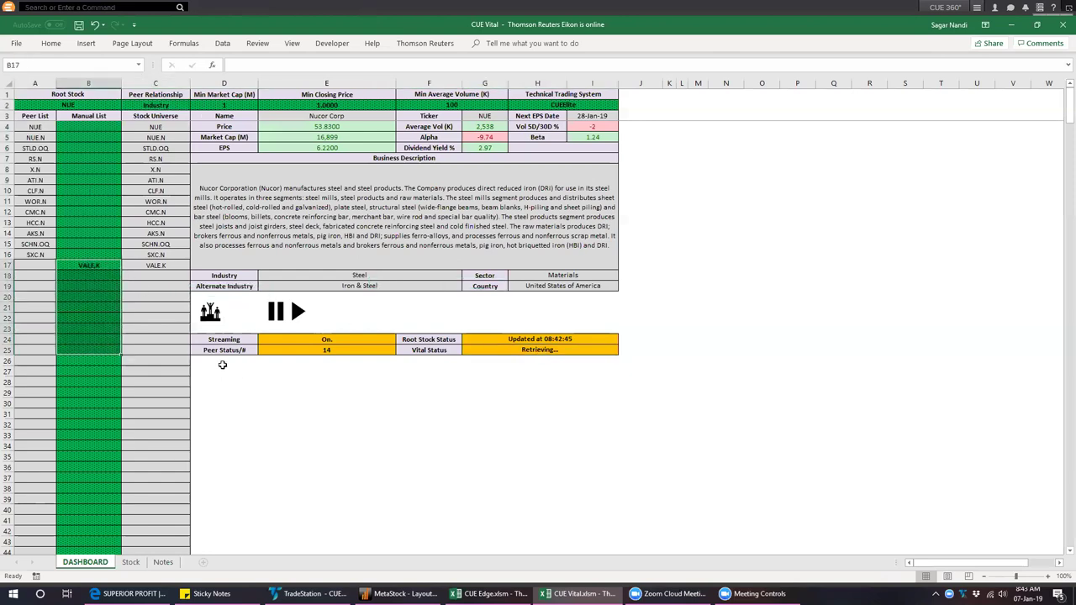
pyautogui.click(536, 352)
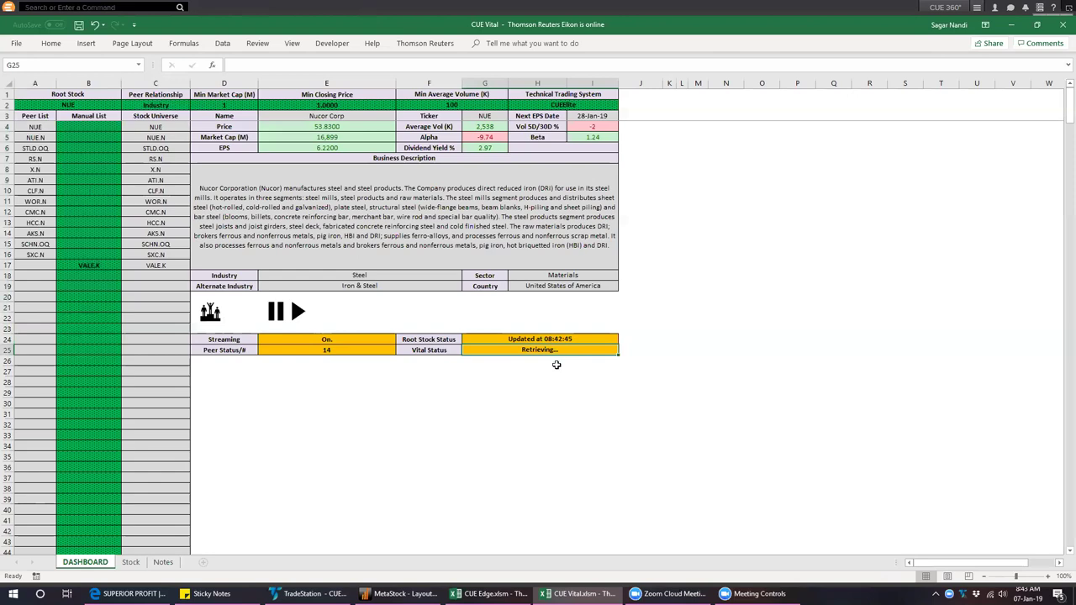
pyautogui.click(100, 268)
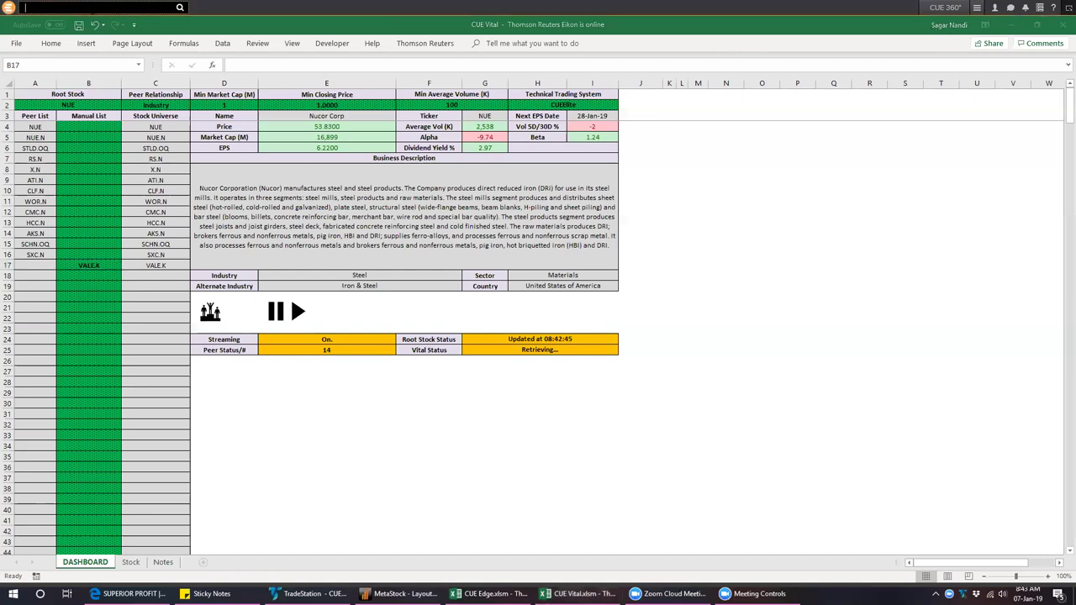
pyautogui.write('VALE.K')
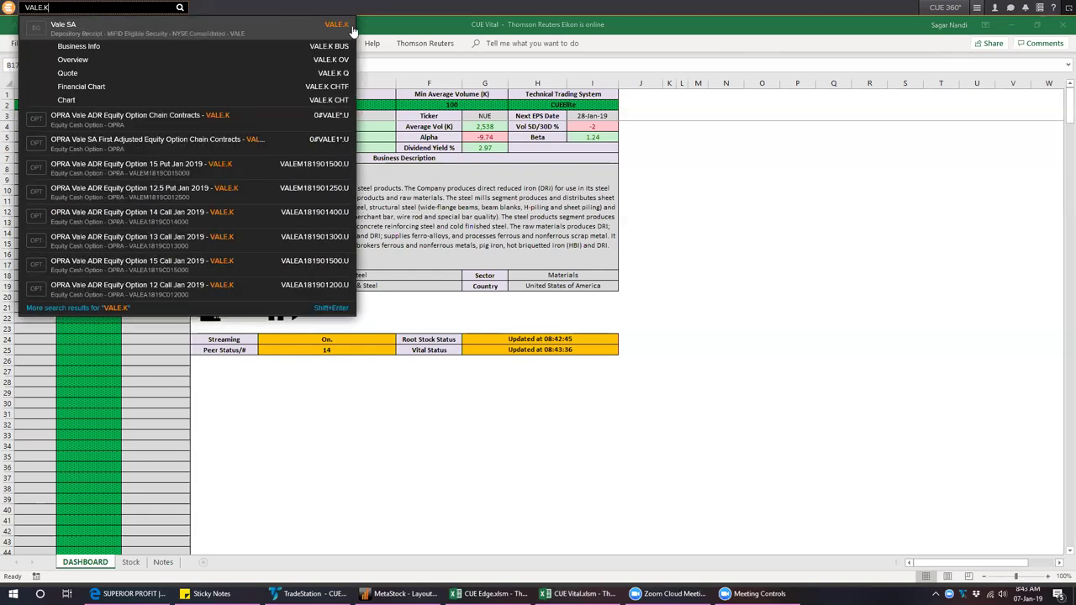
pyautogui.press('Escape')
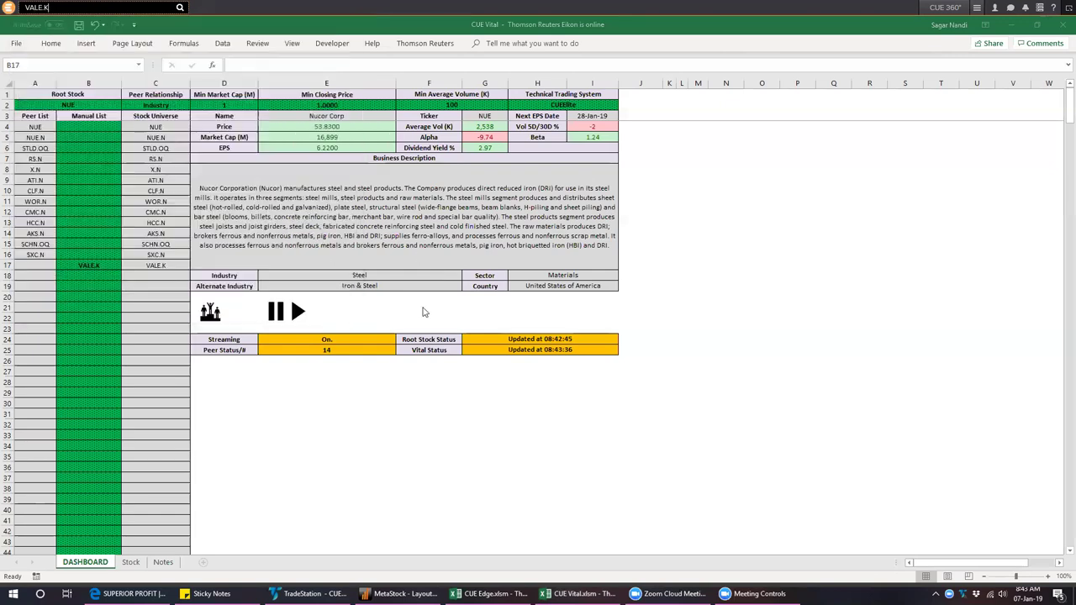
# - Open the stock comparison for the peer list, and select the NUE, VALE.K and X.N rows together
pyautogui.click(211, 312)
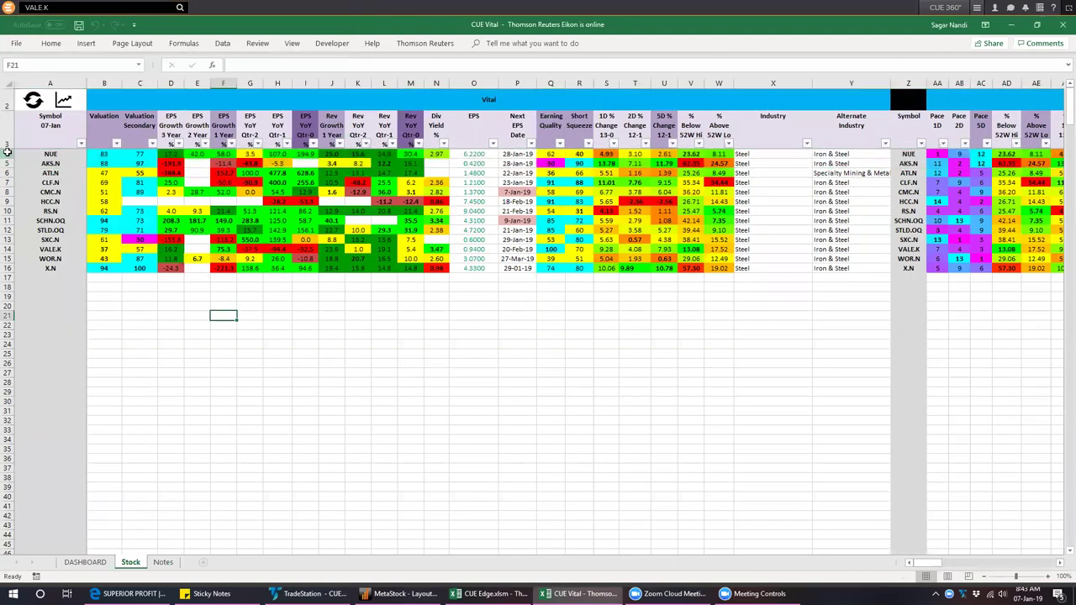
pyautogui.click(7, 248)
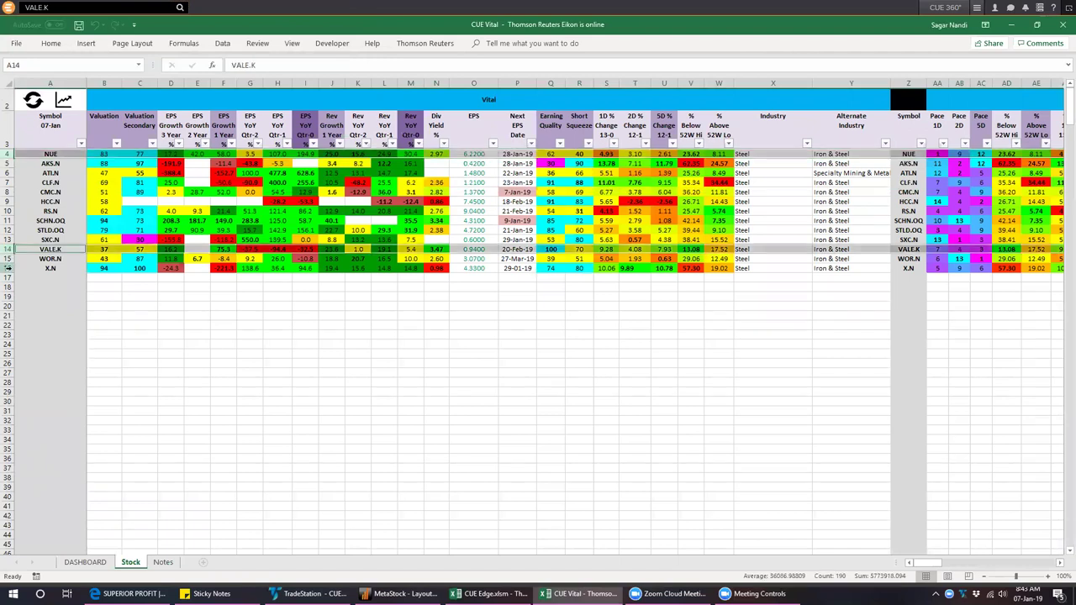
pyautogui.click(8, 267)
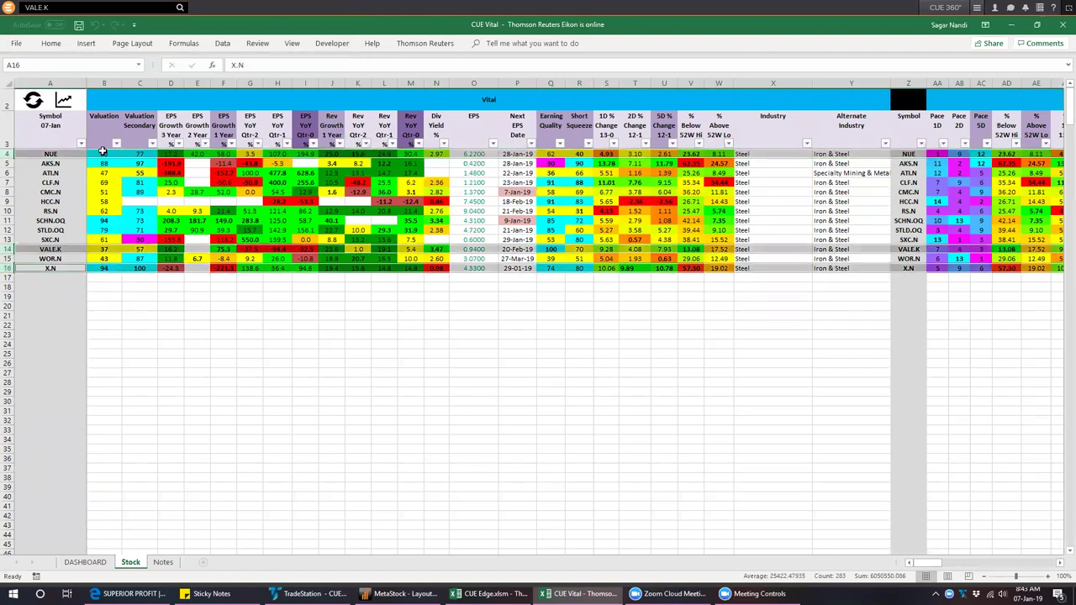
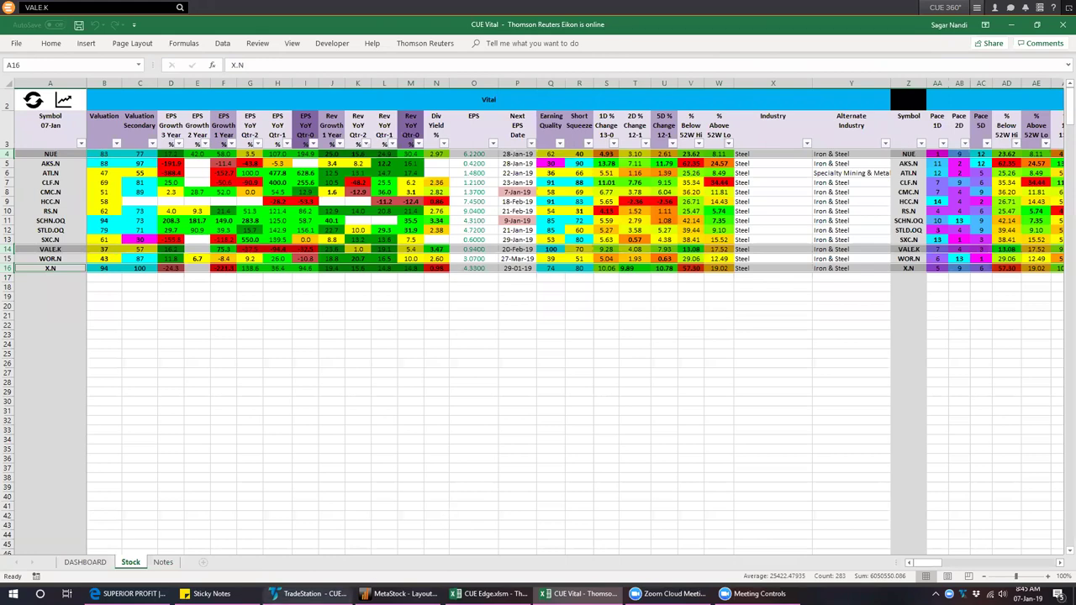
# - Switch to TradeStation and set the ATVI and EA charts to the weekly interval, closing the window customization dialog without changes
pyautogui.moveTo(309, 593)
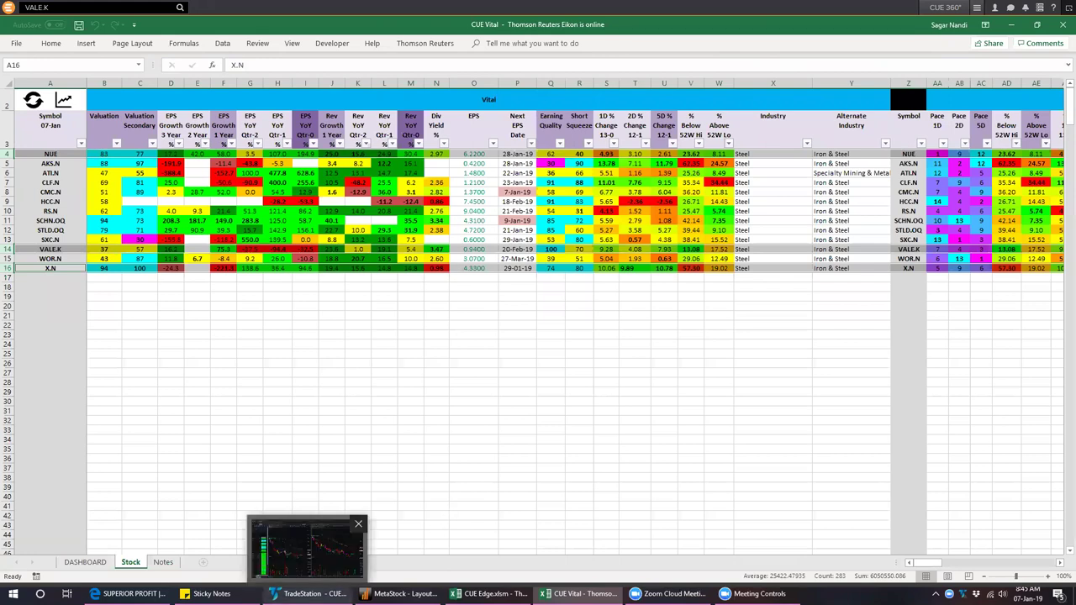
pyautogui.click(307, 546)
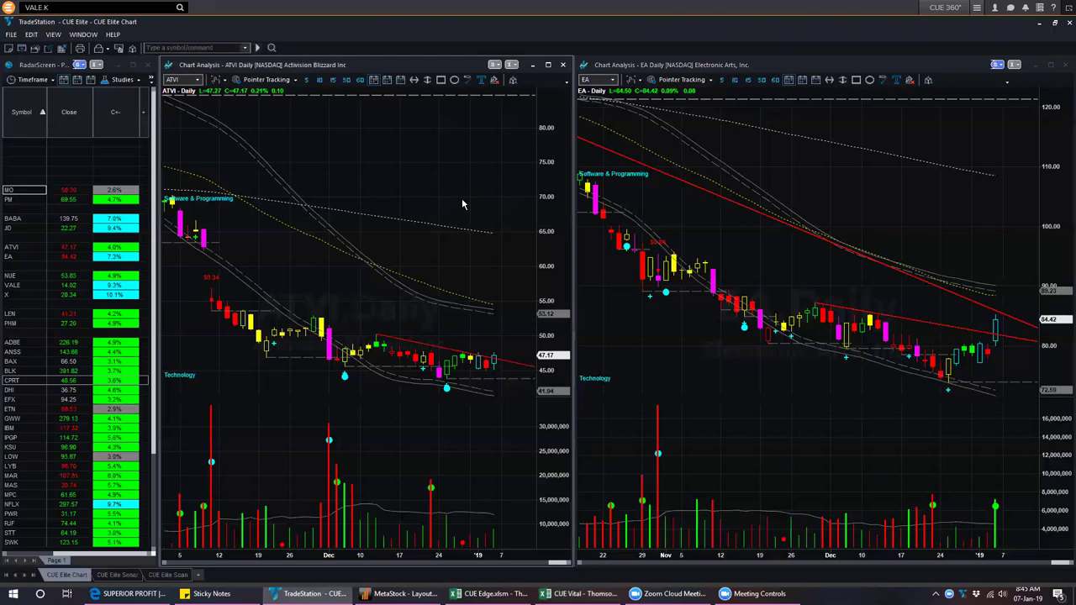
pyautogui.press('w')
pyautogui.press('Return')
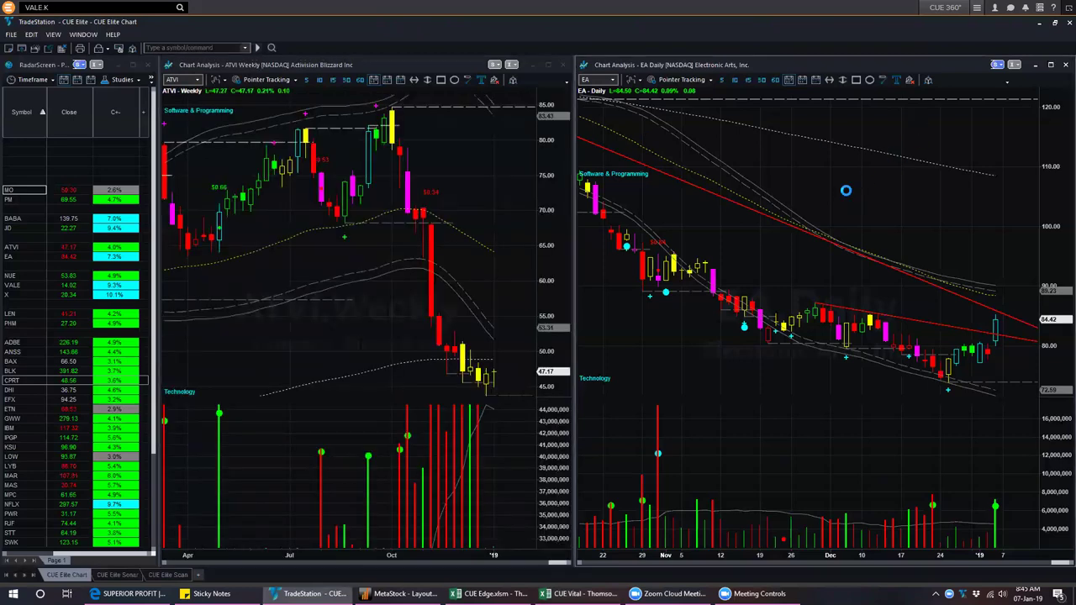
pyautogui.doubleClick(847, 193)
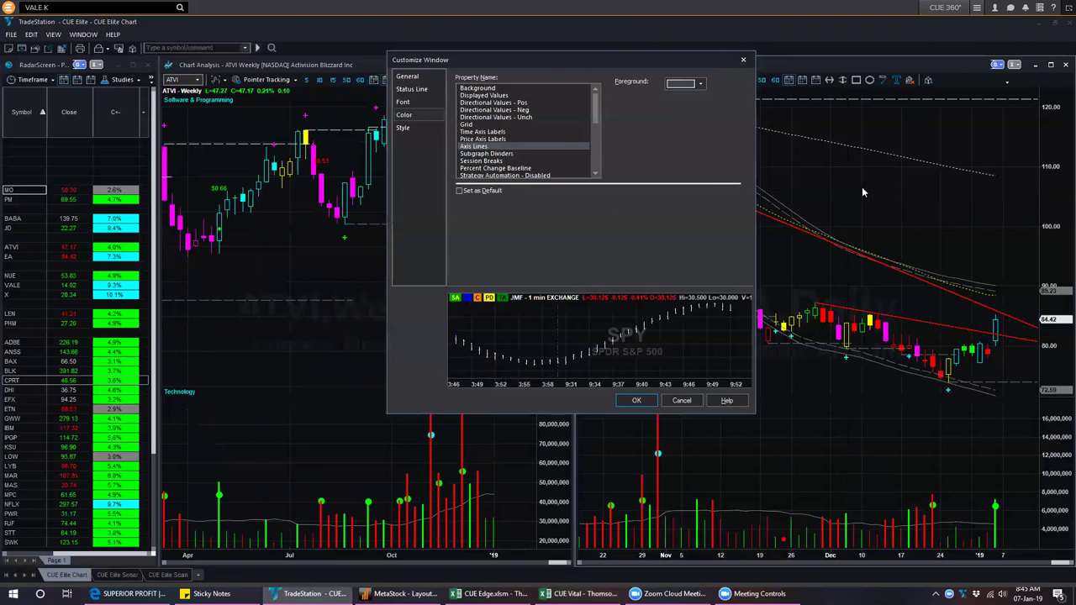
pyautogui.click(744, 60)
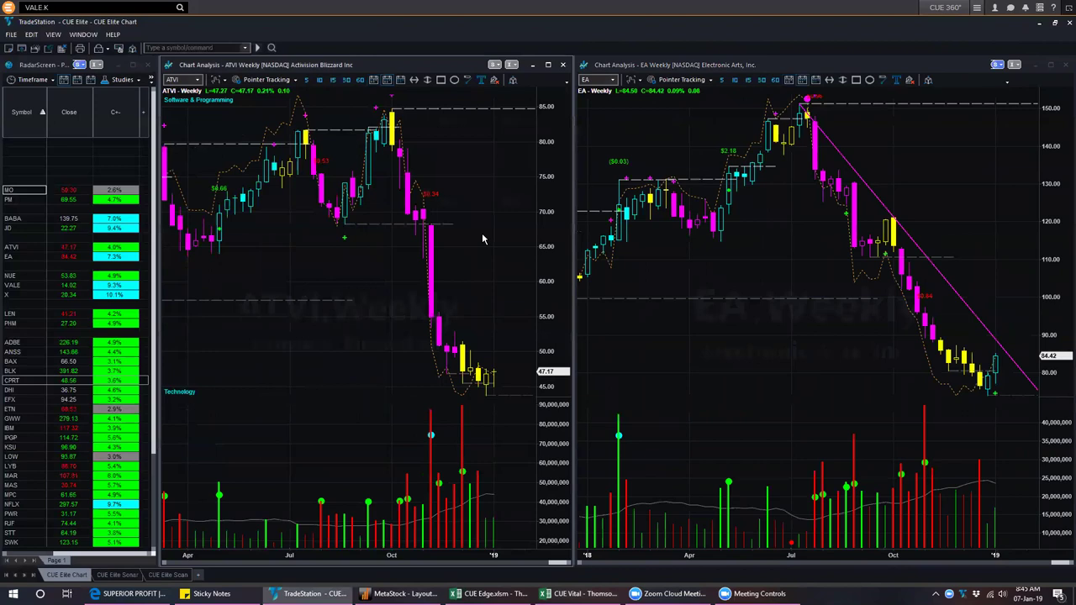
# - Load NUE in place of ATVI and X in place of EA on the two weekly charts
pyautogui.write('NUE')
pyautogui.press('Return')
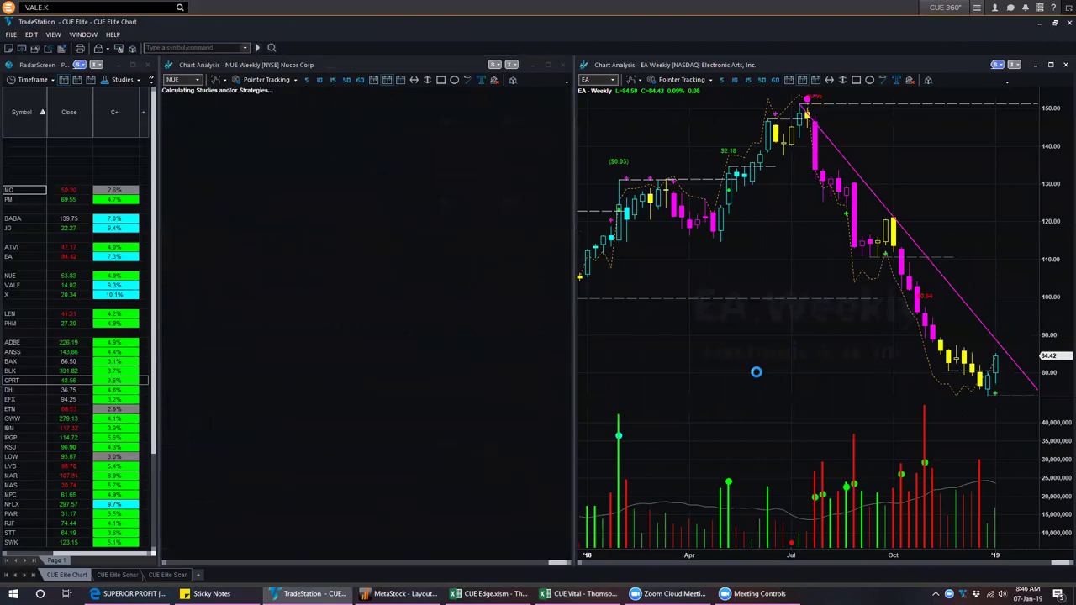
pyautogui.write('X')
pyautogui.press('Return')
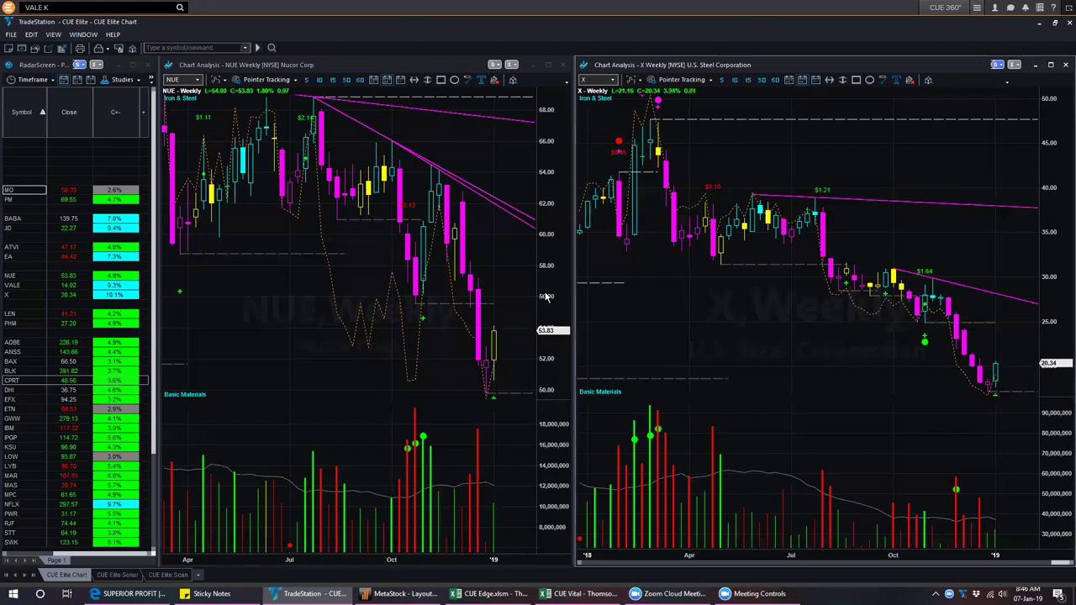
# - Set both the NUE and X charts to the daily interval to examine their recent price action
pyautogui.click(366, 243)
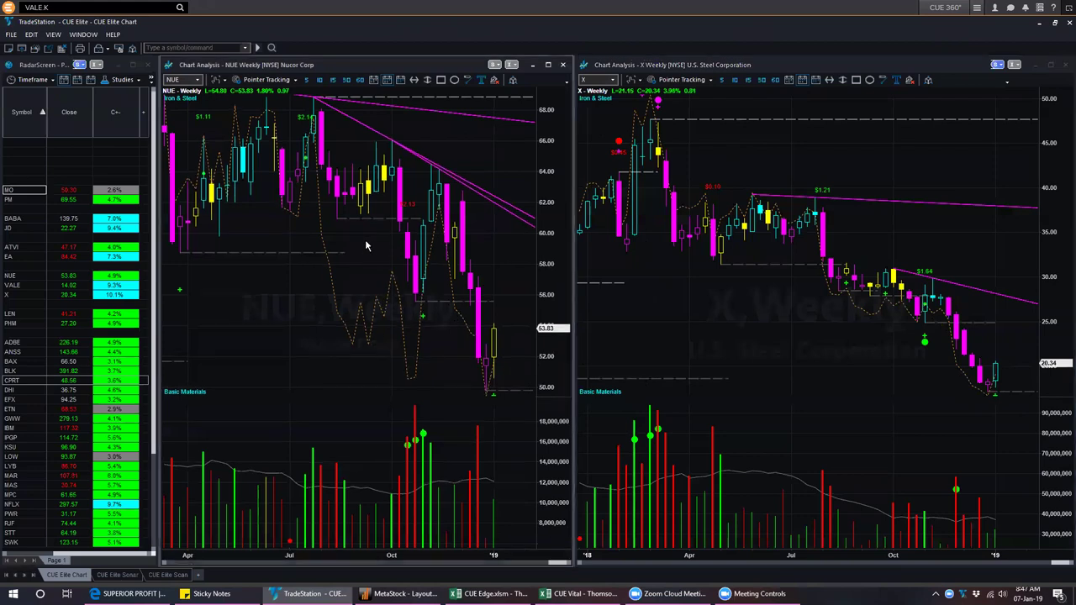
pyautogui.press('d')
pyautogui.press('Return')
pyautogui.click(665, 317)
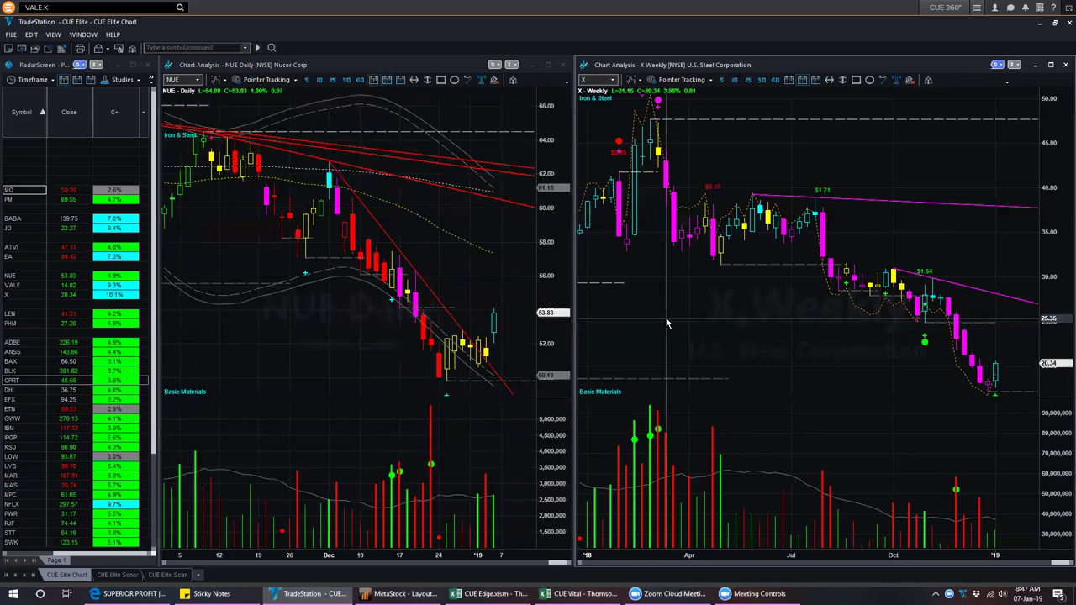
pyautogui.press('d')
pyautogui.press('Return')
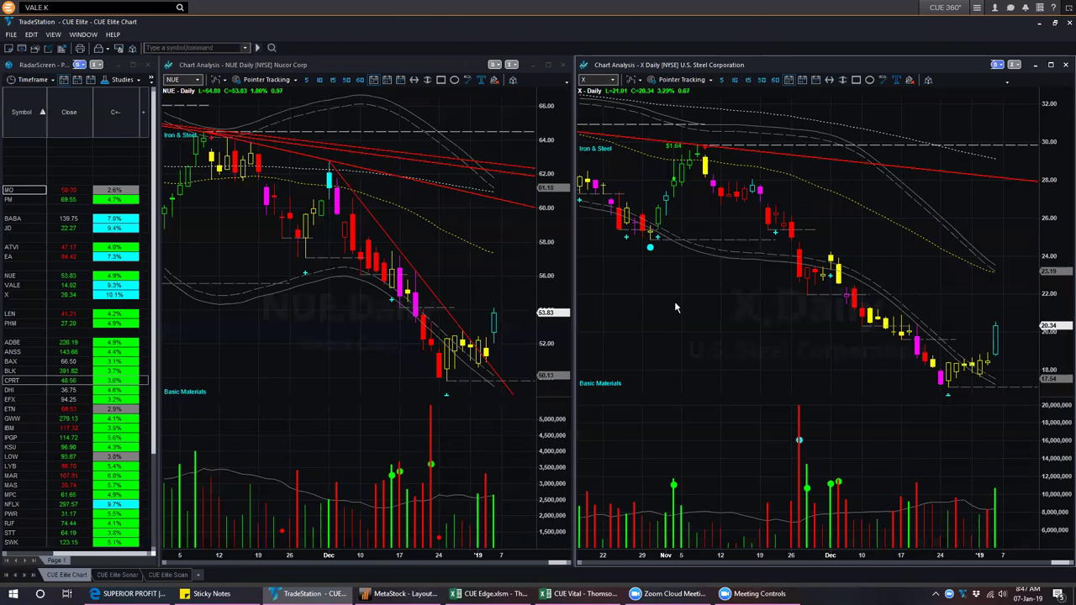
# - Return both charts to the weekly interval, and replace NUE with VALE
pyautogui.press('w')
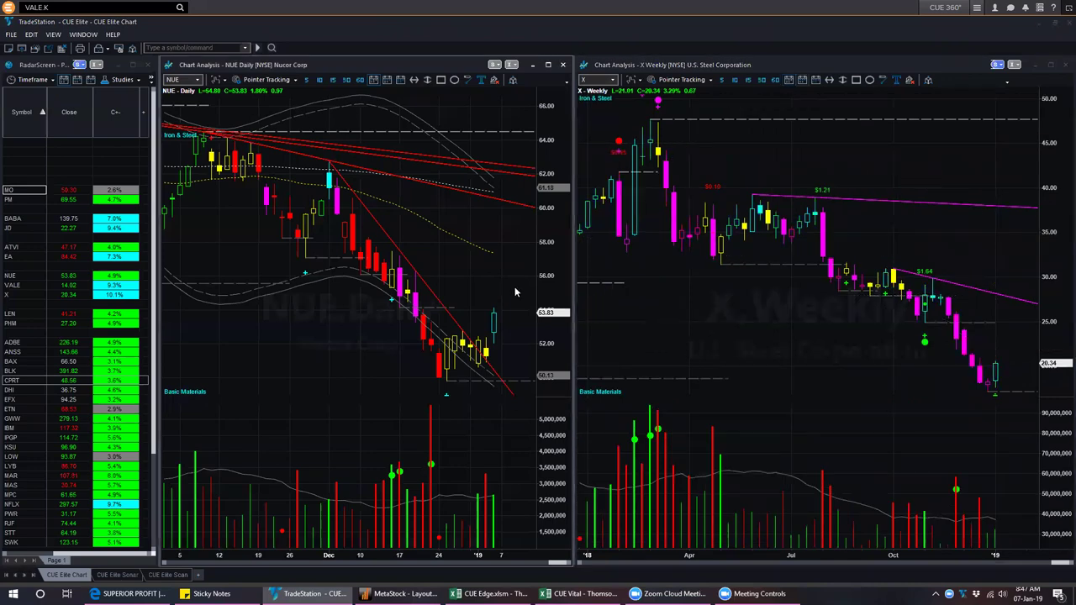
pyautogui.press('w')
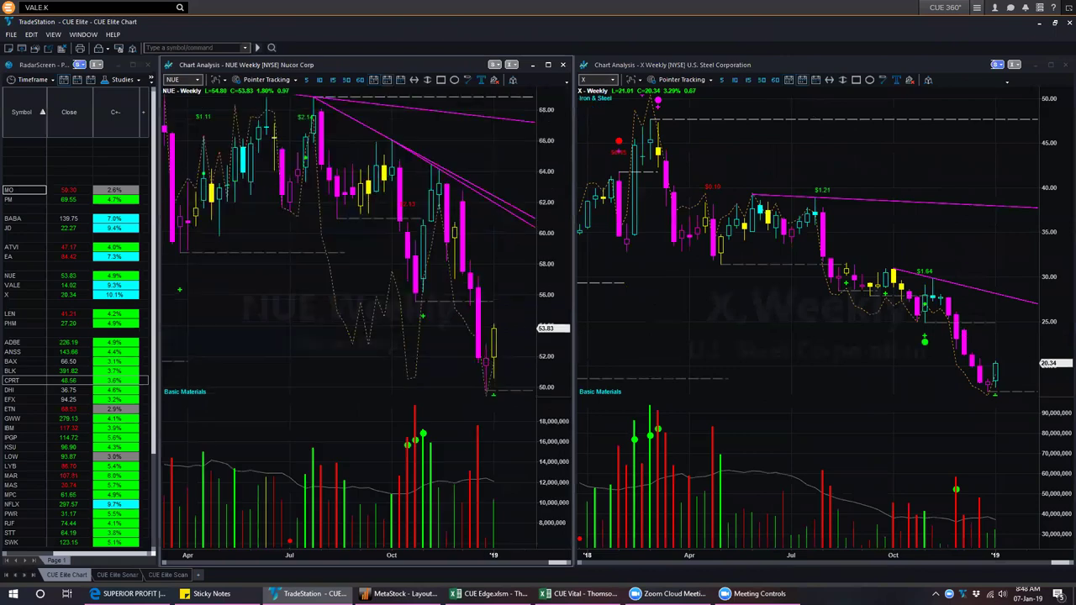
pyautogui.write('VALE')
pyautogui.press('Return')
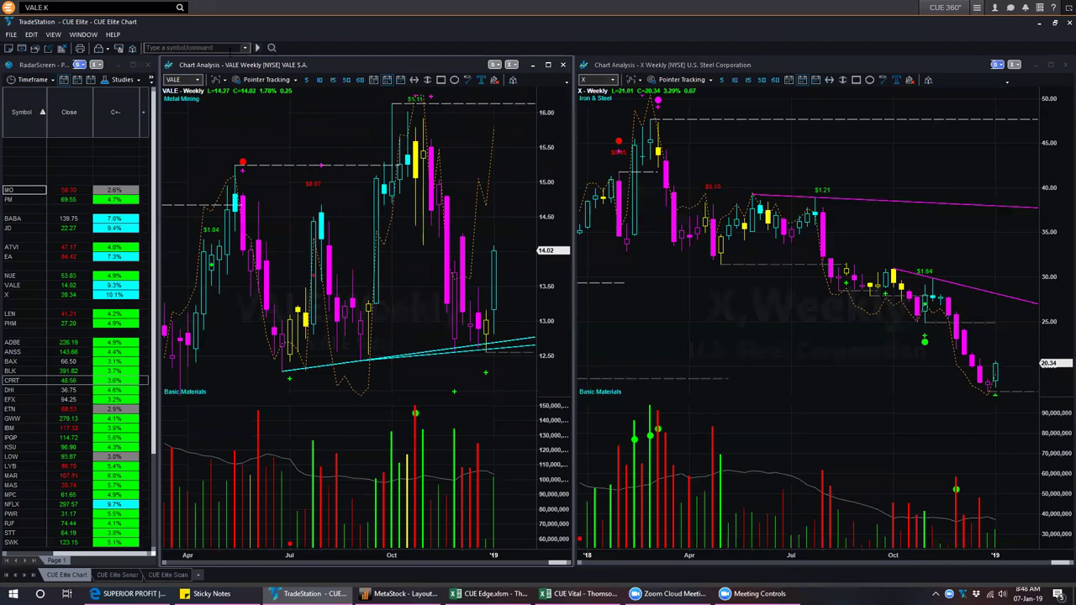
# - Mark VALE's rising support, lows, latest bar, upward path and horizontal resistance and X's downtrend with arrows, and clear the annotations
pyautogui.moveTo(309, 376); pyautogui.dragTo(536, 348)
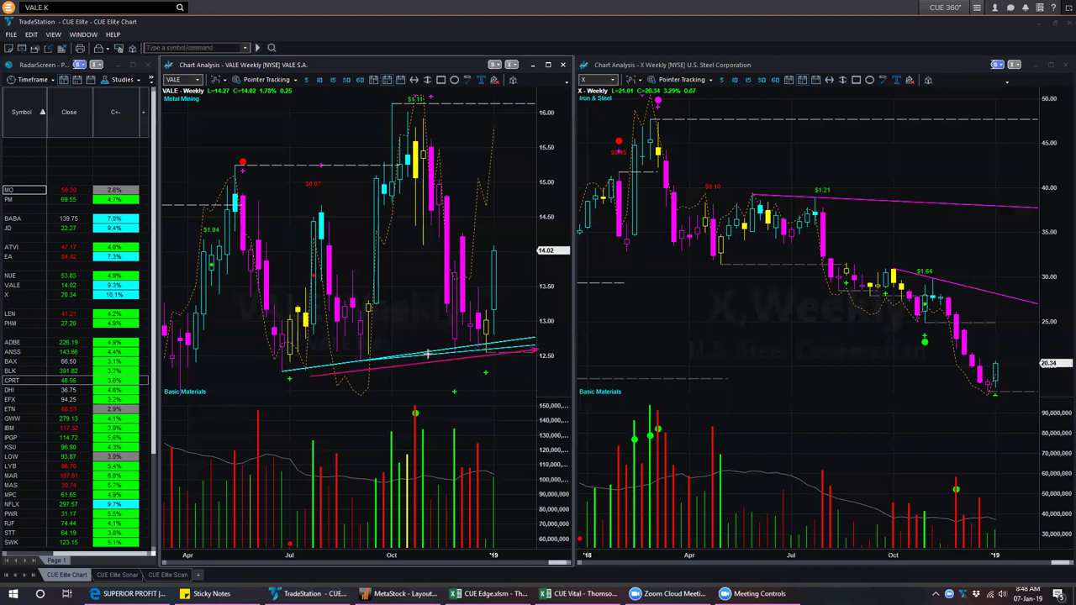
pyautogui.moveTo(425, 385)
pyautogui.mouseDown()
pyautogui.moveTo(477, 351)
pyautogui.moveTo(494, 360)
pyautogui.moveTo(468, 346)
pyautogui.mouseUp()
pyautogui.click(503, 296)
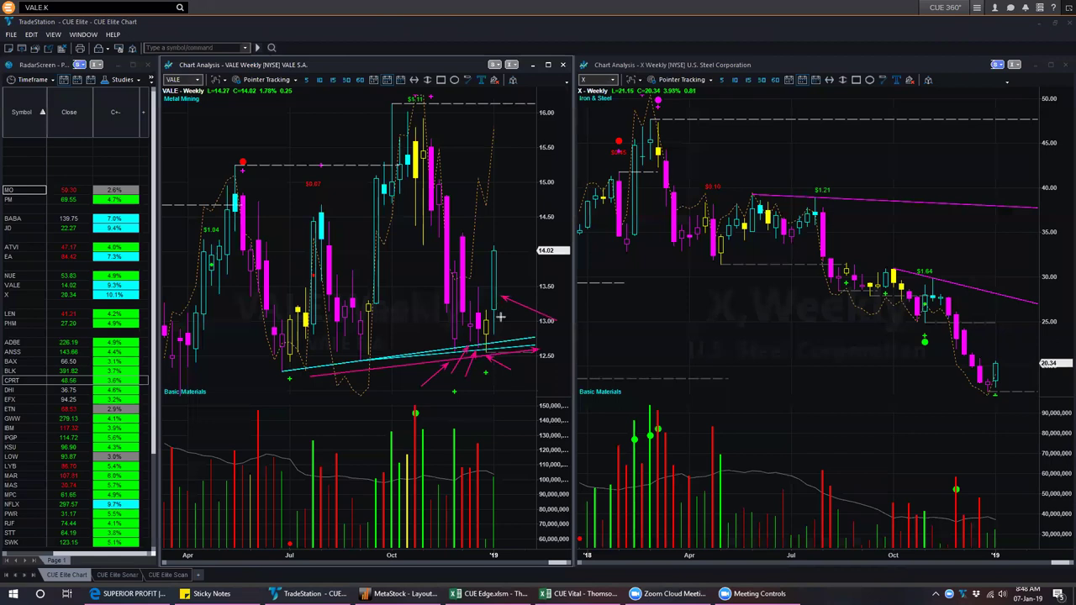
pyautogui.moveTo(478, 249); pyautogui.dragTo(504, 148)
pyautogui.moveTo(765, 201); pyautogui.dragTo(1032, 321)
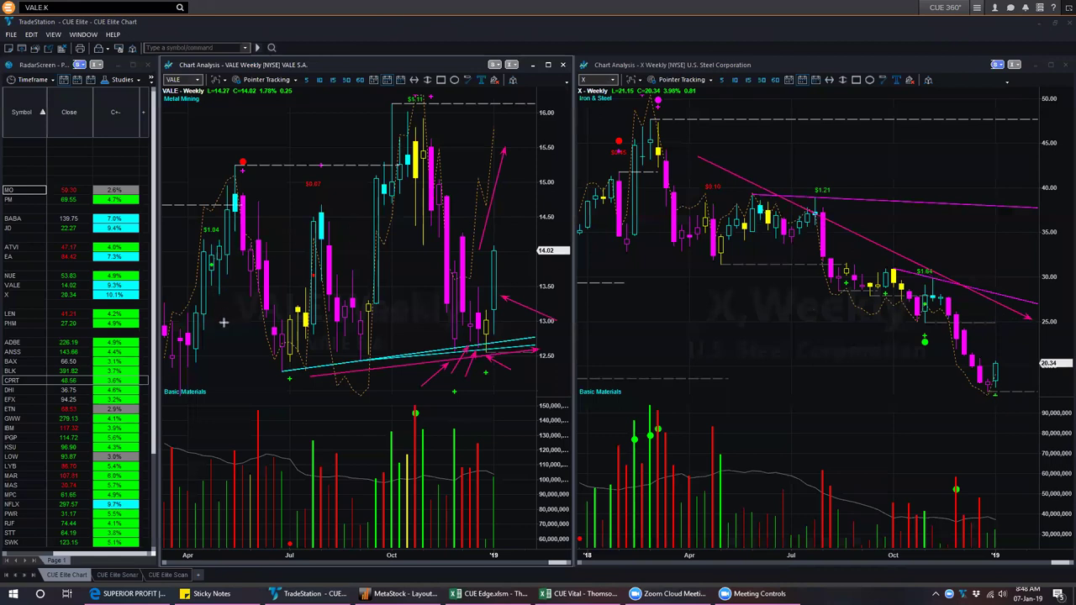
pyautogui.moveTo(202, 368); pyautogui.dragTo(516, 322)
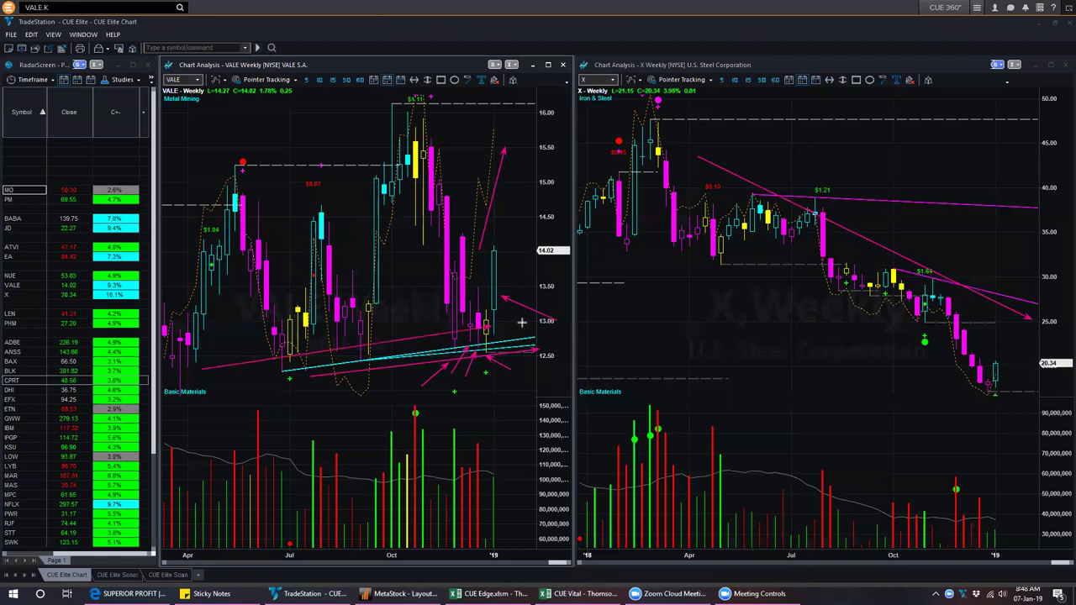
pyautogui.moveTo(242, 165); pyautogui.dragTo(548, 165)
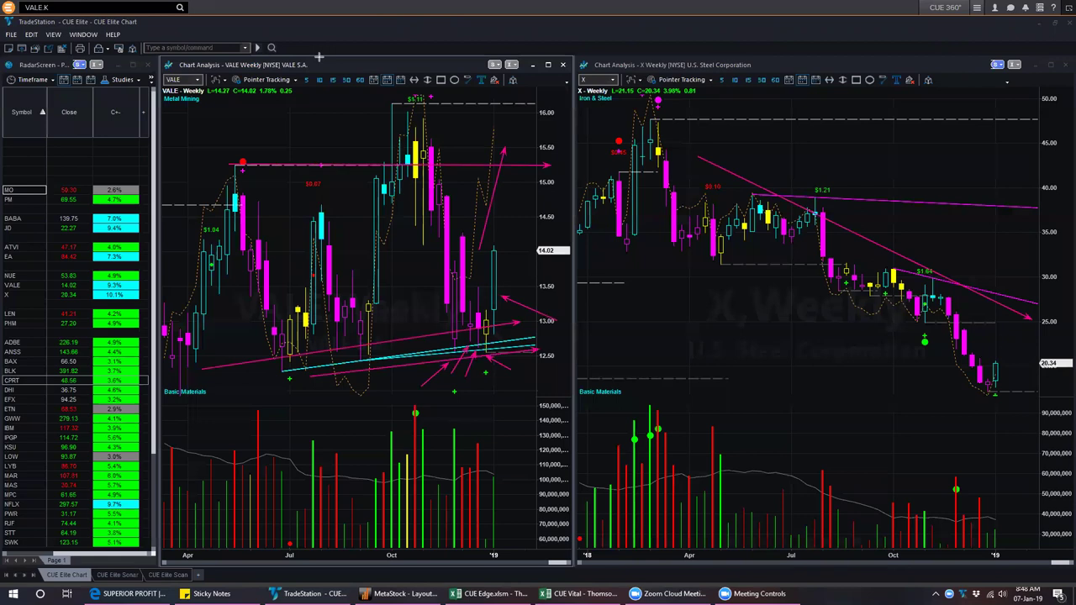
pyautogui.press('e')
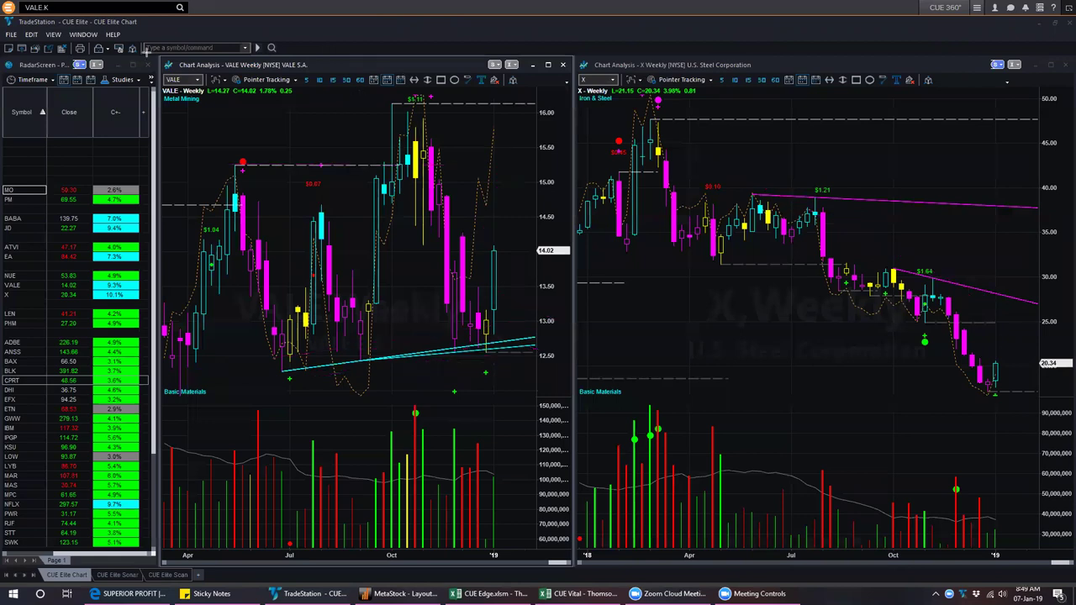
# - Extend the time span of the VALE and X weekly charts to examine their longer price history
pyautogui.click(230, 121)
pyautogui.scroll(-5, 230, 120)
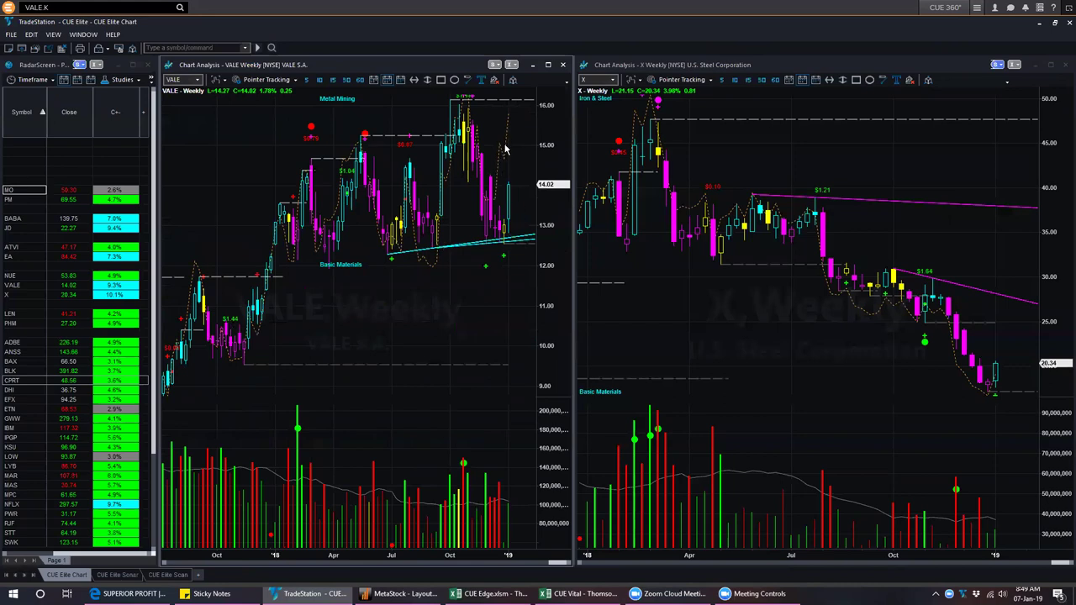
pyautogui.click(667, 287)
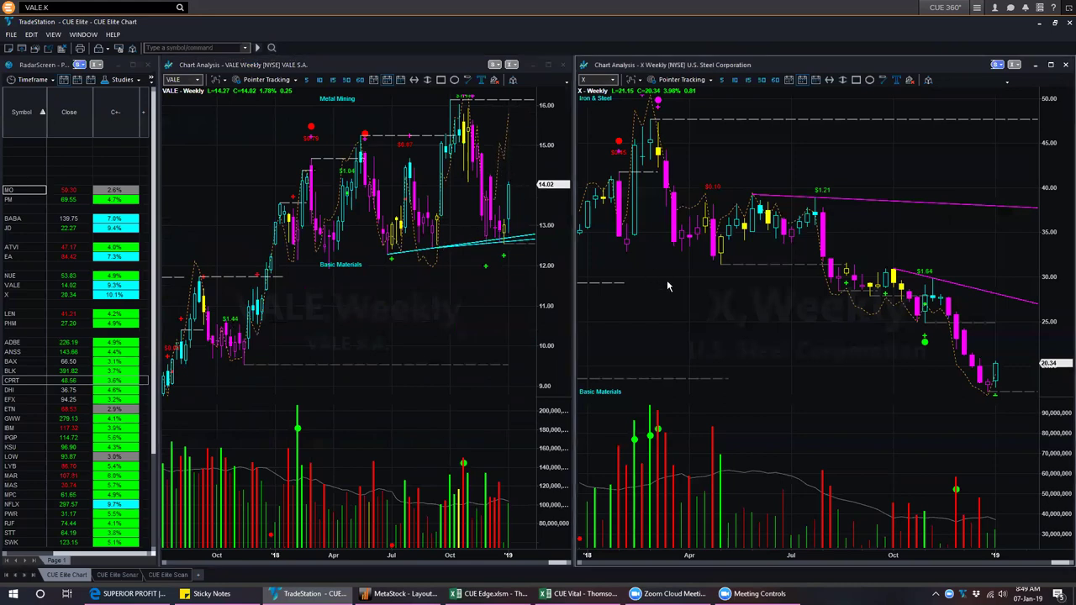
pyautogui.scroll(-5, 666, 286)
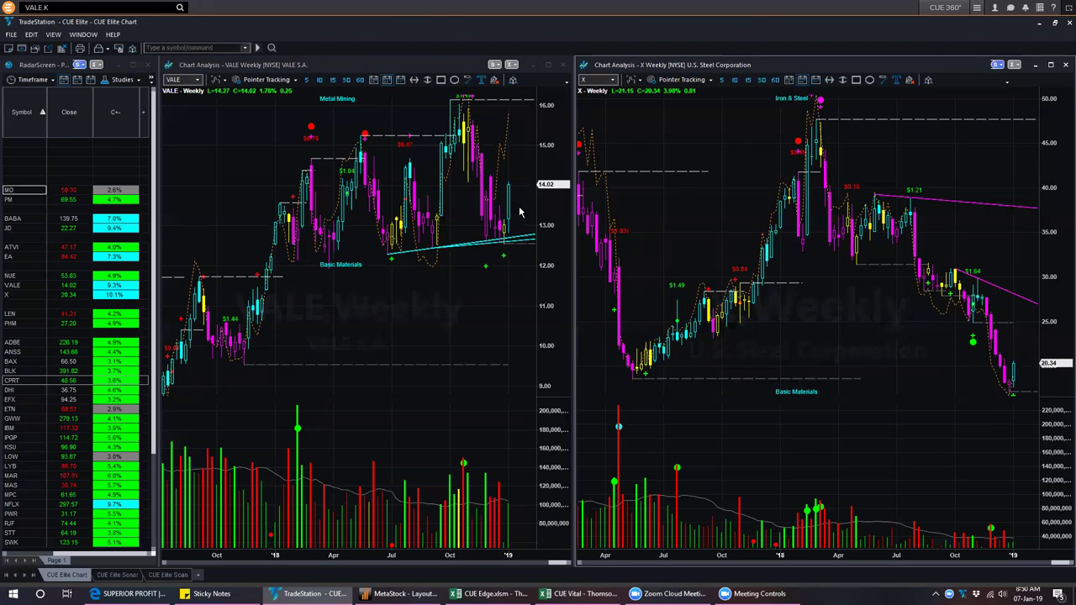
# - Set both the VALE and X charts to the daily interval
pyautogui.click(452, 307)
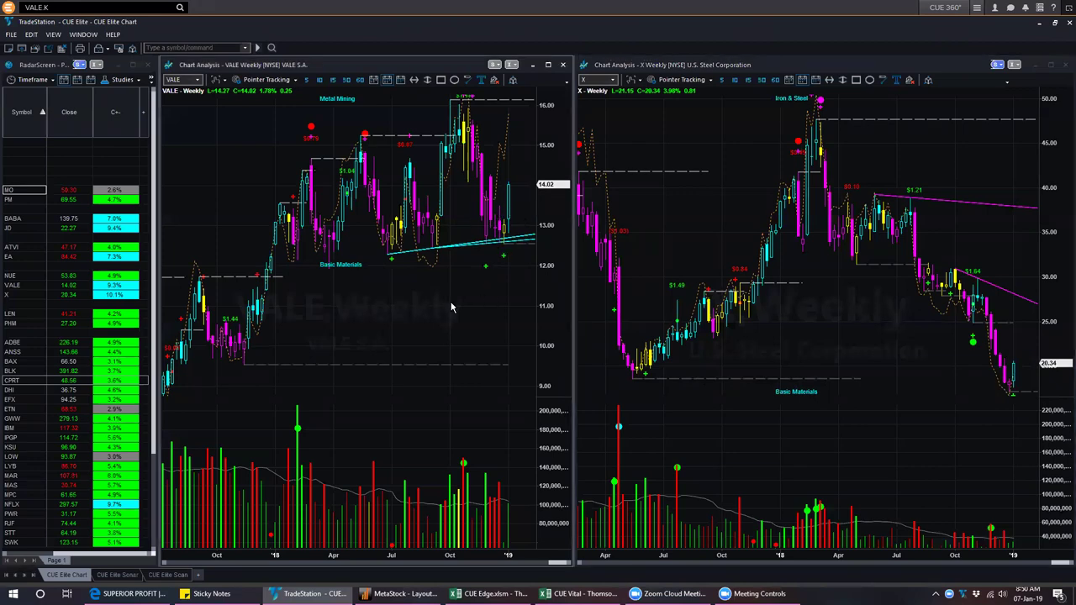
pyautogui.press('d')
pyautogui.press('Return')
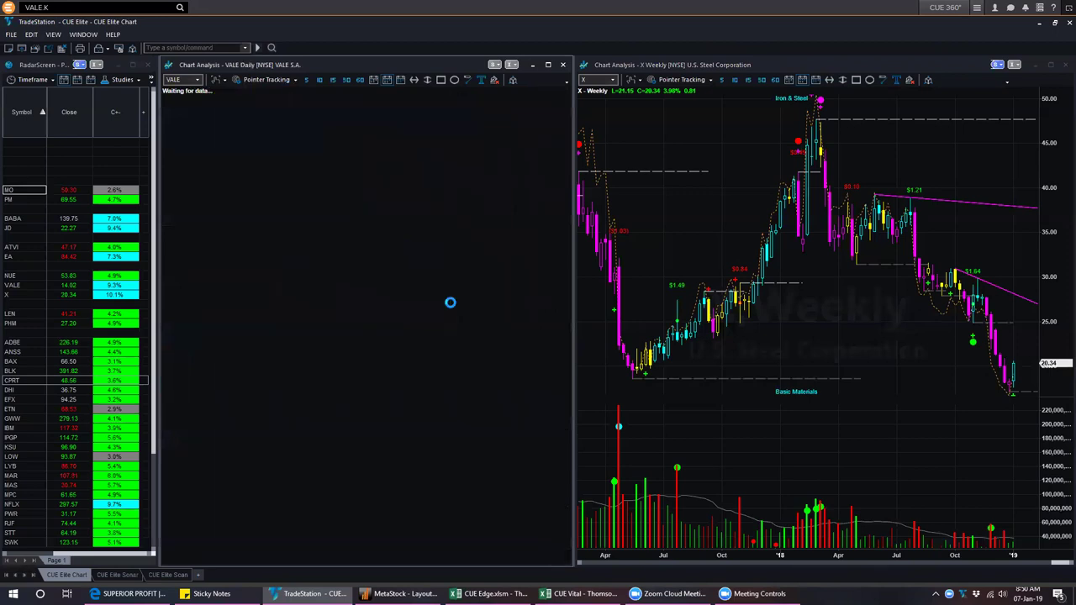
pyautogui.click(702, 229)
pyautogui.press('d')
pyautogui.press('Return')
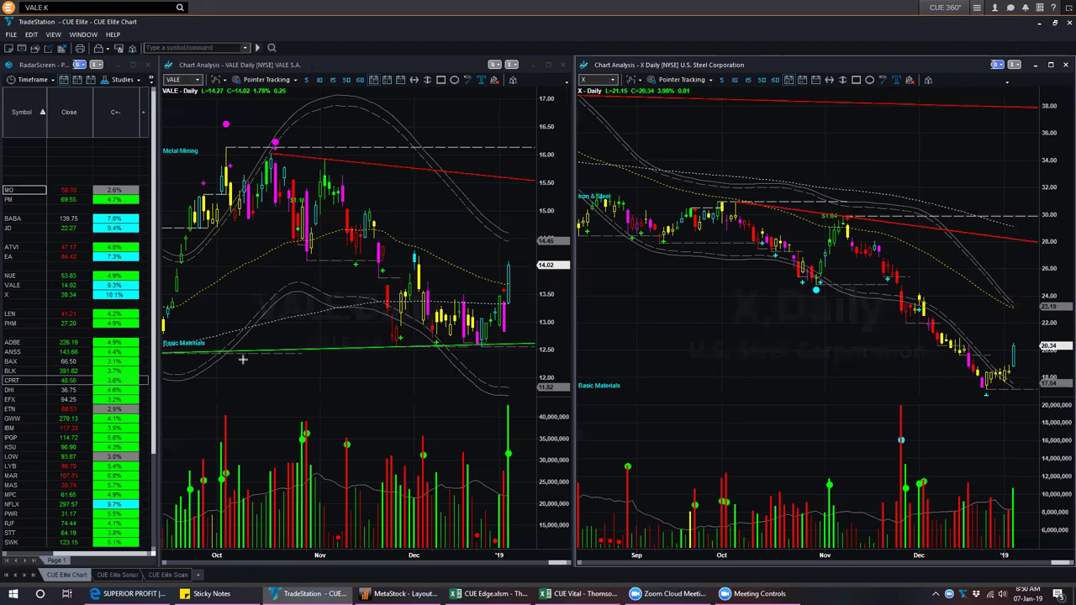
# - Mark VALE's horizontal support, lows, latest rally, prior decline and volume and X's latest volume with arrows, and clear the annotations
pyautogui.moveTo(542, 357); pyautogui.dragTo(250, 353)
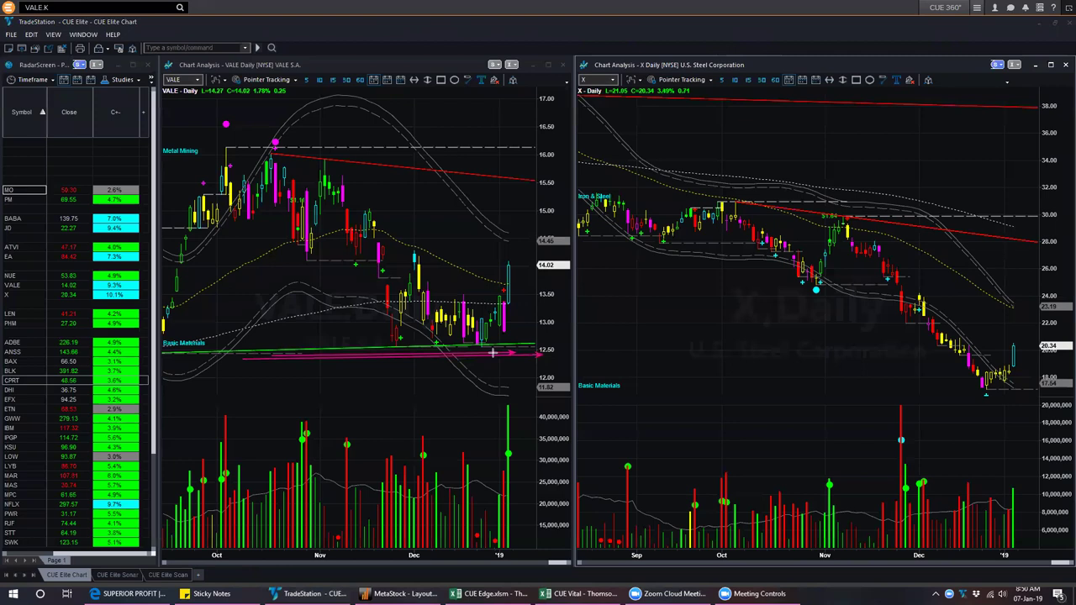
pyautogui.moveTo(389, 354)
pyautogui.mouseDown()
pyautogui.moveTo(478, 369)
pyautogui.moveTo(484, 359)
pyautogui.mouseUp()
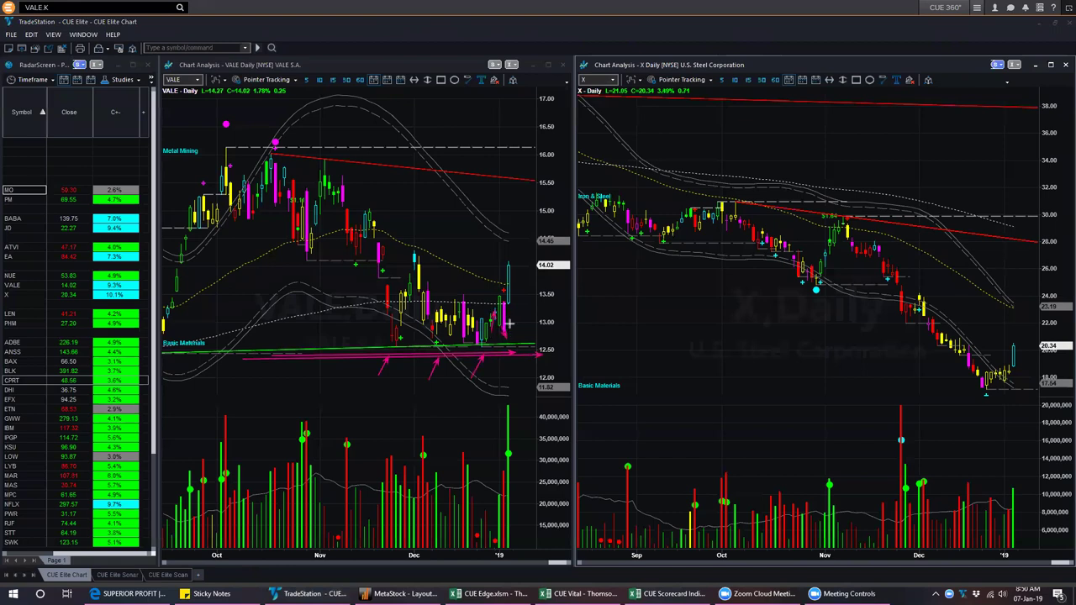
pyautogui.moveTo(506, 332); pyautogui.dragTo(517, 286)
pyautogui.moveTo(502, 305); pyautogui.dragTo(529, 302)
pyautogui.moveTo(319, 242); pyautogui.dragTo(487, 347)
pyautogui.moveTo(540, 272); pyautogui.dragTo(539, 277)
pyautogui.moveTo(467, 411); pyautogui.dragTo(507, 434)
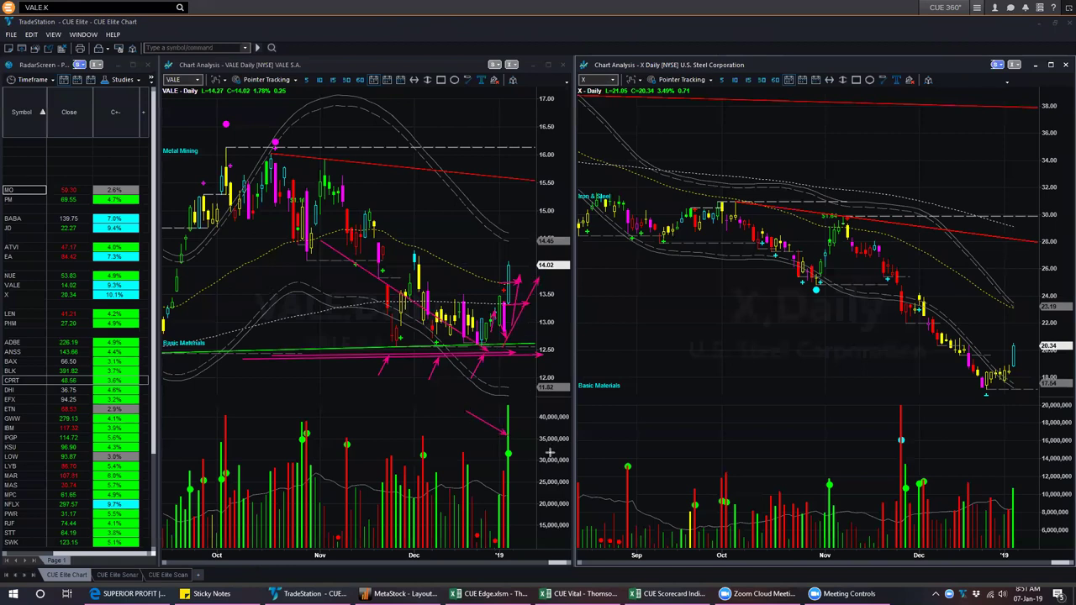
pyautogui.moveTo(1025, 432); pyautogui.dragTo(1014, 480)
pyautogui.click(135, 49)
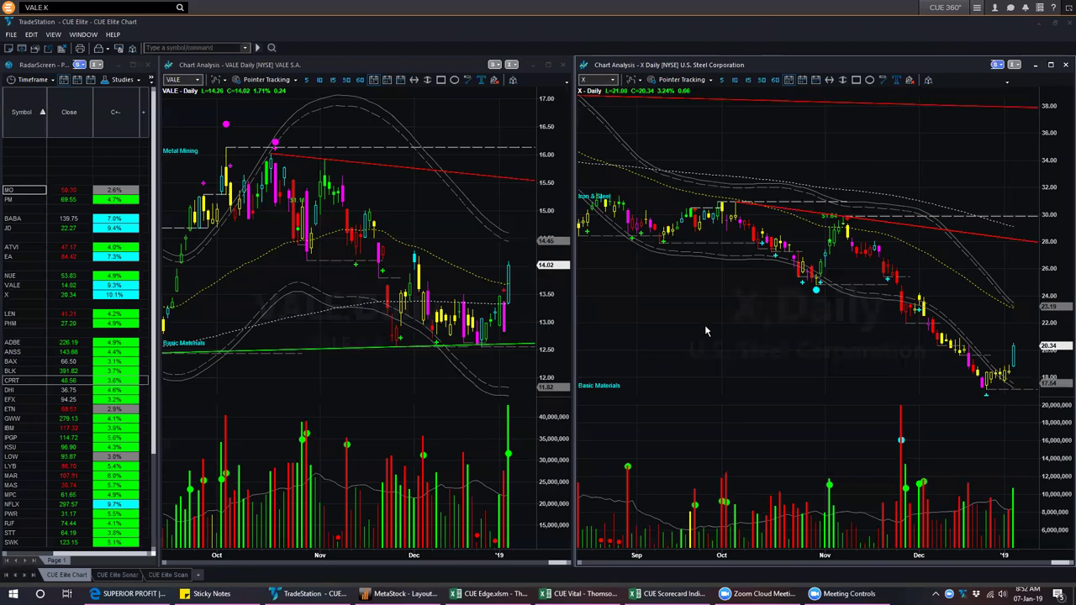
# - Review the meeting agenda in Sticky Notes, highlighting "PHM or LEN?", the daily-charts question and the tickers LKQ and RHI
pyautogui.click(210, 594)
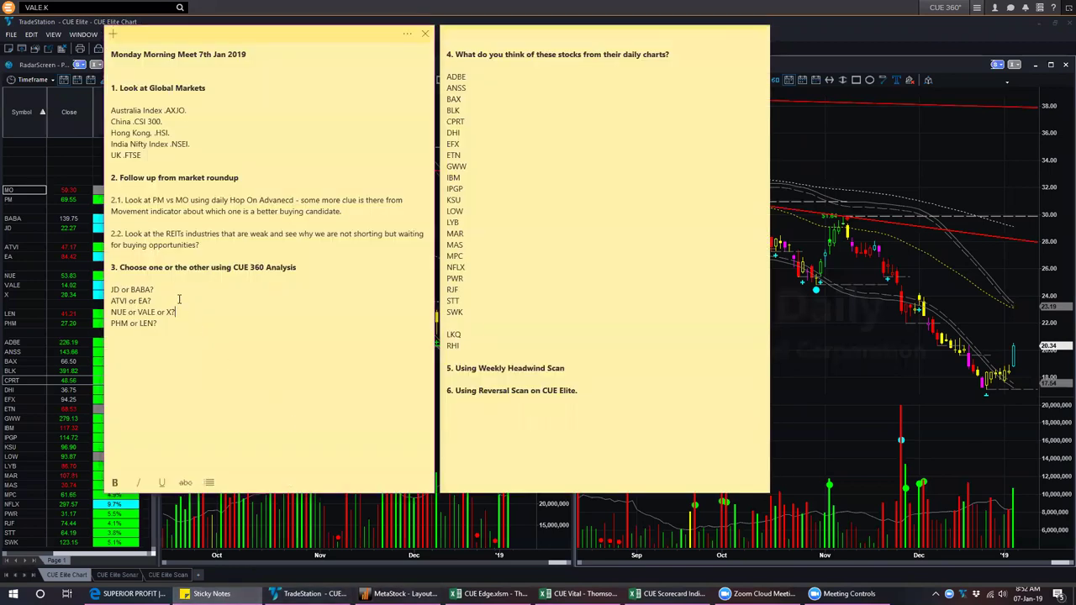
pyautogui.moveTo(168, 322); pyautogui.dragTo(105, 322)
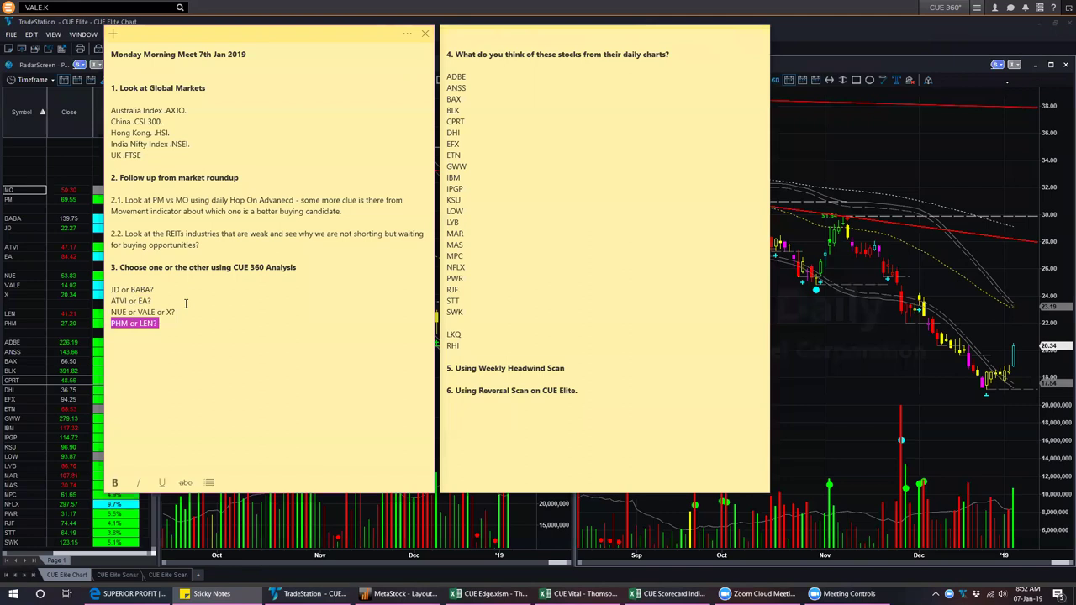
pyautogui.click(612, 114)
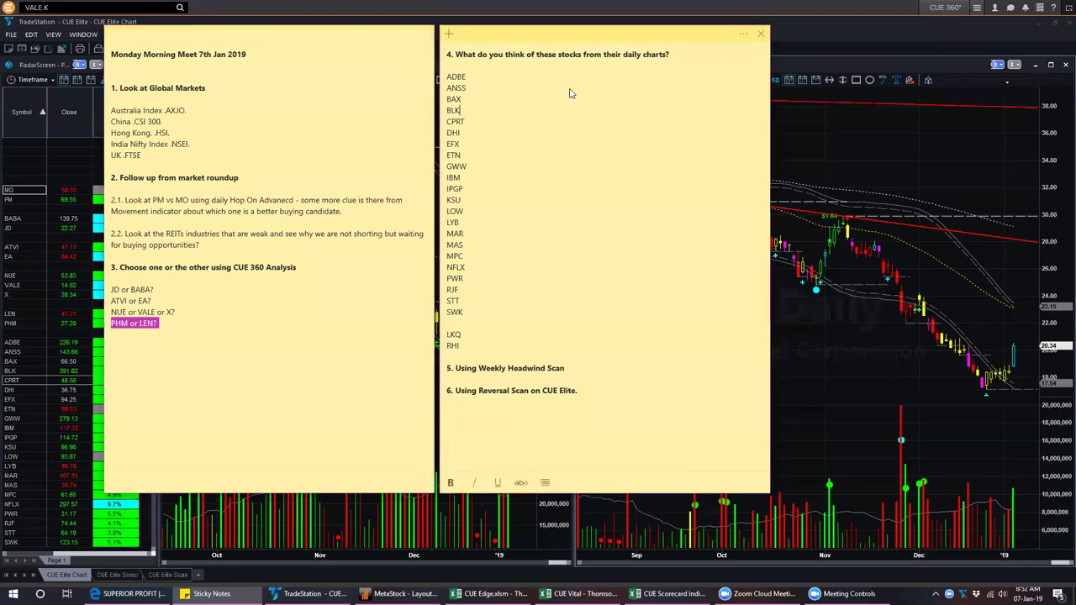
pyautogui.click(684, 57)
pyautogui.moveTo(683, 57); pyautogui.dragTo(476, 42)
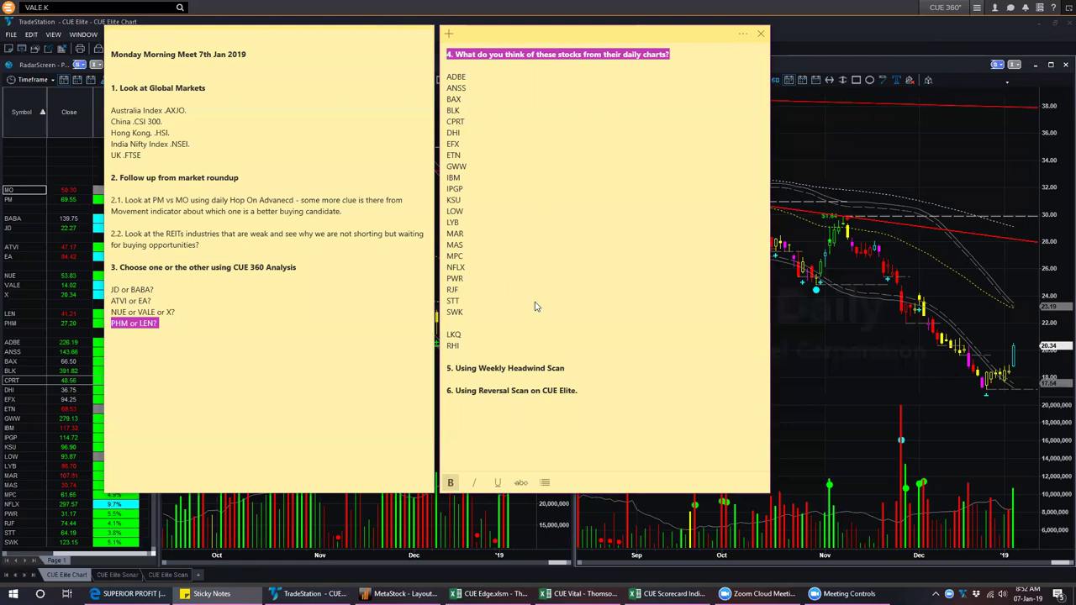
pyautogui.moveTo(469, 87); pyautogui.dragTo(446, 75)
pyautogui.moveTo(465, 351); pyautogui.dragTo(447, 333)
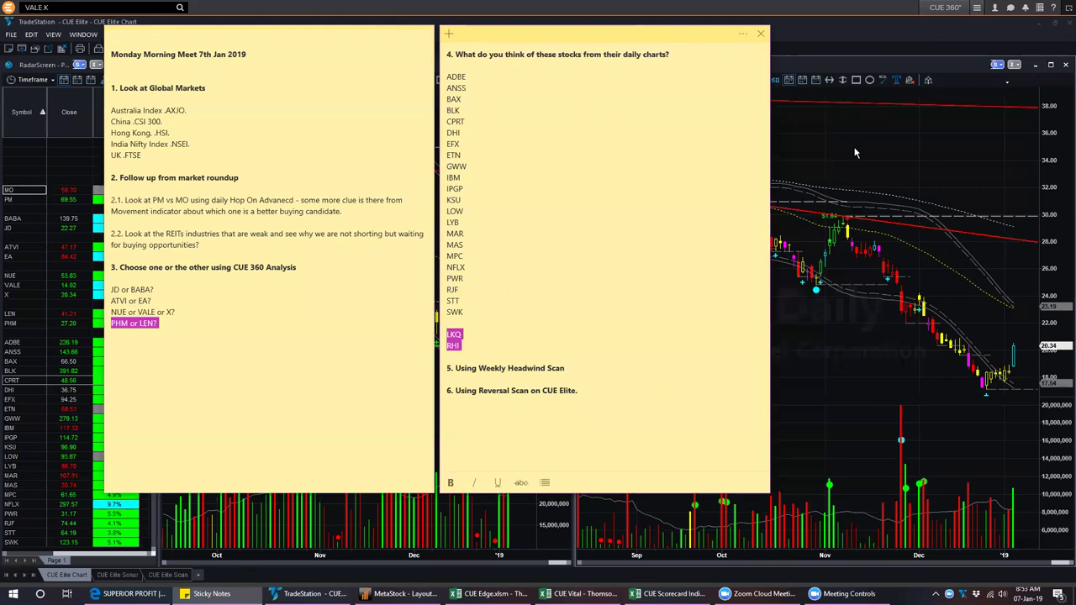
# - In TradeStation, set the VALE chart to weekly with the Blue Global Symbol Link, and widen the X daily chart across the workspace
pyautogui.hotkey('alt', 'Tab')
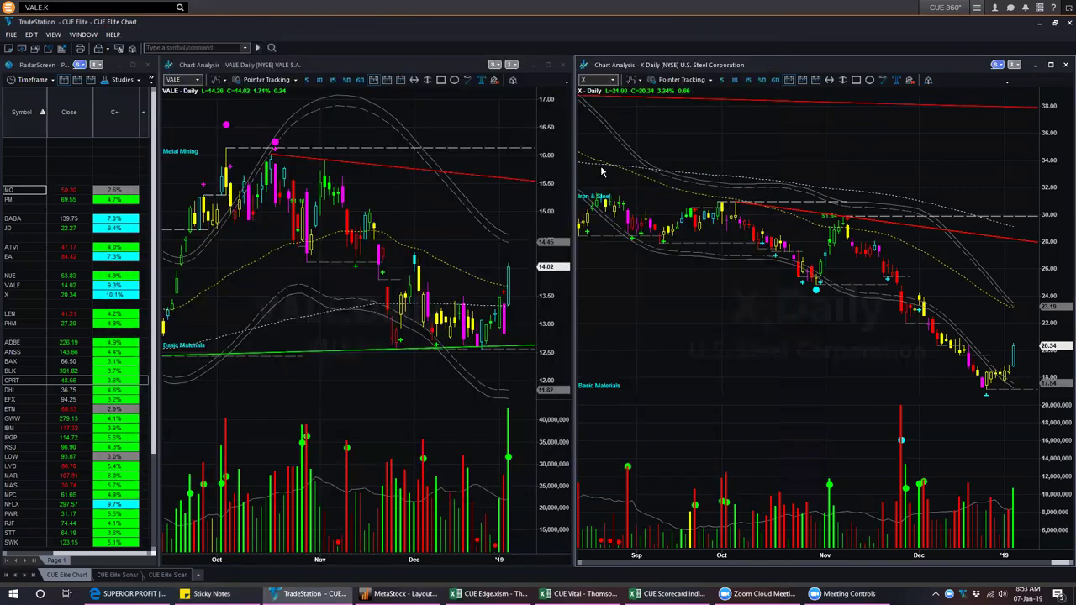
pyautogui.click(485, 118)
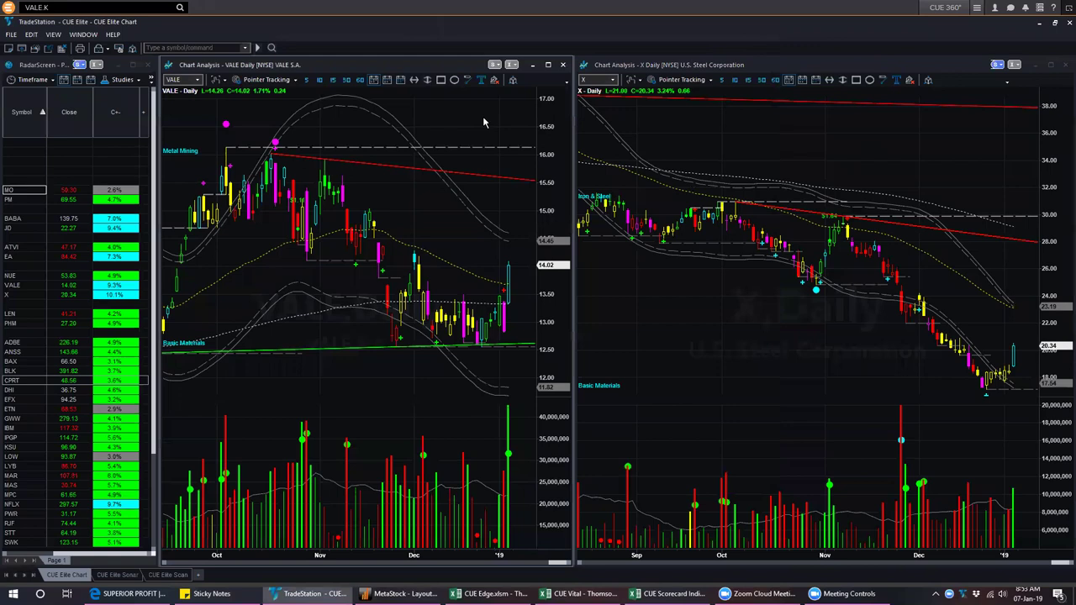
pyautogui.press('w')
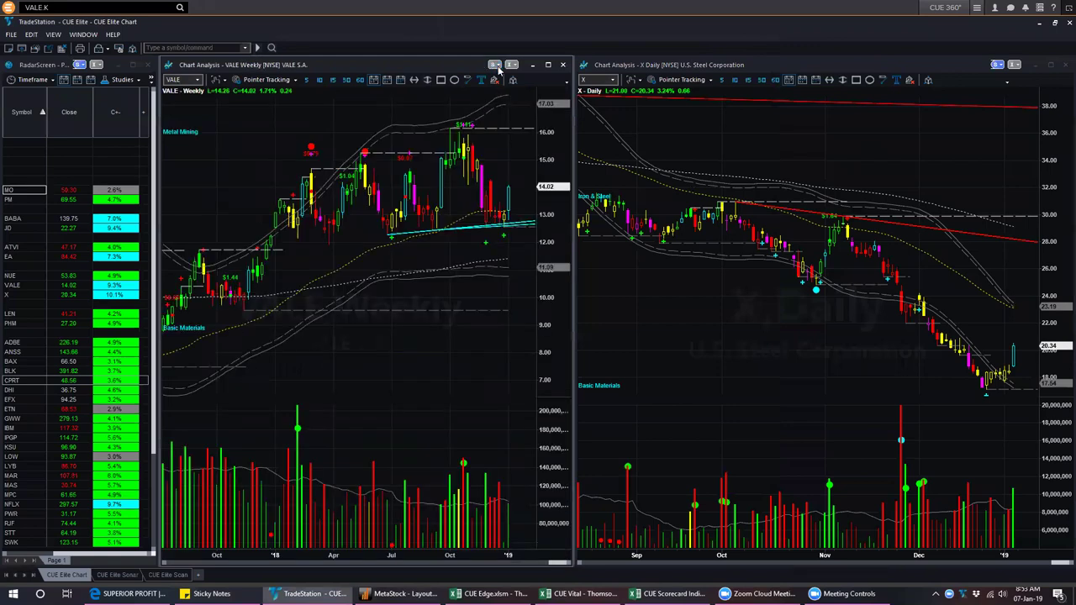
pyautogui.click(495, 65)
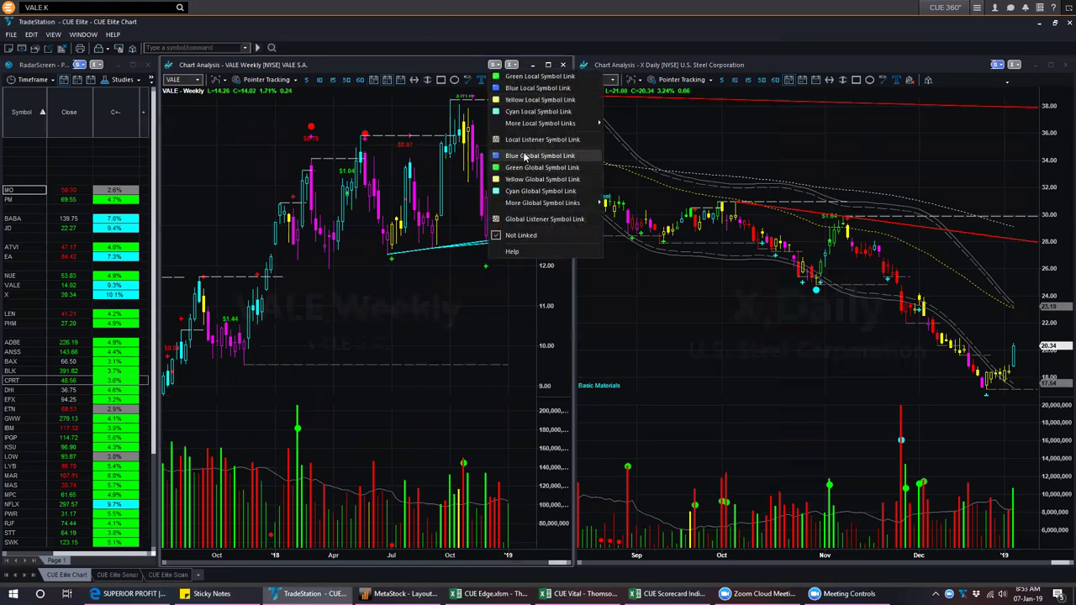
pyautogui.click(527, 158)
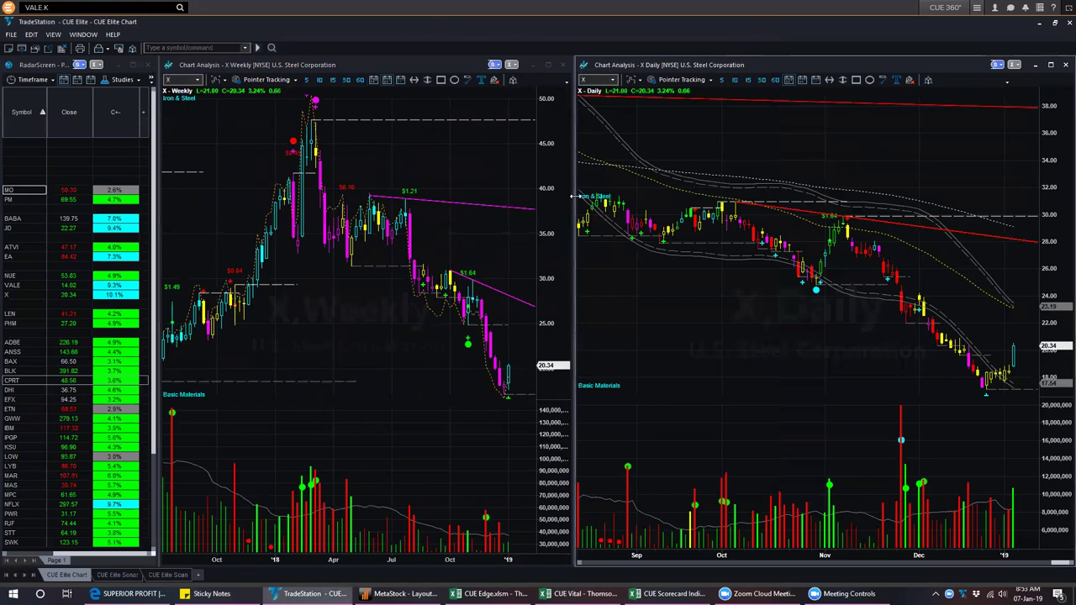
pyautogui.moveTo(575, 197); pyautogui.dragTo(161, 202)
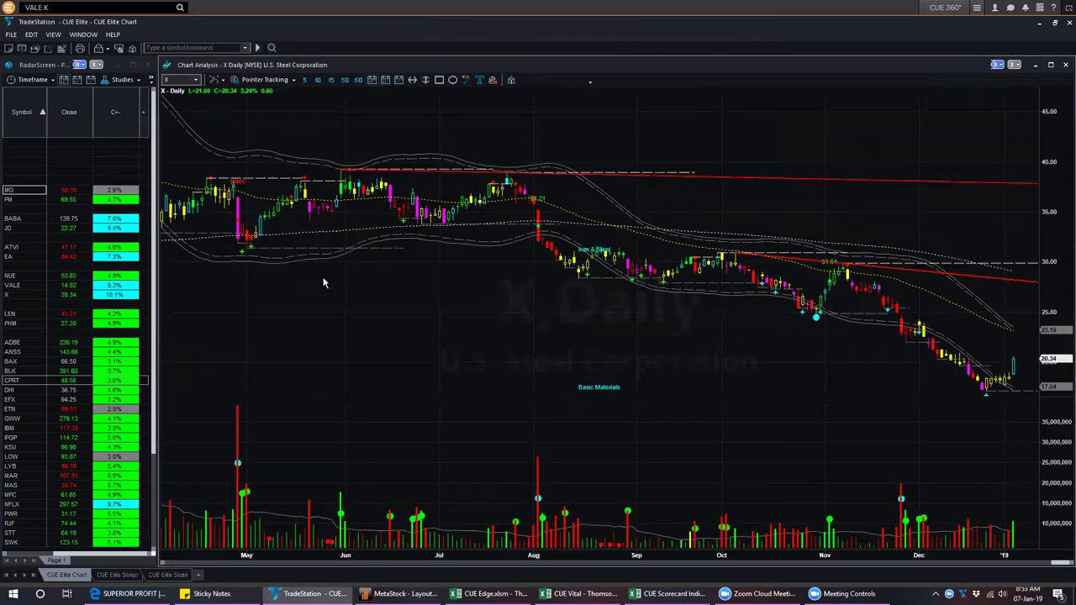
# - Check the ticker list in Sticky Notes and load ADBE in the widened TradeStation daily chart
pyautogui.hotkey('alt', 'Tab')
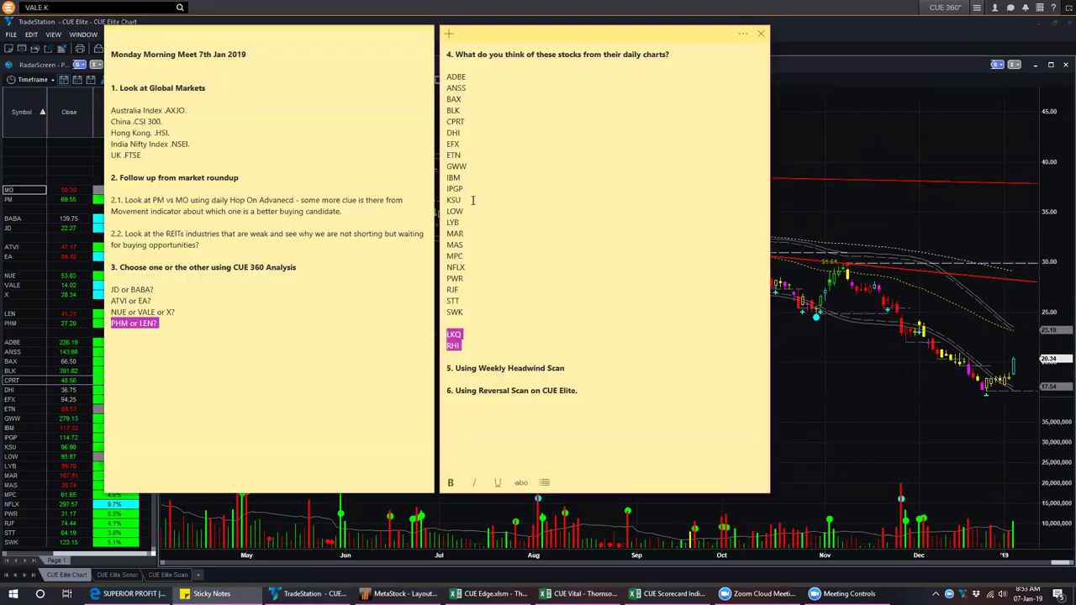
pyautogui.hotkey('alt', 'Tab')
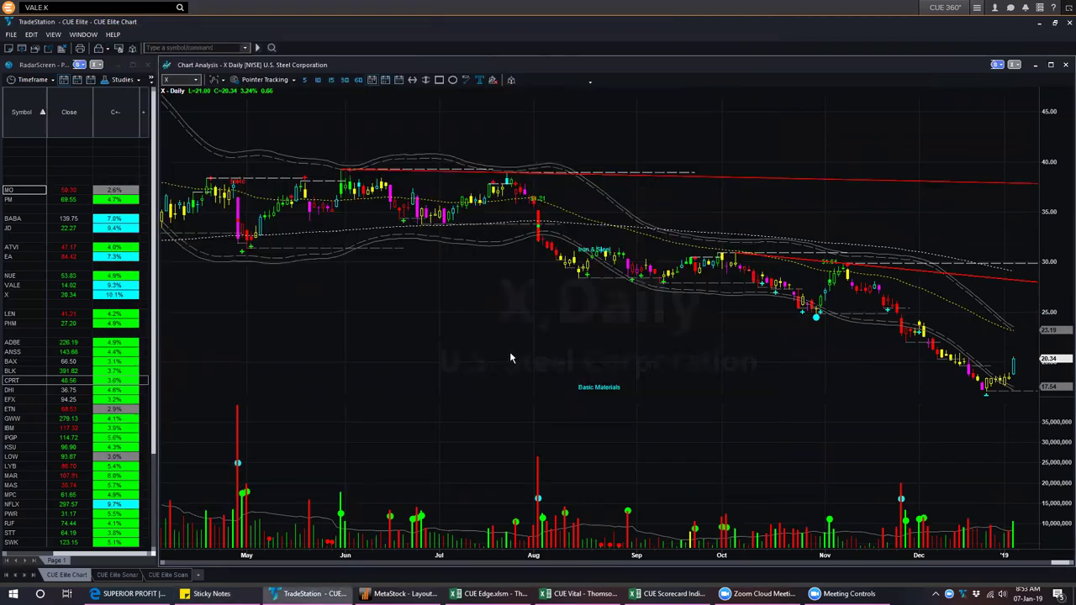
pyautogui.write('ADBE')
pyautogui.press('Return')
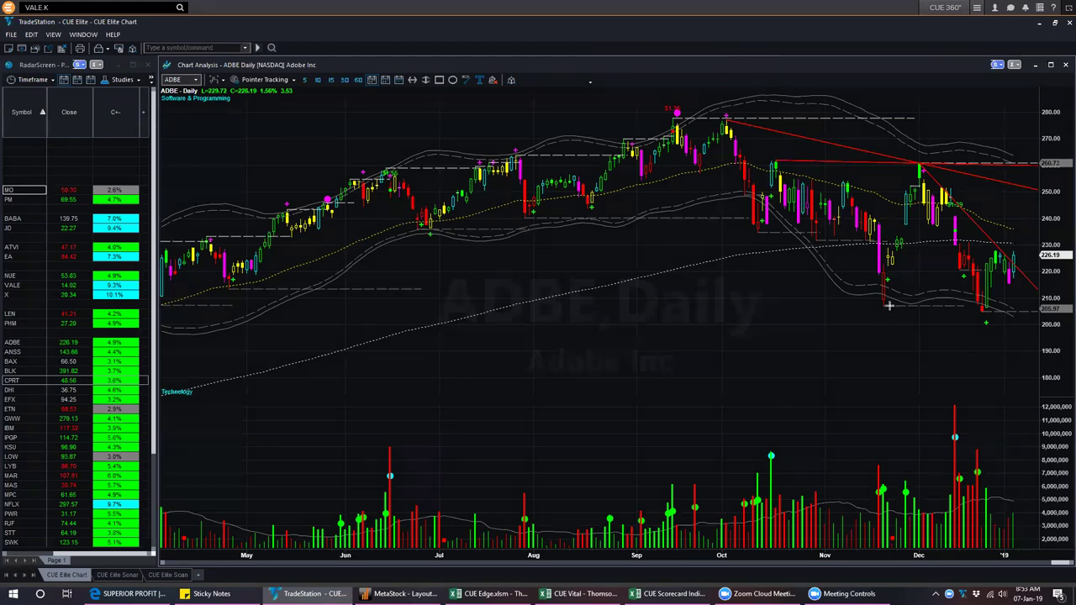
# - Mark ADBE's support from the November low, the December low with its volume, and the short-term downtrend line with arrows
pyautogui.moveTo(977, 302); pyautogui.dragTo(1061, 305)
pyautogui.moveTo(1019, 389); pyautogui.dragTo(992, 332)
pyautogui.moveTo(885, 301); pyautogui.dragTo(1027, 301)
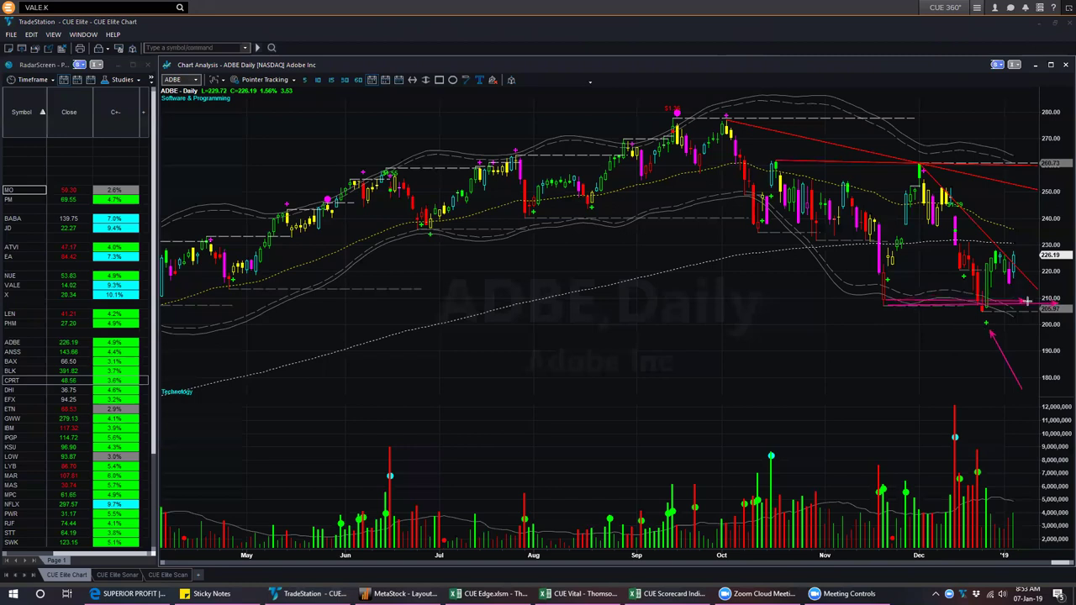
pyautogui.moveTo(987, 372); pyautogui.dragTo(981, 447)
pyautogui.moveTo(1034, 335); pyautogui.dragTo(988, 309)
pyautogui.moveTo(942, 182); pyautogui.dragTo(1004, 249)
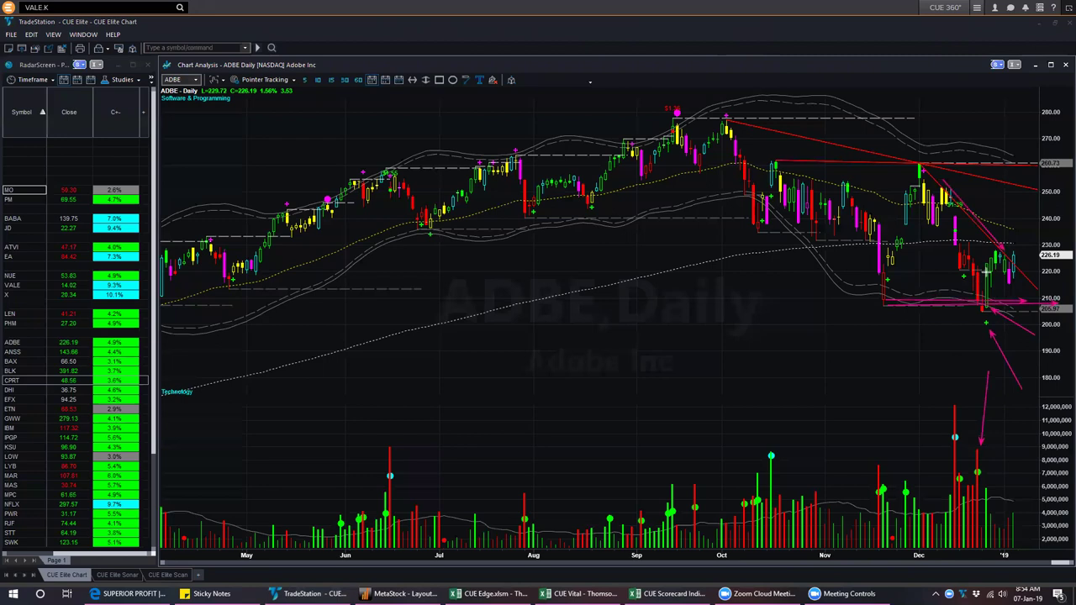
# - Mark ADBE's rebound from support, latest bar, recent low and overhead resistance levels with arrows
pyautogui.moveTo(1028, 318); pyautogui.dragTo(991, 302)
pyautogui.moveTo(1046, 215); pyautogui.dragTo(1018, 261)
pyautogui.moveTo(1010, 288); pyautogui.dragTo(1030, 288)
pyautogui.moveTo(1008, 222); pyautogui.dragTo(1057, 222)
pyautogui.moveTo(1015, 231); pyautogui.dragTo(1061, 230)
pyautogui.moveTo(1015, 187)
pyautogui.mouseDown()
pyautogui.moveTo(1056, 193)
pyautogui.moveTo(1041, 169)
pyautogui.mouseUp()
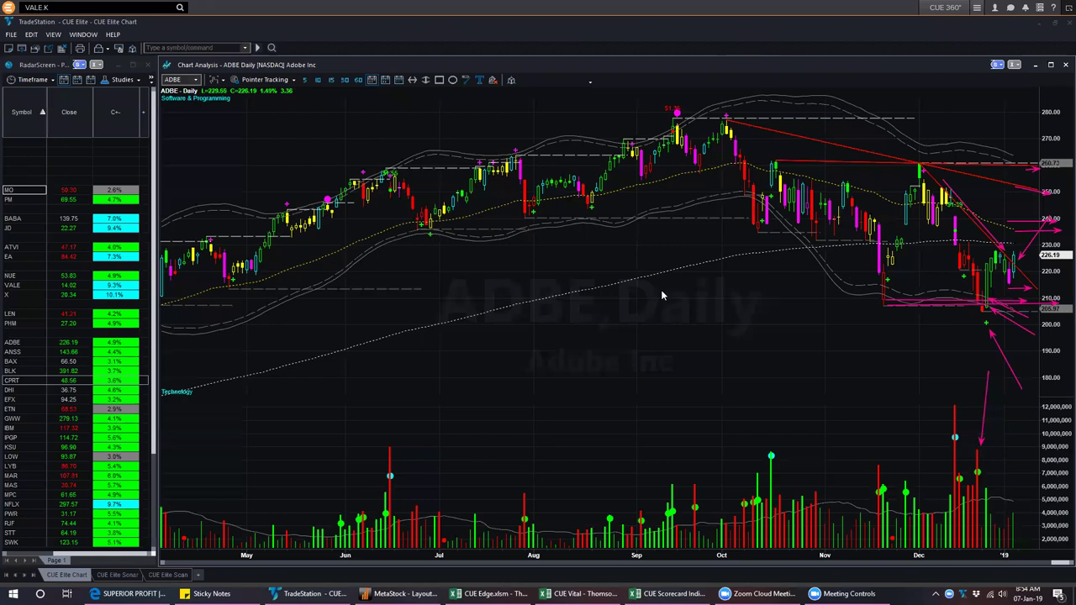
# - Clear the ADBE annotations and load ANSS in the daily chart
pyautogui.hotkey('alt', 'Tab')
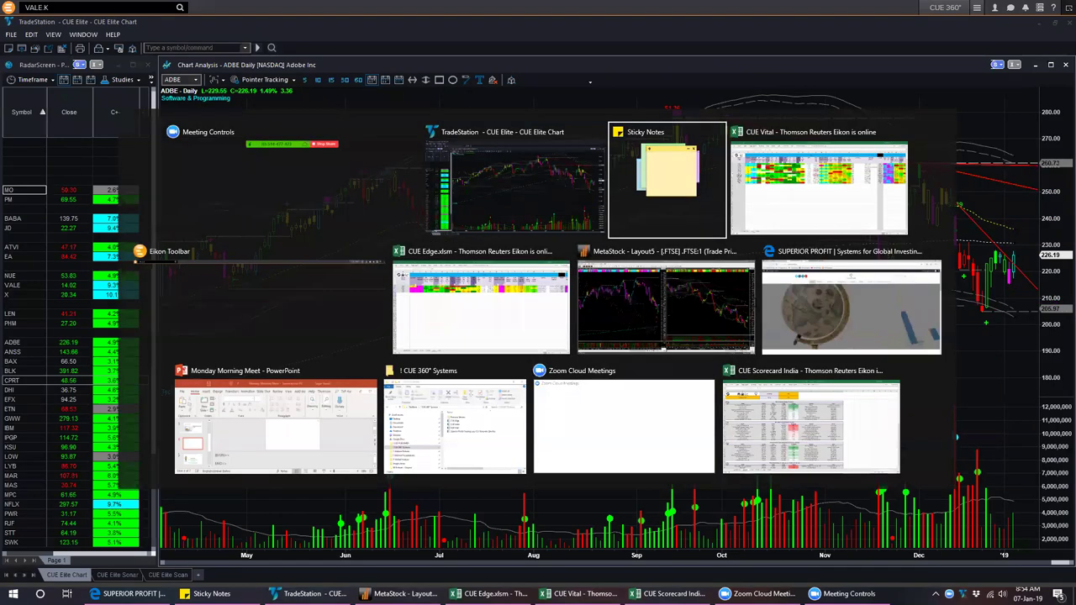
pyautogui.hotkey('alt', 'Tab')
pyautogui.write('AN')
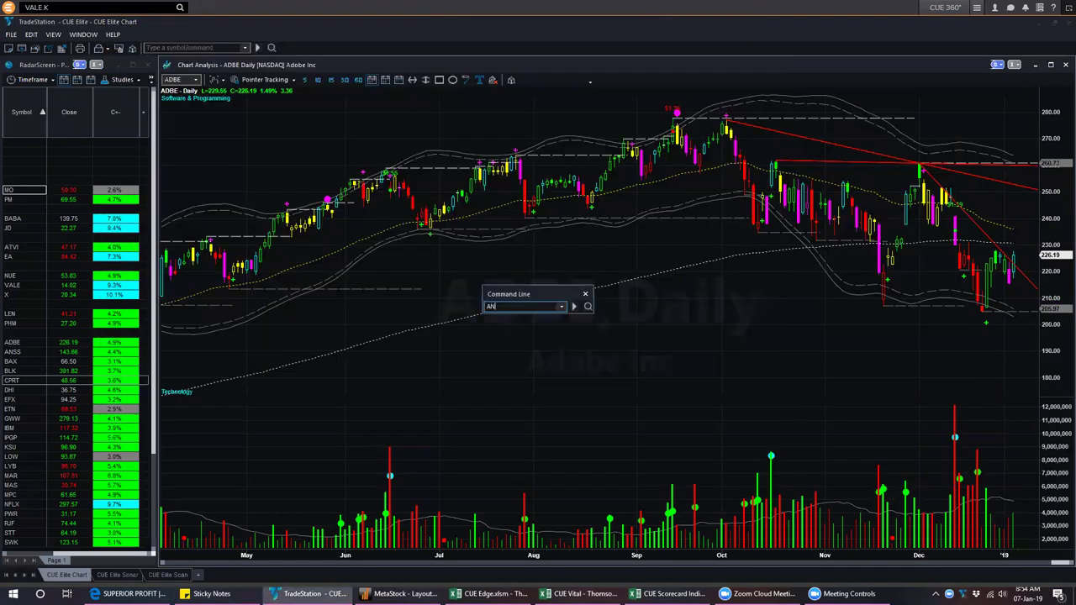
pyautogui.write('SS')
pyautogui.press('Return')
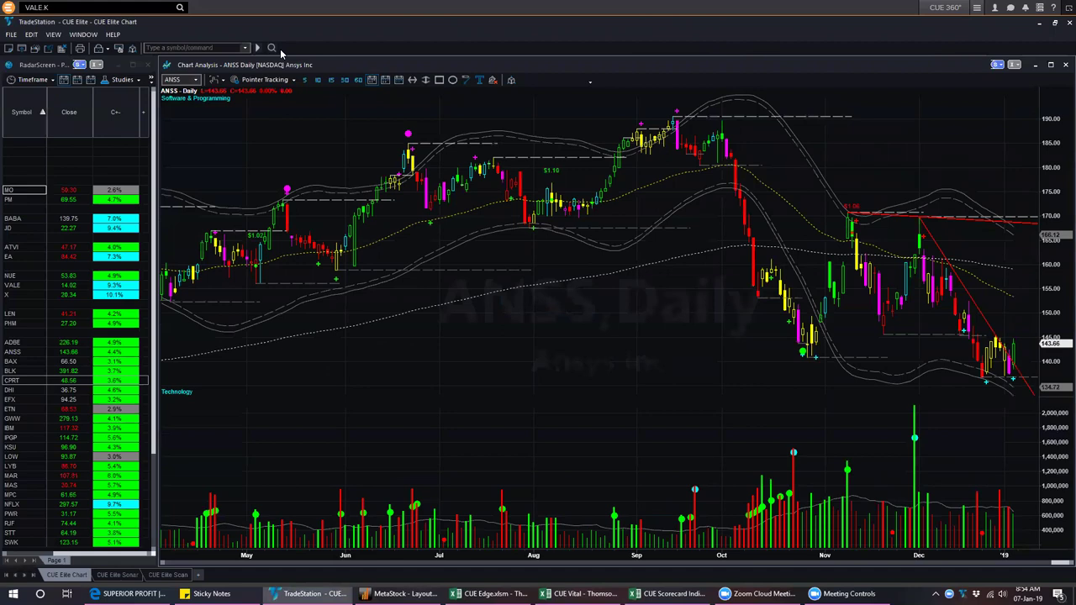
# - Mark ANSS's October support level, recent lows, latest bar, downtrend line and earlier rebound with arrows, and clear the annotations
pyautogui.moveTo(814, 357); pyautogui.dragTo(1019, 358)
pyautogui.click(977, 385)
pyautogui.click(1009, 386)
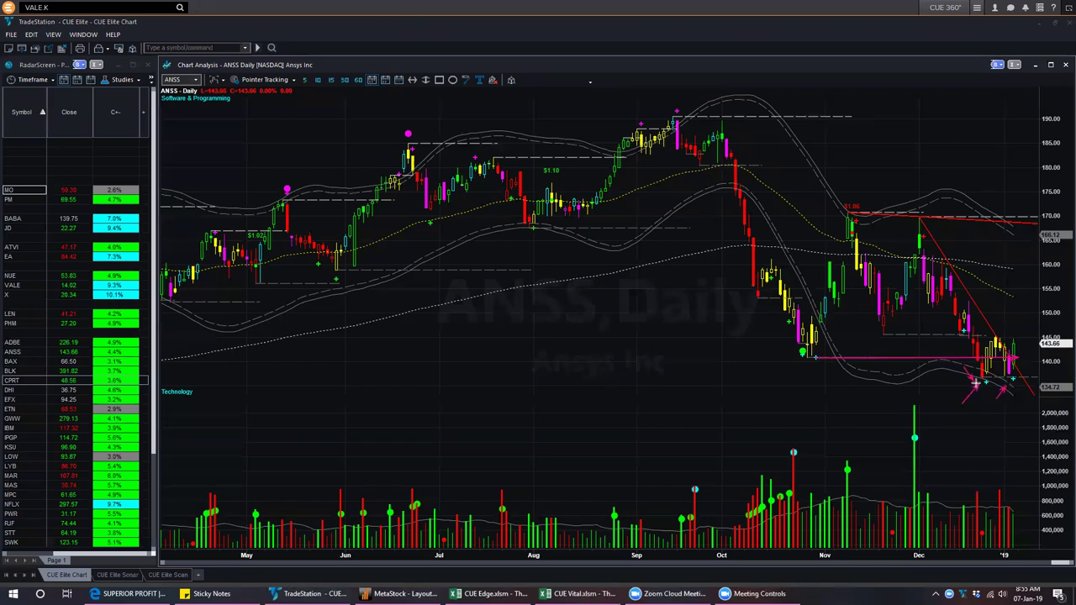
pyautogui.click(1023, 370)
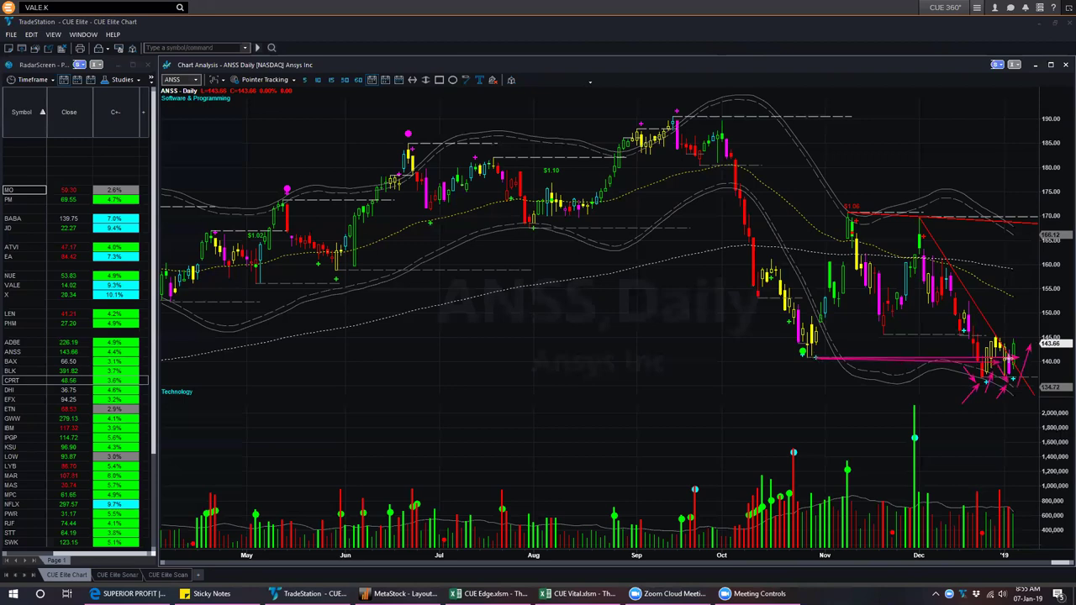
pyautogui.moveTo(1015, 358); pyautogui.dragTo(1043, 301)
pyautogui.moveTo(969, 296); pyautogui.dragTo(1016, 363)
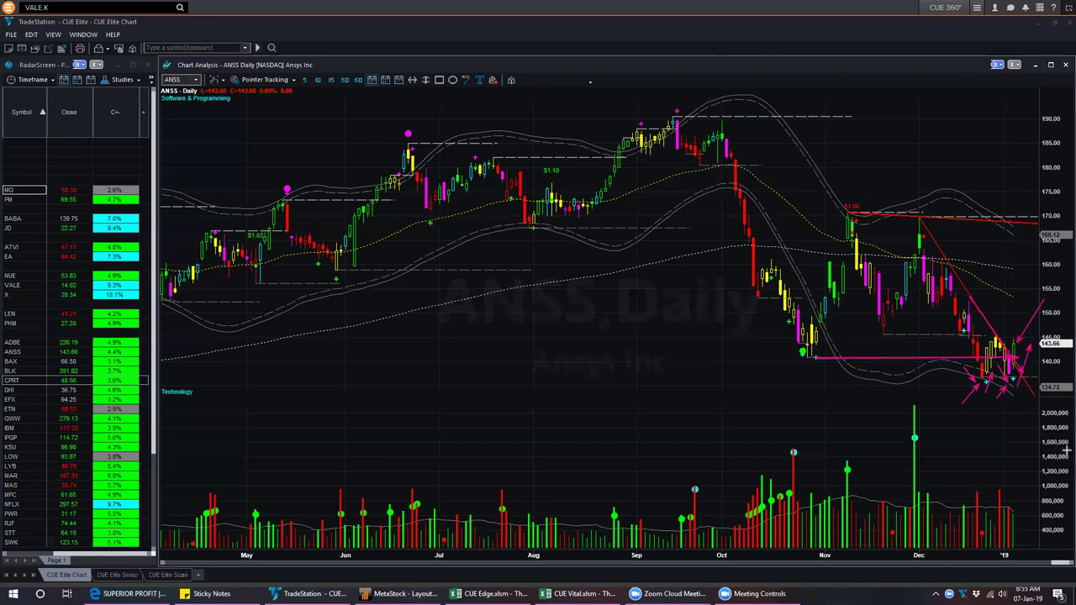
pyautogui.moveTo(755, 392); pyautogui.dragTo(798, 361)
pyautogui.moveTo(826, 315); pyautogui.dragTo(851, 268)
pyautogui.press('Escape')
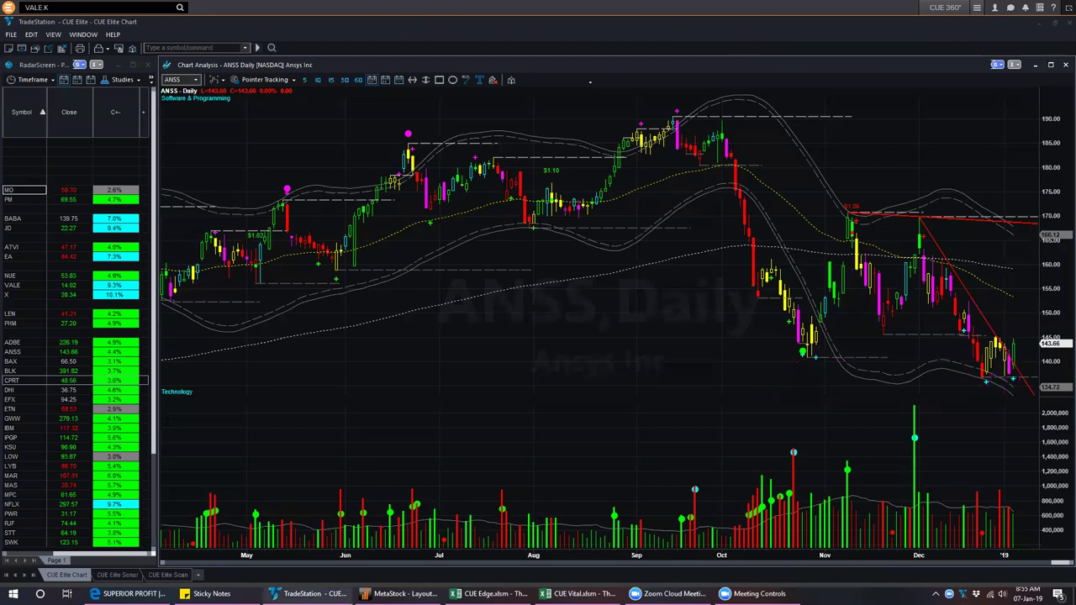
# - Check Sticky Notes for the additional tickers and load LKQ in the TradeStation daily chart
pyautogui.click(206, 594)
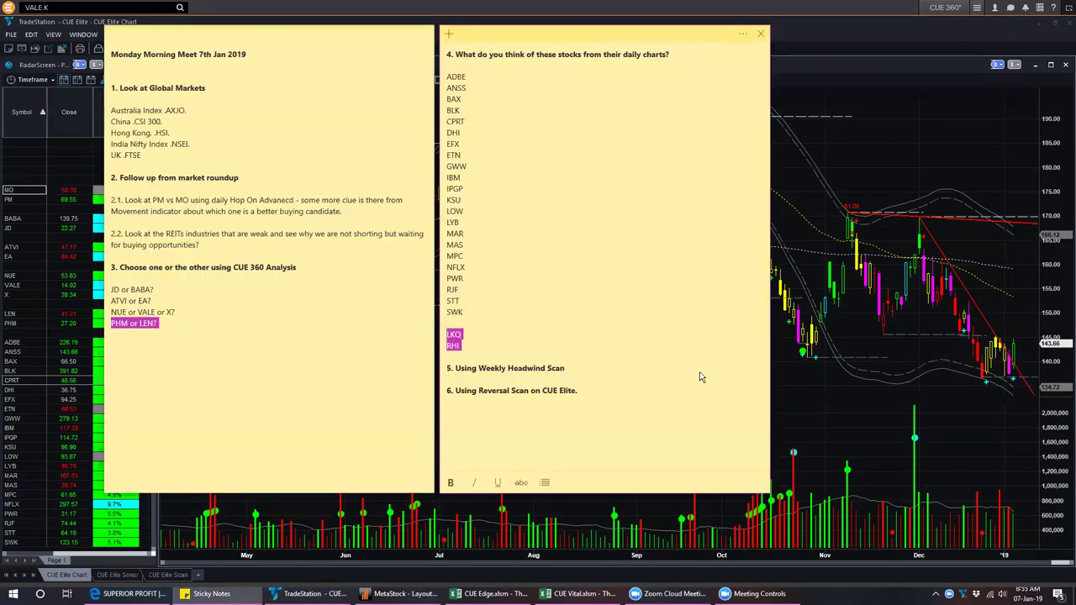
pyautogui.click(807, 405)
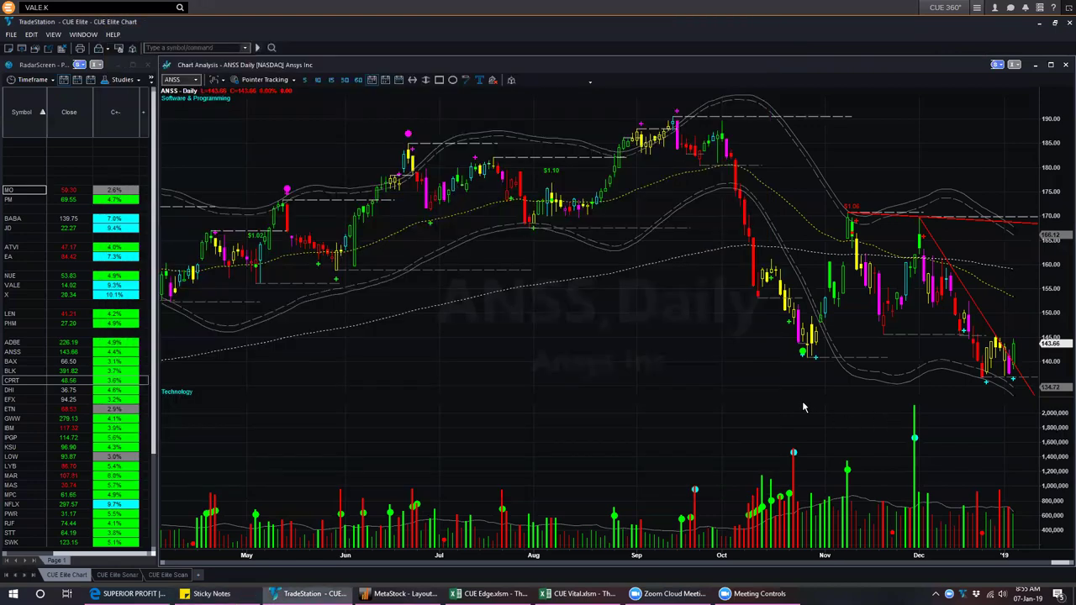
pyautogui.write('LKQ')
pyautogui.press('Return')
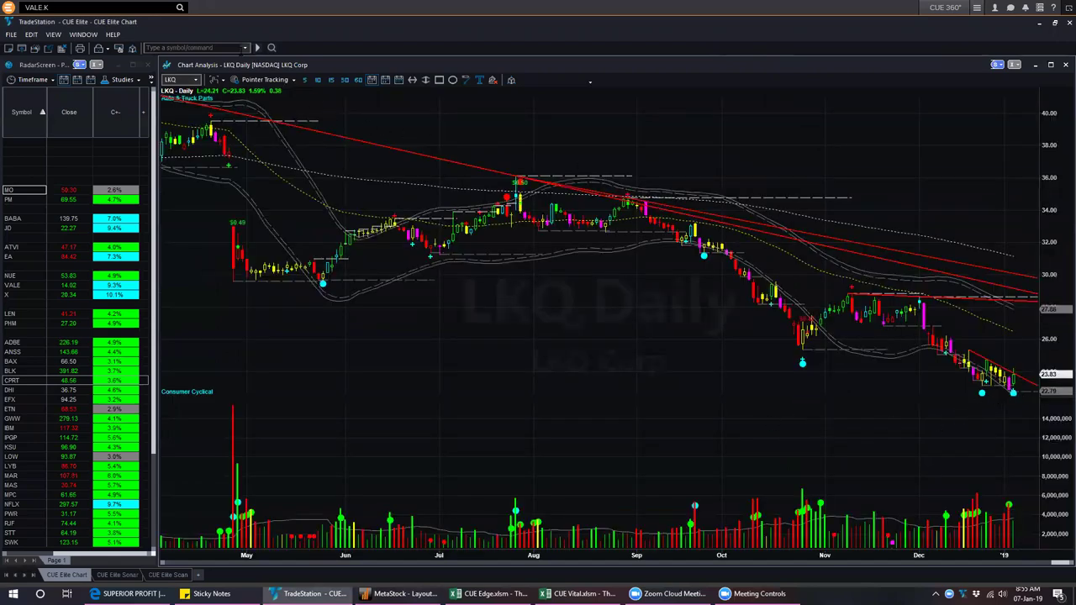
# - Mark LKQ's recent lows, latest bar, upward path and support level with arrows, and set the cleared chart to the weekly interval
pyautogui.moveTo(997, 338); pyautogui.dragTo(1011, 365)
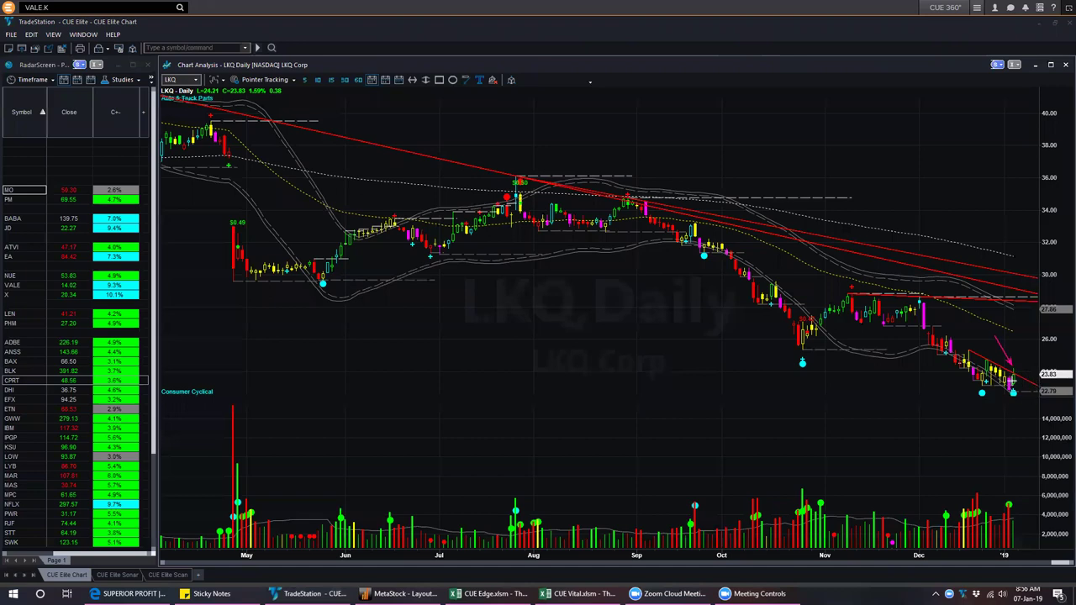
pyautogui.moveTo(960, 425)
pyautogui.mouseDown()
pyautogui.moveTo(975, 403)
pyautogui.moveTo(1011, 403)
pyautogui.mouseUp()
pyautogui.moveTo(1021, 374); pyautogui.dragTo(1036, 350)
pyautogui.moveTo(950, 384); pyautogui.dragTo(805, 384)
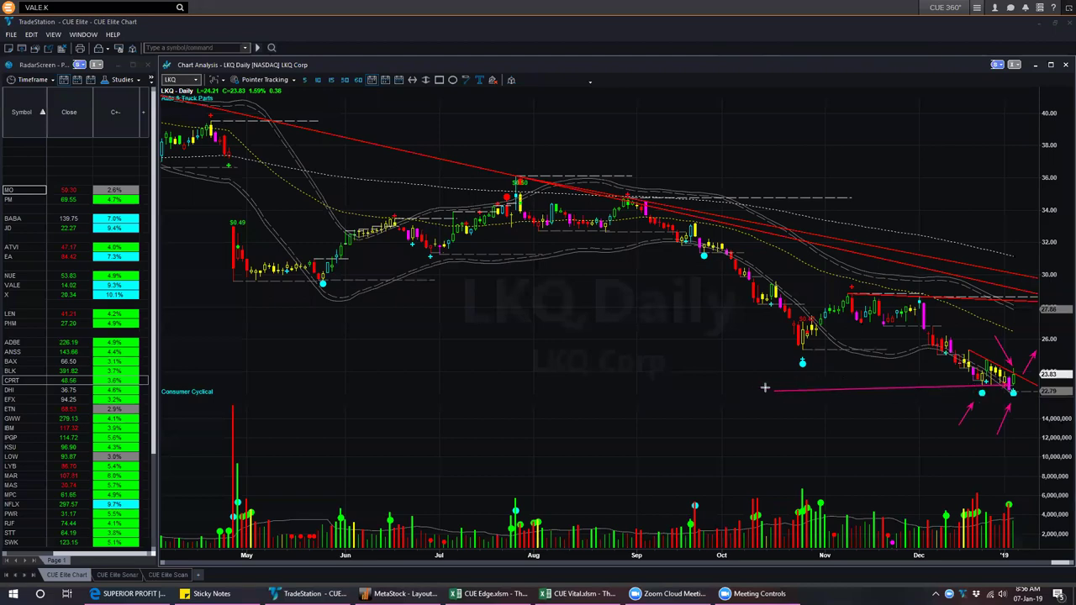
pyautogui.moveTo(759, 388); pyautogui.dragTo(1016, 387)
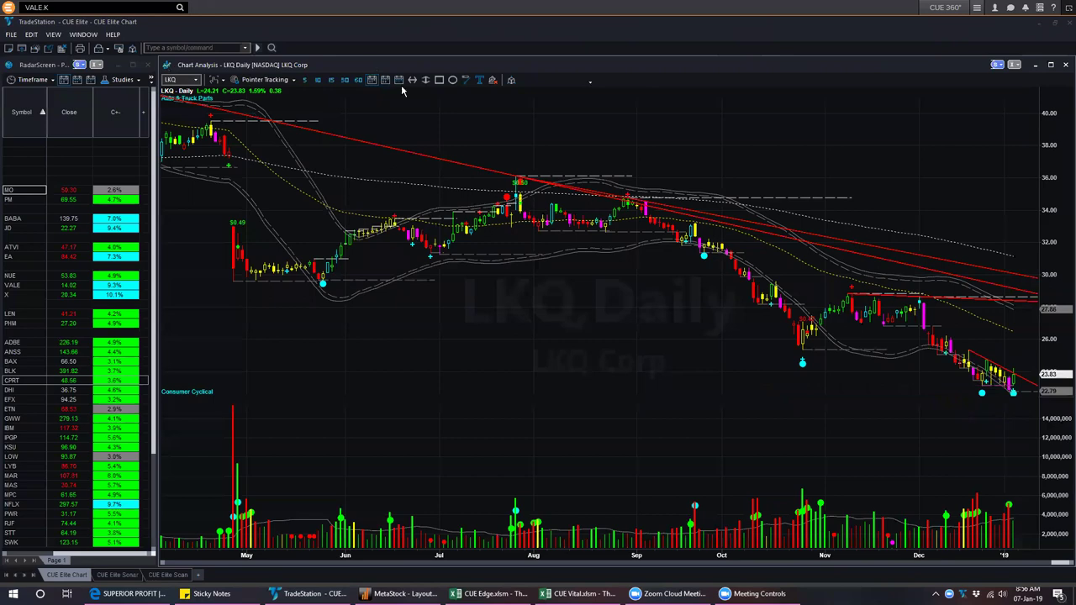
pyautogui.click(385, 79)
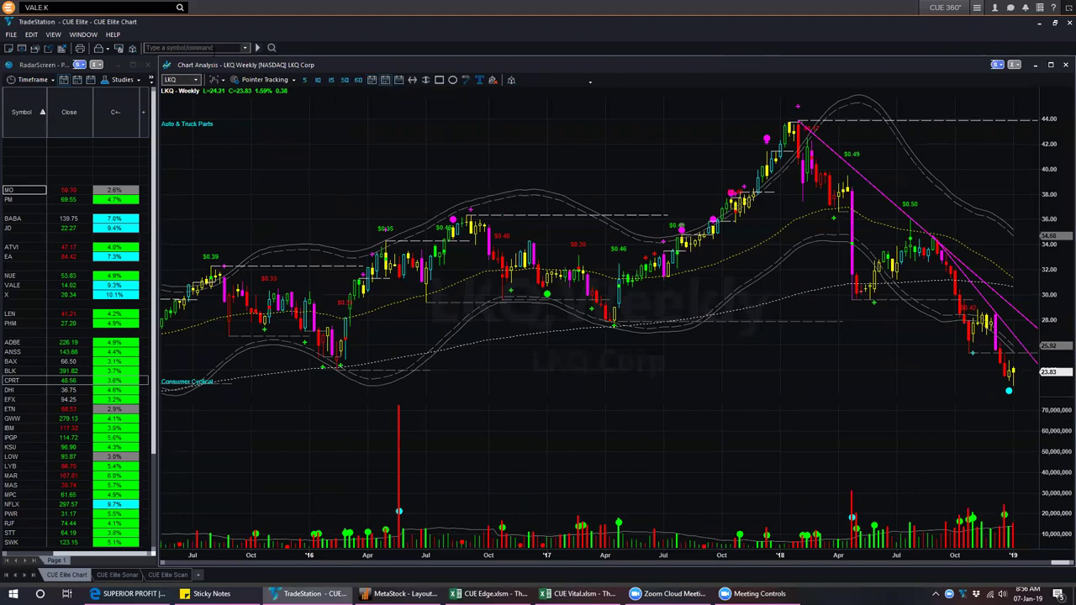
# - Mark LKQ's support level on the weekly chart with a horizontal arrow from the early-2016 low, and return the chart to the daily interval
pyautogui.moveTo(345, 369)
pyautogui.mouseDown()
pyautogui.moveTo(1051, 378)
pyautogui.moveTo(1053, 369)
pyautogui.mouseUp()
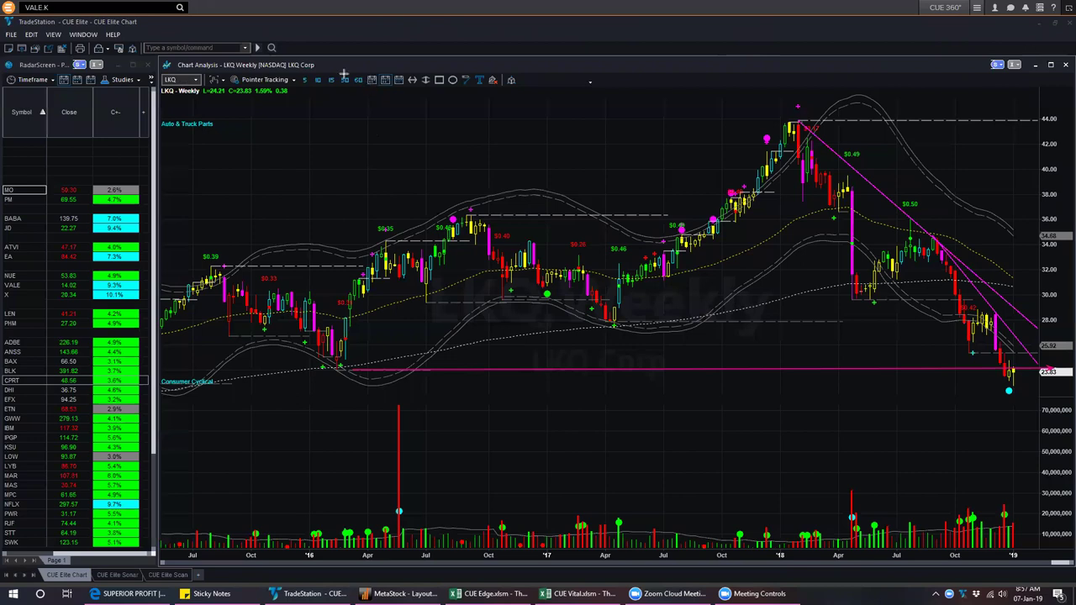
pyautogui.click(372, 79)
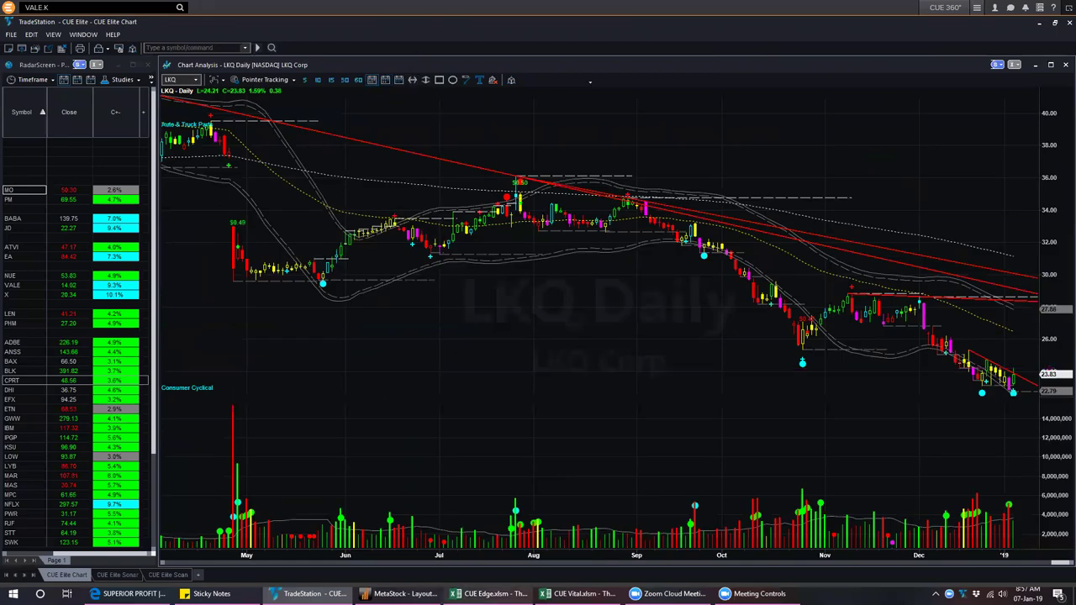
# - Highlight BAX through SWK in the Sticky Notes stock list and load RHI in the TradeStation daily chart
pyautogui.click(211, 594)
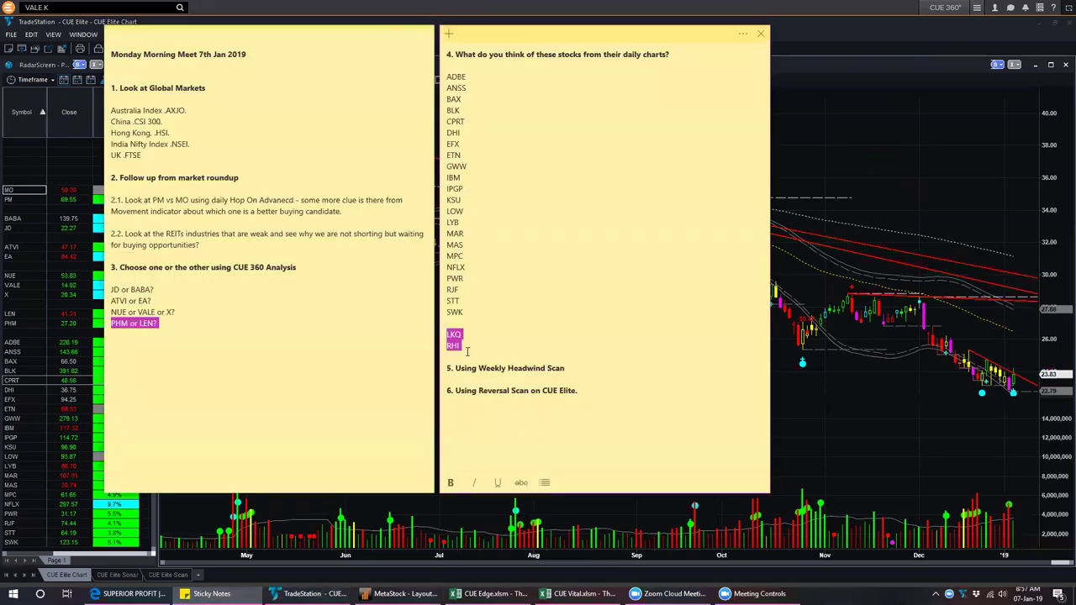
pyautogui.moveTo(471, 312); pyautogui.dragTo(447, 100)
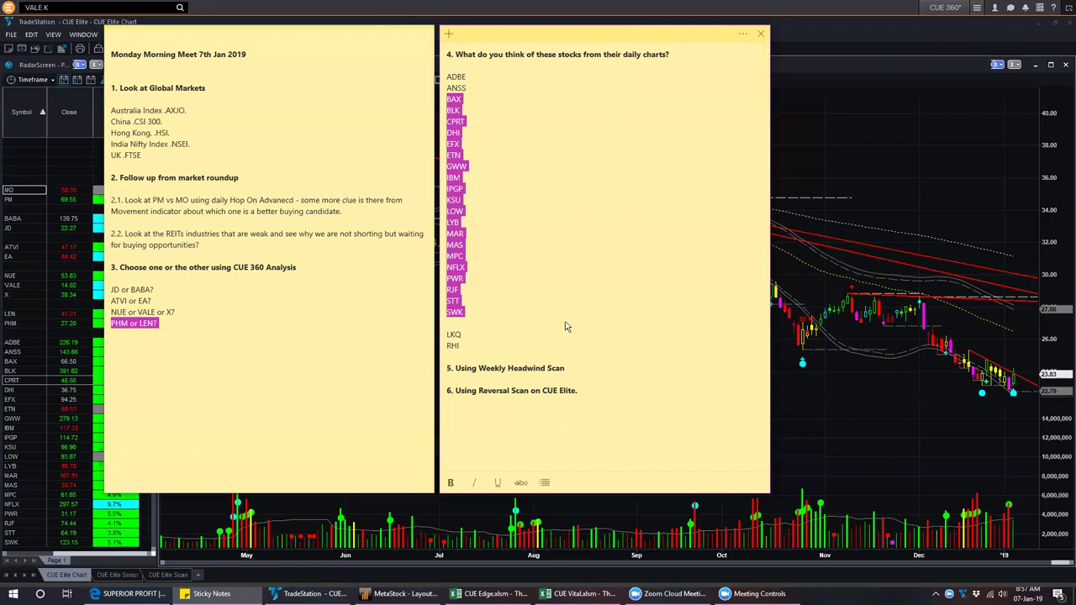
pyautogui.click(904, 163)
pyautogui.write('RHI')
pyautogui.press('Return')
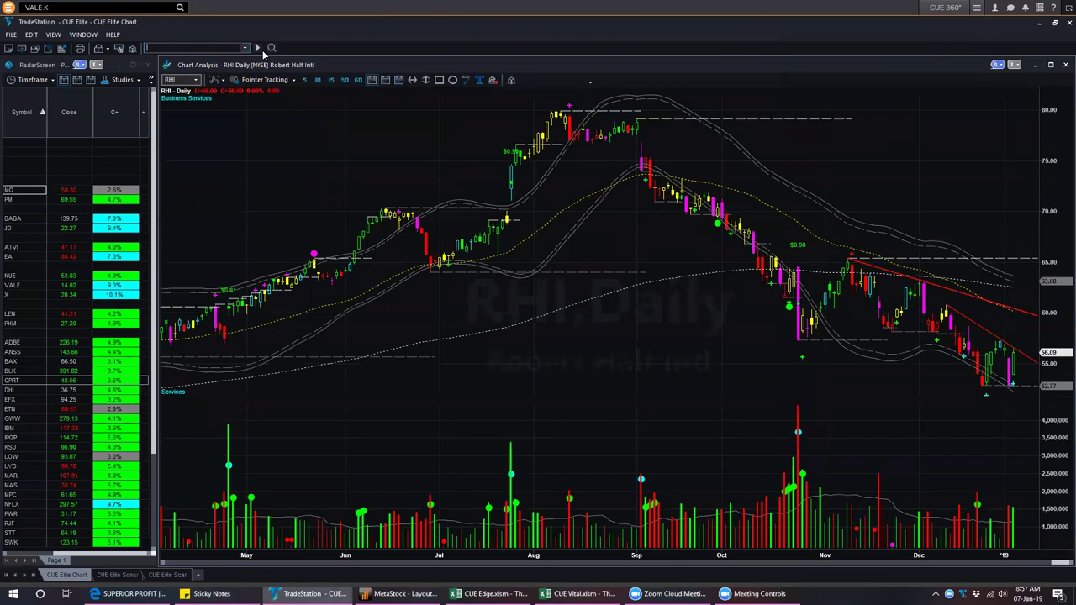
# - Mark RHI's recent price level with a horizontal arrow, and highlight ADBE and ANSS, followed by LKQ and RHI, in Sticky Notes
pyautogui.moveTo(404, 356)
pyautogui.mouseDown()
pyautogui.moveTo(725, 377)
pyautogui.moveTo(960, 356)
pyautogui.mouseUp()
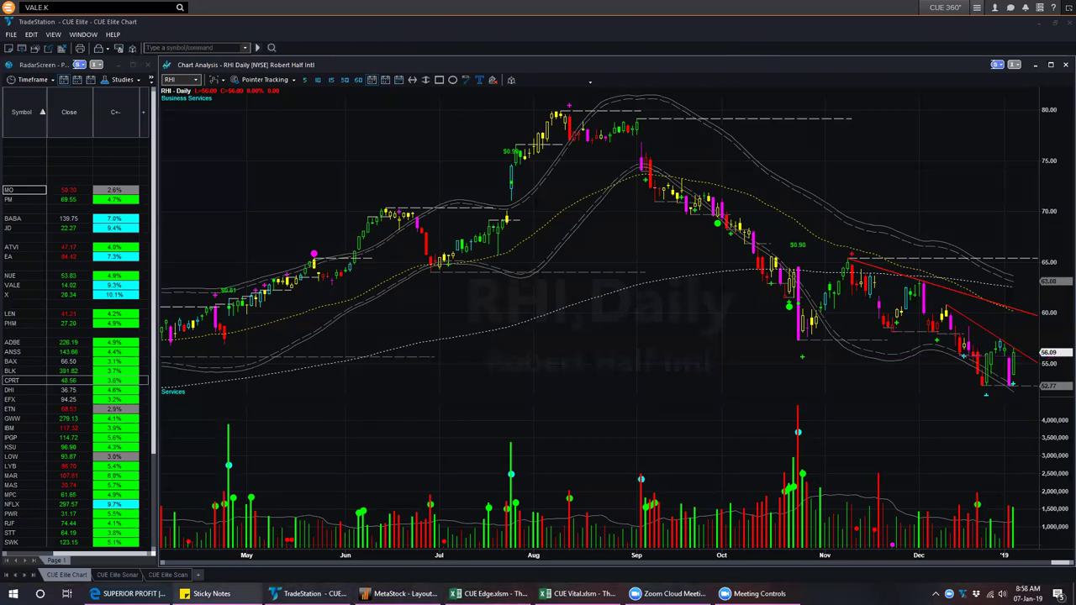
pyautogui.click(208, 594)
pyautogui.moveTo(472, 89); pyautogui.dragTo(443, 76)
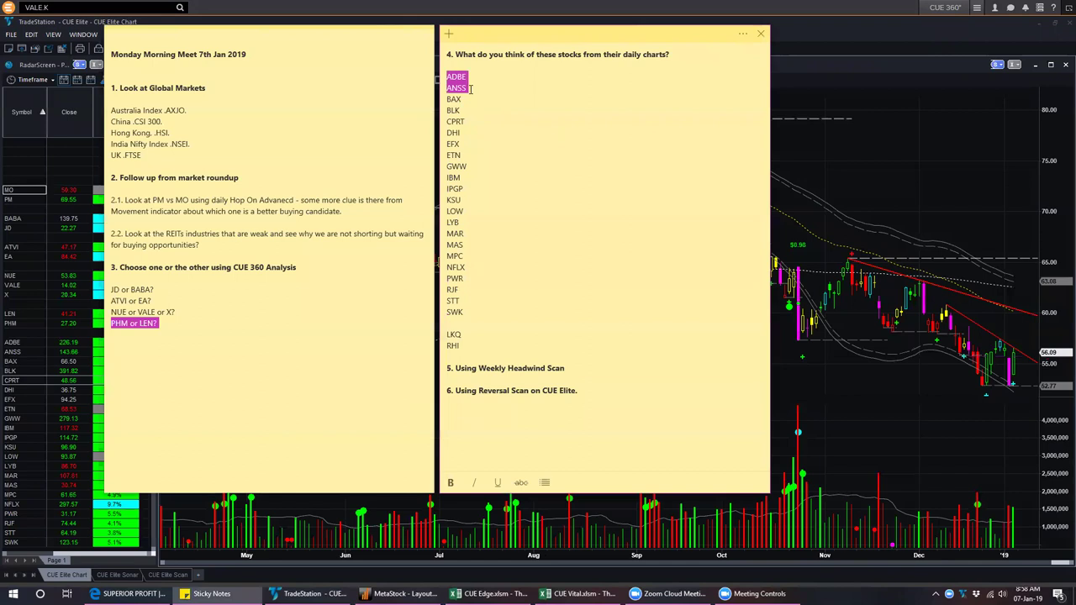
pyautogui.moveTo(474, 347); pyautogui.dragTo(444, 334)
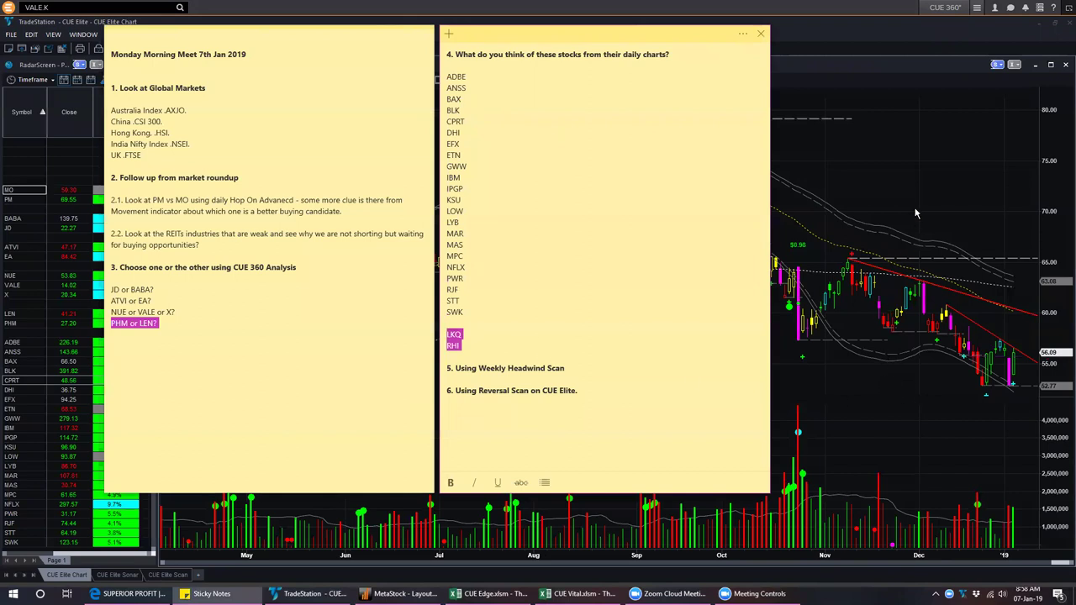
pyautogui.click(881, 231)
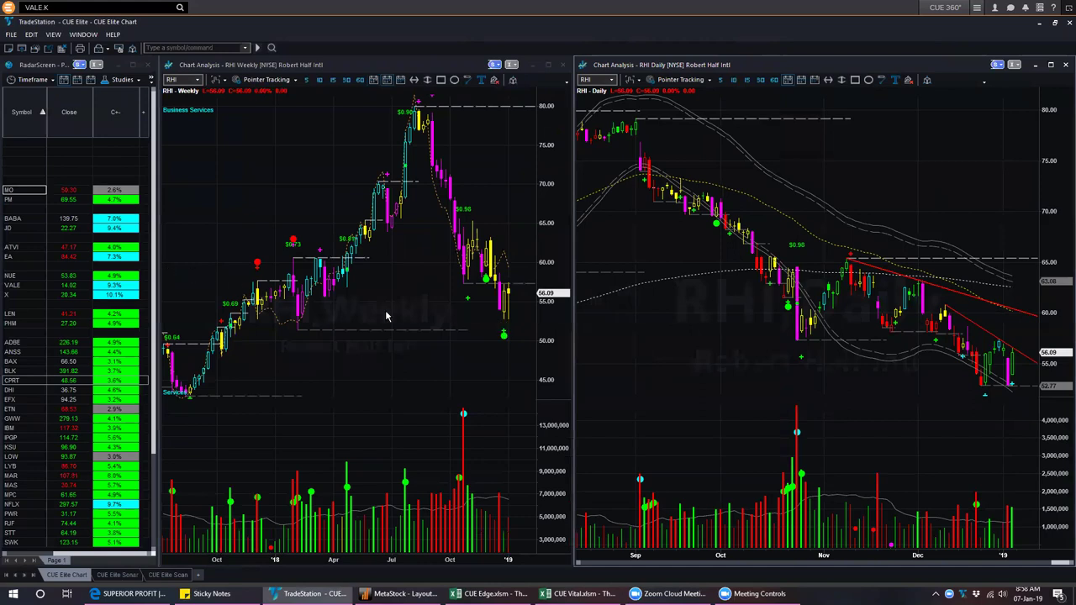
# - Load LKQ, ADBE and ANSS one after another in the side-by-side weekly and daily charts to compare them
pyautogui.click(293, 174)
pyautogui.write('LKQ')
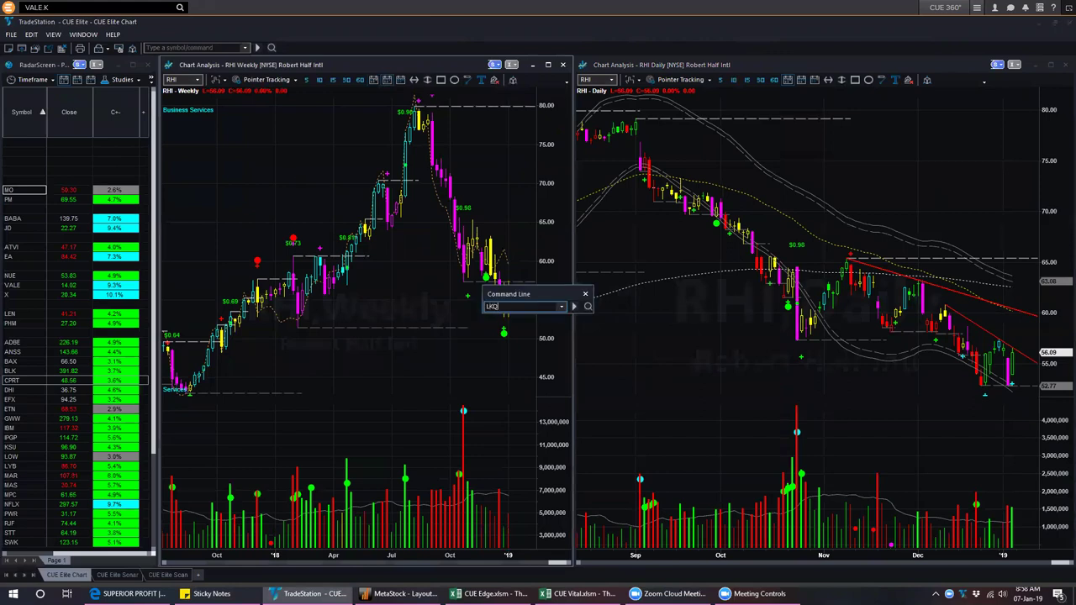
pyautogui.press('Return')
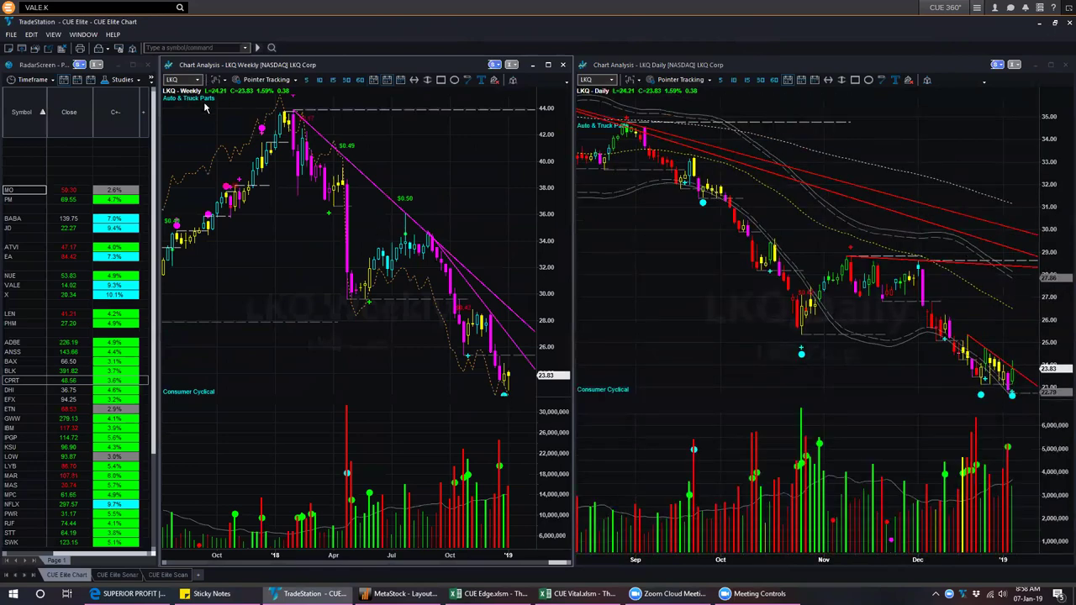
pyautogui.write('ADV')
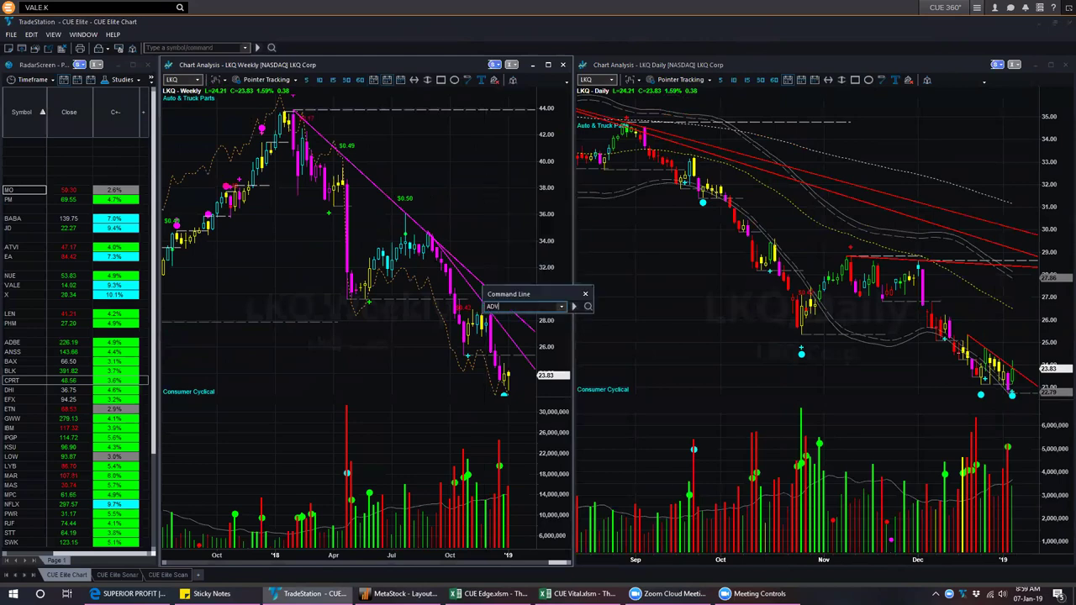
pyautogui.write('BE')
pyautogui.press('Return')
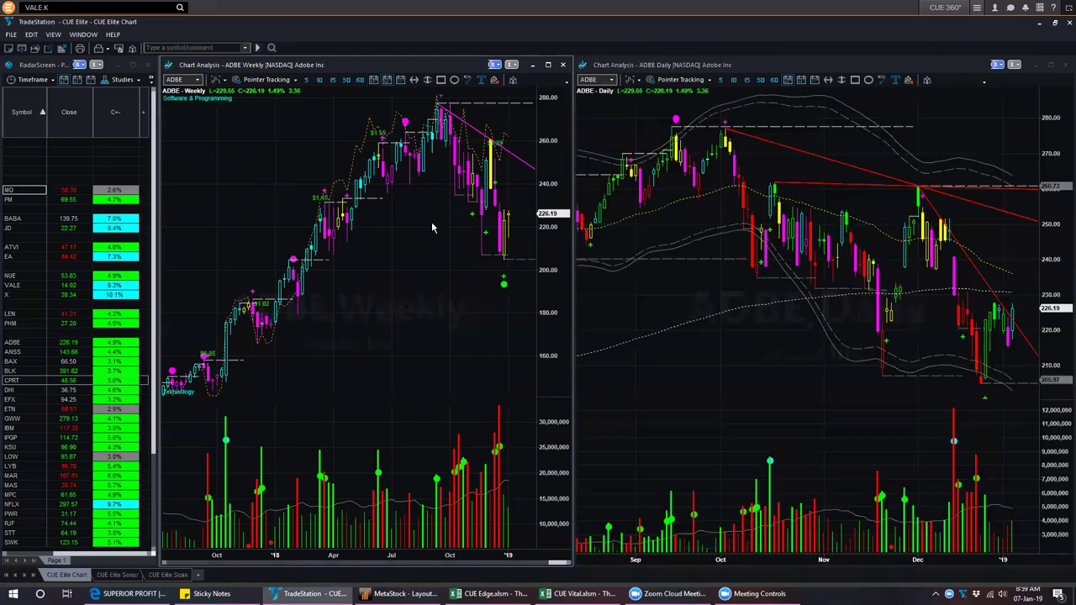
pyautogui.write('ANSS')
pyautogui.press('Return')
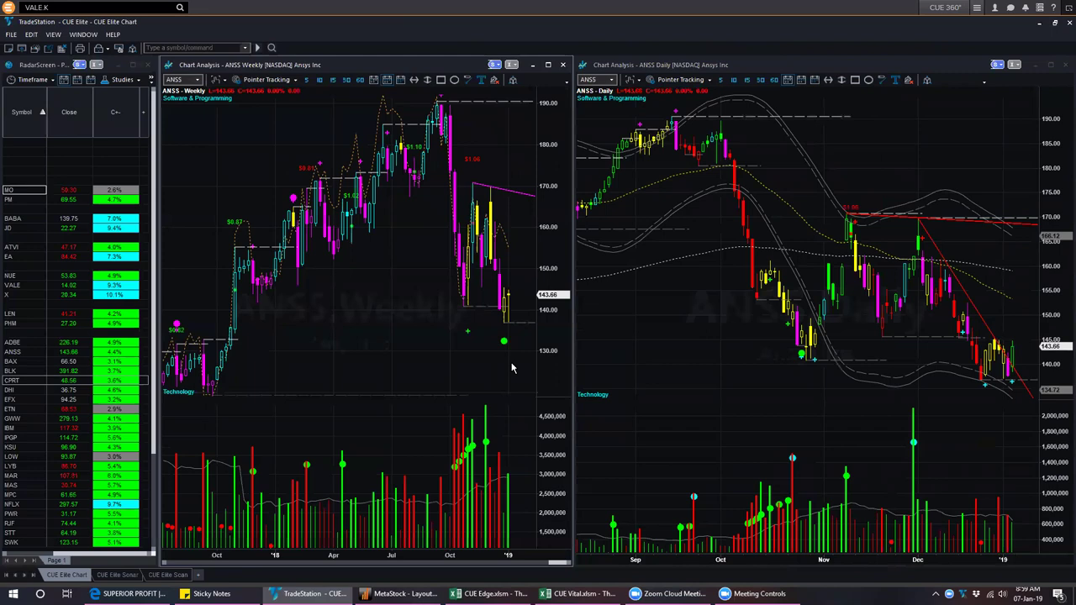
# - Highlight the full stock list and the ADBE-to-SWK group in Sticky Notes, and return to the TradeStation charts
pyautogui.click(206, 593)
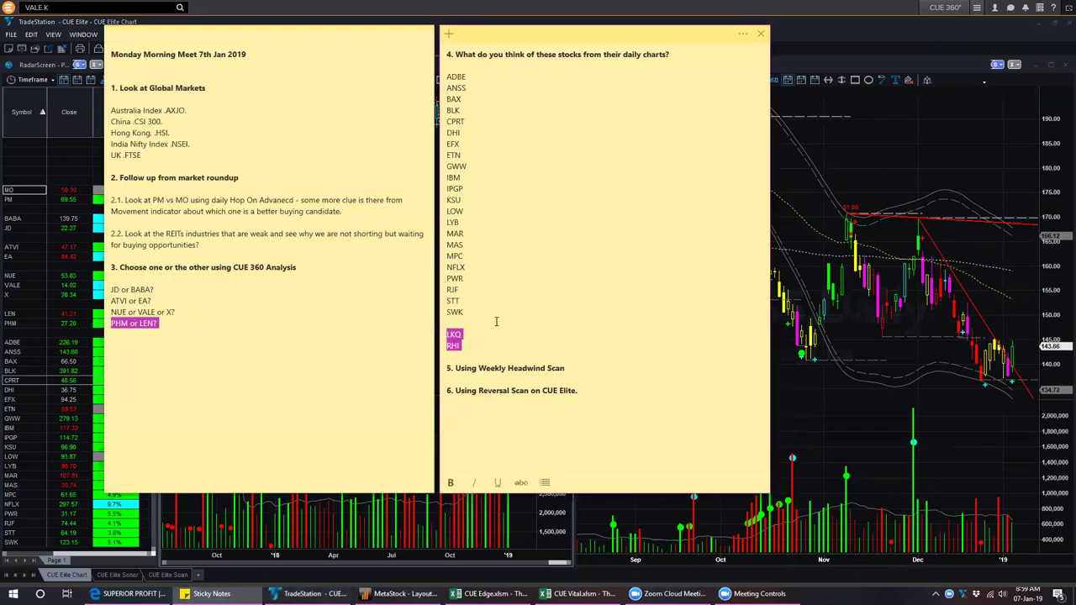
pyautogui.moveTo(477, 344); pyautogui.dragTo(436, 78)
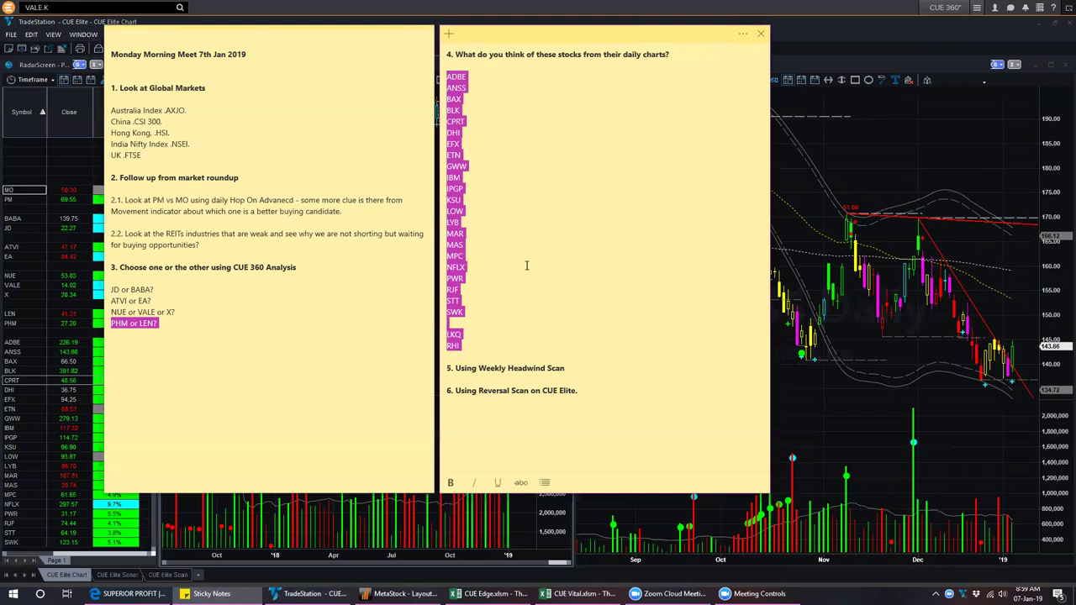
pyautogui.click(460, 324)
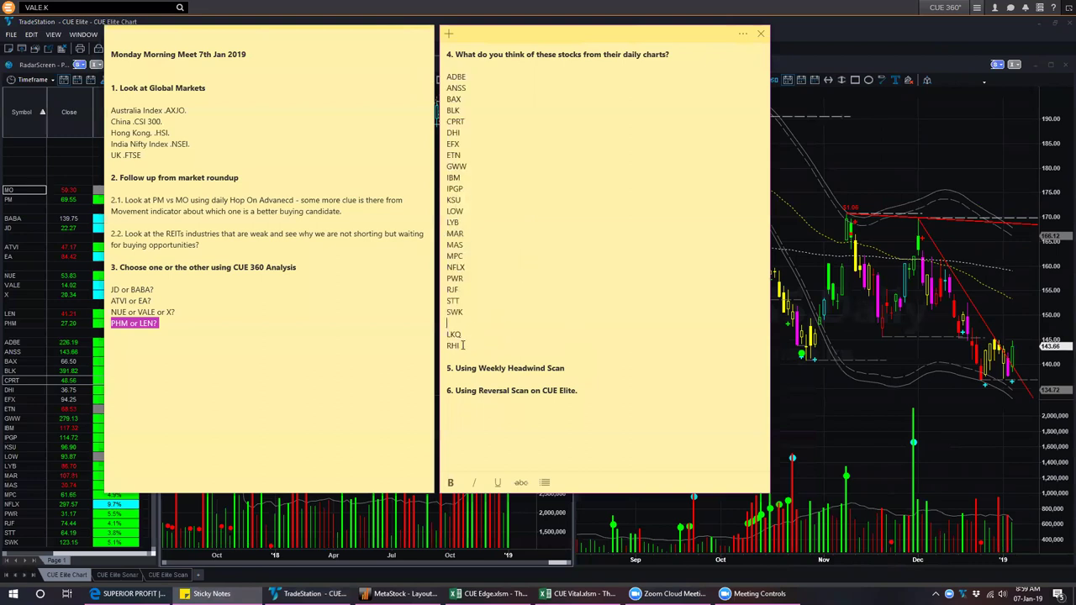
pyautogui.moveTo(448, 329); pyautogui.dragTo(442, 76)
pyautogui.click(465, 347)
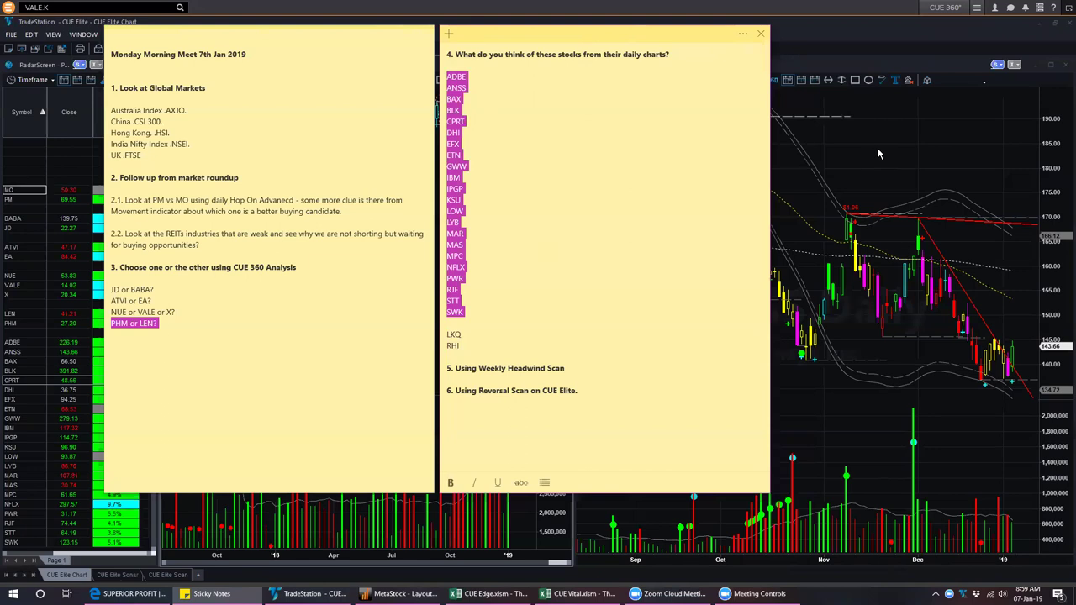
pyautogui.hotkey('alt', 'Tab')
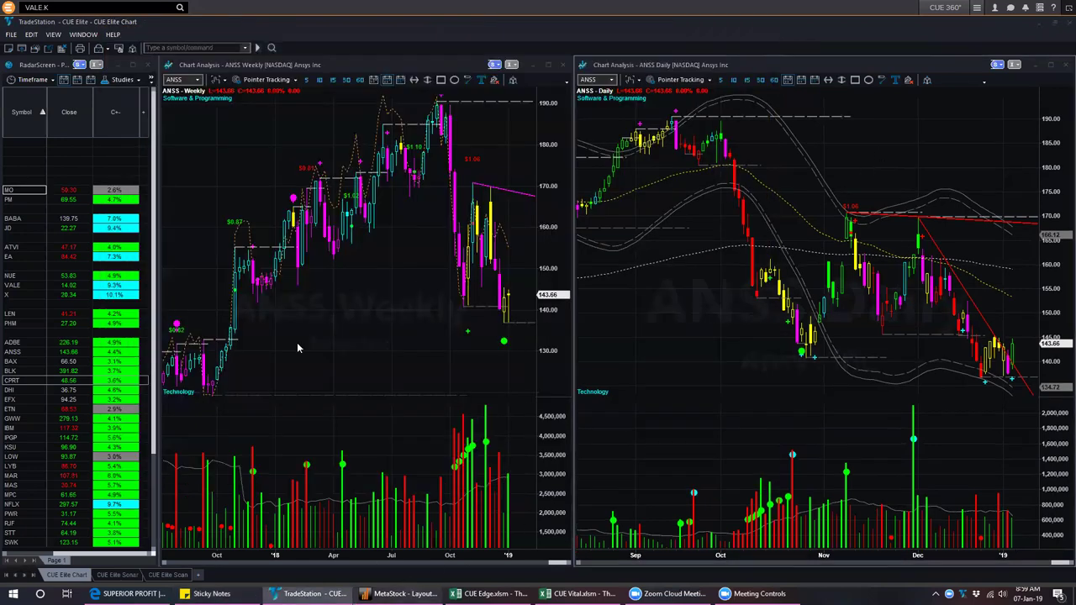
pyautogui.hotkey('alt', 'Tab')
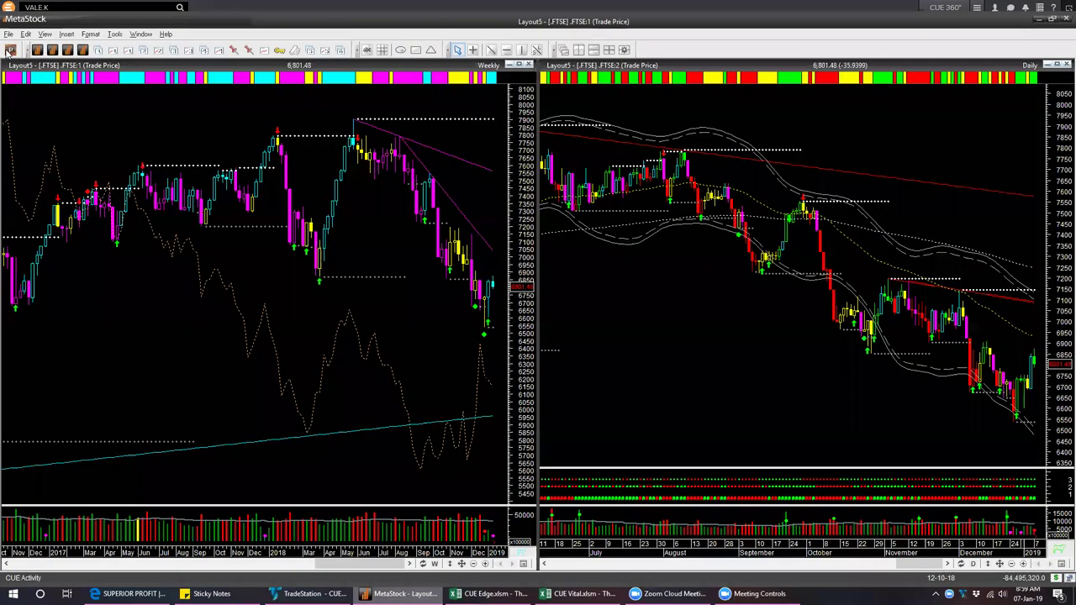
pyautogui.hotkey('ctrl', 'o')
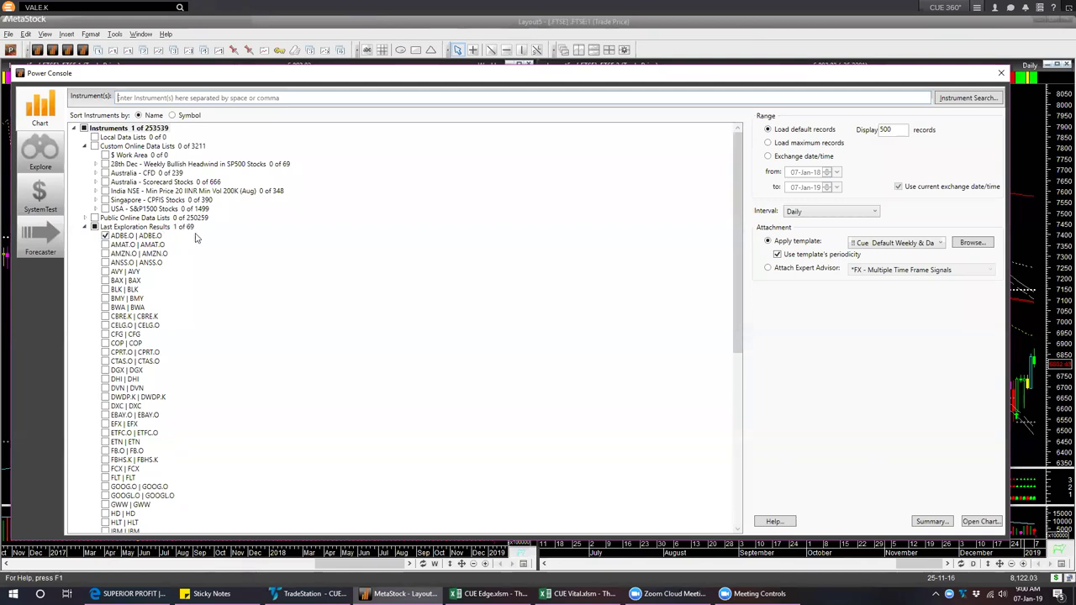
pyautogui.click(1021, 194)
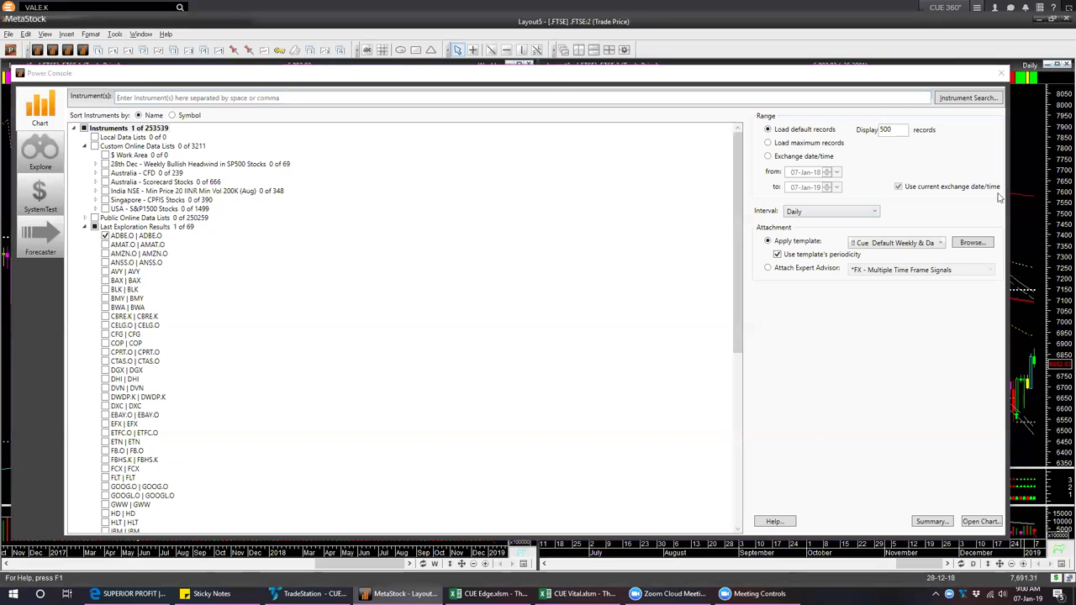
pyautogui.click(994, 74)
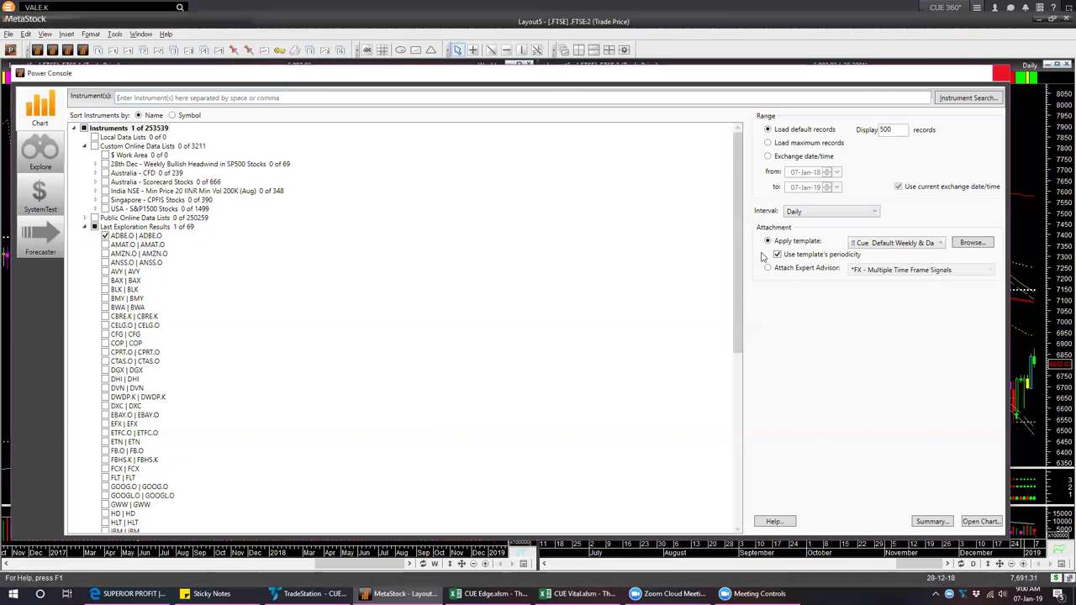
pyautogui.press('Escape')
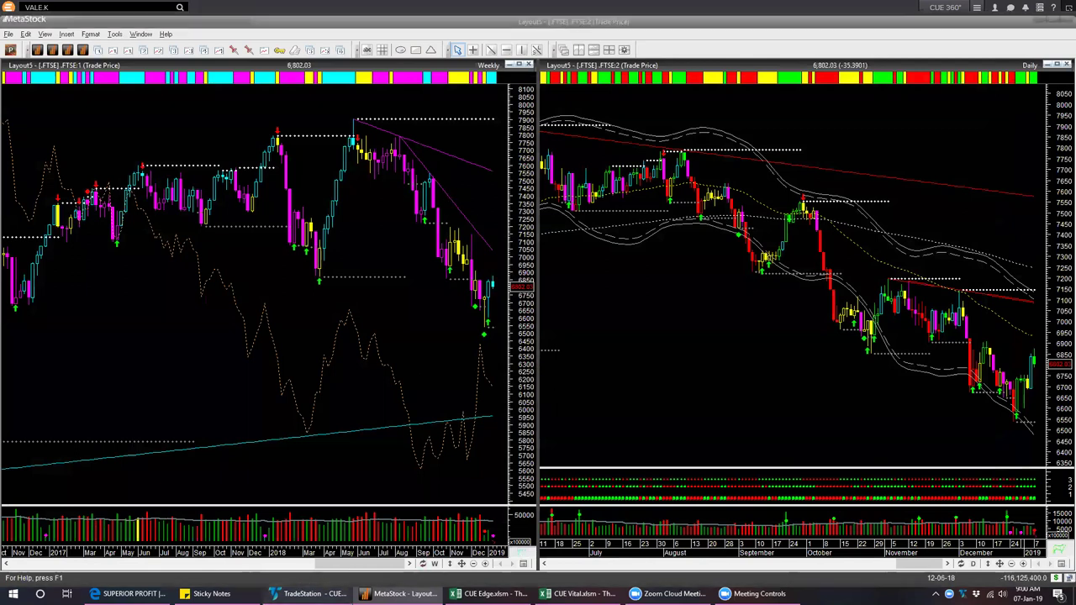
pyautogui.hotkey('alt', 'Tab')
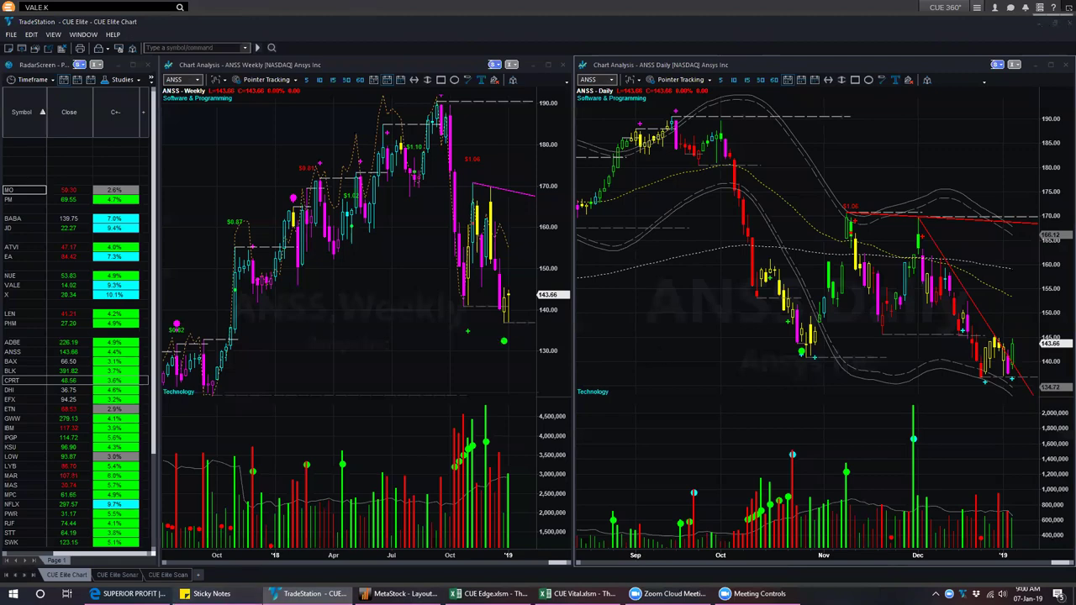
# - Highlight LKQ and RHI in Sticky Notes, and point out agenda item 5, "Using Weekly Headwind Scan"
pyautogui.click(211, 593)
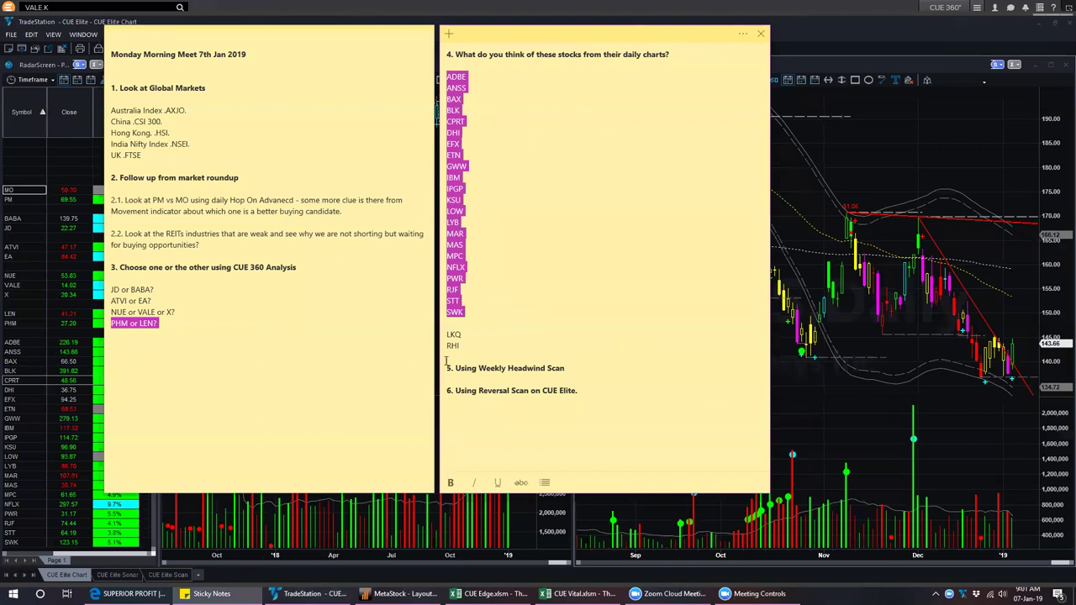
pyautogui.moveTo(466, 346); pyautogui.dragTo(447, 333)
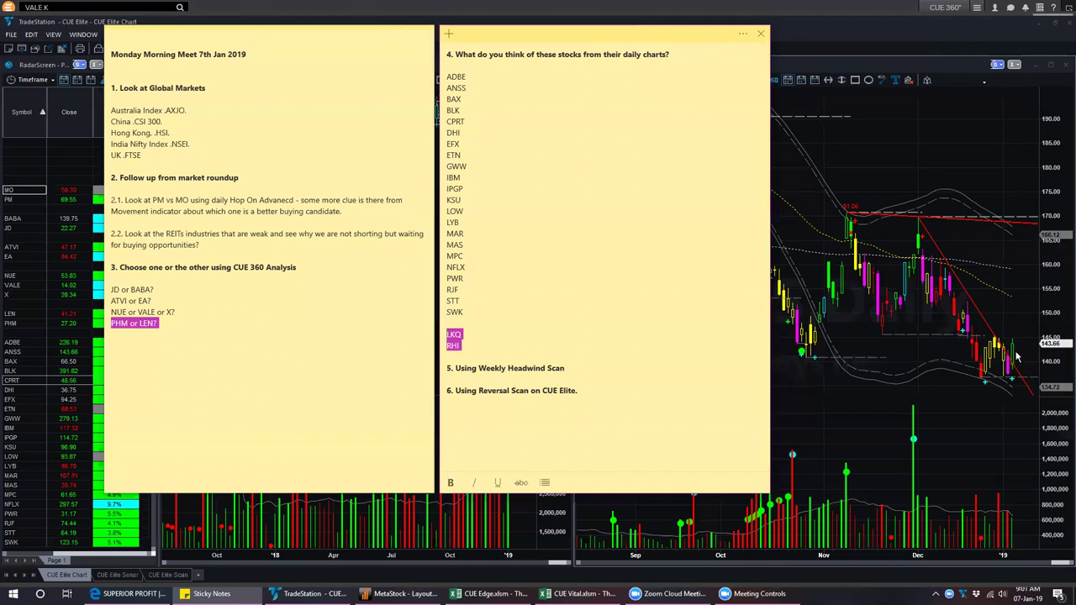
pyautogui.click(958, 140)
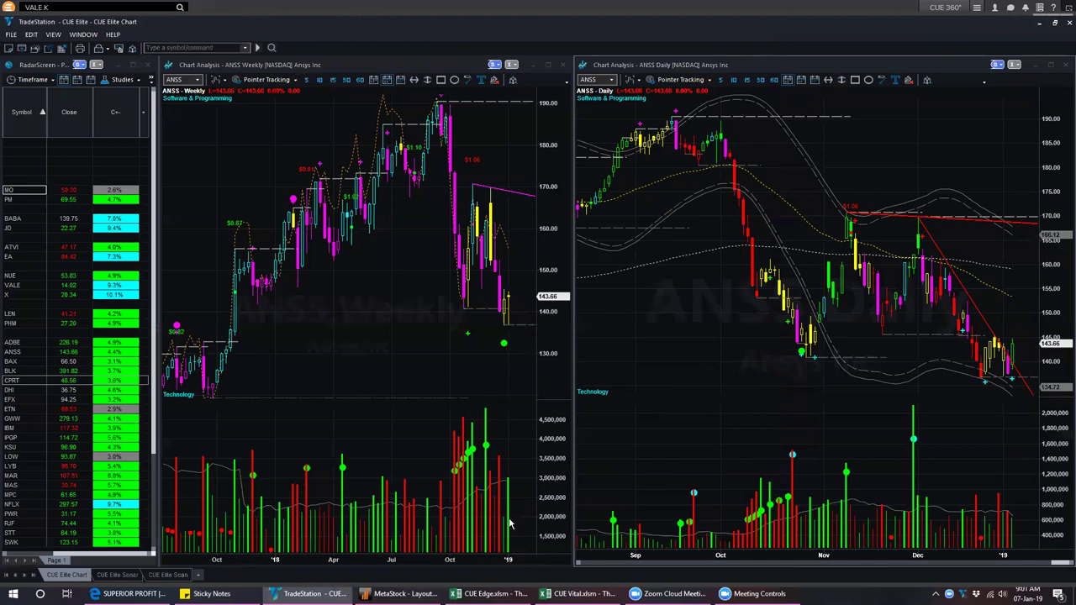
pyautogui.click(206, 594)
pyautogui.moveTo(572, 370); pyautogui.dragTo(422, 364)
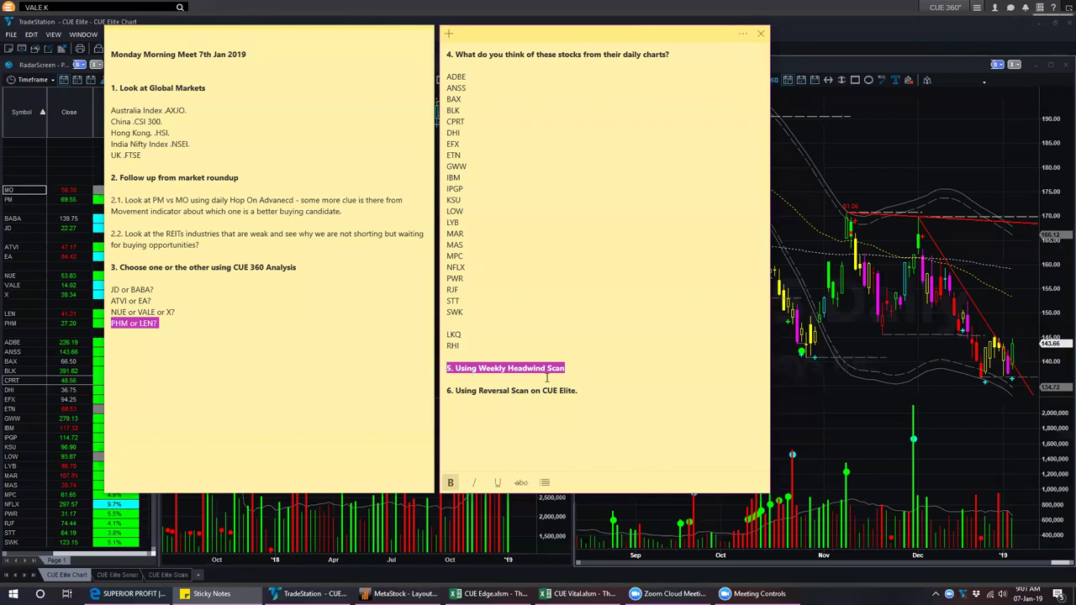
pyautogui.click(810, 395)
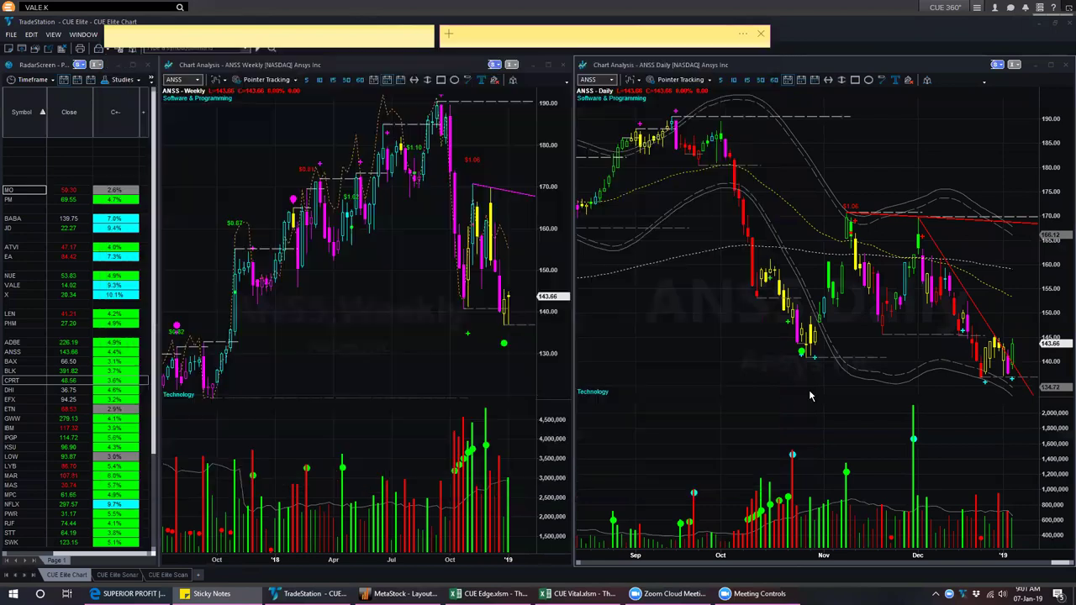
# - Review the CUE Elite Scan list in TradeStation and the CUE Long HEADWIND exploration with its weekly interval in MetaStock
pyautogui.click(168, 575)
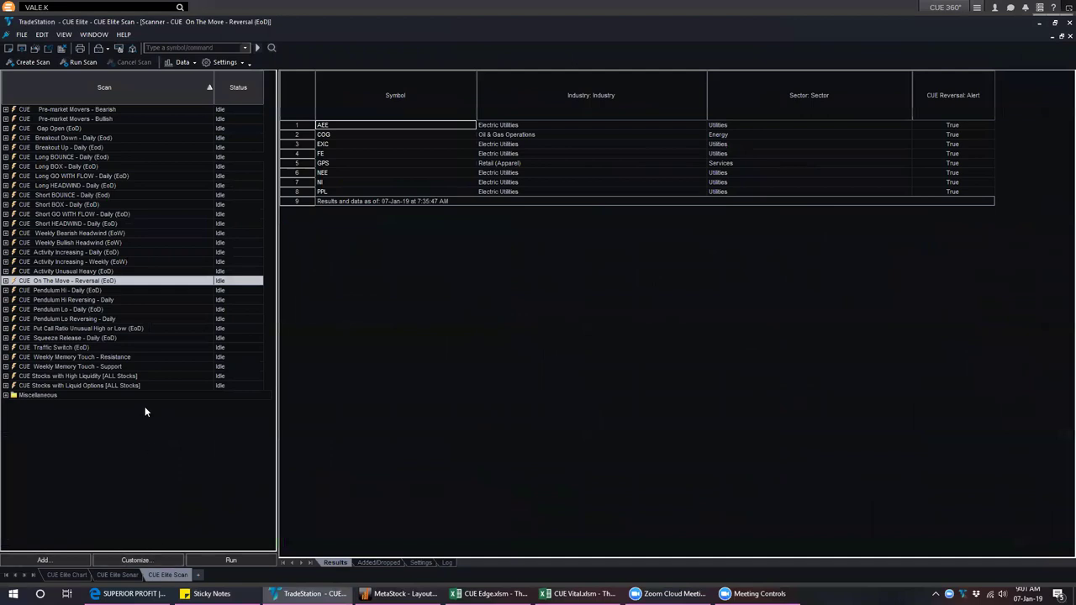
pyautogui.click(400, 594)
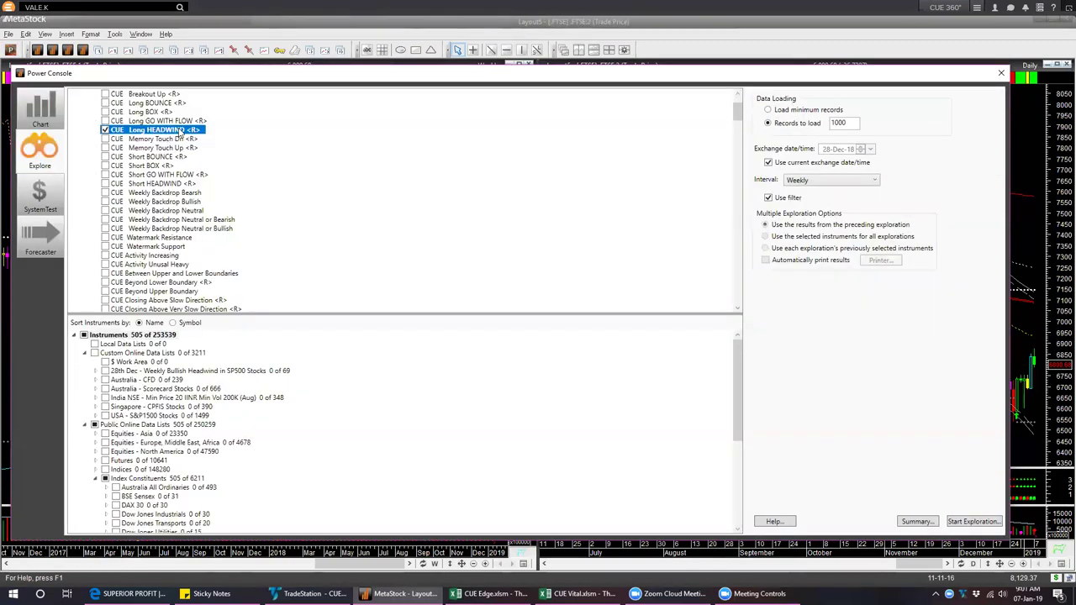
pyautogui.moveTo(179, 133)
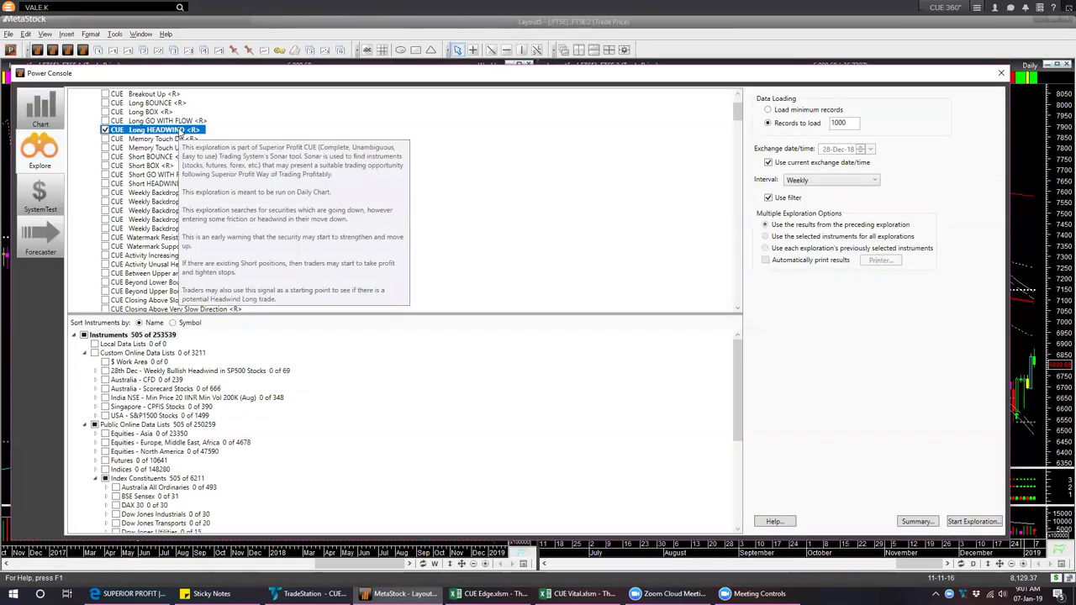
pyautogui.click(854, 186)
pyautogui.click(853, 186)
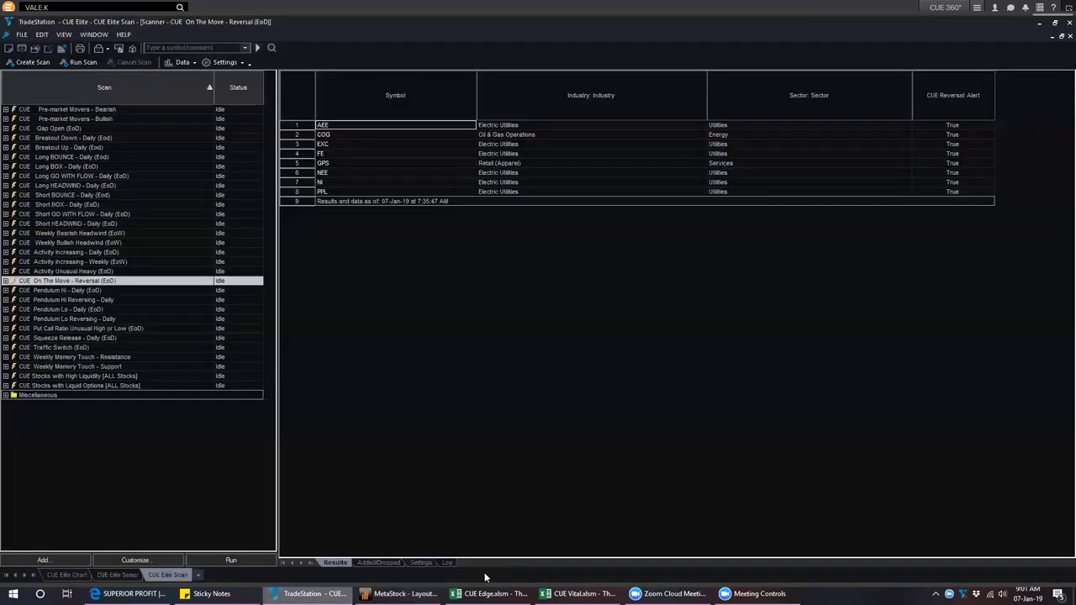
# - Open the CUE Elite Sonar RadarScreen in TradeStation, point out the HW and interval columns, and add SPY as a symbol
pyautogui.click(306, 594)
pyautogui.click(120, 575)
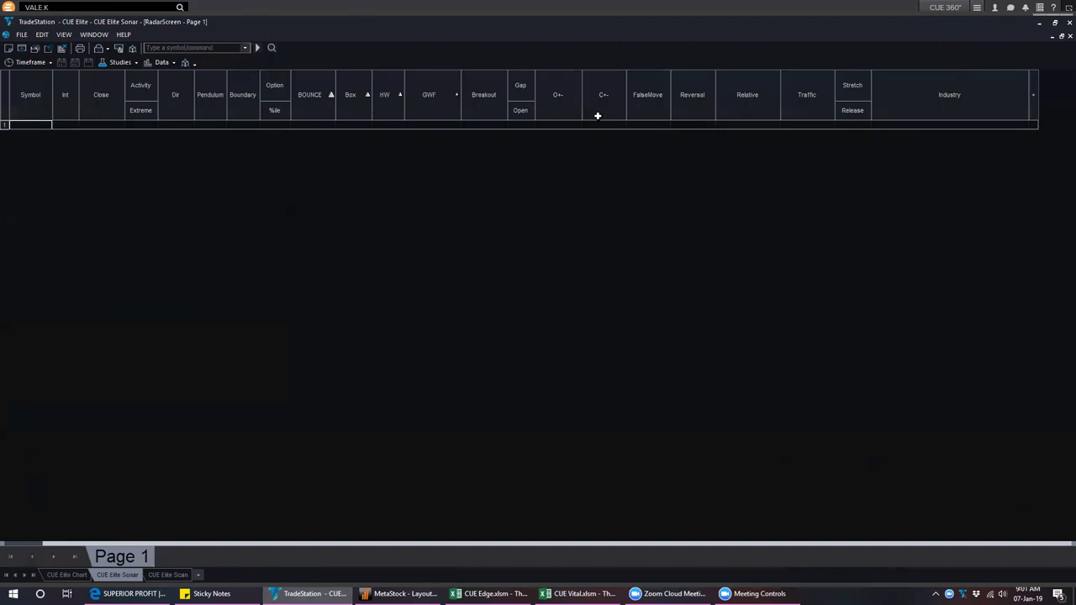
pyautogui.click(384, 100)
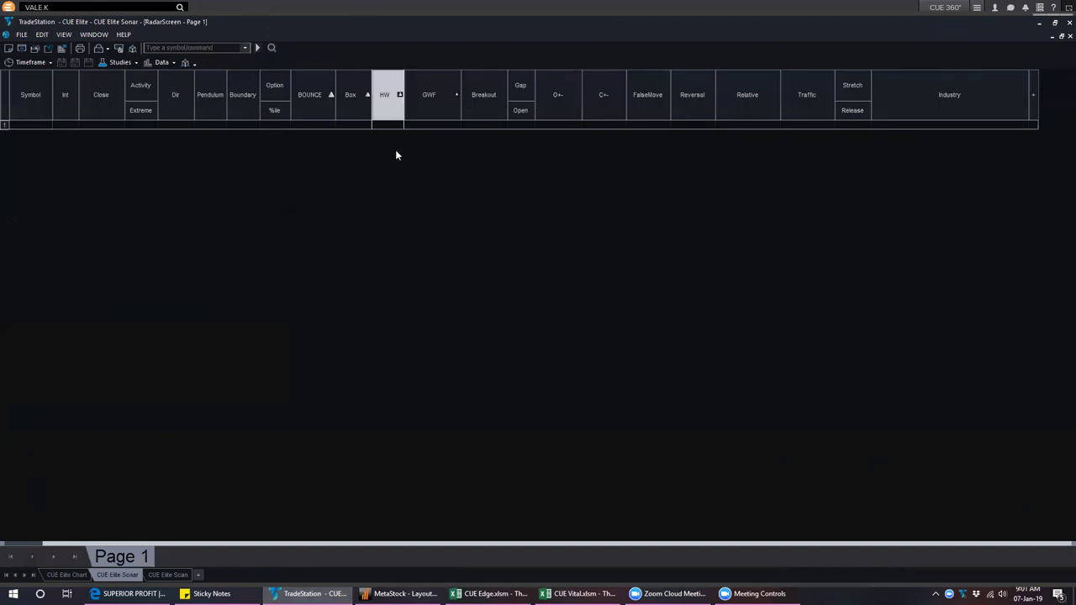
pyautogui.click(68, 100)
pyautogui.click(31, 125)
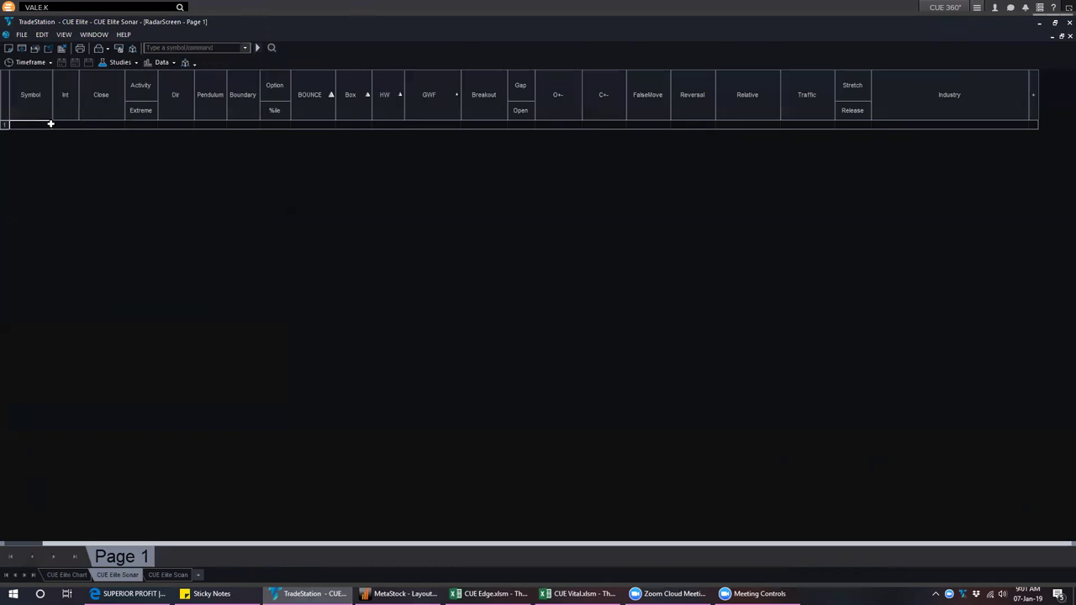
pyautogui.write('SPY')
pyautogui.press('Return')
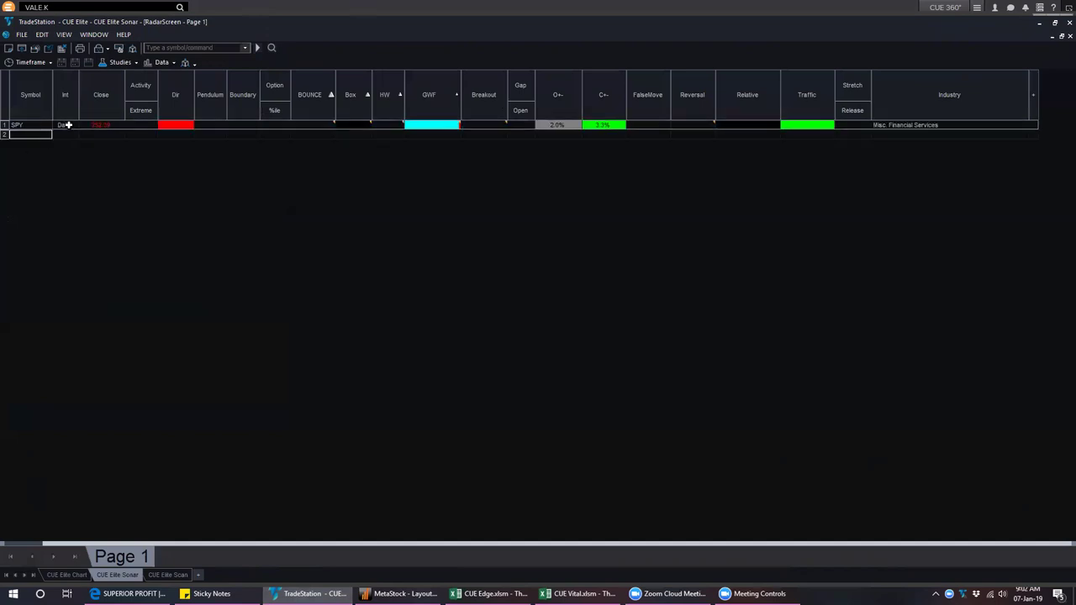
# - Set the Sonar symbol list to the weekly timeframe to show SPY's weekly readings, and remove SPY from the list
pyautogui.click(31, 101)
pyautogui.rightClick(31, 102)
pyautogui.moveTo(50, 107)
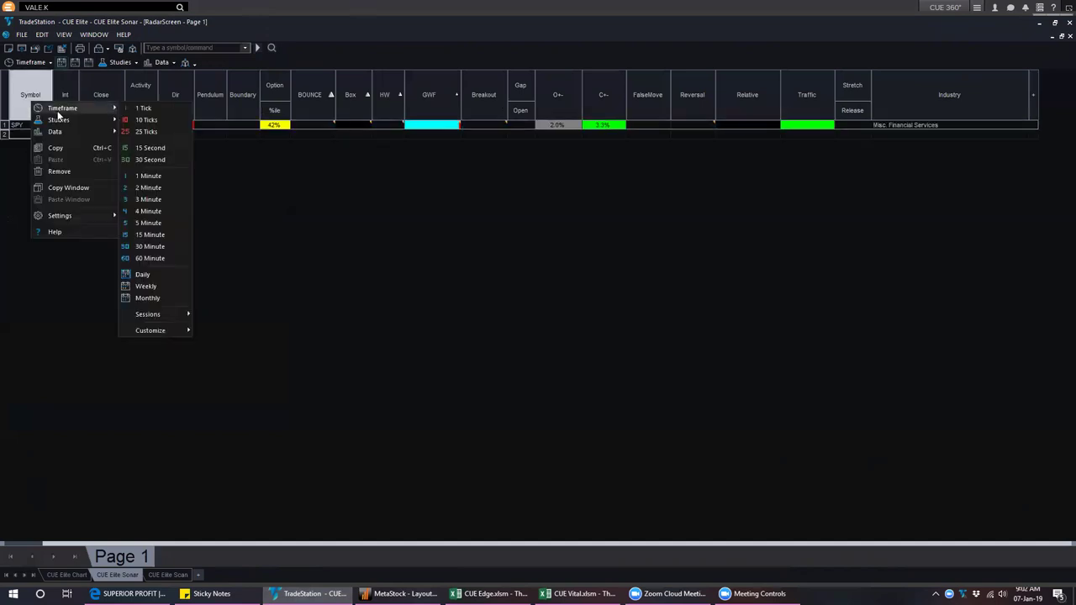
pyautogui.click(146, 287)
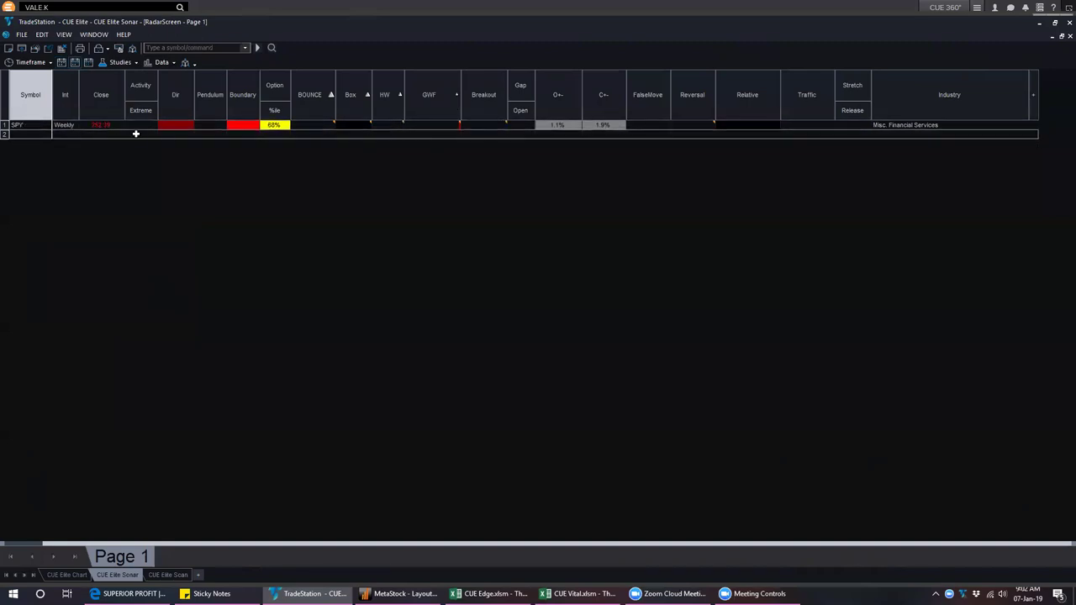
pyautogui.click(33, 125)
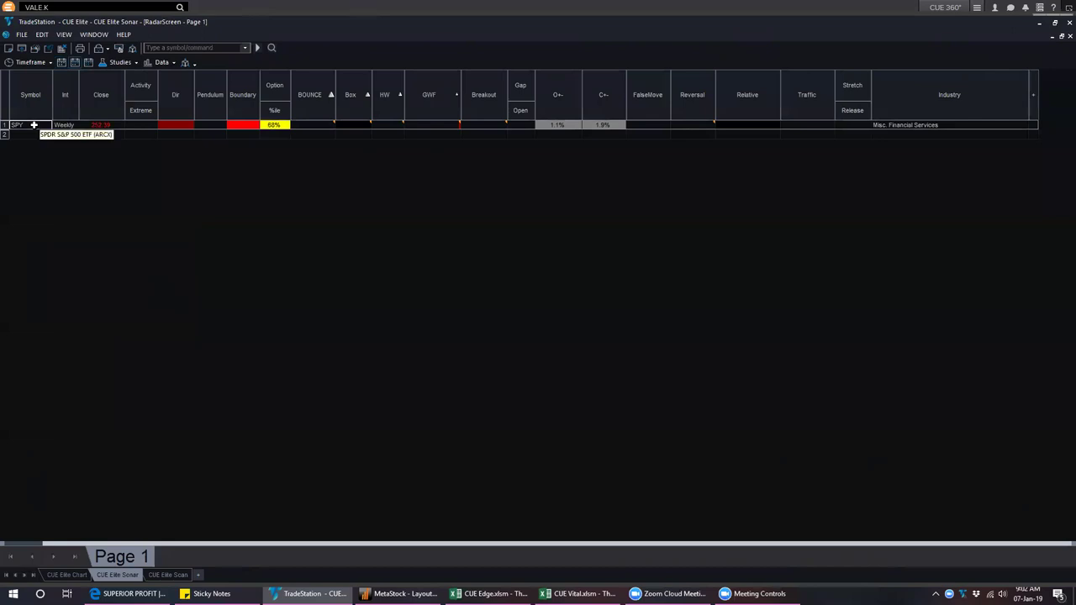
pyautogui.press('Delete')
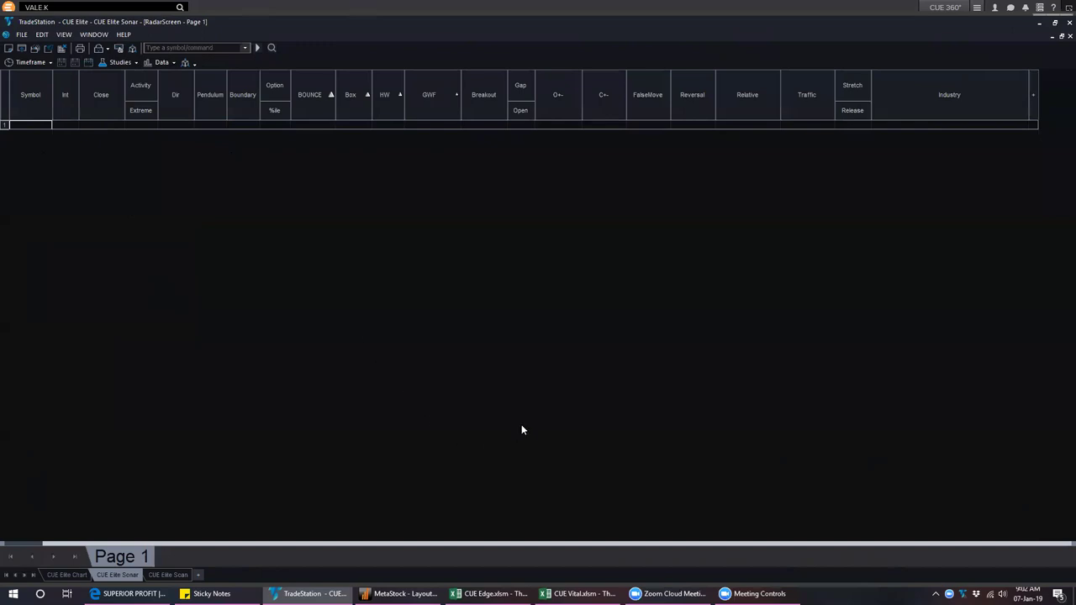
# - Return to the CUE Elite Chart workspace, highlight agenda items 5 and 6 in Sticky Notes, and go back to the SPY charts
pyautogui.moveTo(402, 593)
pyautogui.click(69, 576)
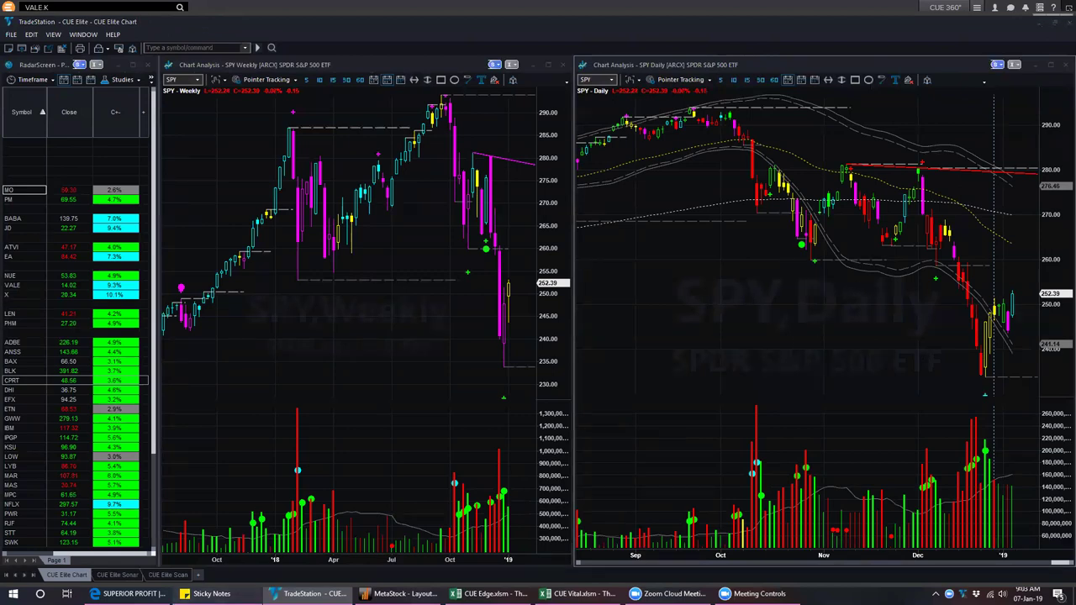
pyautogui.click(206, 593)
pyautogui.click(580, 370)
pyautogui.moveTo(579, 368); pyautogui.dragTo(443, 367)
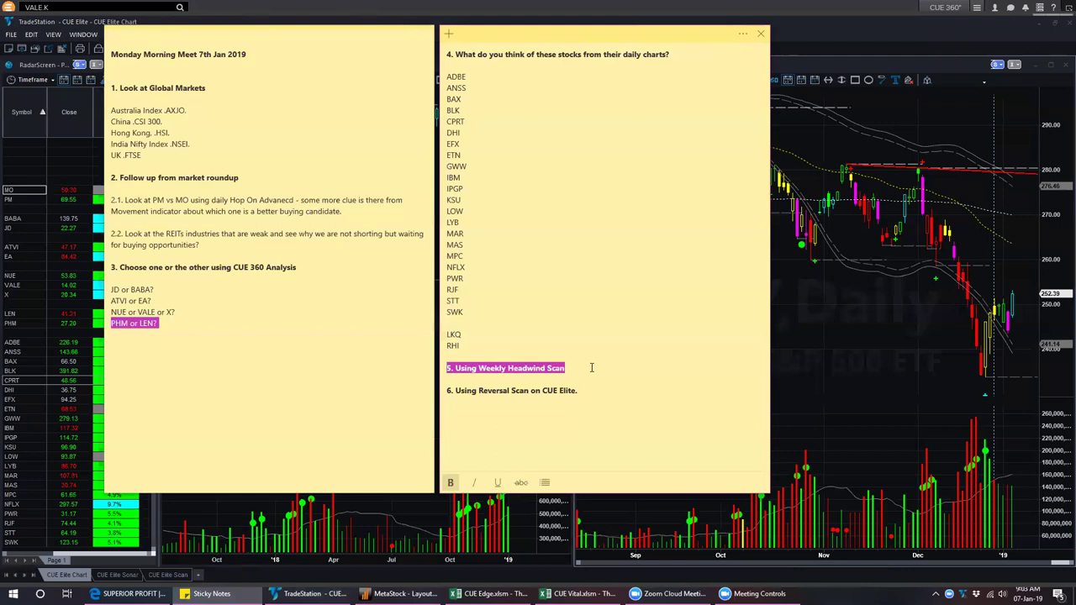
pyautogui.moveTo(583, 390); pyautogui.dragTo(441, 390)
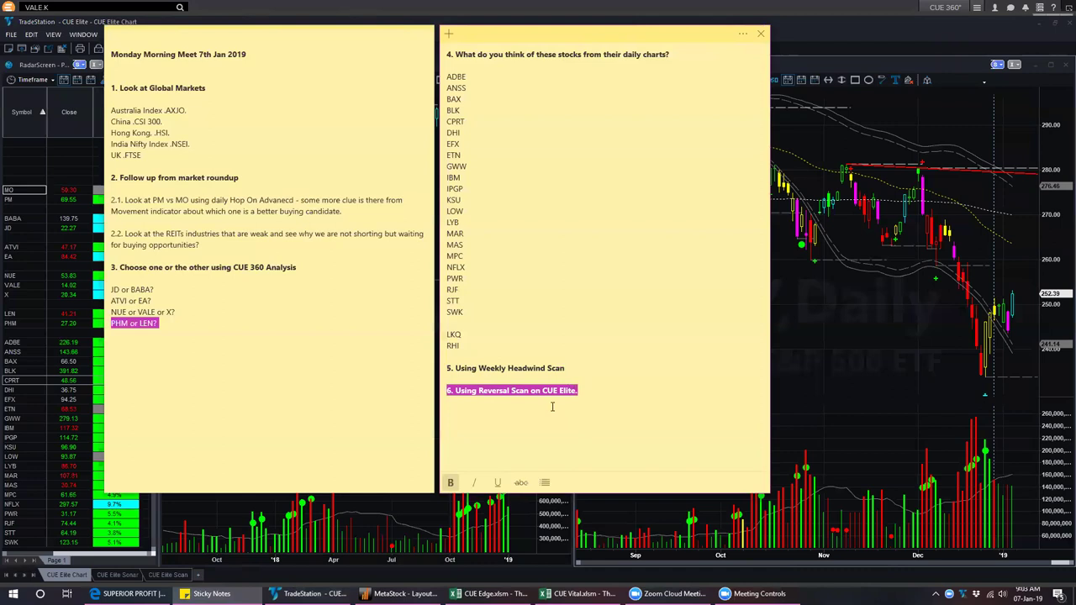
pyautogui.click(832, 323)
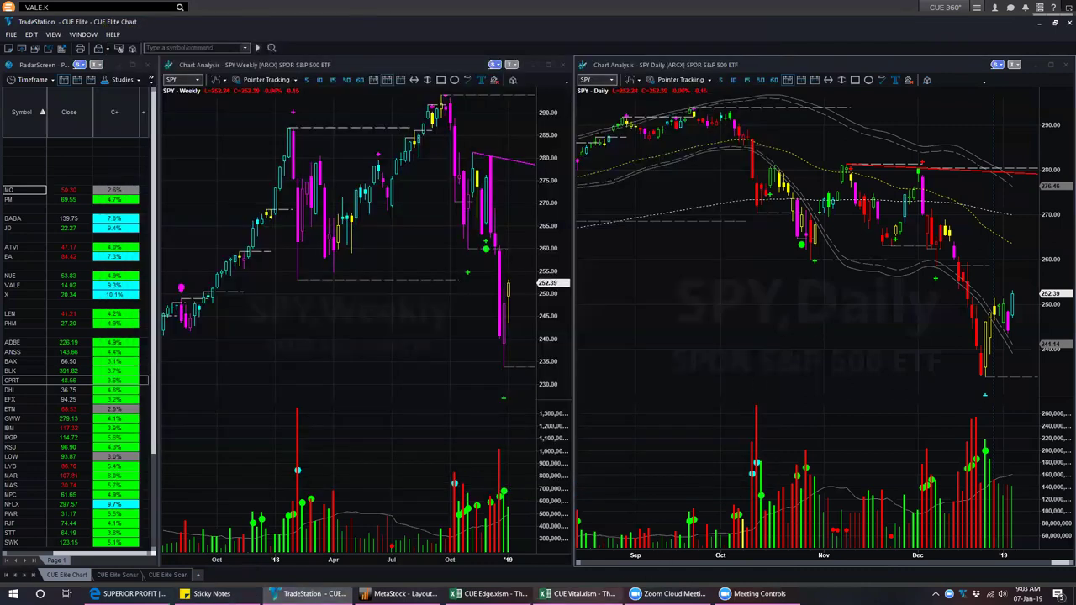
# - Switch to the CUE Edge workbook in Excel, clear the Stock sheet's filter, and filter the Symbol column for NFLX
pyautogui.hotkey('alt', 'Tab')
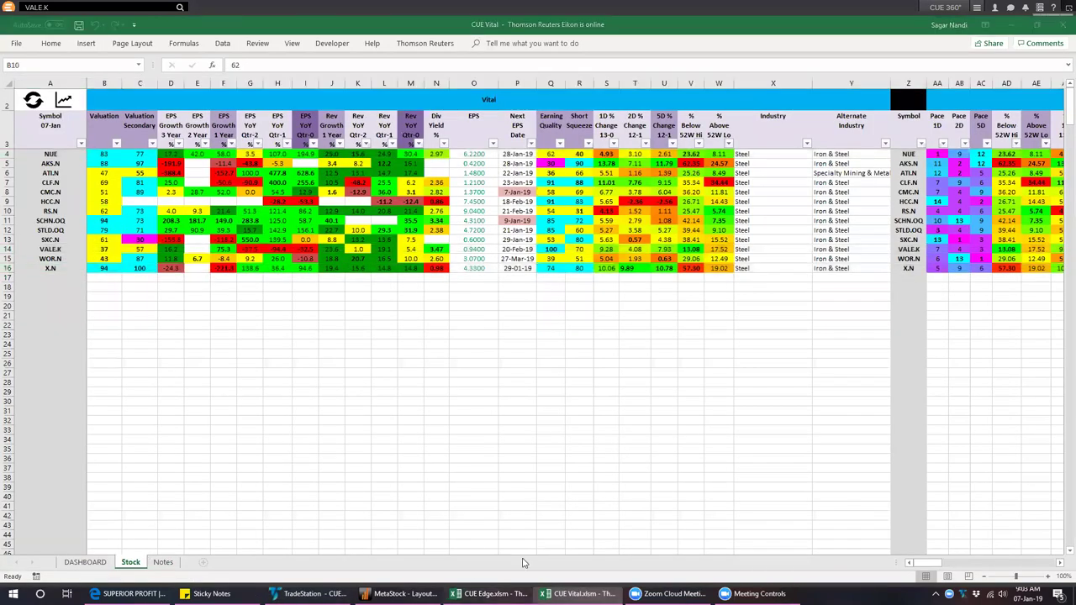
pyautogui.hotkey('ctrl', 'Tab')
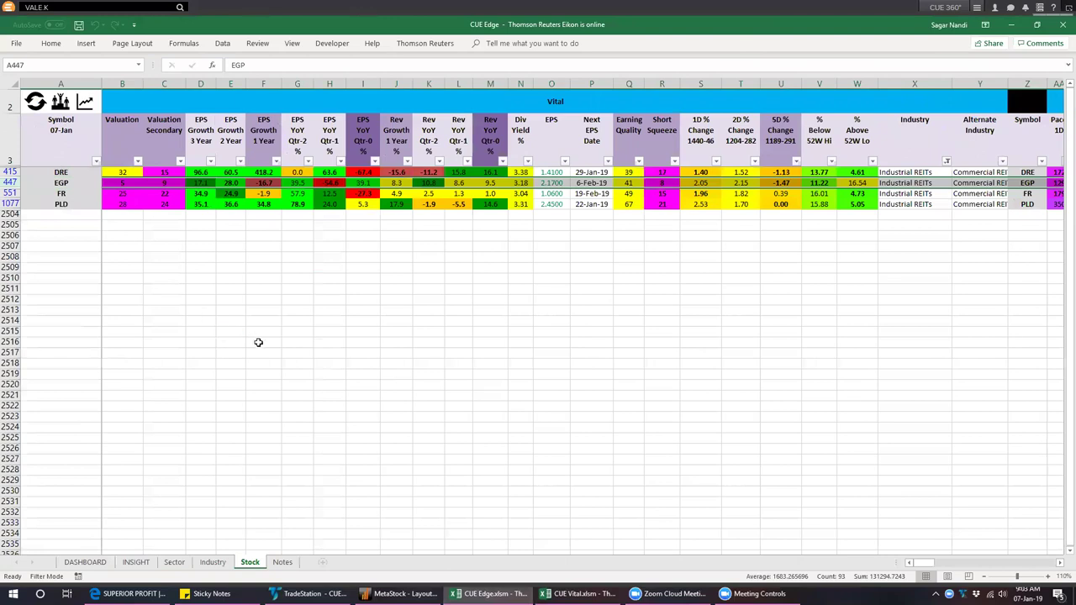
pyautogui.hotkey('alt', 'a')
pyautogui.press('c')
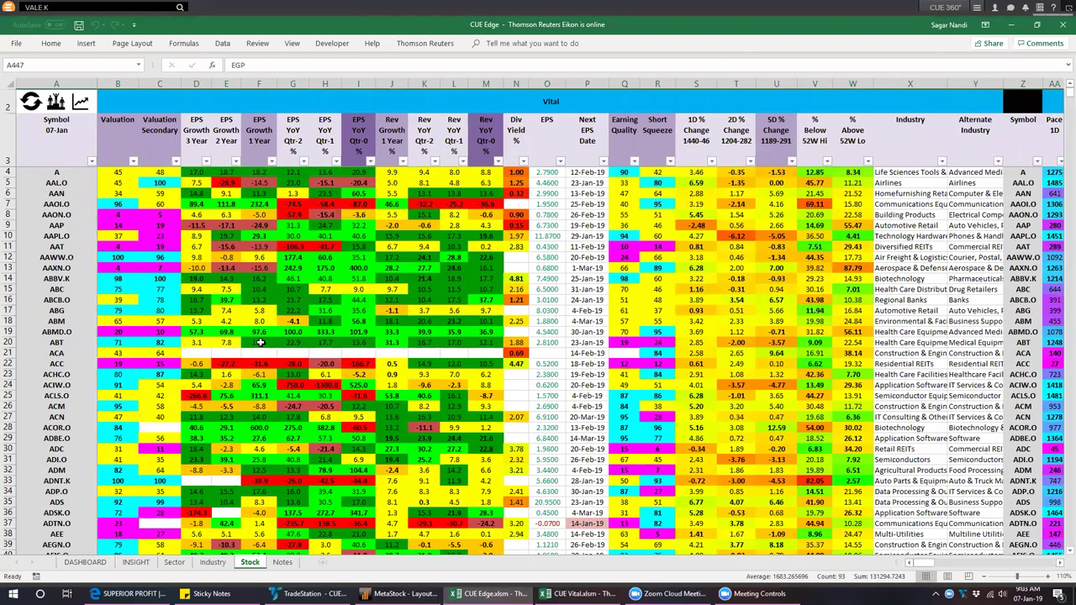
pyautogui.click(91, 161)
pyautogui.click(62, 257)
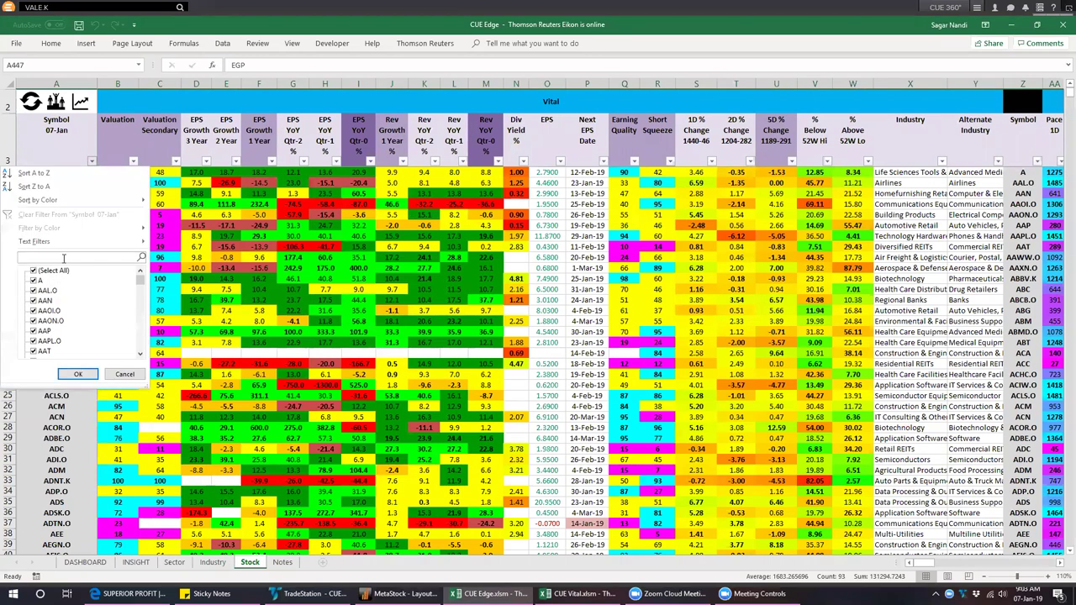
pyautogui.write('NFLX')
pyautogui.press('Return')
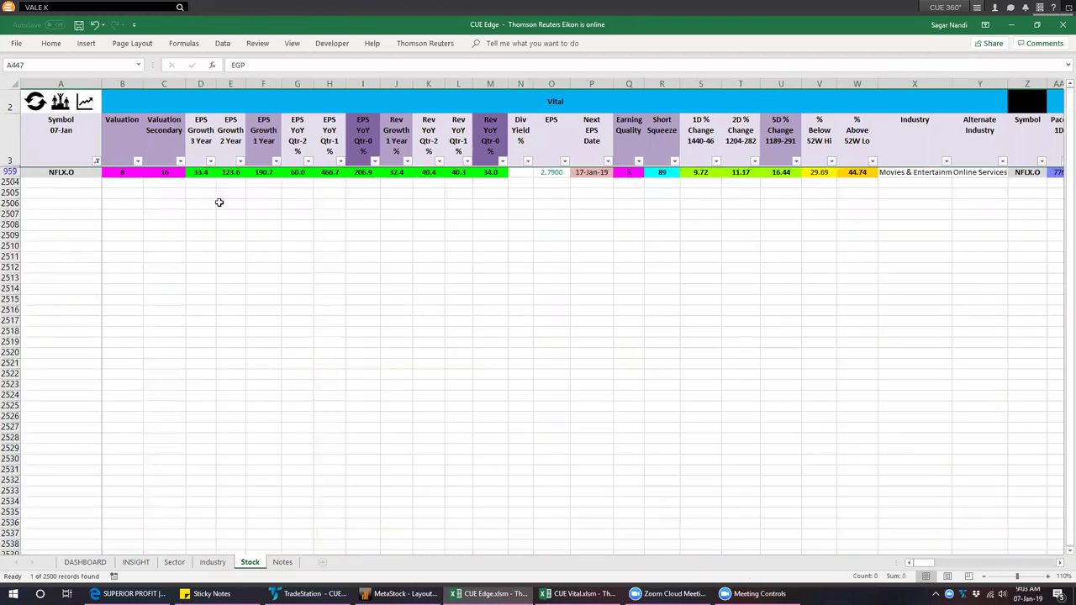
# - Examine NFLX's valuation, EPS and revenue growth, short squeeze, 5-day change and distance above its 52-week low
pyautogui.click(122, 172)
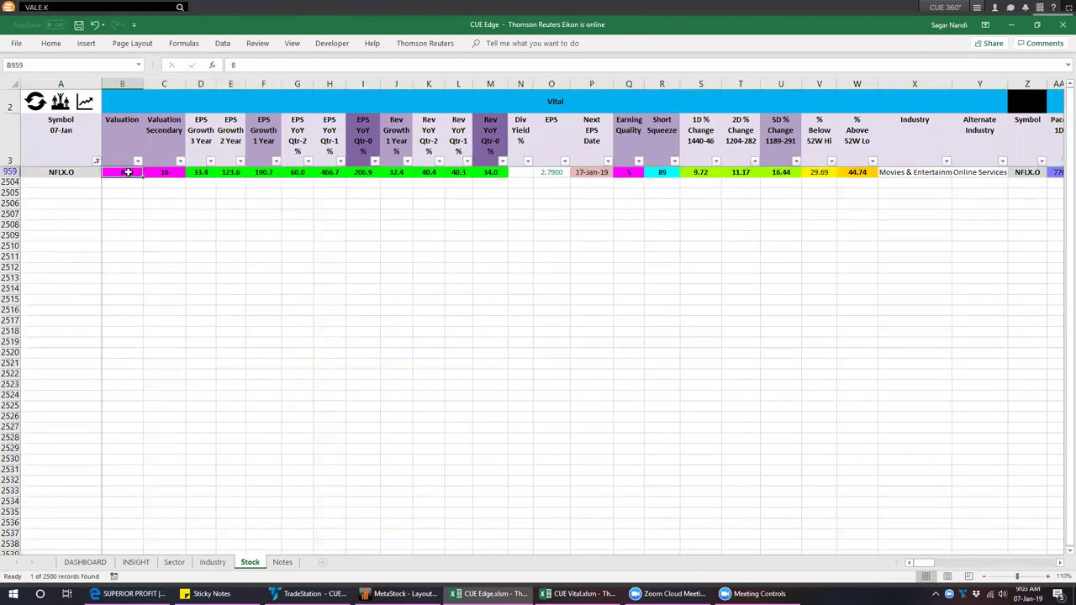
pyautogui.moveTo(200, 171); pyautogui.dragTo(488, 172)
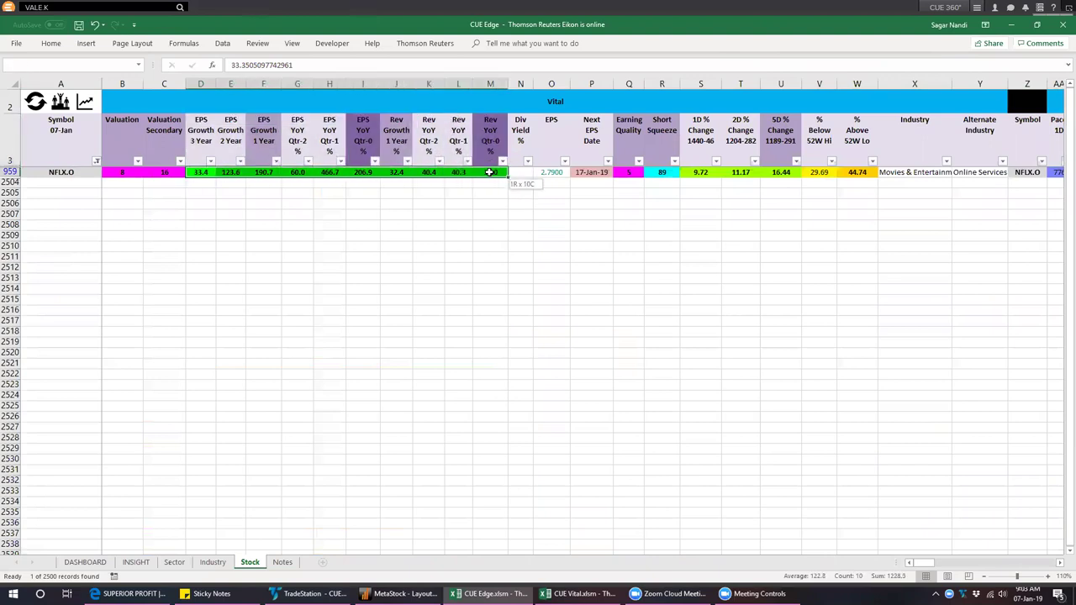
pyautogui.moveTo(362, 172); pyautogui.dragTo(199, 173)
pyautogui.click(265, 173)
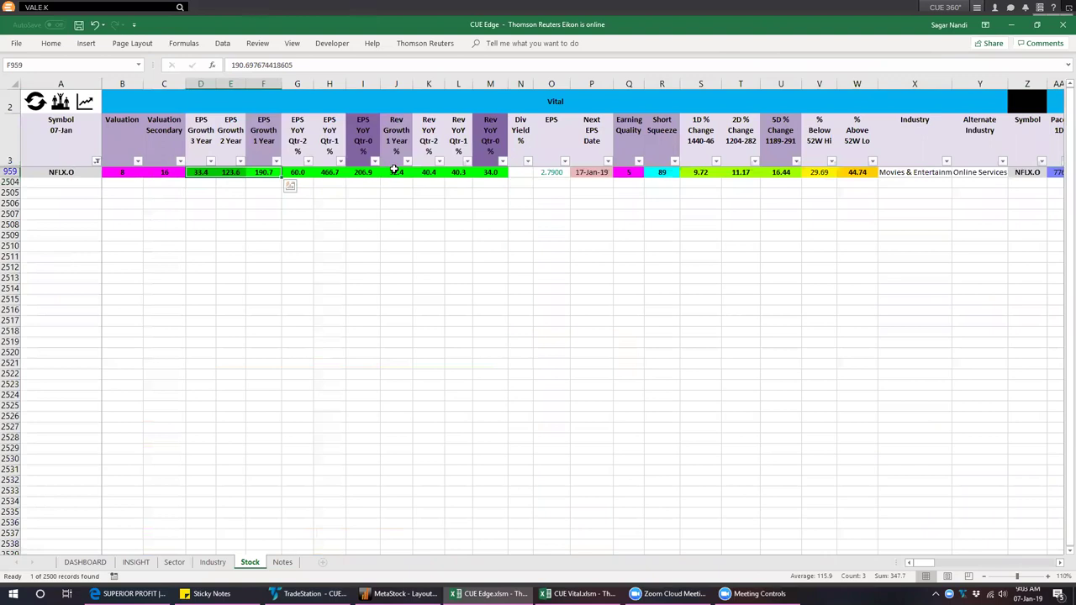
pyautogui.moveTo(422, 172); pyautogui.dragTo(487, 171)
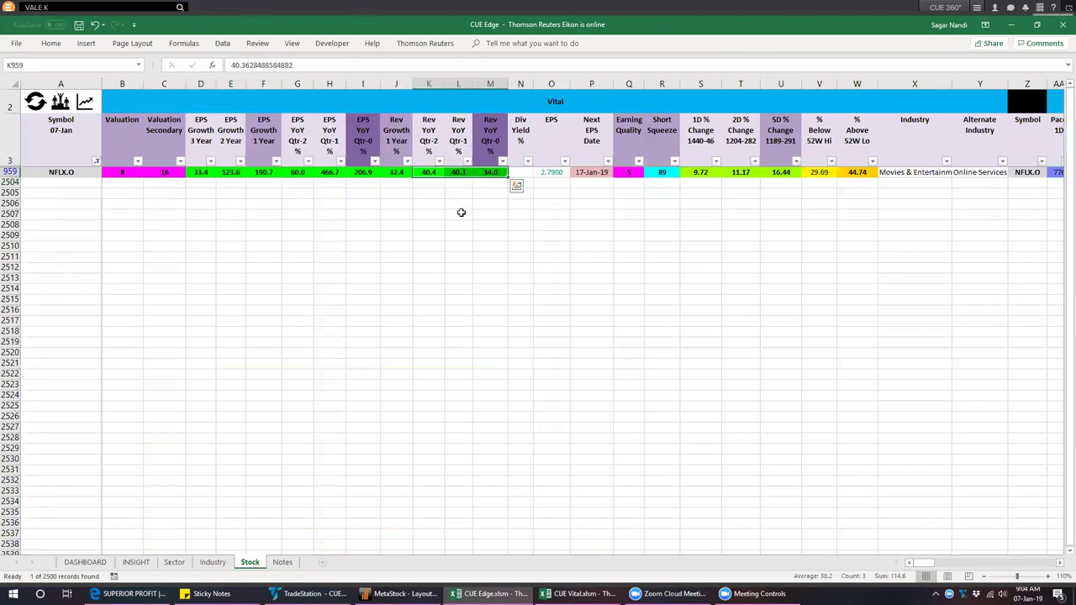
pyautogui.moveTo(394, 173); pyautogui.dragTo(487, 172)
pyautogui.click(662, 173)
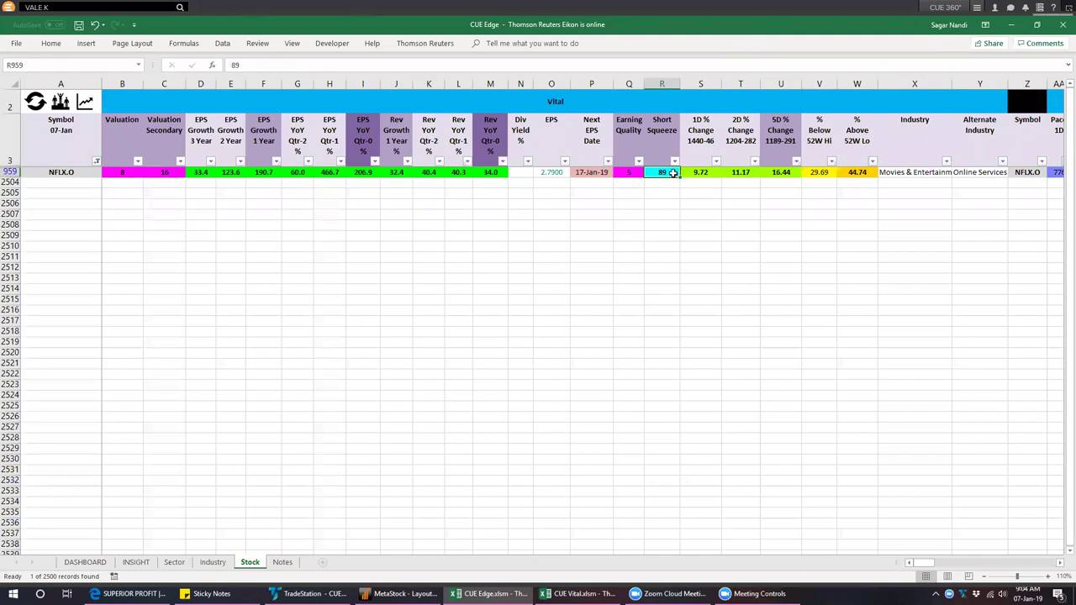
pyautogui.click(785, 172)
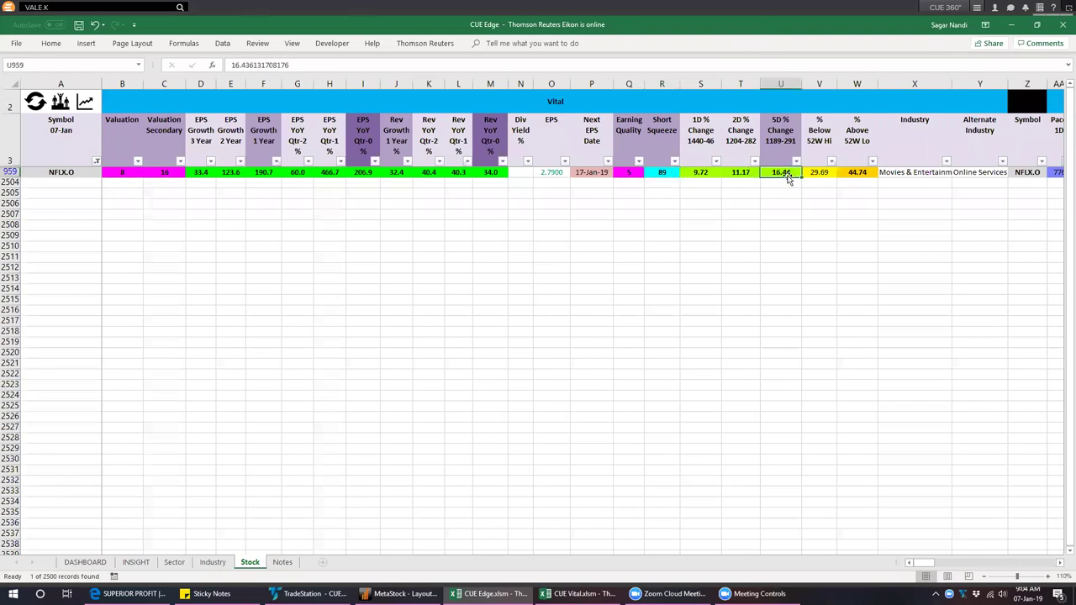
pyautogui.click(868, 171)
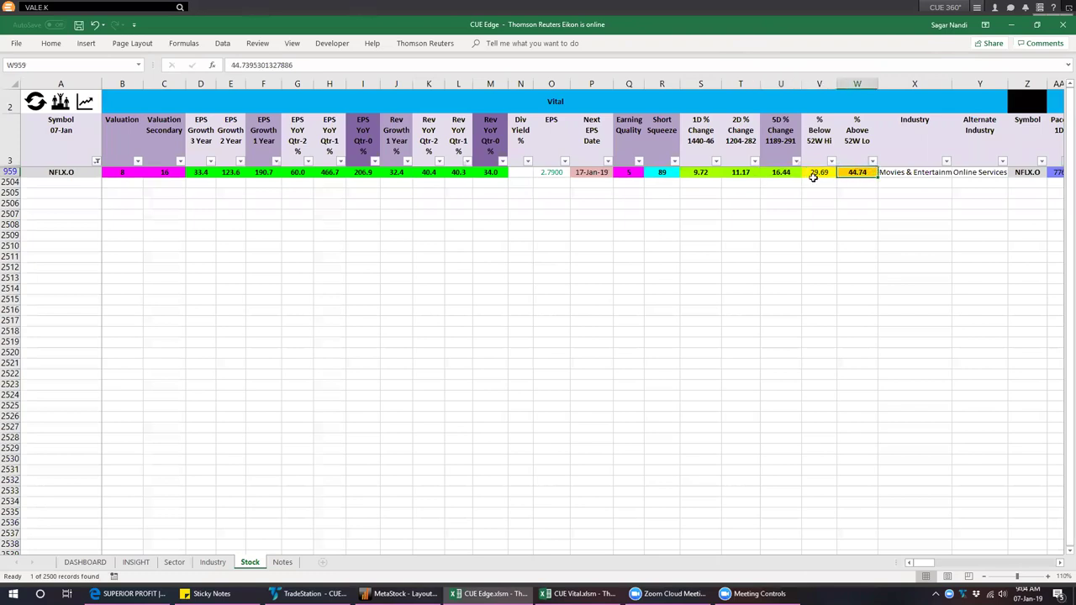
pyautogui.click(11, 172)
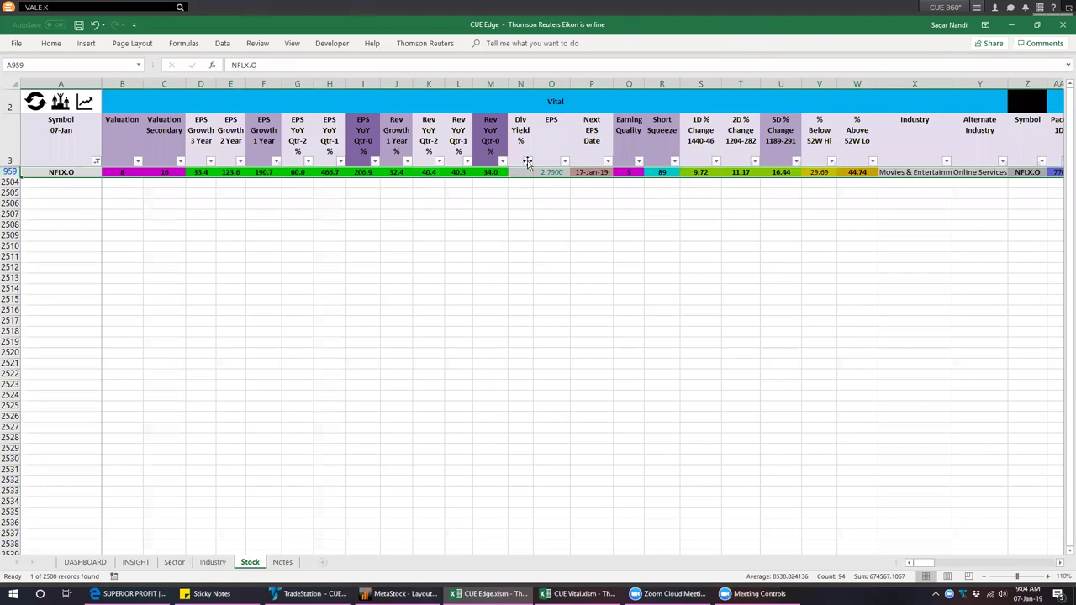
pyautogui.moveTo(362, 172); pyautogui.dragTo(294, 173)
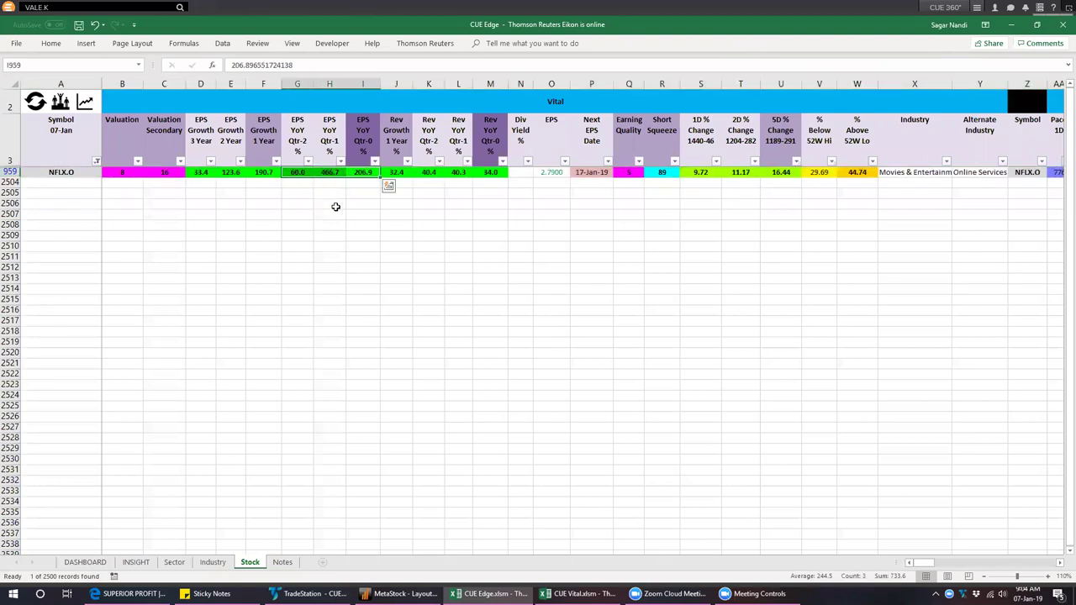
# - List NFLX's Movies & Entertainment industry peers in the Stock sheet and point out their shared industry
pyautogui.click(72, 173)
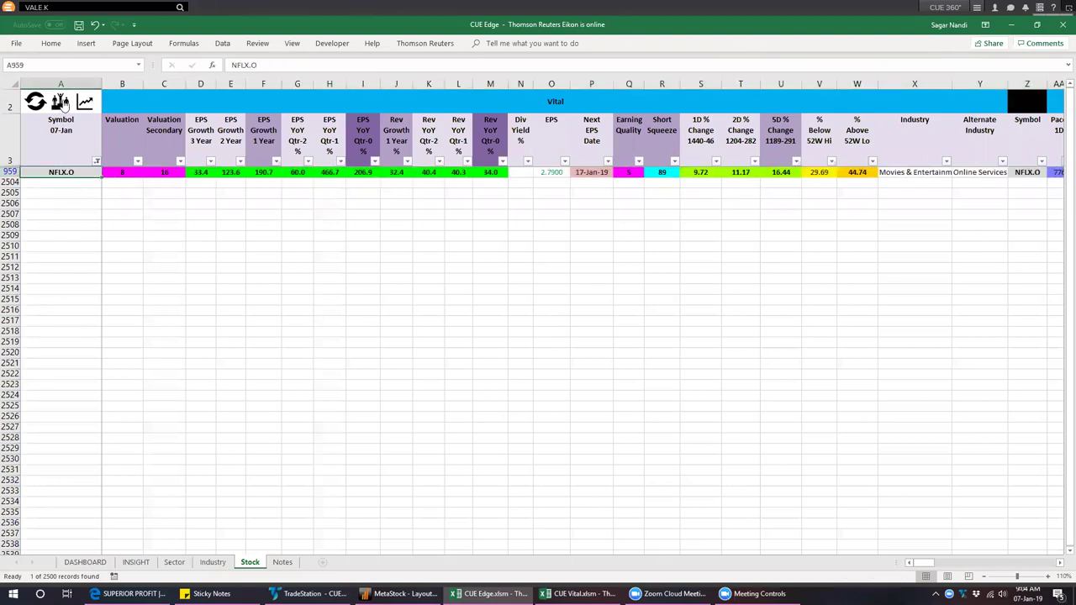
pyautogui.click(58, 104)
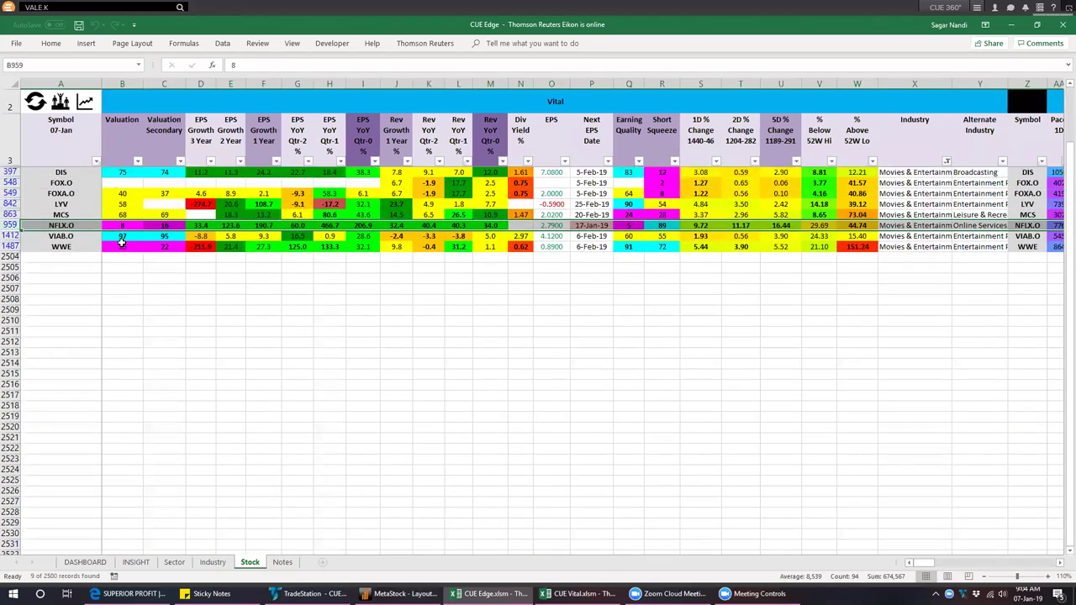
pyautogui.scroll(1, 123, 201)
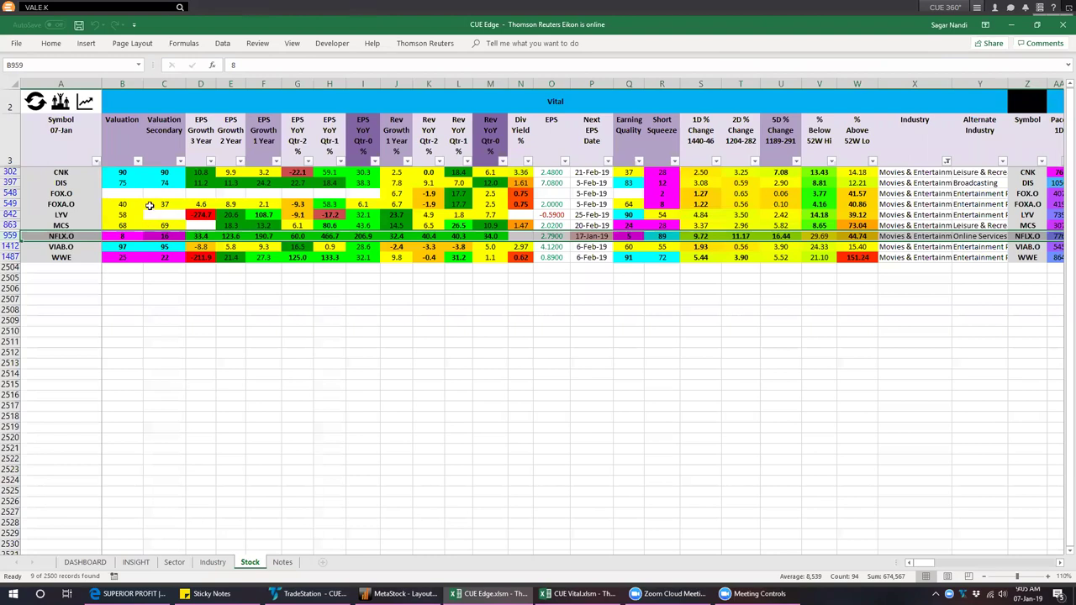
pyautogui.moveTo(902, 173); pyautogui.dragTo(902, 259)
# - Open the Industry sheet and expand the grouped 1D and 2D columns to compare Movies & Entertainment rankings across periods
pyautogui.click(214, 563)
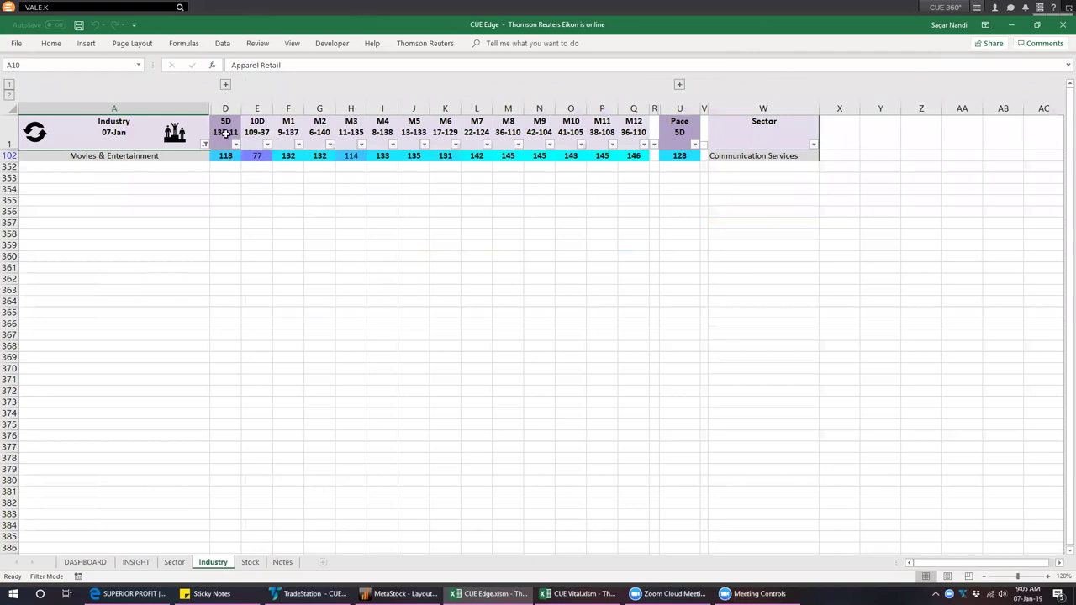
pyautogui.click(225, 86)
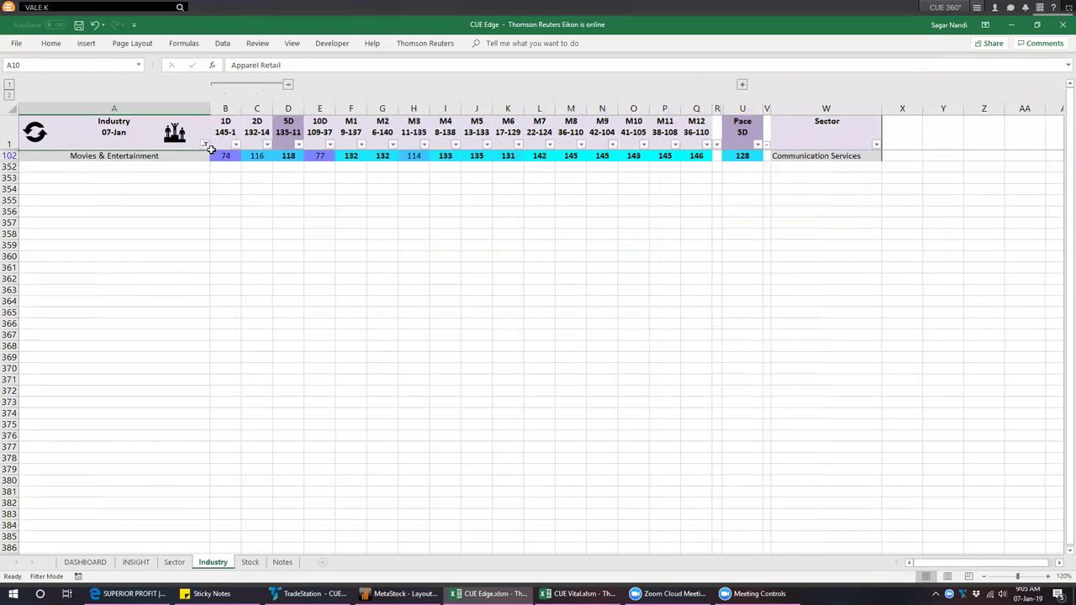
pyautogui.click(288, 87)
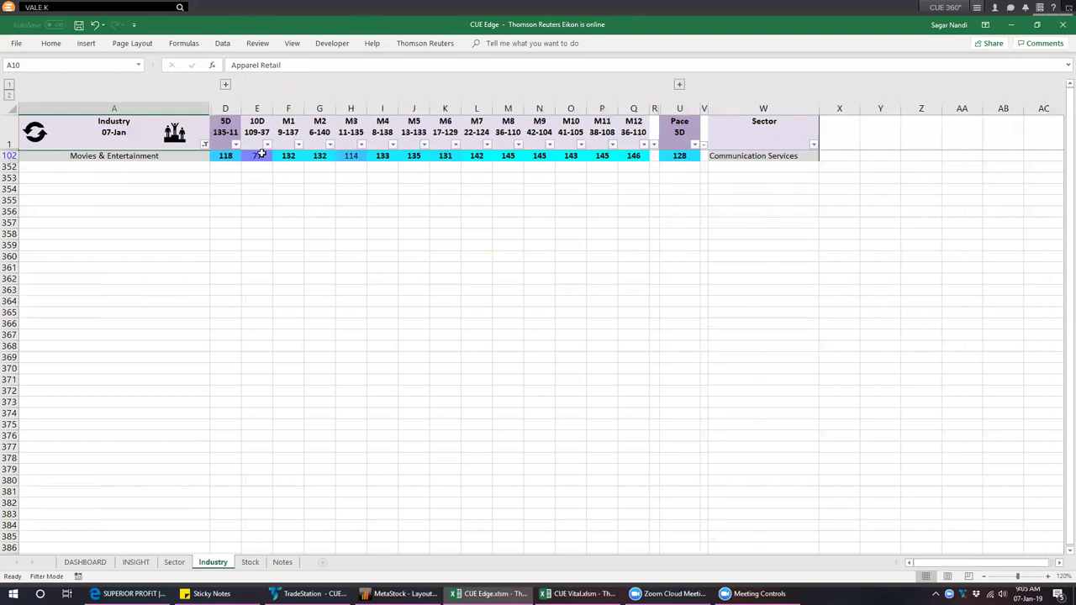
pyautogui.click(225, 85)
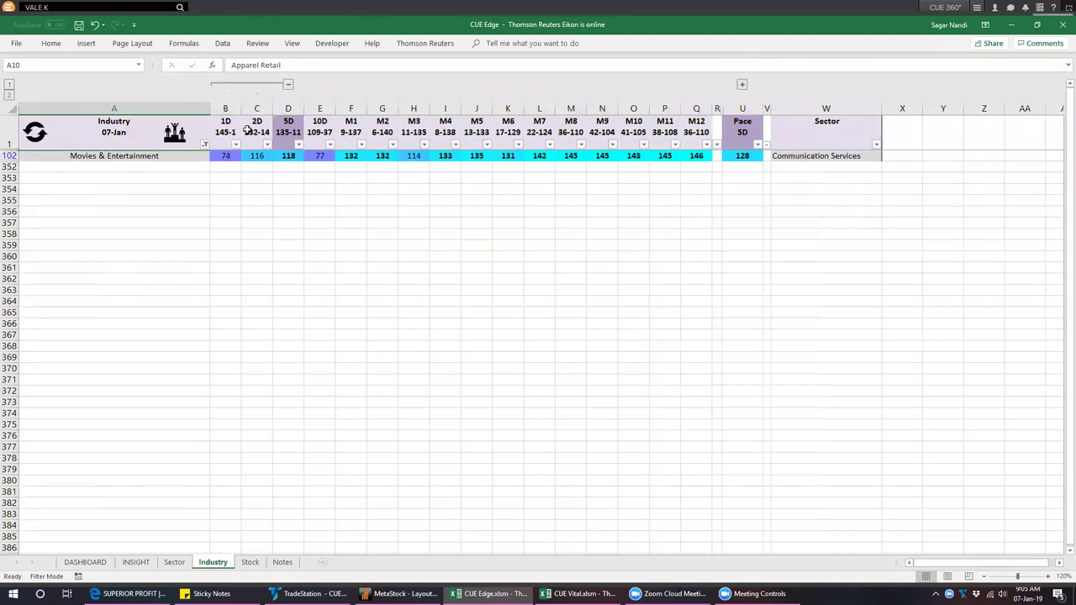
pyautogui.click(289, 87)
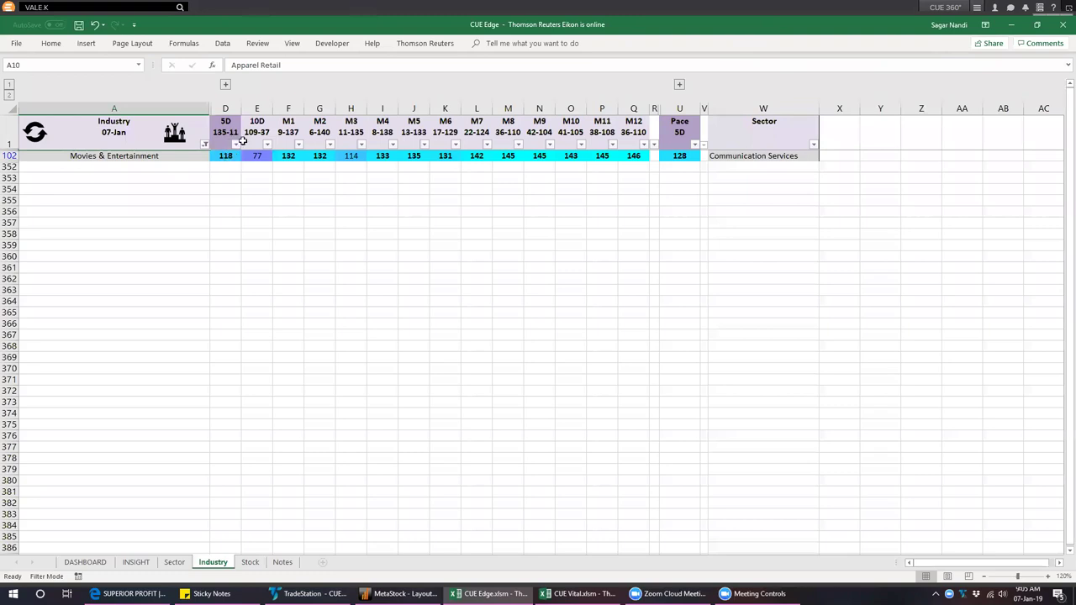
pyautogui.click(224, 84)
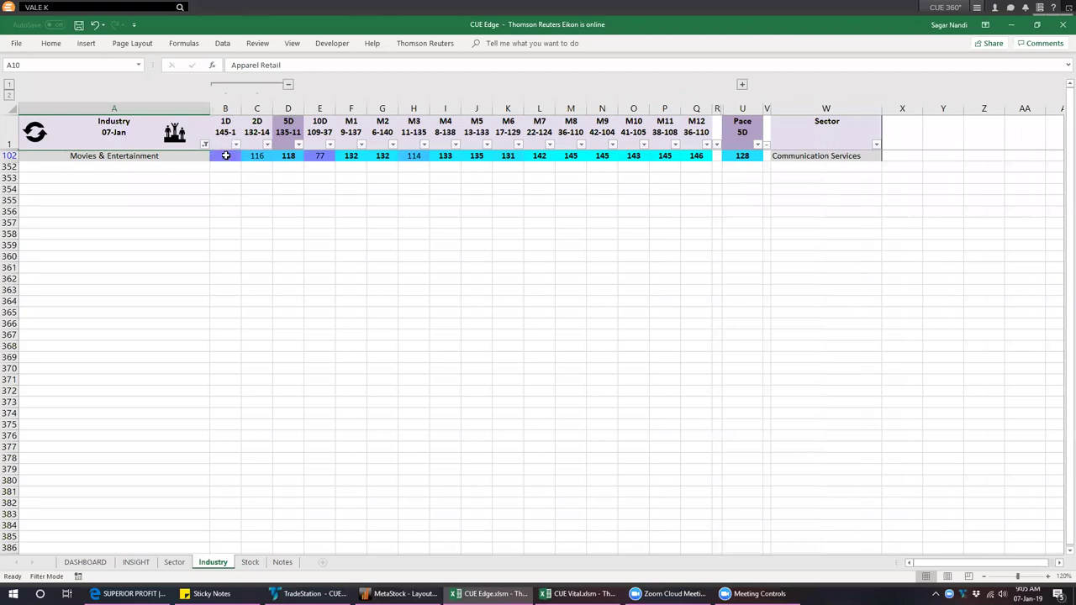
# - Collapse the Industry sheet's grouped 1D and 2D columns, and load NFLX in the TradeStation weekly and daily charts
pyautogui.click(289, 85)
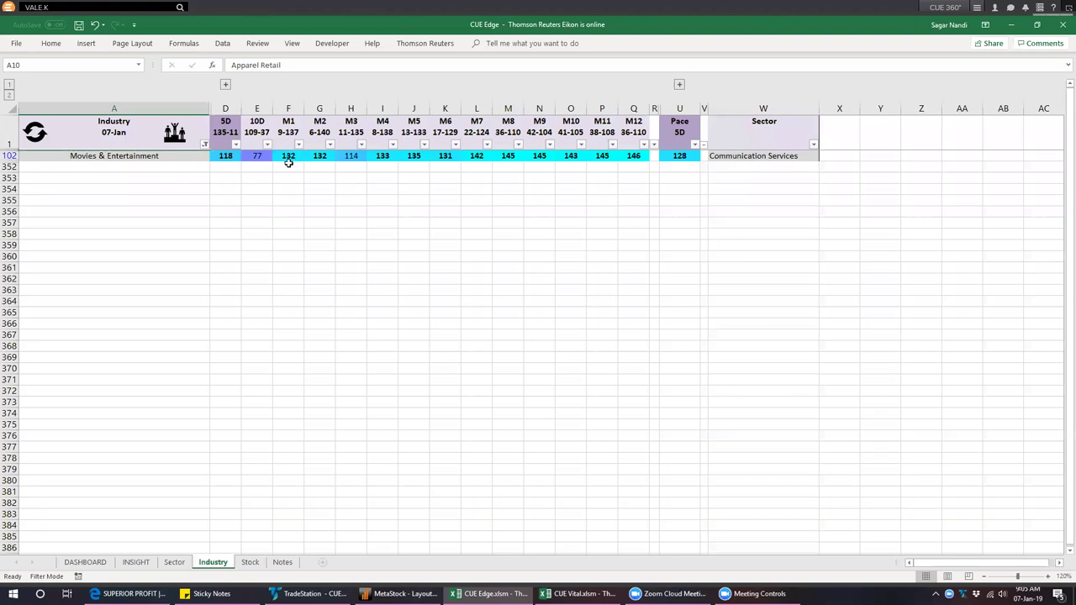
pyautogui.click(172, 155)
pyautogui.click(310, 594)
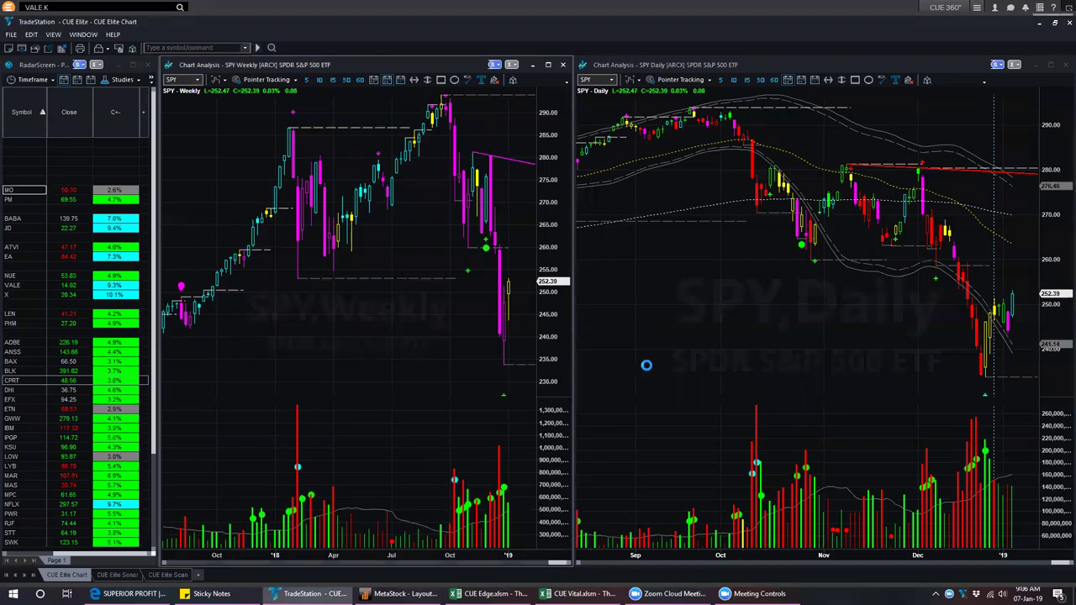
pyautogui.write('NFLX')
pyautogui.press('Return')
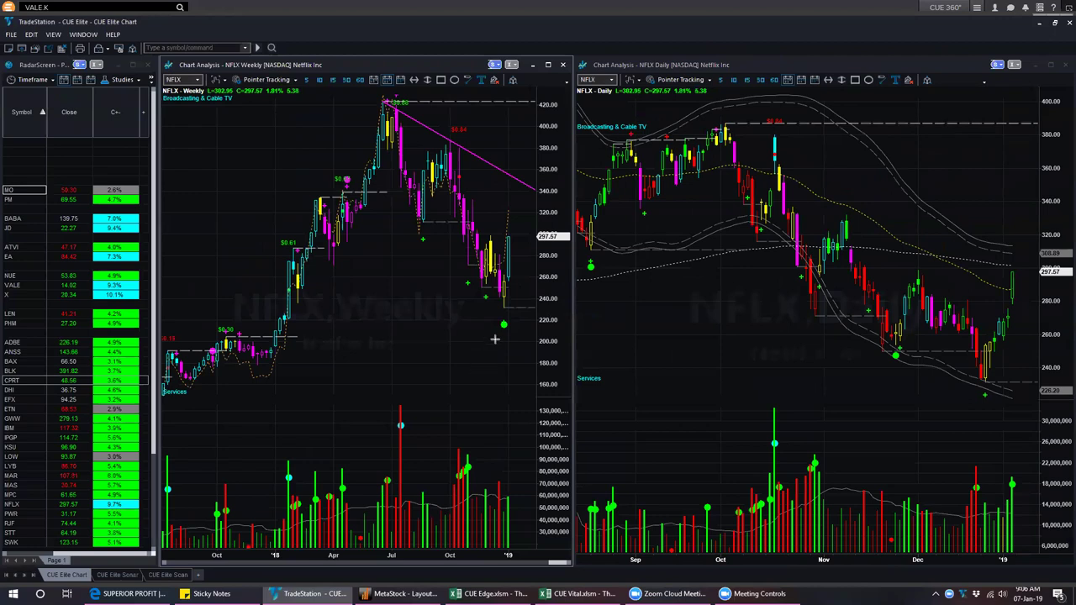
# - Annotate the NFLX charts with arrows marking the weekly green dot and the daily swings between the late-November and late-December lows
pyautogui.moveTo(478, 368); pyautogui.dragTo(496, 336)
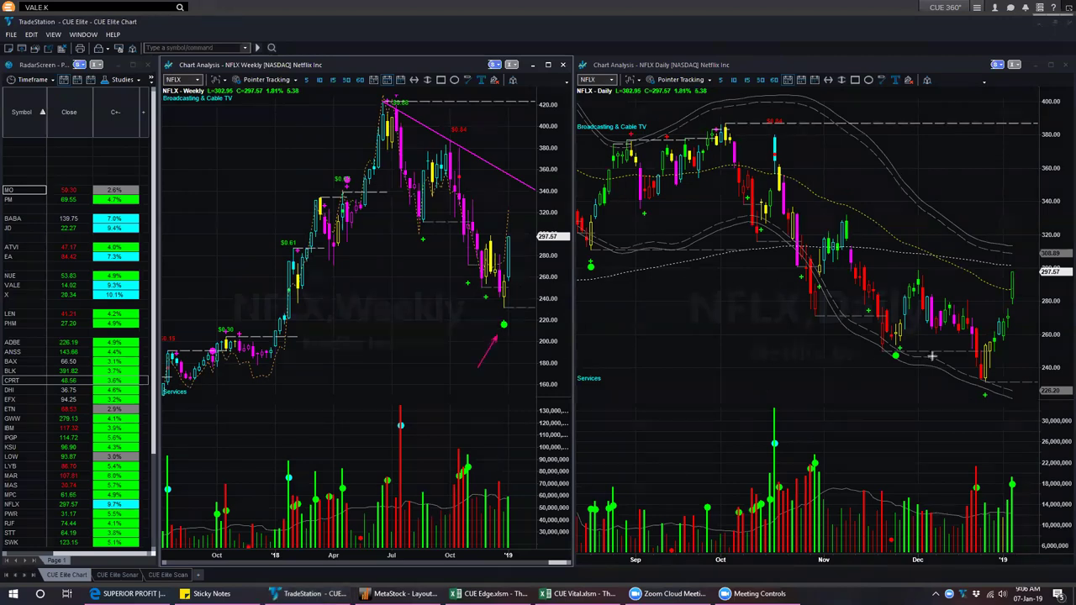
pyautogui.moveTo(906, 355); pyautogui.dragTo(986, 354)
pyautogui.moveTo(848, 396)
pyautogui.mouseDown()
pyautogui.moveTo(893, 363)
pyautogui.moveTo(914, 311)
pyautogui.moveTo(975, 351)
pyautogui.mouseUp()
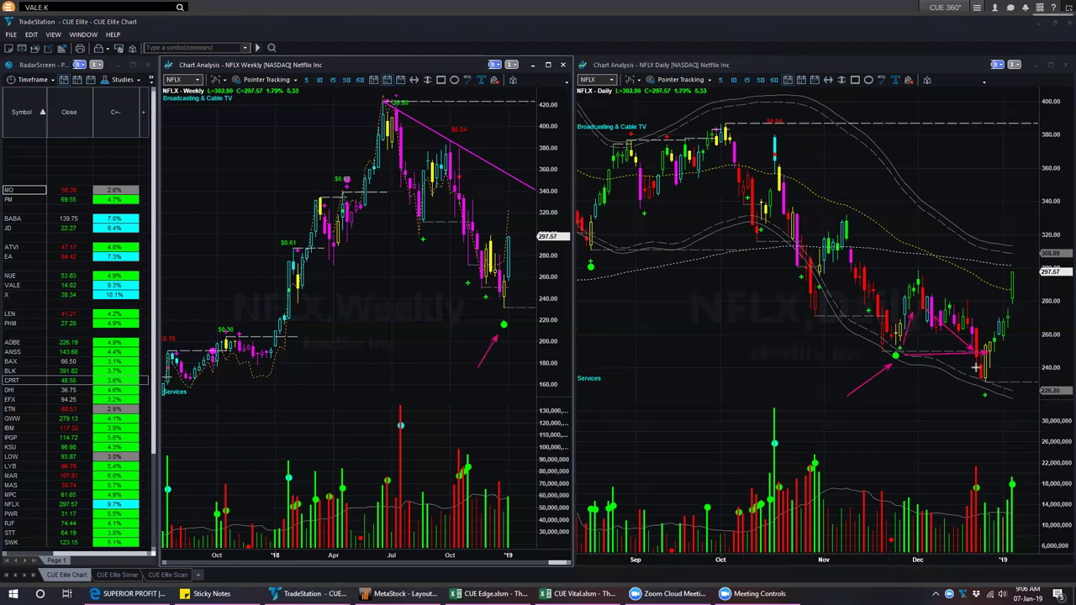
pyautogui.moveTo(913, 326); pyautogui.dragTo(919, 311)
pyautogui.moveTo(962, 360)
pyautogui.mouseDown()
pyautogui.moveTo(977, 389)
pyautogui.moveTo(1010, 340)
pyautogui.mouseUp()
pyautogui.moveTo(963, 427); pyautogui.dragTo(983, 401)
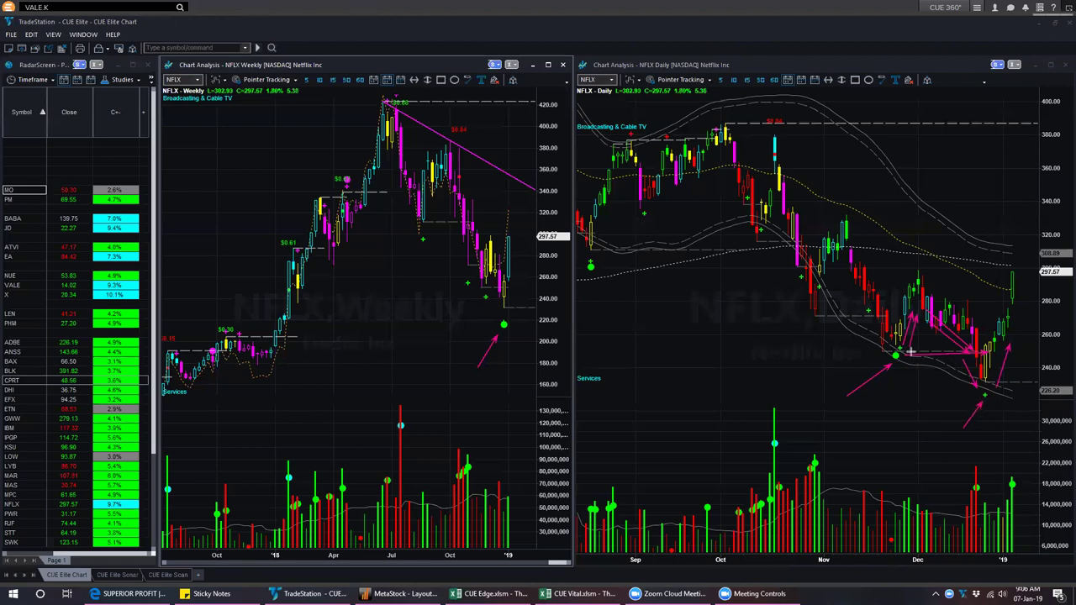
# - Add arrows emphasizing the daily November-low level, the weekly green dot, the late-December volume spike and the daily December low
pyautogui.moveTo(908, 352); pyautogui.dragTo(976, 351)
pyautogui.moveTo(437, 339); pyautogui.dragTo(499, 328)
pyautogui.moveTo(939, 444); pyautogui.dragTo(966, 471)
pyautogui.moveTo(1043, 415); pyautogui.dragTo(989, 384)
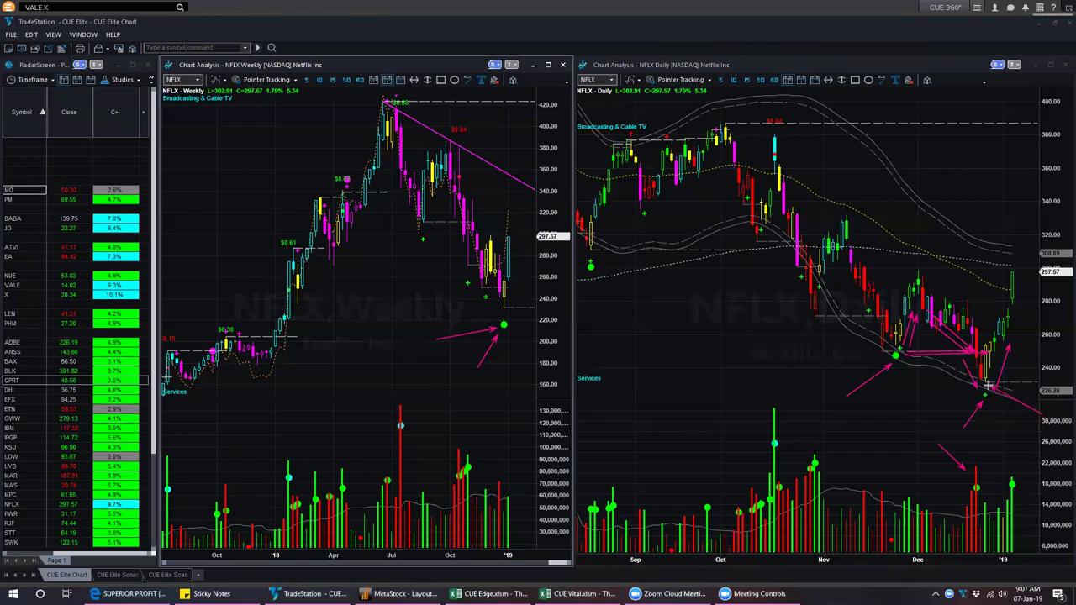